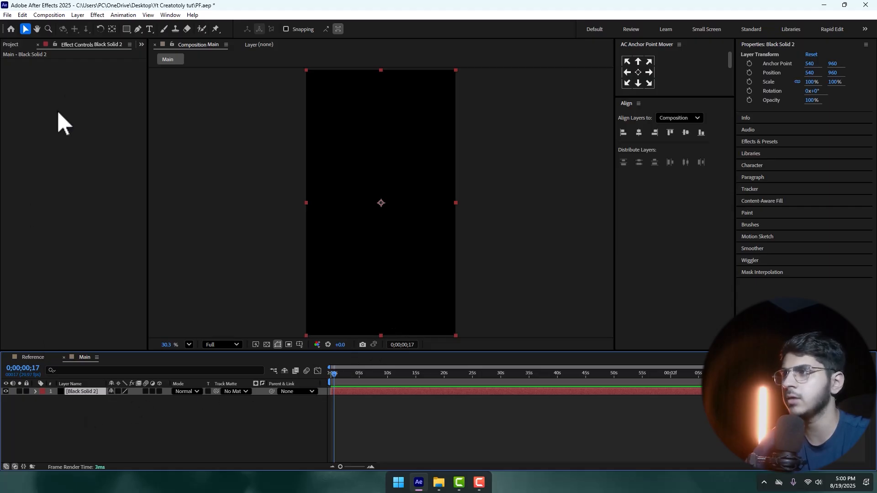
Step: Apply the Fill effect to the Black Solid 2 layer and set its colour to black
key(ctrl+space)
text(fill)
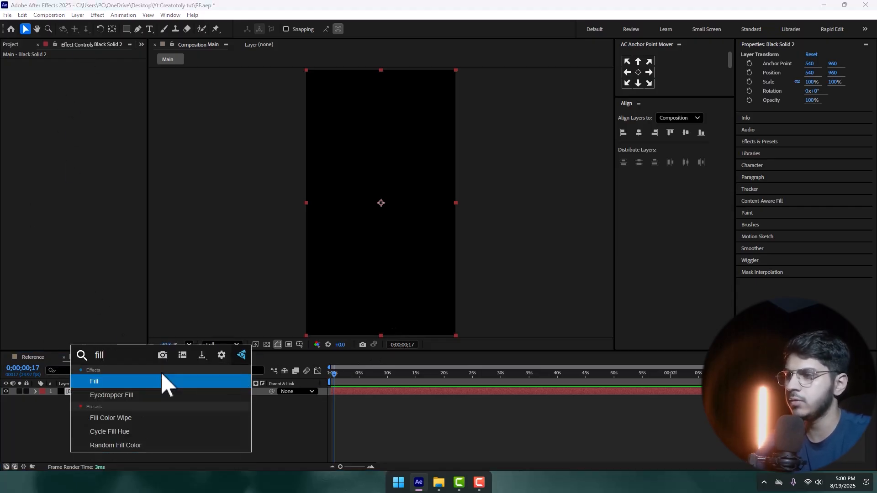
click(162, 375)
click(86, 86)
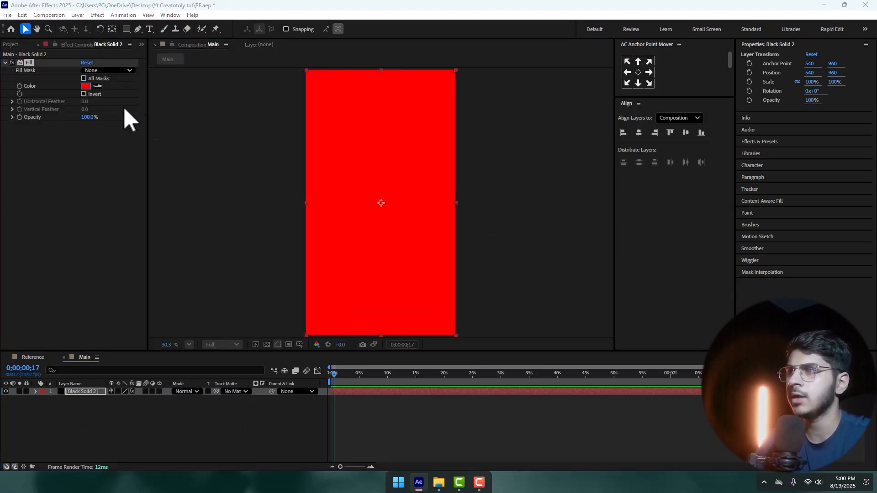
click(528, 187)
click(174, 406)
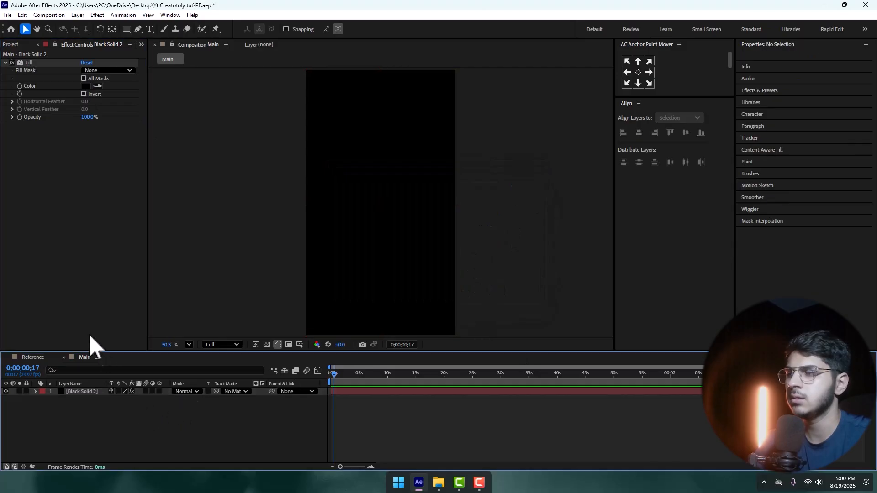
Step: Draw a blue rectangle about 2128 × 805 px extending past both sides of the frame and place it over the lower part
click(126, 29)
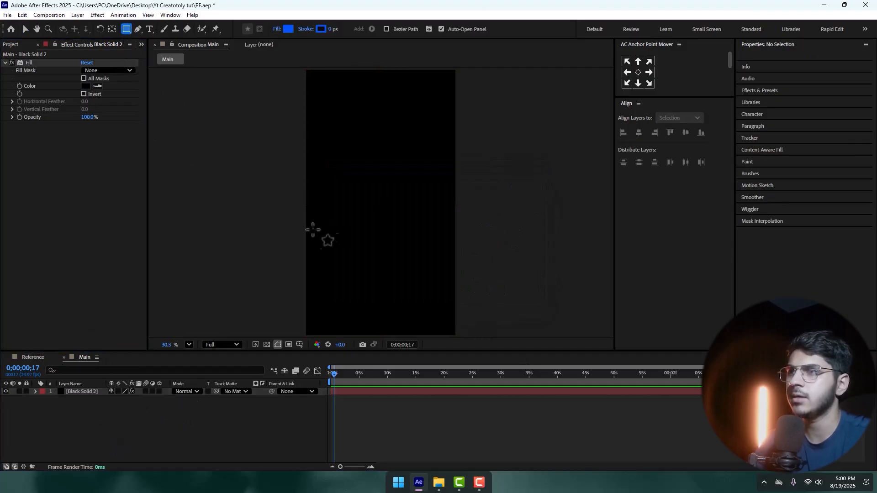
drag(245, 224, 539, 335)
click(26, 29)
drag(410, 231, 405, 251)
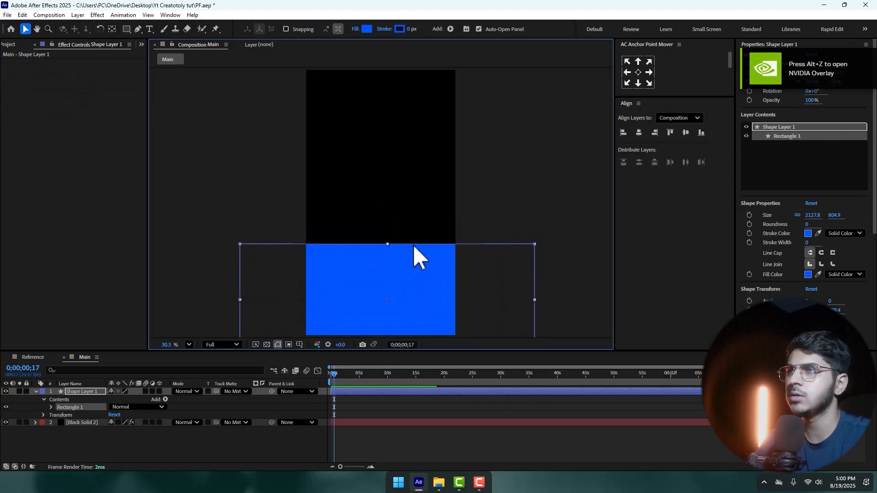
Step: Scale the blue rectangle layer to 76%, reposition it in the lower frame and centre its anchor point
key(s)
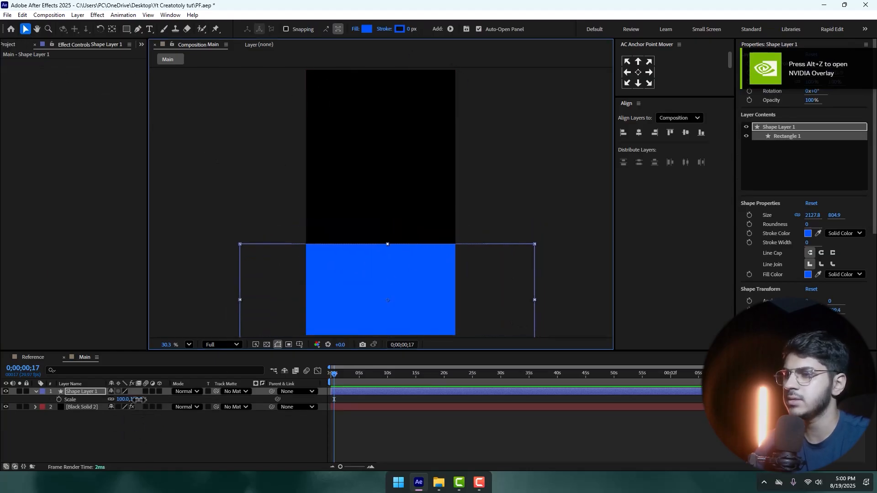
drag(139, 399, 129, 399)
drag(424, 307, 415, 291)
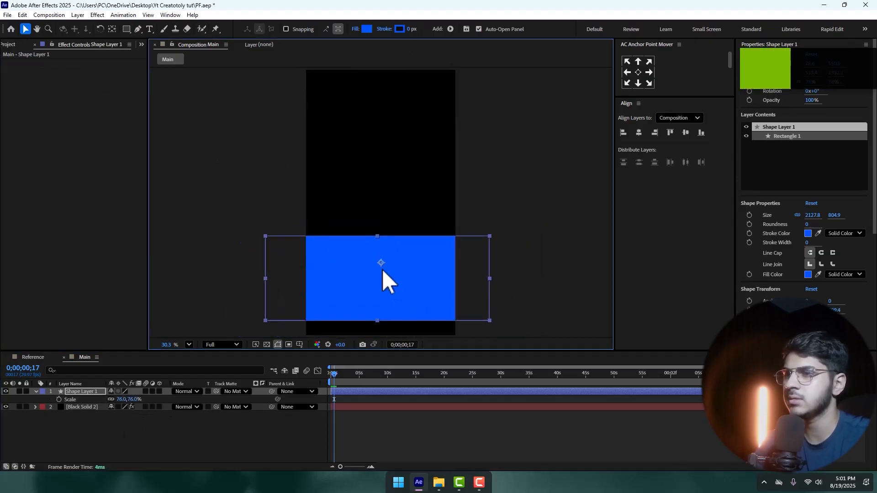
click(638, 72)
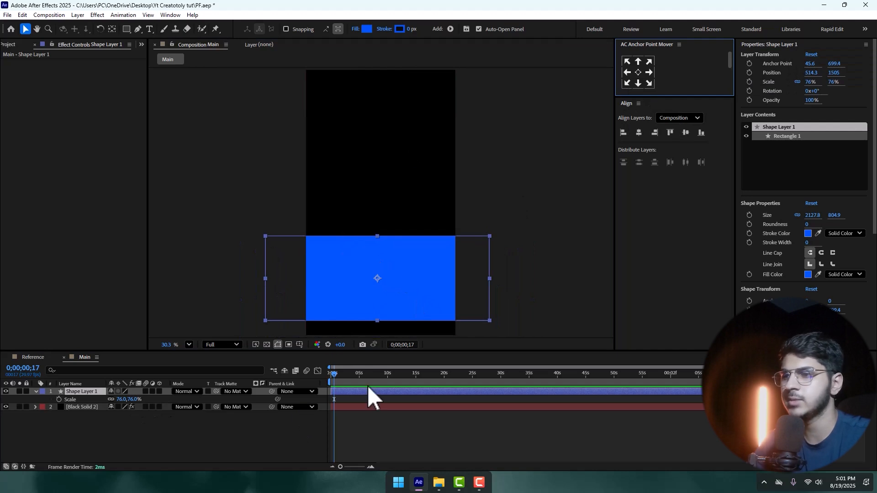
Step: Apply Wave Warp to the blue rectangle layer with a wave height of 58 and a wave width of 226
key(ctrl+space)
text(wave w)
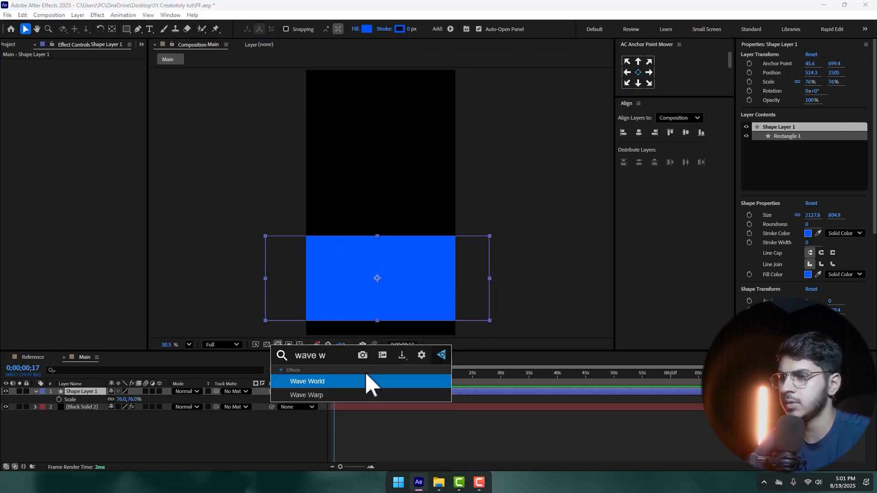
key(Down)
key(Return)
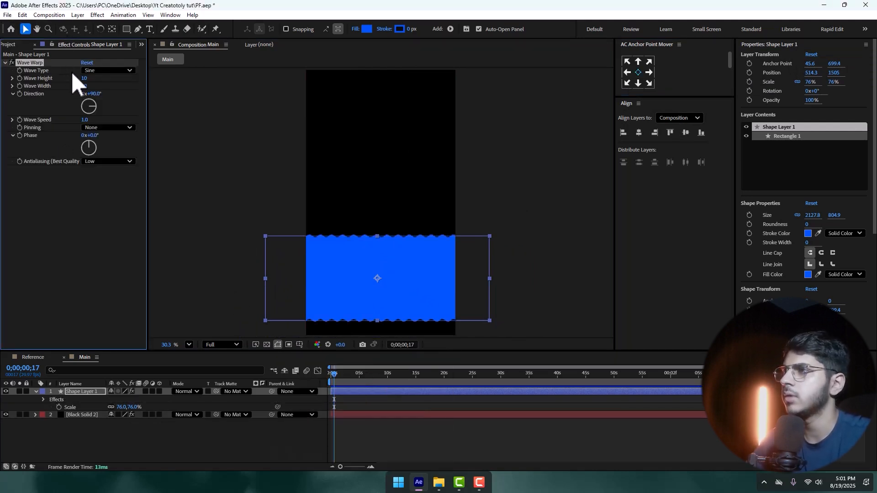
click(107, 81)
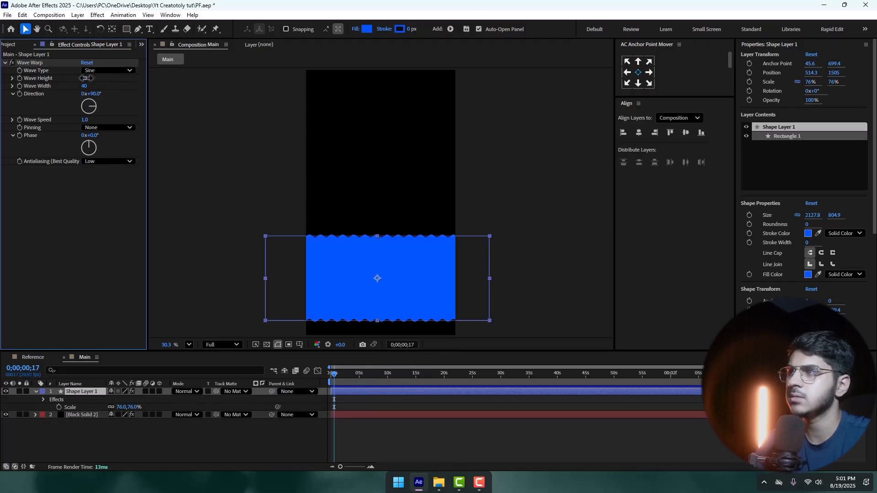
drag(85, 78, 174, 96)
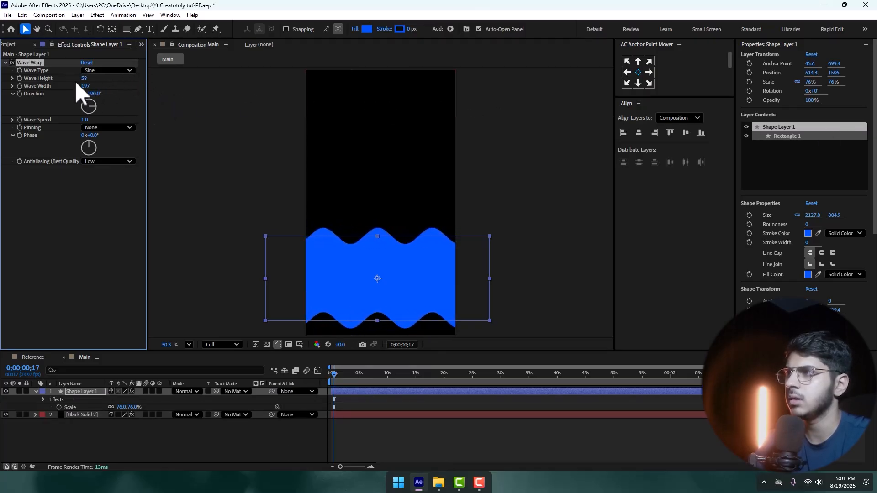
drag(87, 89, 235, 101)
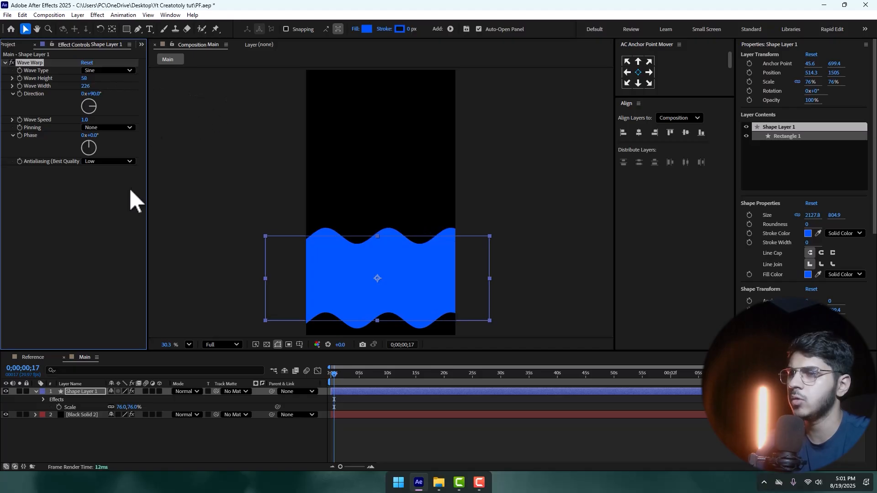
Step: Play back the wave animation from the start of the composition
click(330, 376)
scroll(339, 385, up, 5)
key(space)
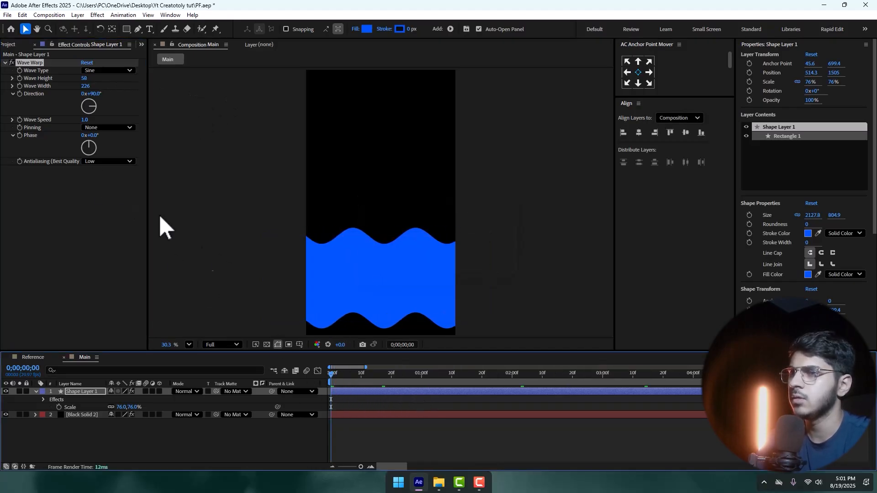
key(space)
Step: Set the Wave Warp wave speed to 0.5 and preview the animation from the first frame
click(89, 120)
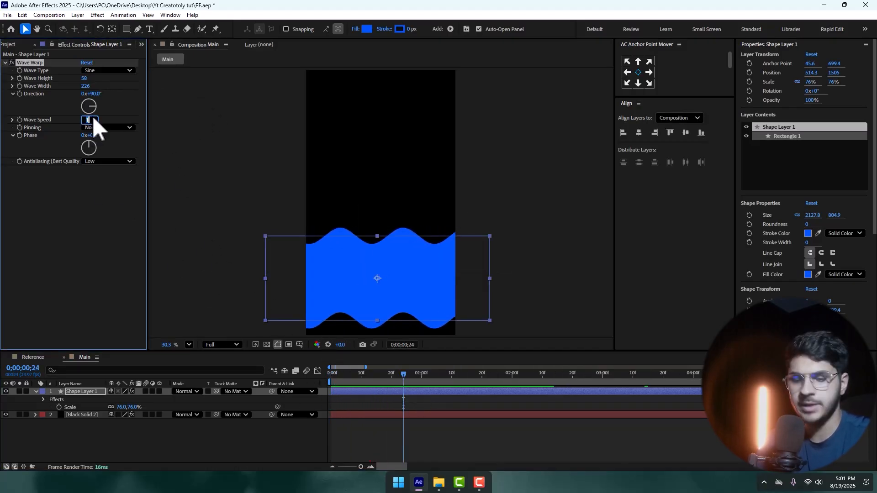
text(0.5)
key(Return)
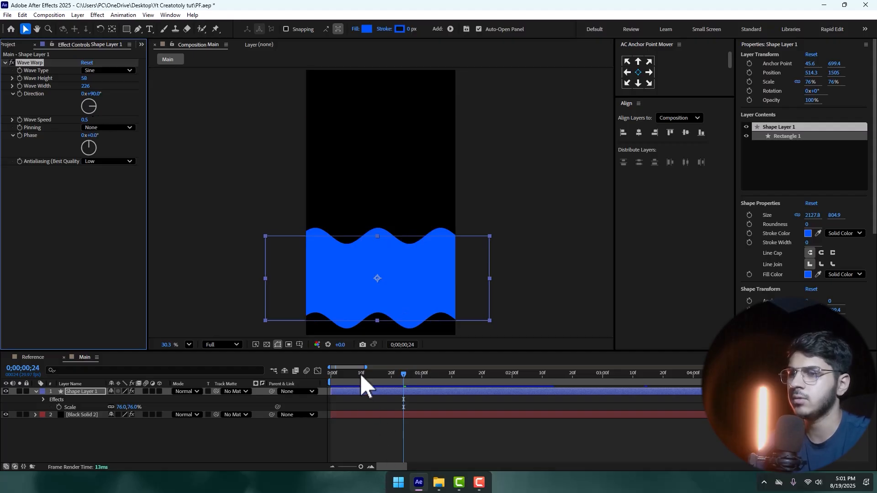
key(Home)
key(space)
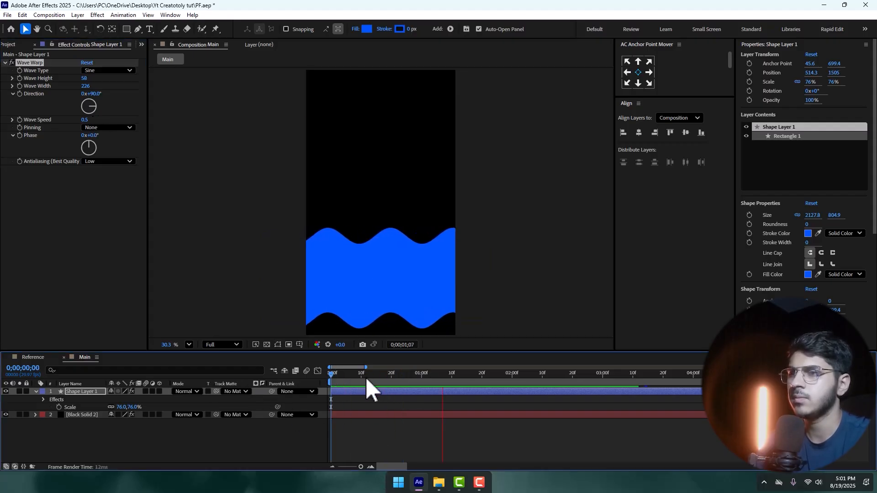
key(space)
Step: Pre-compose the blue shape layer into a new composition named "Wave 1"
right_click(86, 390)
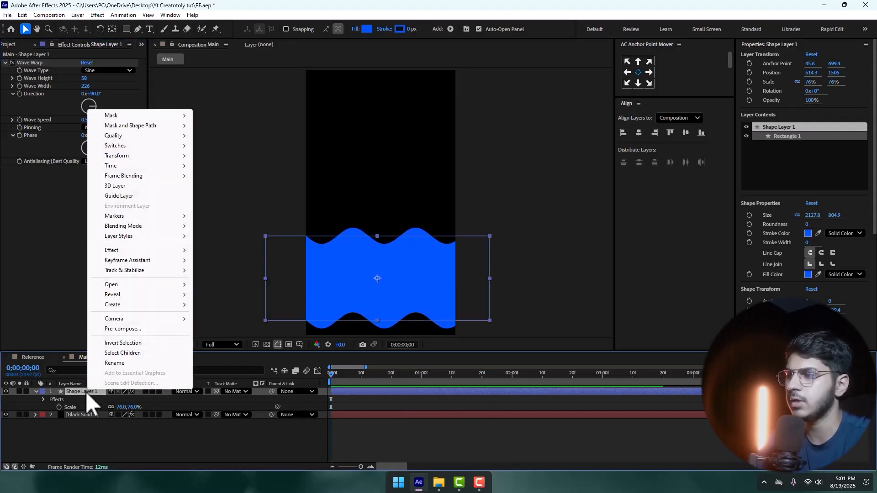
click(130, 329)
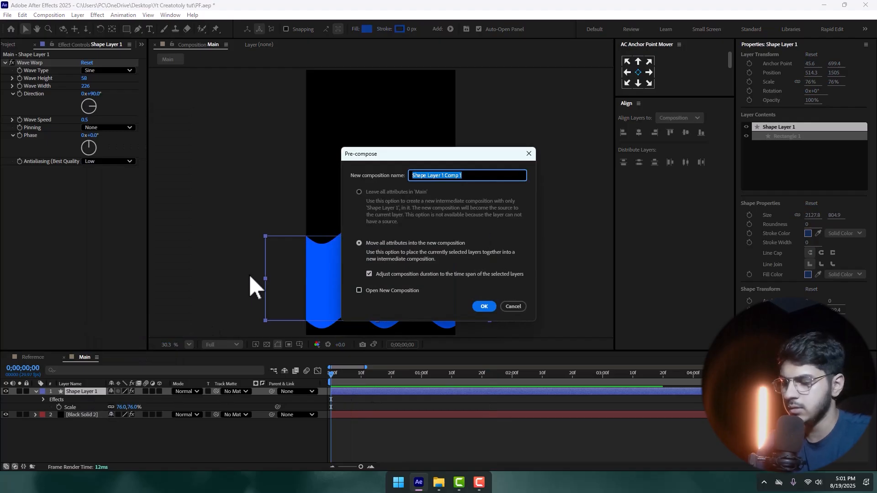
text(Wave 1)
key(Return)
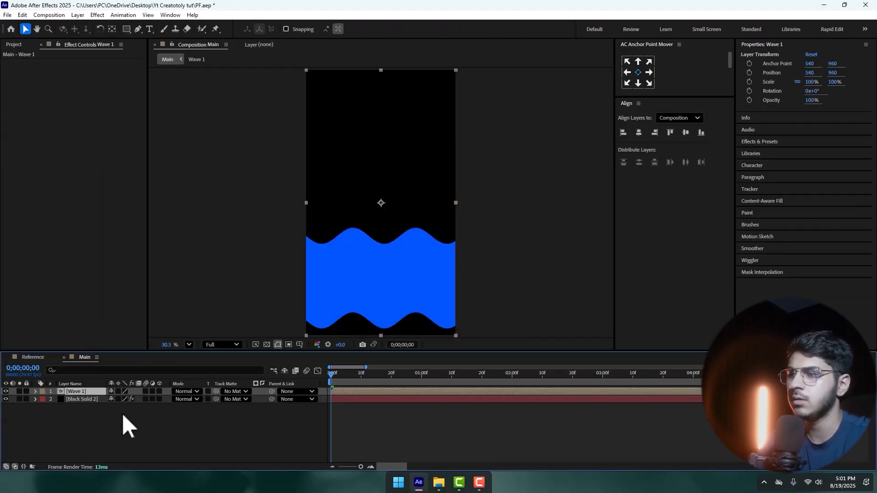
Step: Scale the Wave 1 layer to 136% and place a duplicate offset right and down, at about 781, 1026
key(s)
drag(124, 401, 140, 401)
key(ctrl+d)
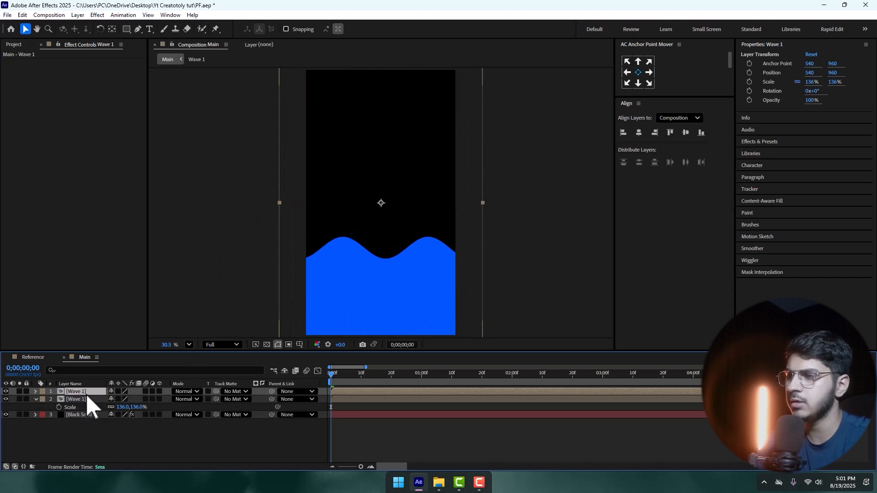
drag(382, 295, 405, 309)
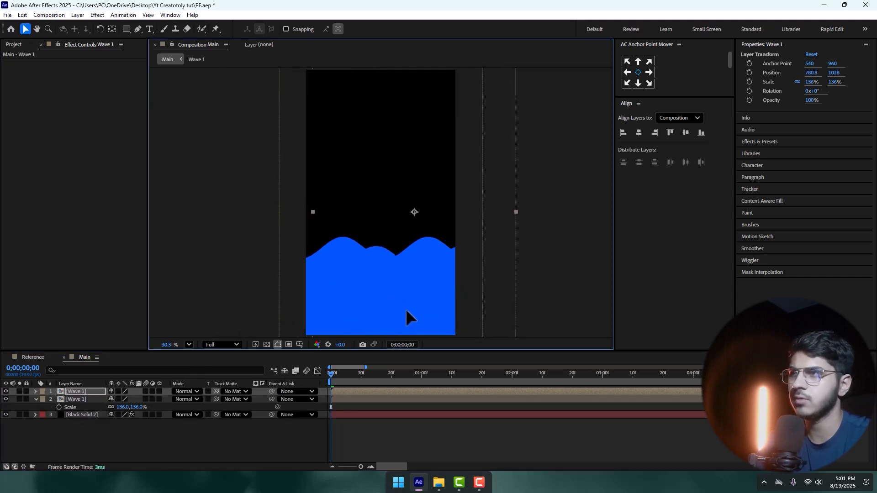
Step: Apply the Fill effect to the upper Wave 1 copy and give it a deeper blue, about #000CFF
key(ctrl+space)
text(fill)
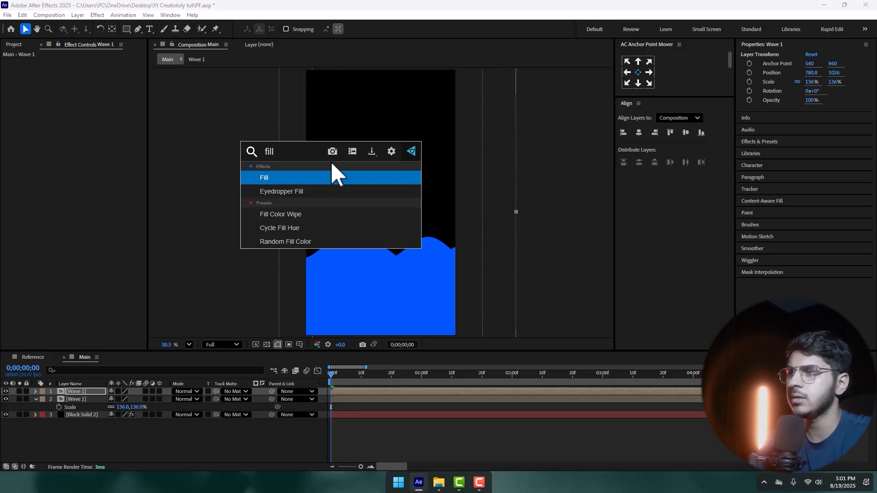
key(Return)
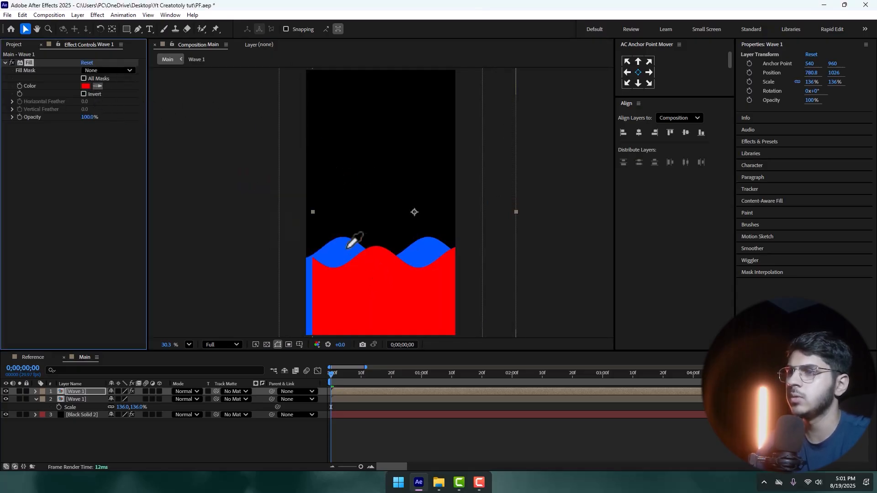
click(348, 246)
click(86, 86)
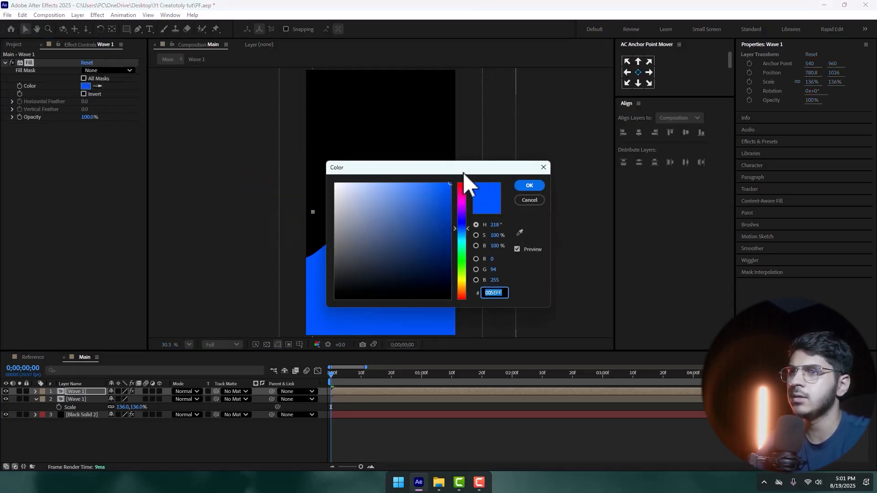
drag(463, 172, 549, 202)
drag(547, 247, 548, 240)
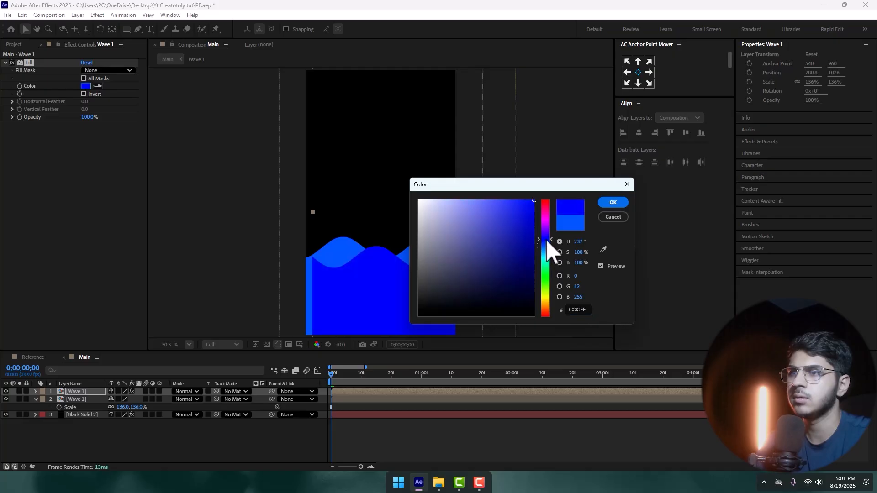
click(608, 202)
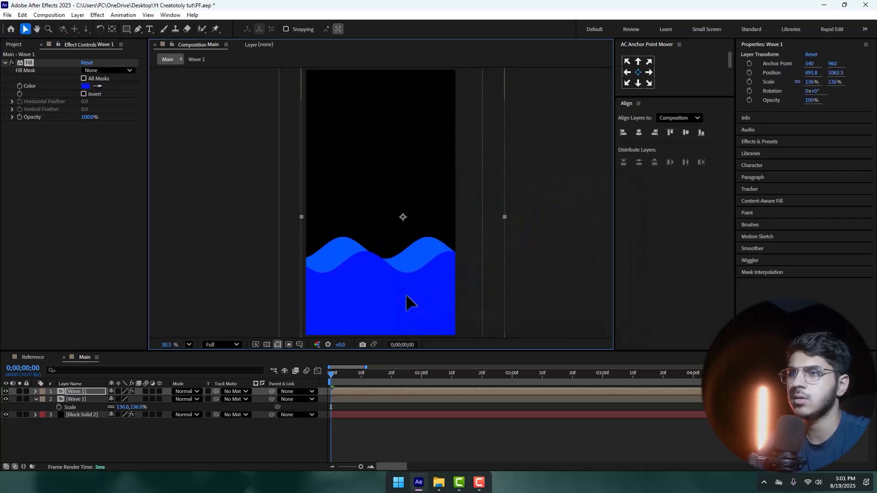
Step: Scale the deeper blue wave to 148% and lower it beneath the lighter wave's crest, at about 814, 1122
drag(415, 294, 413, 297)
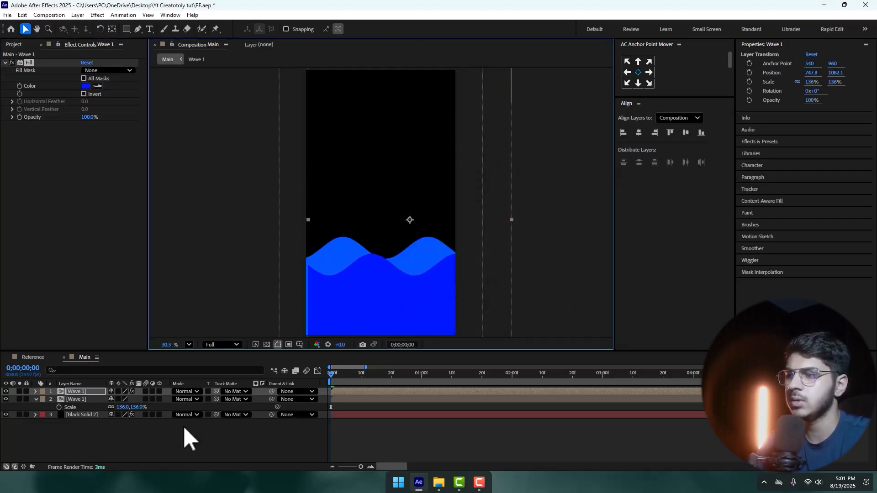
key(s)
drag(124, 404, 130, 404)
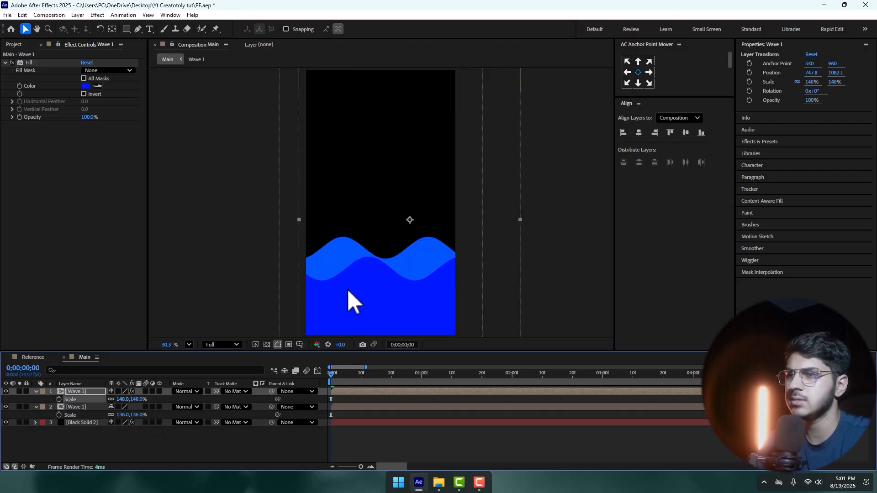
drag(381, 285, 390, 289)
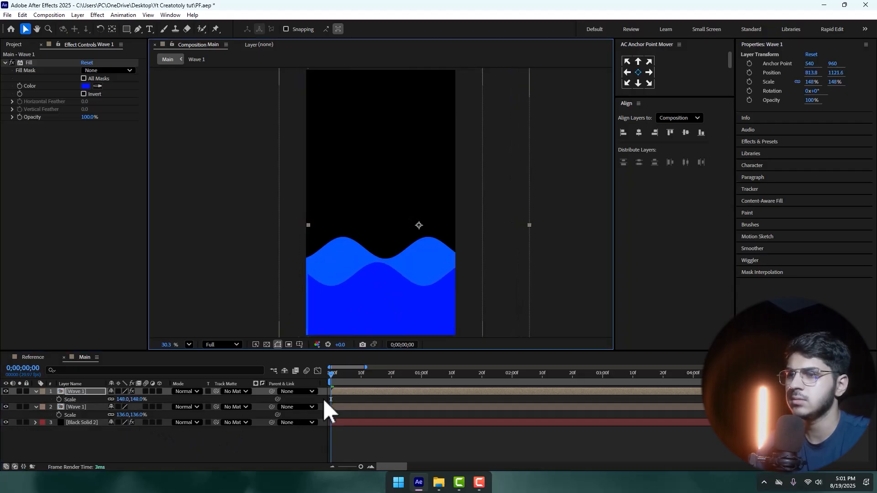
Step: Preview both waves and move the deeper blue one left to about 662, 1112 so it covers the frame's left edge
key(space)
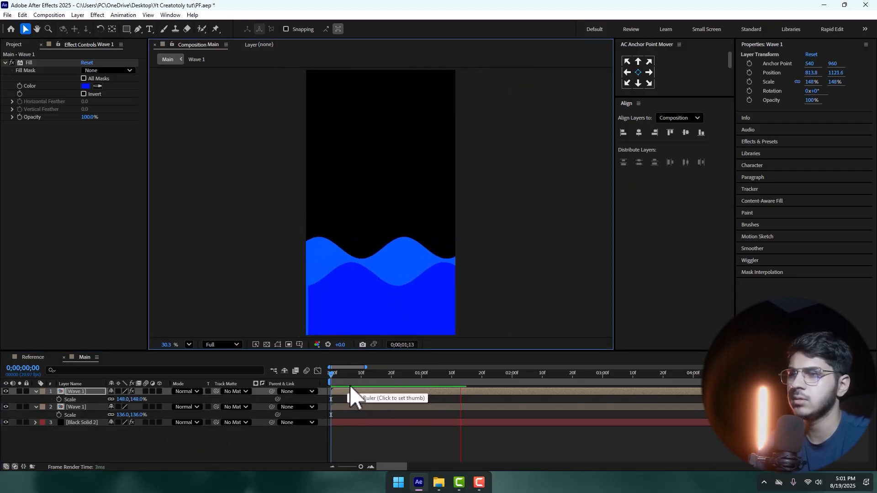
key(space)
drag(417, 303, 396, 302)
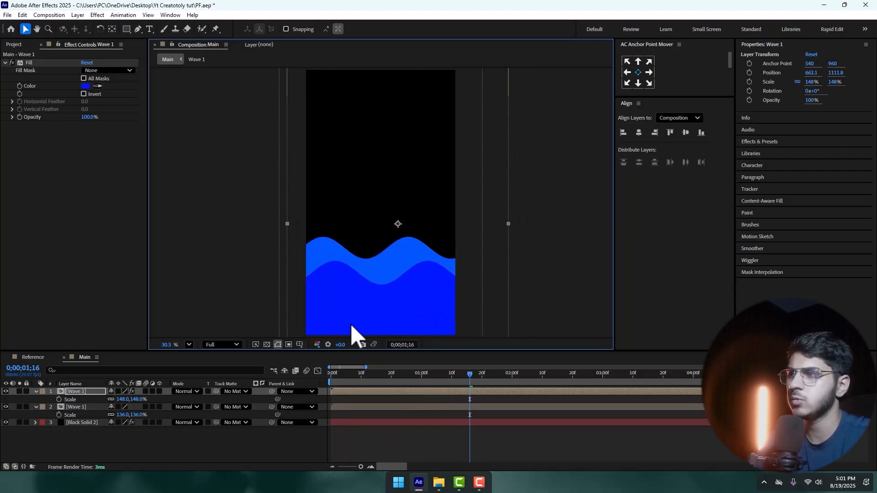
Step: In the Wave 1 composition, set the shape layer's Wave Warp wave speed to 0 and return to the Main composition
double_click(81, 391)
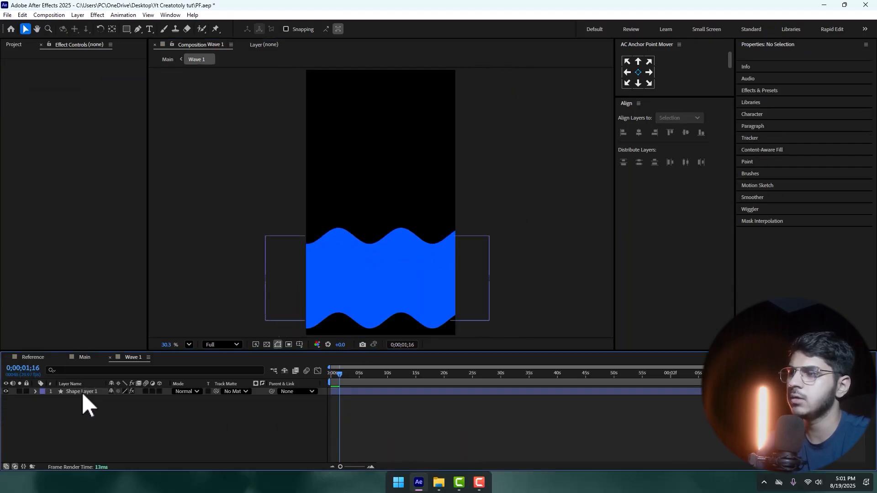
click(81, 392)
click(82, 119)
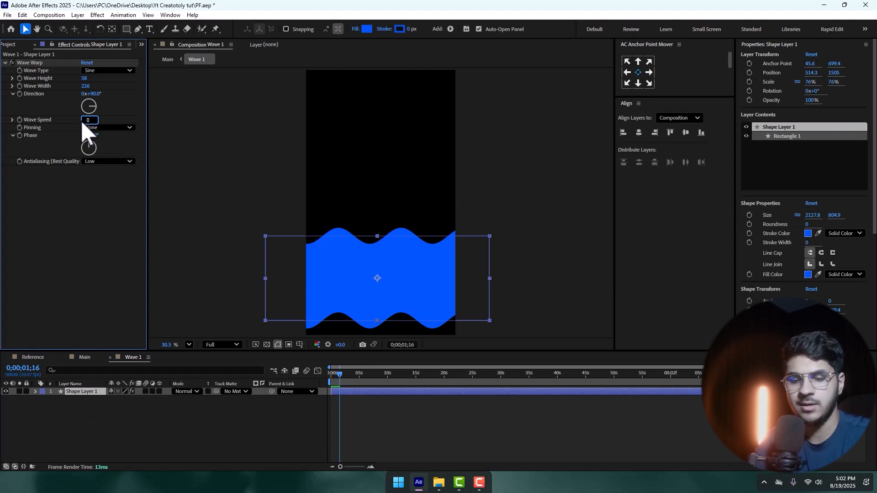
text(0)
key(Return)
click(85, 357)
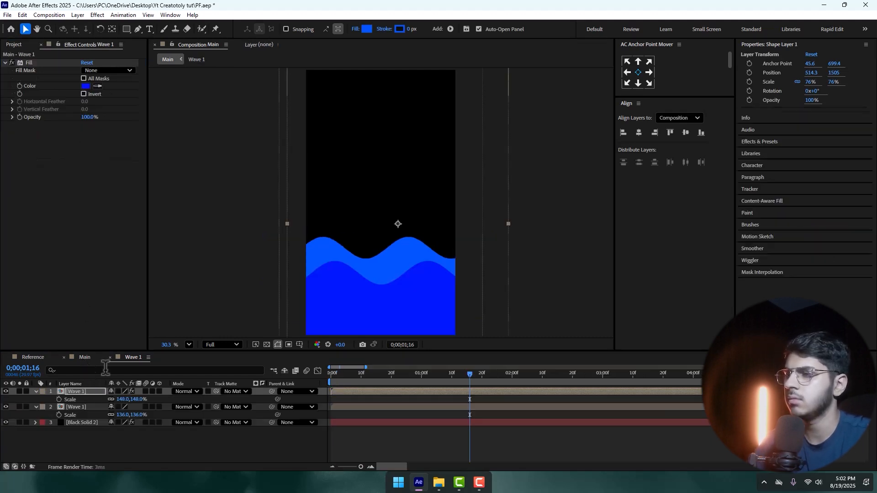
Step: Preview the two animated waves in the Main composition and collapse the properties of both Wave 1 layers
key(space)
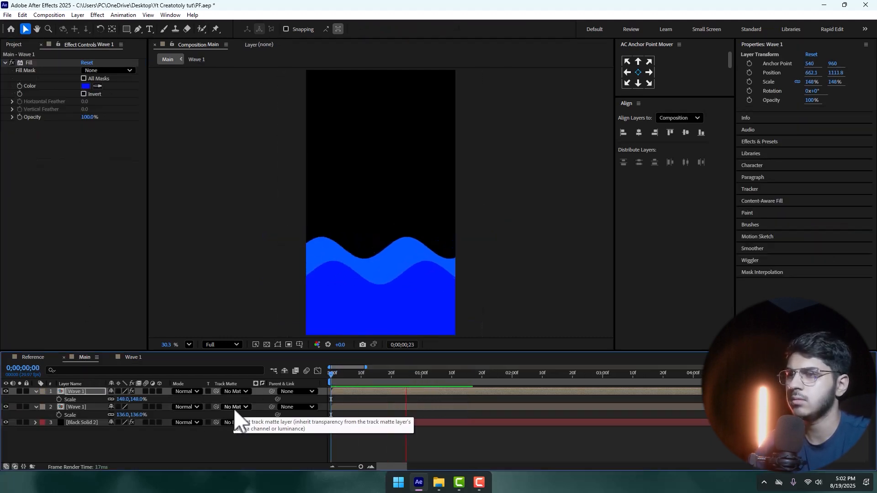
key(space)
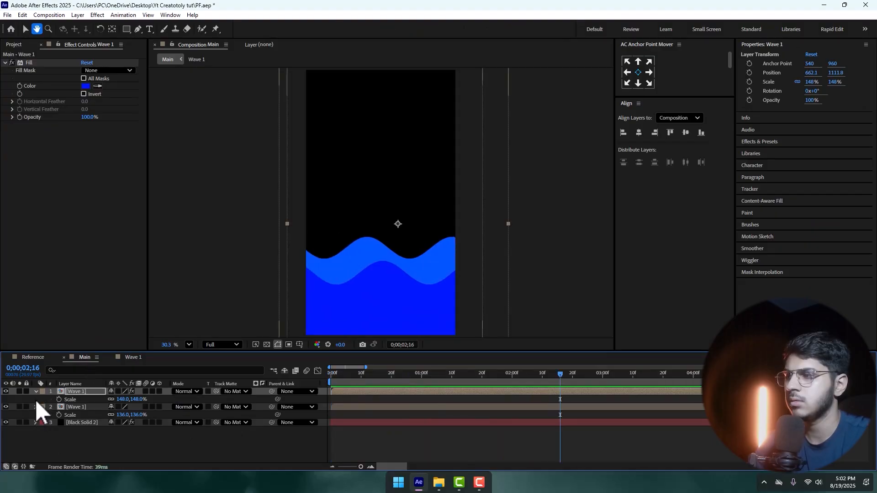
click(35, 407)
click(36, 391)
click(73, 433)
Step: Import the Deepseek logo PNG from the Yt Creatotoly tut folder on the Desktop and add it to Main as the uppermost layer
click(18, 46)
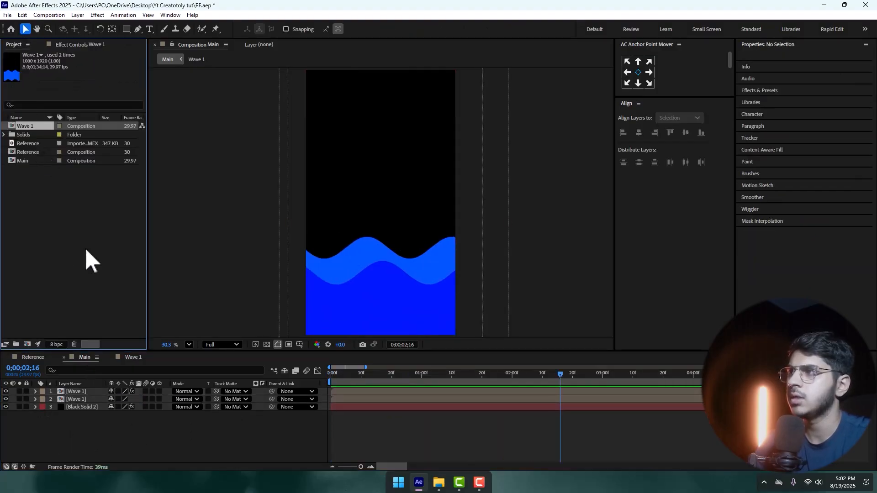
double_click(49, 193)
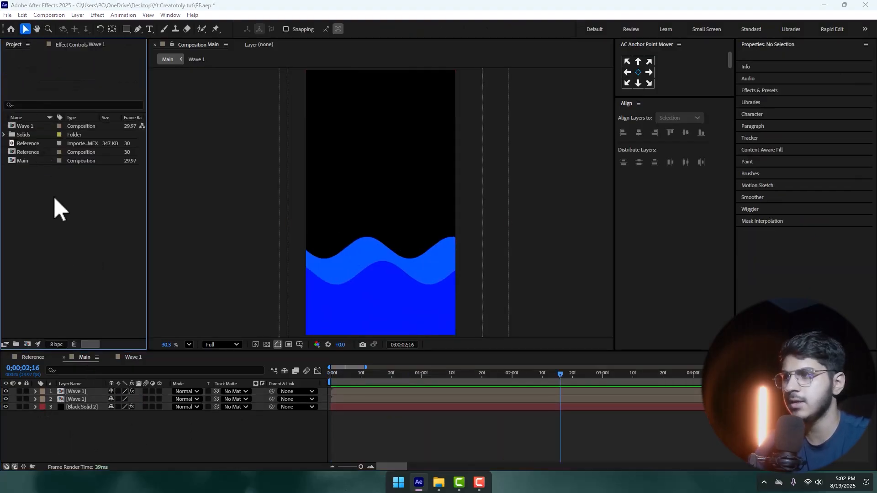
click(129, 126)
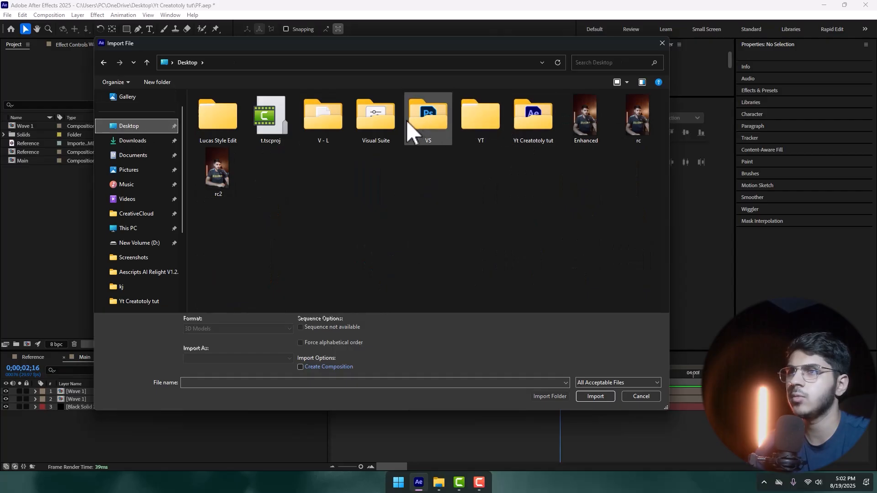
double_click(517, 119)
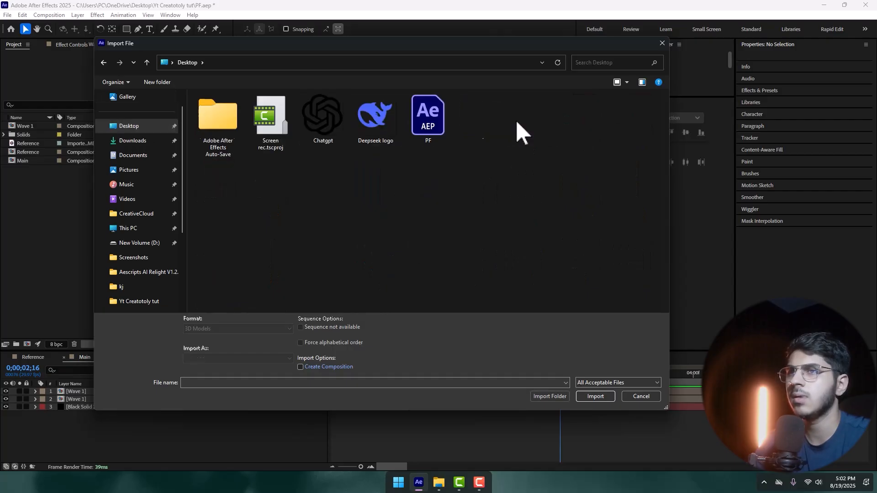
double_click(371, 121)
click(66, 265)
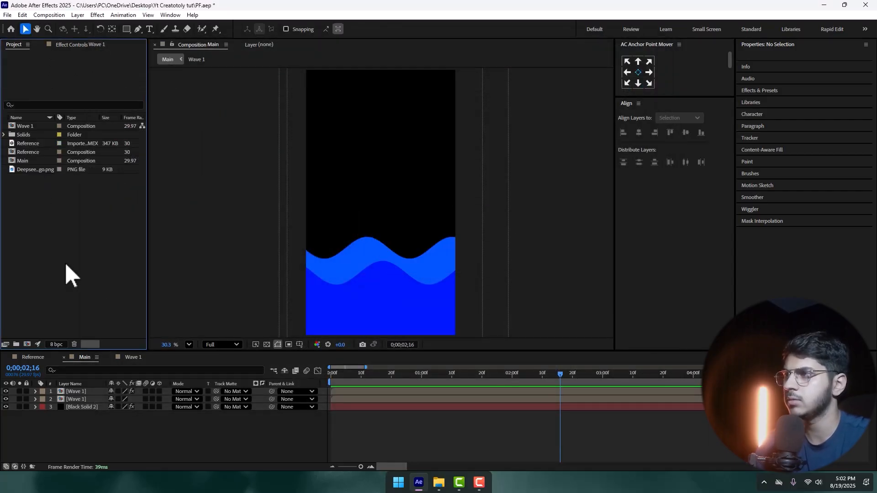
drag(36, 170, 86, 391)
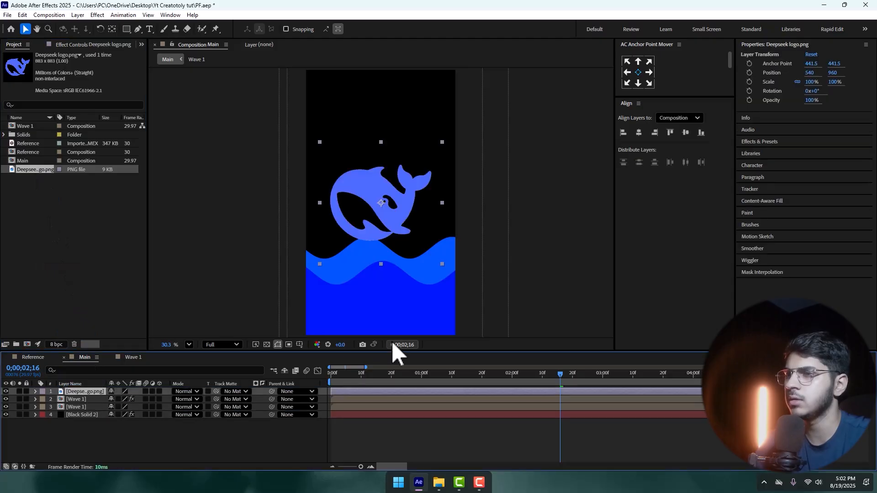
Step: Apply the Fill effect to the Deepseek logo layer and set its color to white, #FFFFFF
key(ctrl+space)
text(fill)
key(Return)
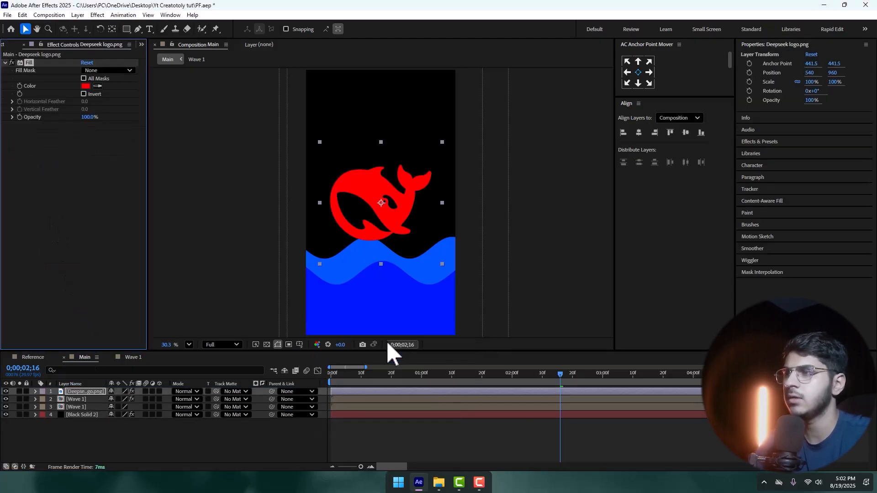
click(87, 85)
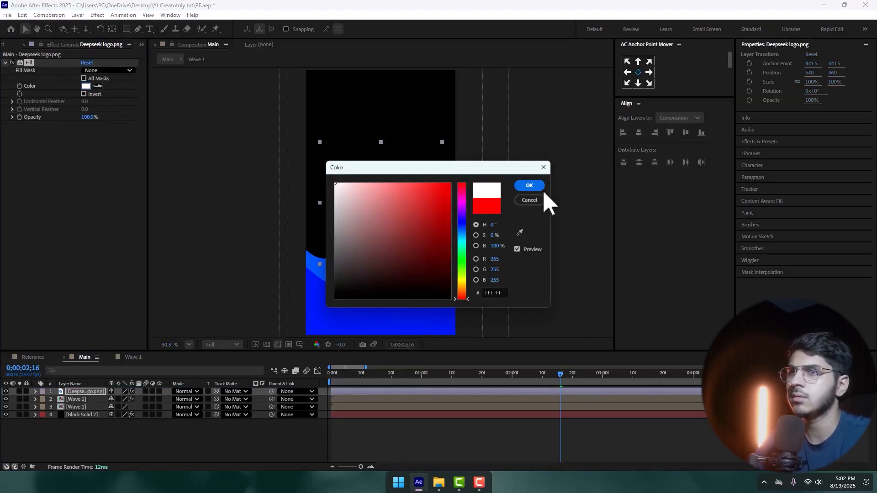
click(535, 186)
Step: Place the logo layer between the two Wave 1 layers, scale it to 35% and position it at about 735, 1409
drag(74, 396, 79, 404)
drag(377, 218, 385, 278)
key(s)
drag(124, 407, 97, 409)
drag(409, 269, 428, 273)
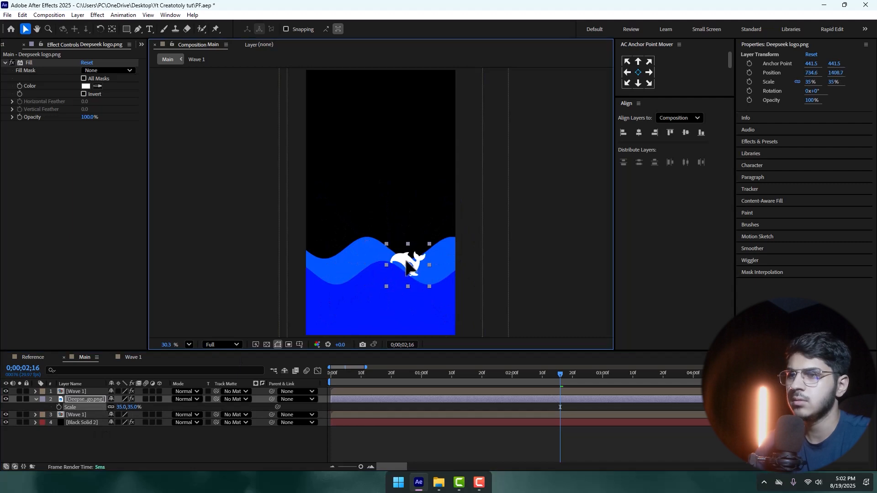
Step: Rotate the logo to 32° and lower it behind the deeper blue wave's crest, at about 807, 1498
key(r)
drag(120, 408, 131, 408)
drag(410, 270, 344, 295)
drag(409, 285, 421, 279)
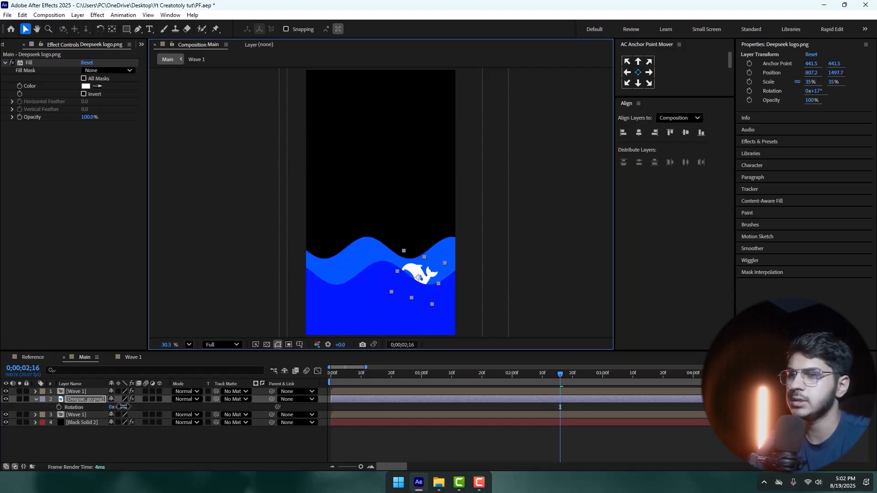
drag(122, 406, 130, 406)
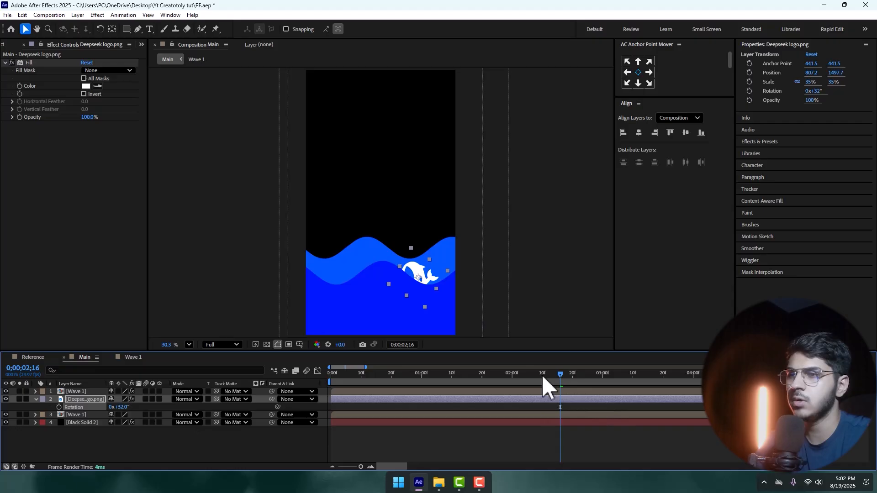
Step: Keyframe the logo's position at 0;00;01;03 with it hidden behind the deeper blue wave, at about 883, 1640
key(Home)
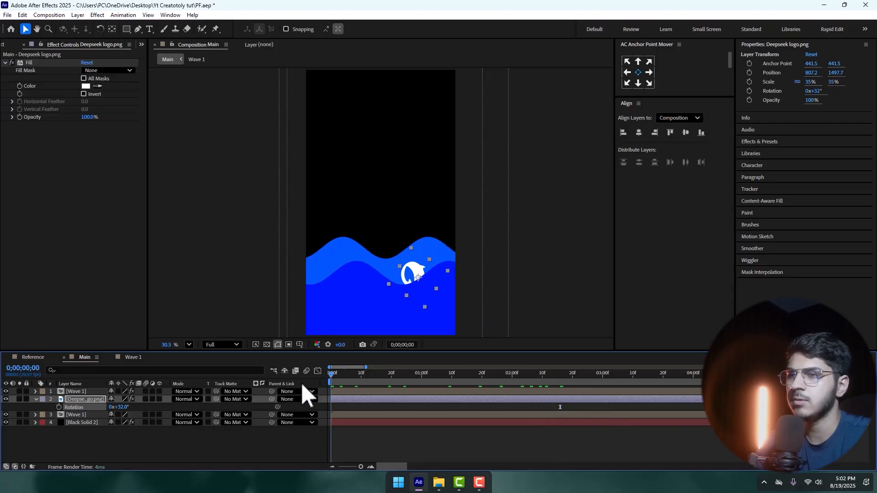
drag(331, 375, 431, 382)
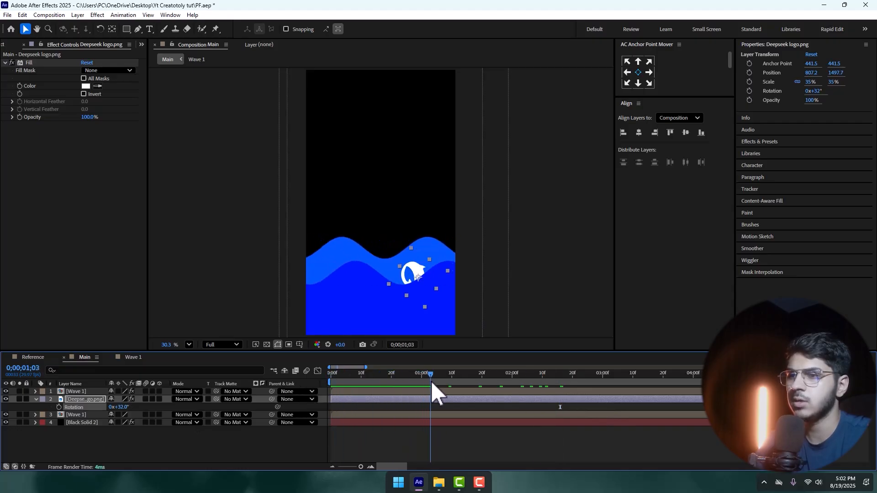
key(p)
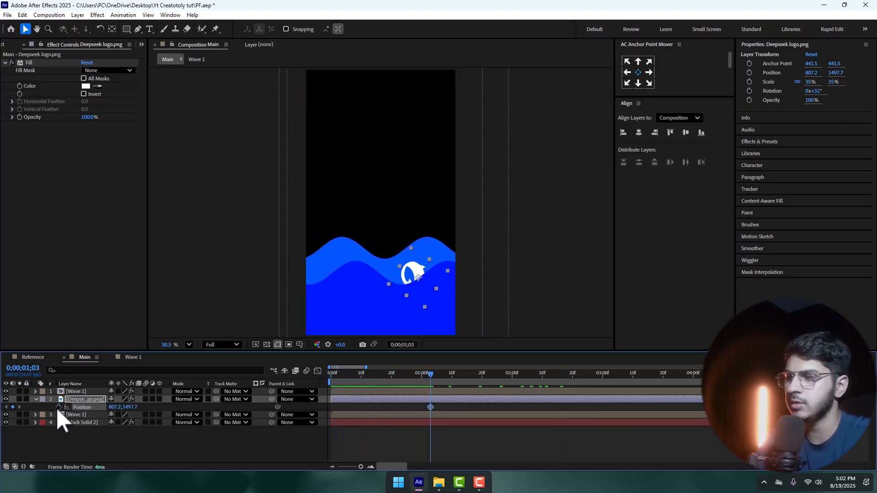
drag(416, 270, 424, 286)
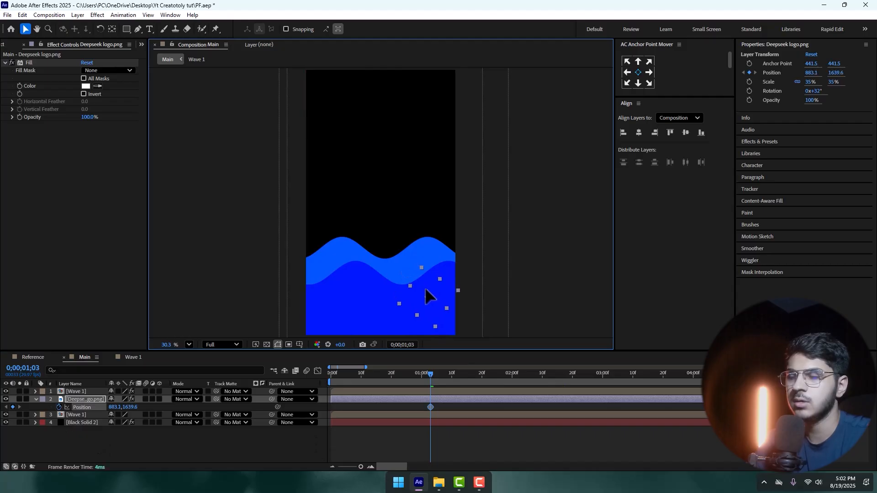
Step: Add logo position keyframes at about 609, 1326 on 0;00;01;14 and about 296, 1659 on 0;00;01;22 to make it leap and dive
drag(431, 373, 464, 373)
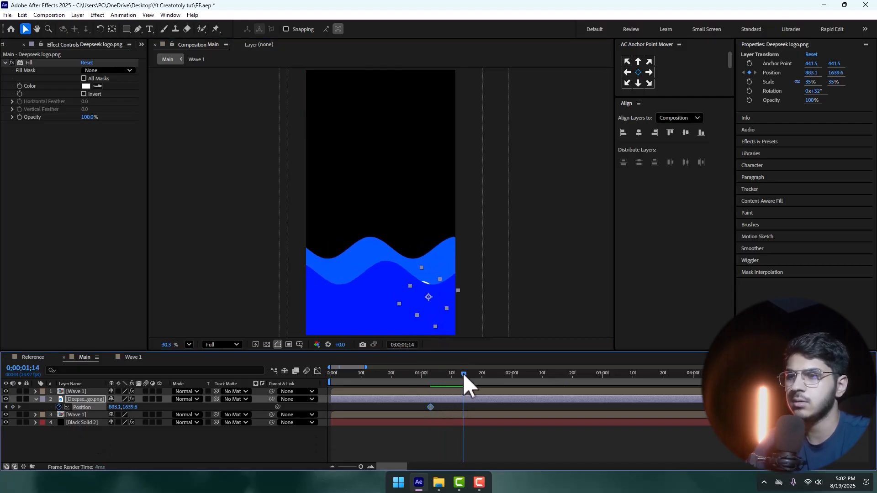
drag(429, 296, 390, 253)
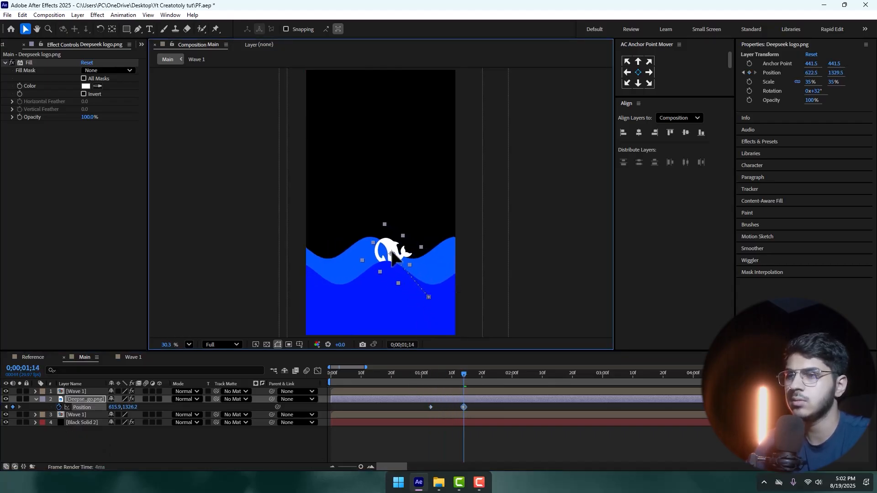
drag(470, 383, 487, 382)
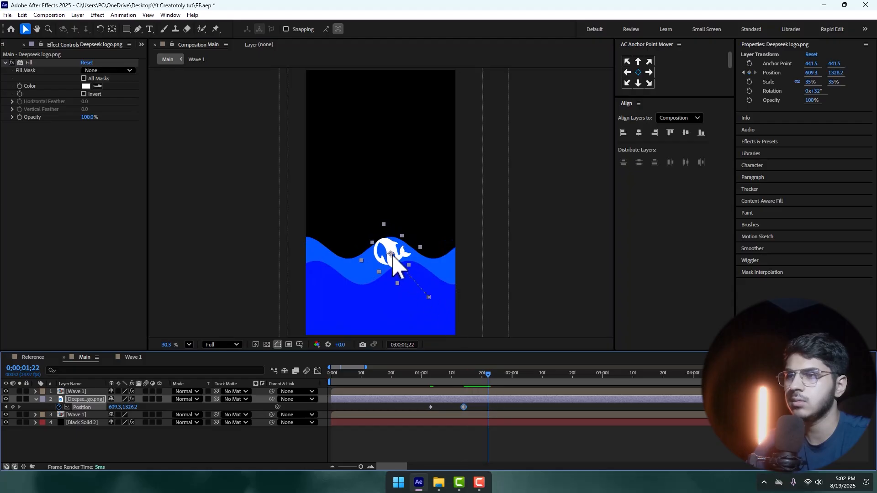
drag(392, 257, 347, 301)
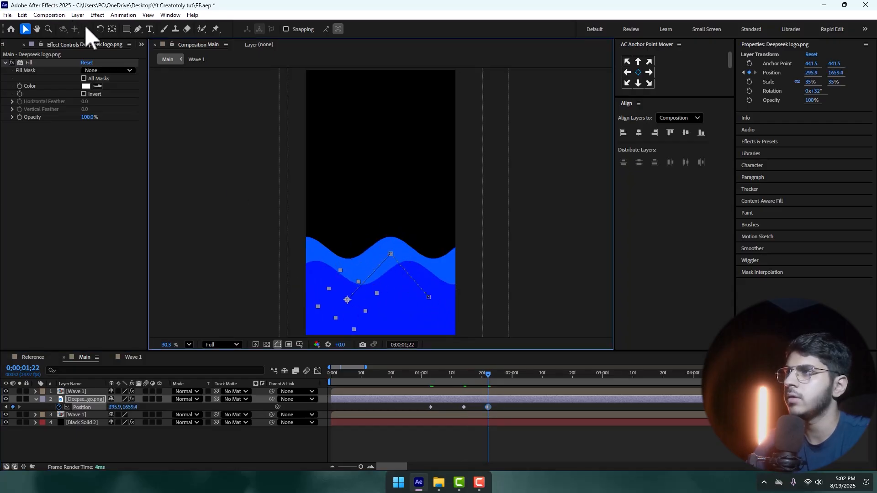
Step: Round the logo's motion path into an arc at its middle keyframe with the Pen tool and preview the leap
click(137, 30)
click(390, 254)
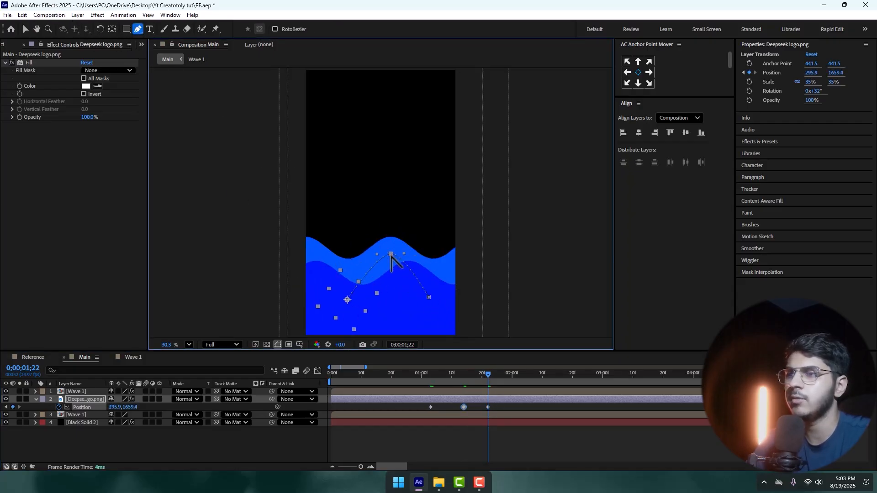
drag(422, 255, 412, 253)
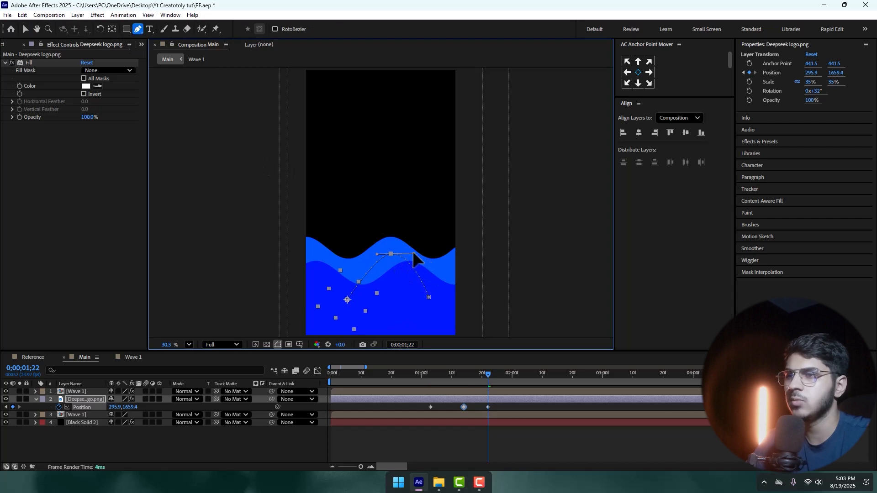
click(26, 29)
drag(388, 375, 397, 387)
key(space)
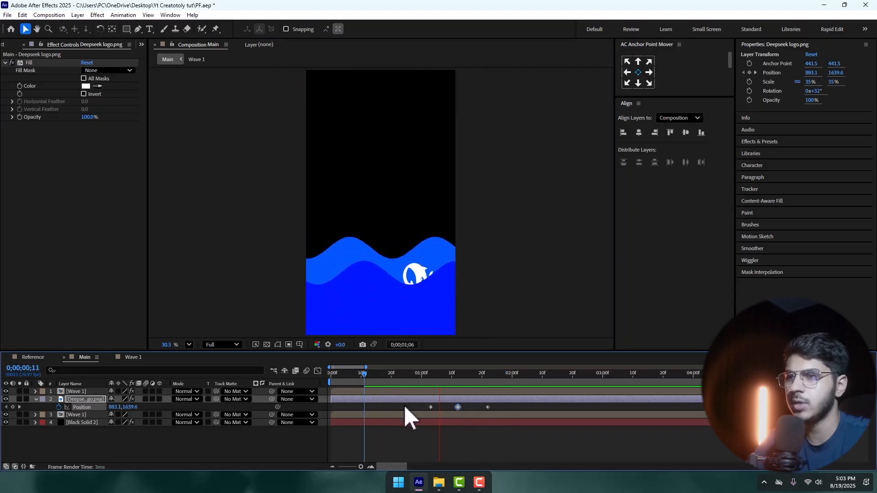
Step: Keyframe the logo's rotation at 0;00;01;03, matching its first position keyframe, and show all its keyframed properties
mouse_move(428, 385)
mouse_down()
mouse_move(440, 381)
mouse_move(431, 381)
mouse_up()
click(435, 404)
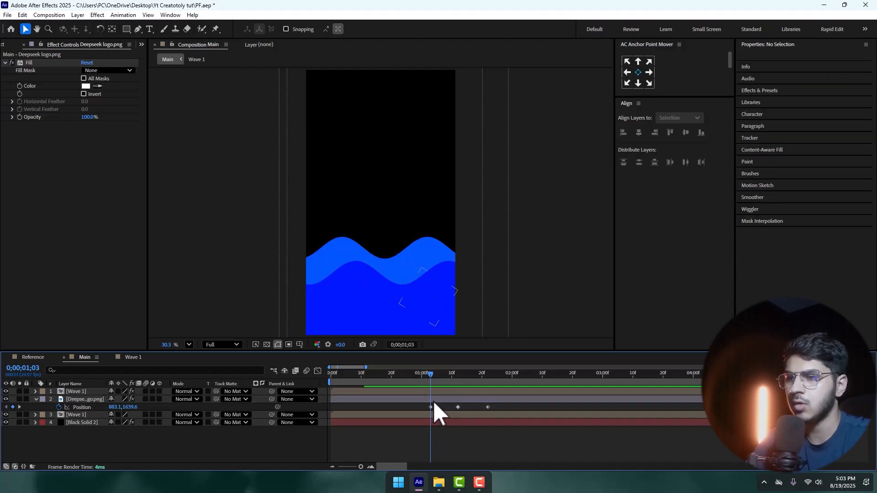
key(equal)
key(equal)
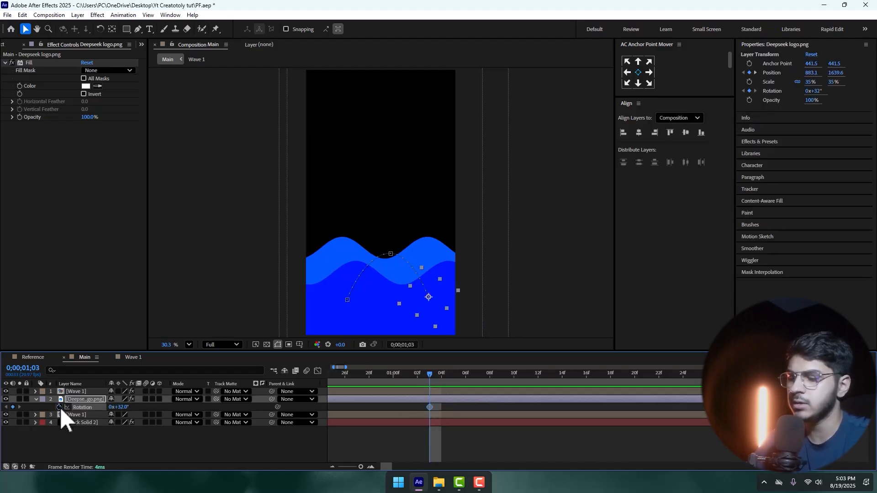
key(u)
Step: Set the logo's rotation to -23° at 0;00;01;12 and about -35° at 0;00;01;22 so it tilts through the leap
click(475, 406)
click(440, 376)
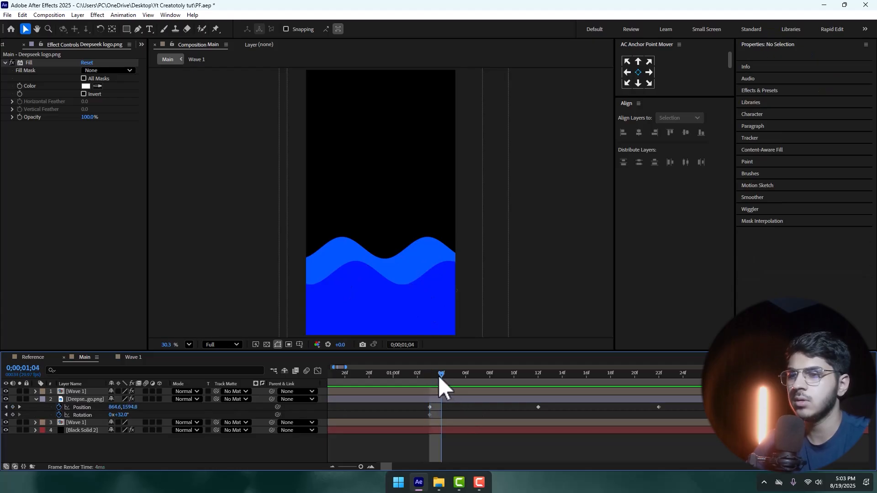
drag(439, 375, 538, 382)
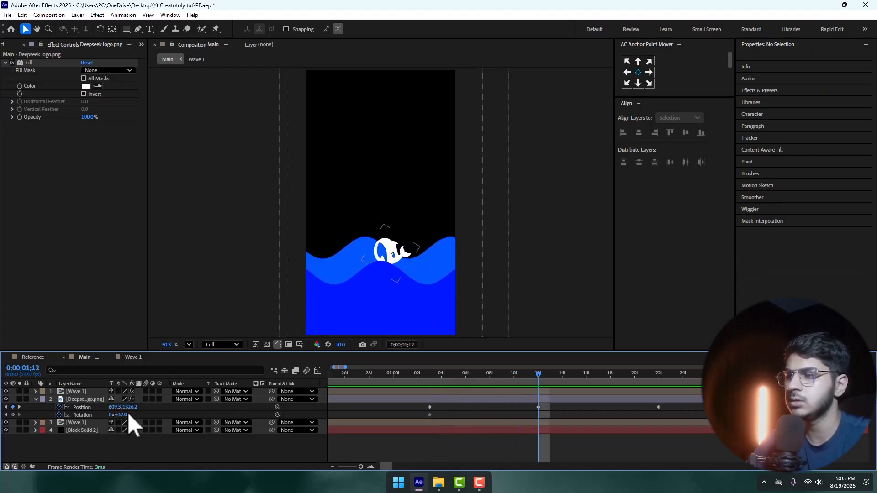
drag(125, 414, 101, 416)
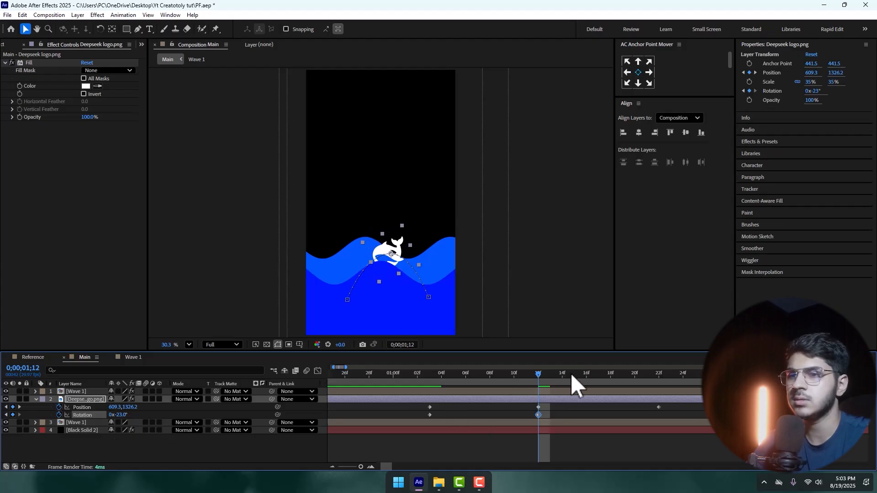
drag(547, 375, 658, 381)
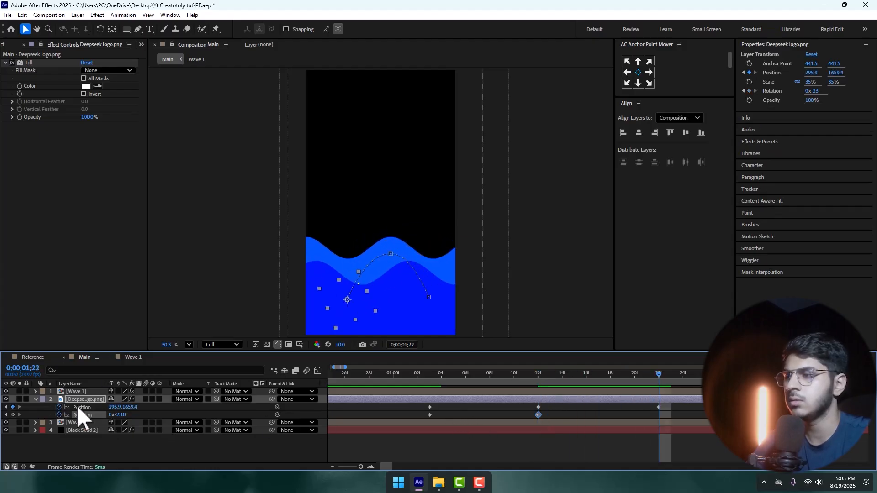
drag(123, 416, 124, 415)
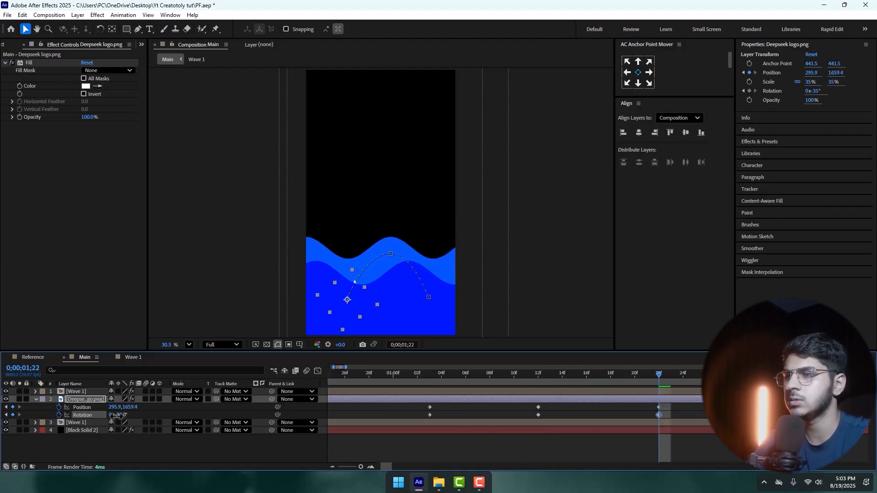
Step: Preview the logo's rotating leap between the waves from near the start of the composition
drag(382, 377, 355, 382)
key(space)
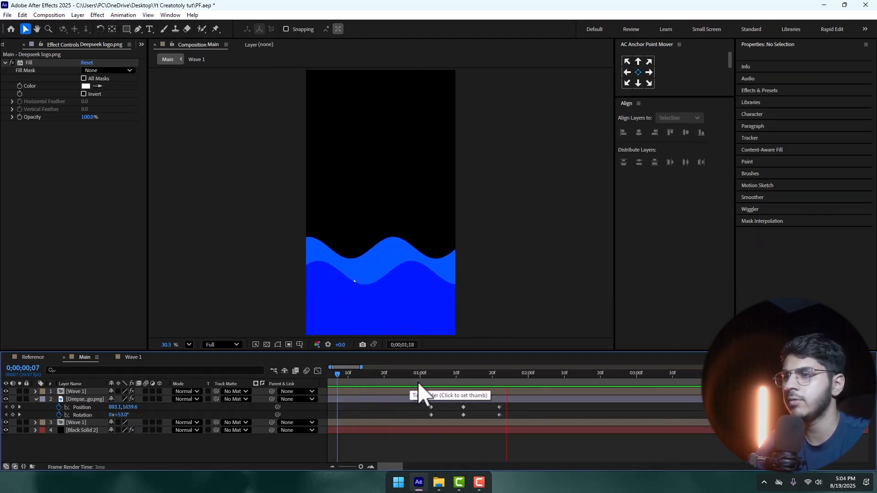
key(space)
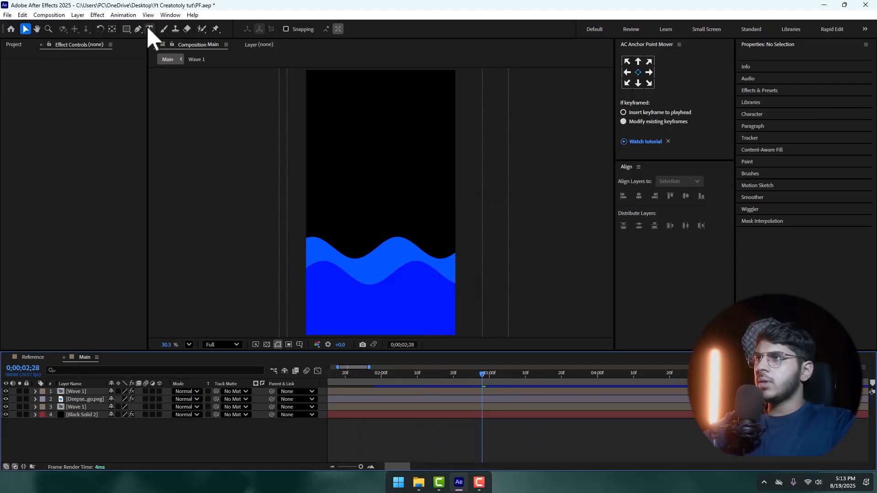
Step: Add a text layer reading "the number 1" above the waves in the Main composition
click(149, 29)
click(320, 182)
text(the)
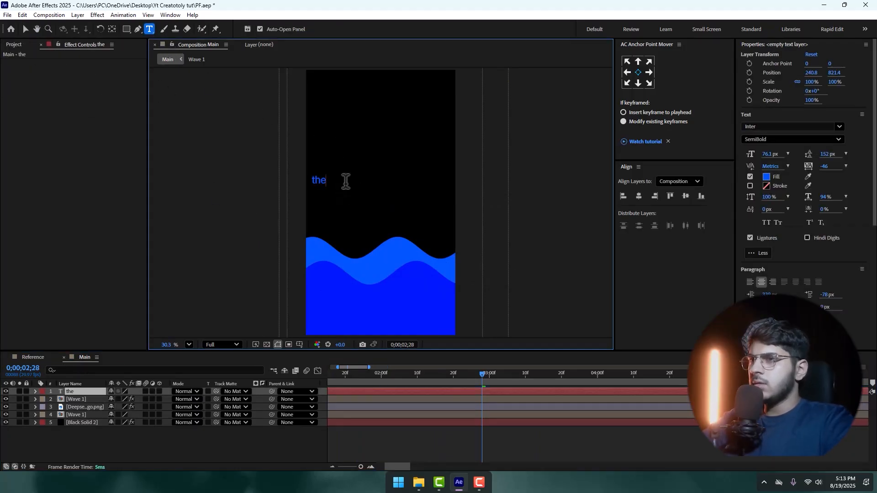
text( number)
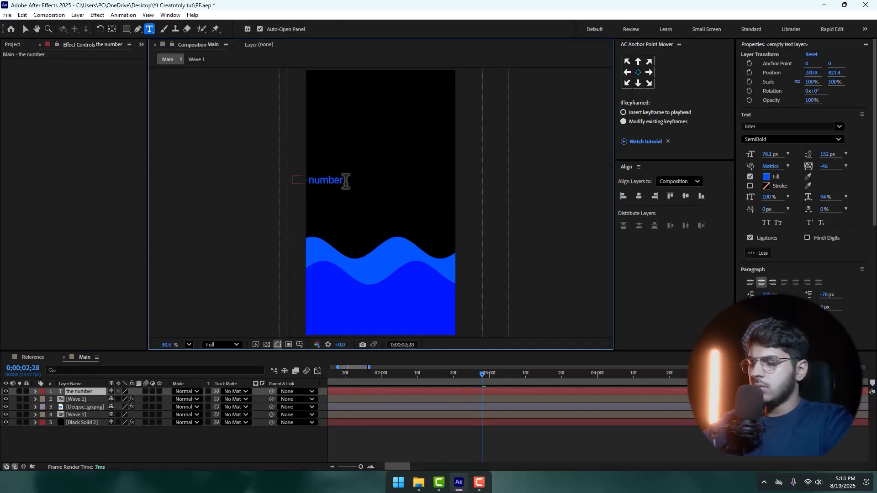
text( 1)
key(Escape)
Step: Change the fill color of the "the number 1" text to white
click(766, 176)
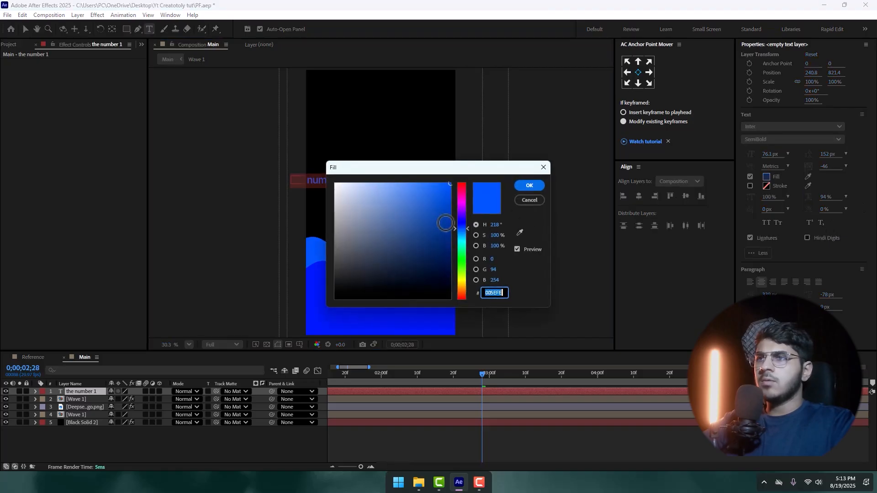
drag(446, 223, 333, 166)
click(528, 186)
click(25, 30)
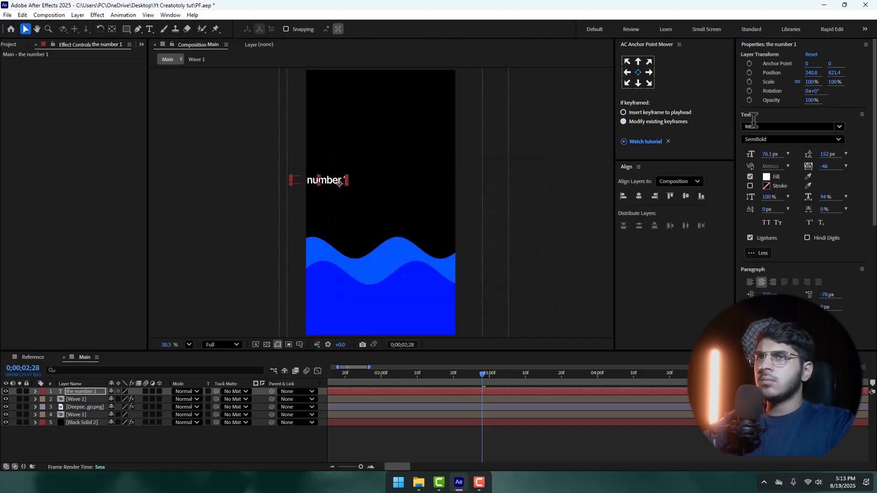
Step: Center the text in the composition horizontally and vertically, and enlarge its font size to about 120 px
click(638, 197)
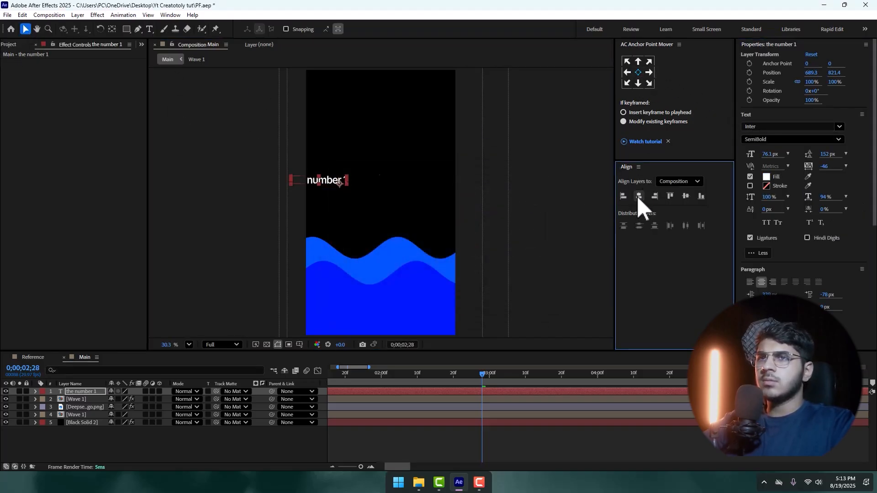
click(686, 196)
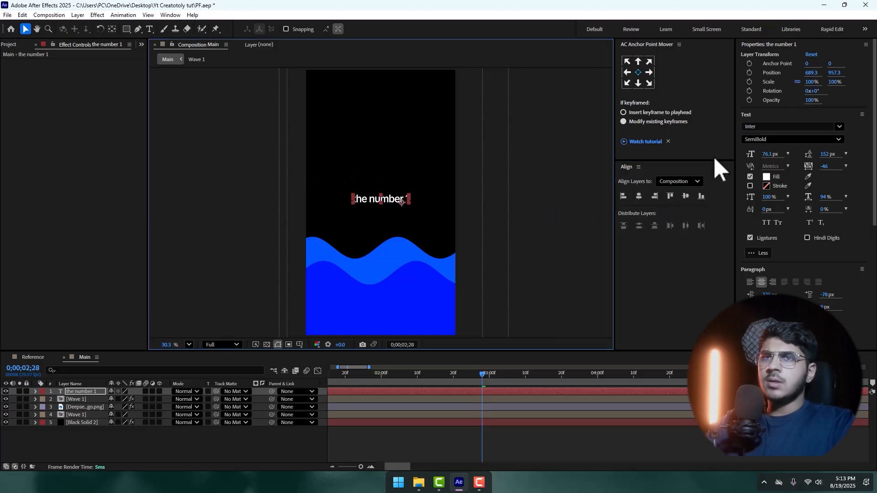
drag(768, 153, 783, 148)
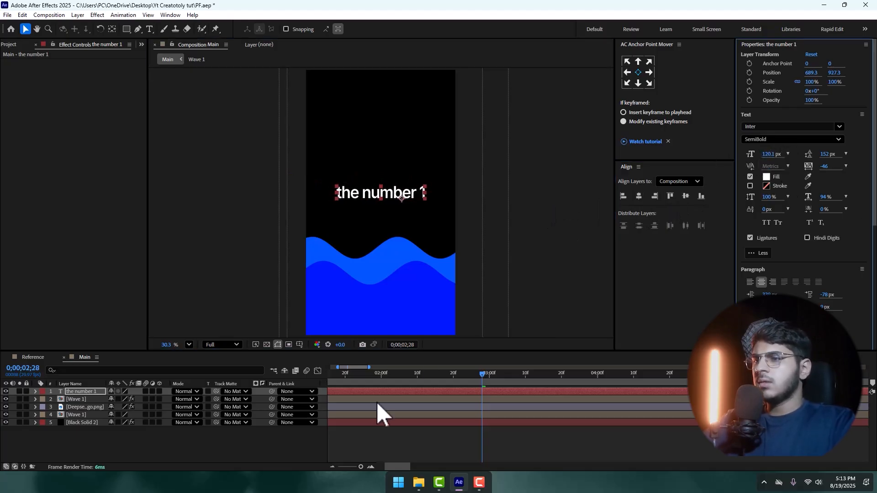
Step: At 0;00;01;25, add a Skew animator to the "the number 1" text and set its skew to 20
drag(351, 374, 529, 374)
drag(491, 403, 441, 403)
click(35, 391)
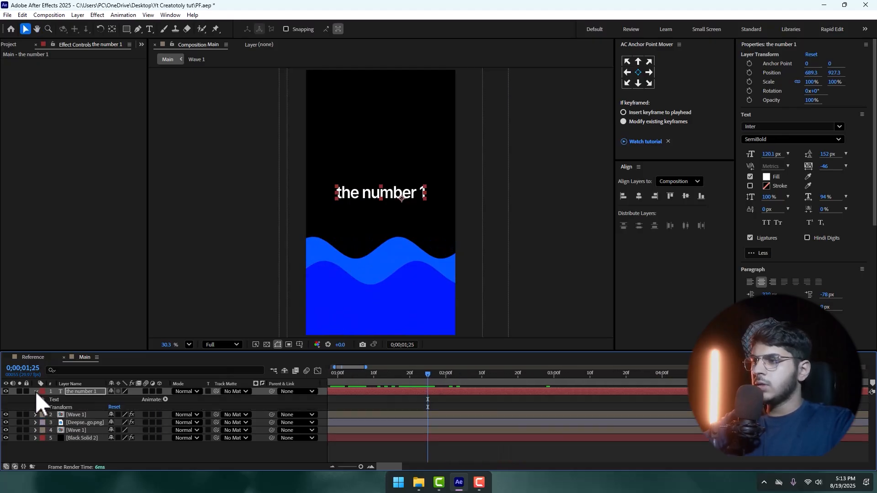
click(165, 399)
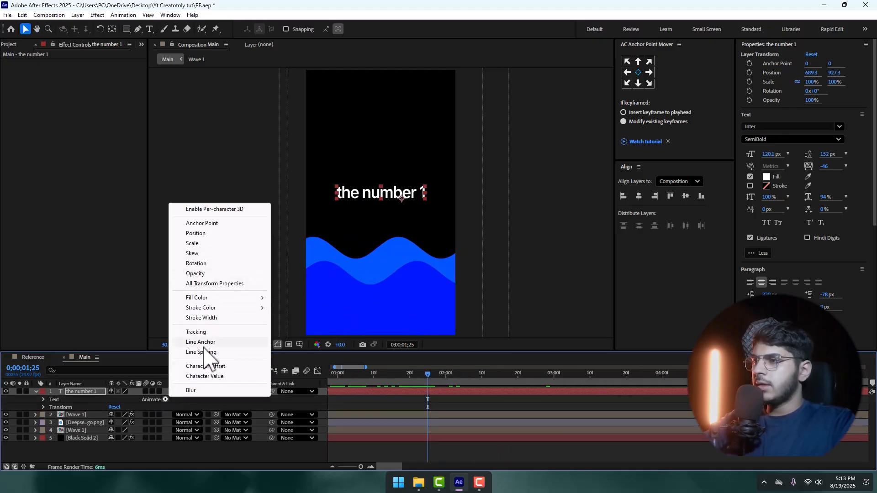
click(192, 254)
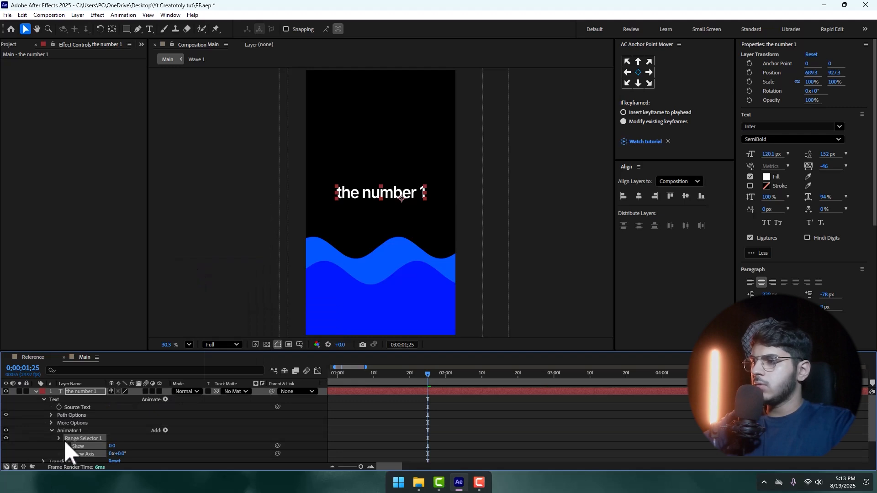
scroll(328, 242, up, 3)
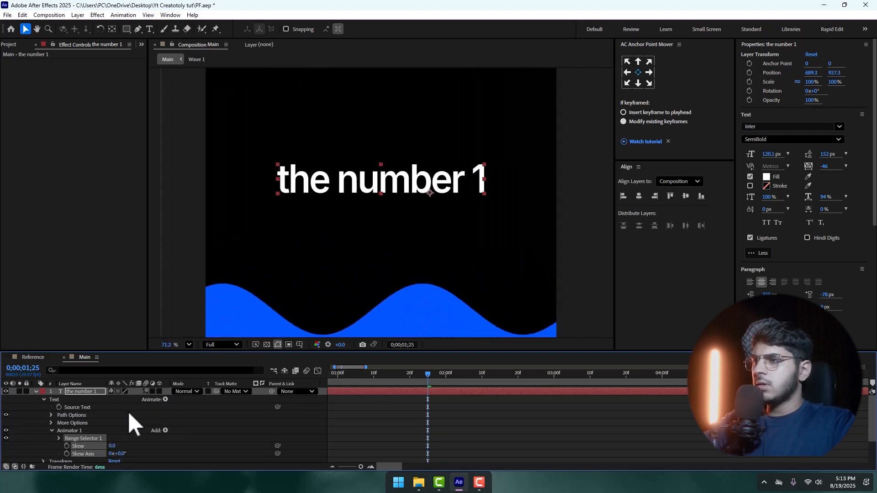
drag(114, 447, 122, 443)
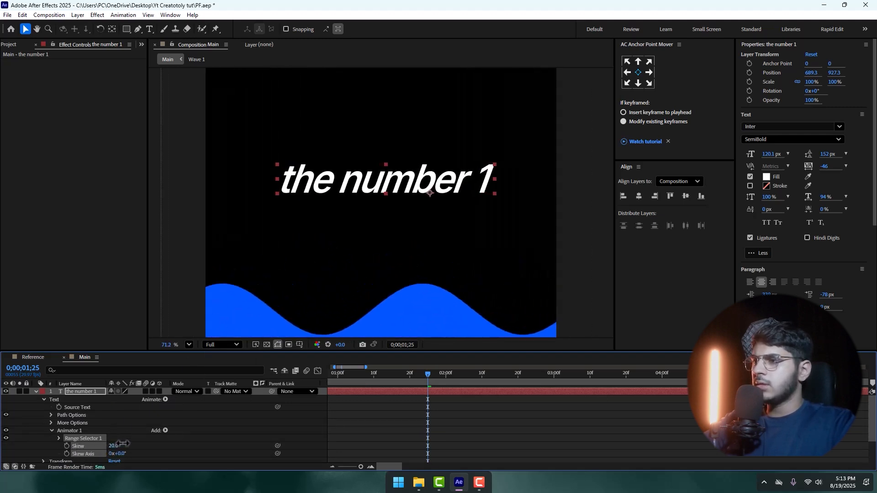
Step: Add a Position property to the text's Animator 1 and set it to 0, -84
scroll(142, 426, down, 2)
click(165, 397)
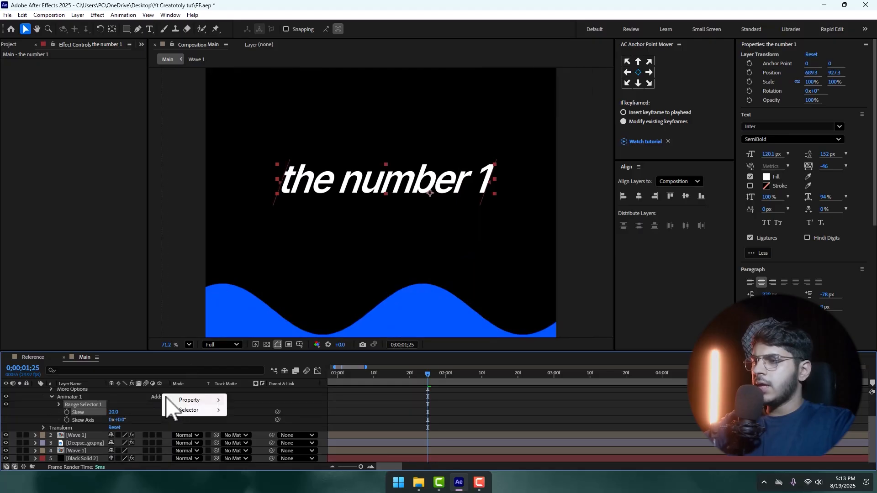
mouse_move(182, 399)
click(252, 244)
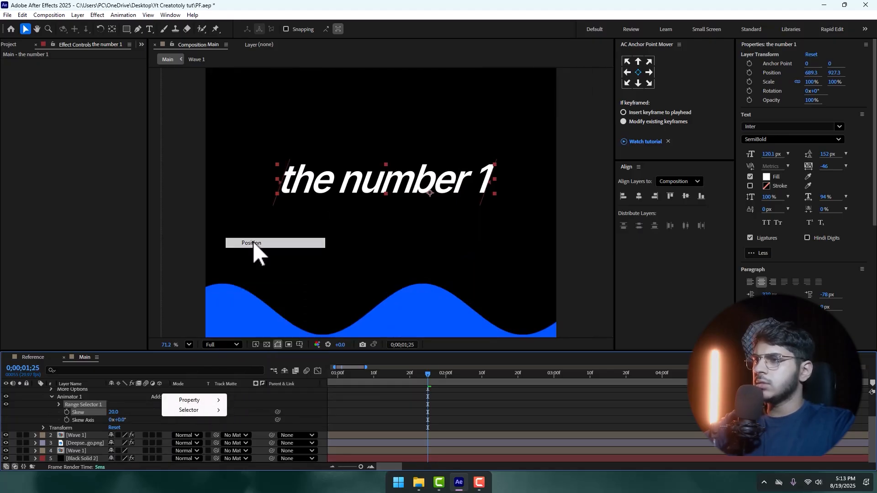
drag(120, 413, 69, 423)
Step: Add an Opacity property to the same text animator and make the text fully transparent
click(163, 396)
mouse_move(194, 401)
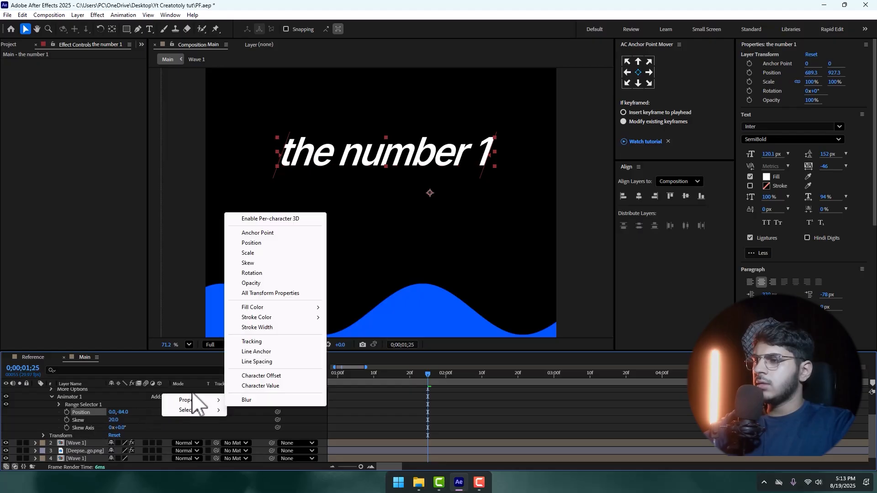
click(250, 283)
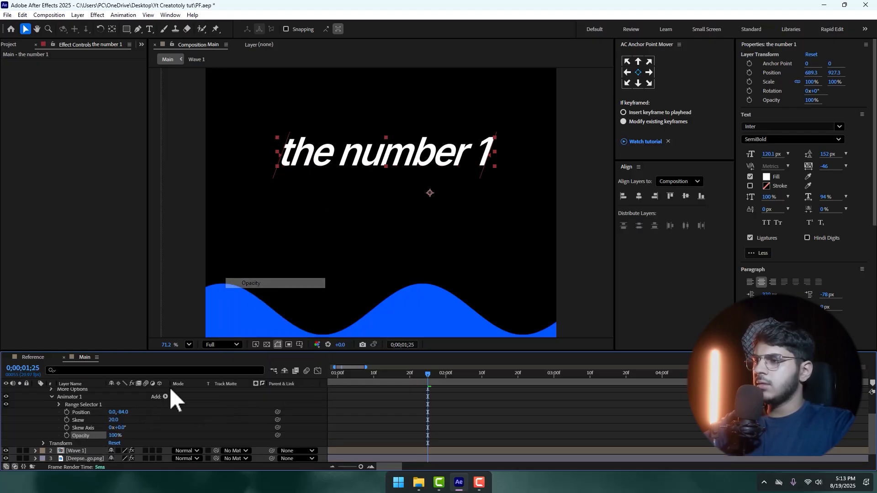
Step: Keyframe the range selector's Start from 0% at 0;00;01;20 to 100% at 0;00;02;09 and preview the text reveal
click(58, 404)
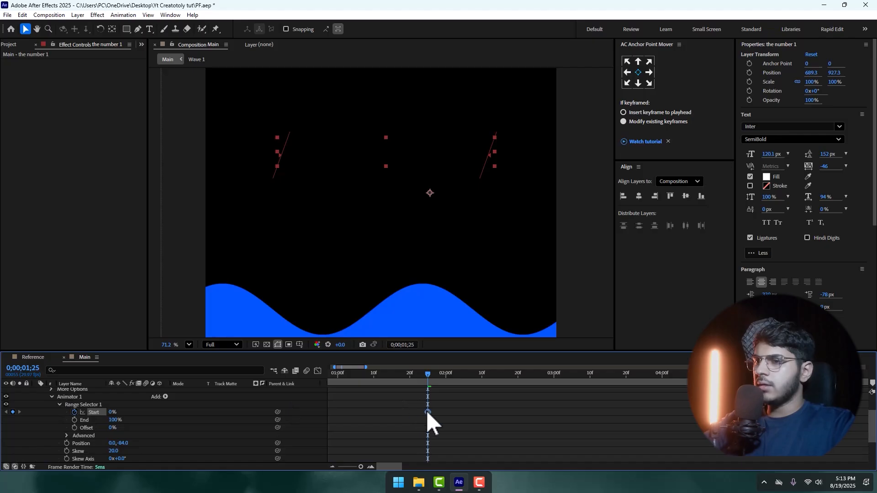
drag(426, 376, 479, 379)
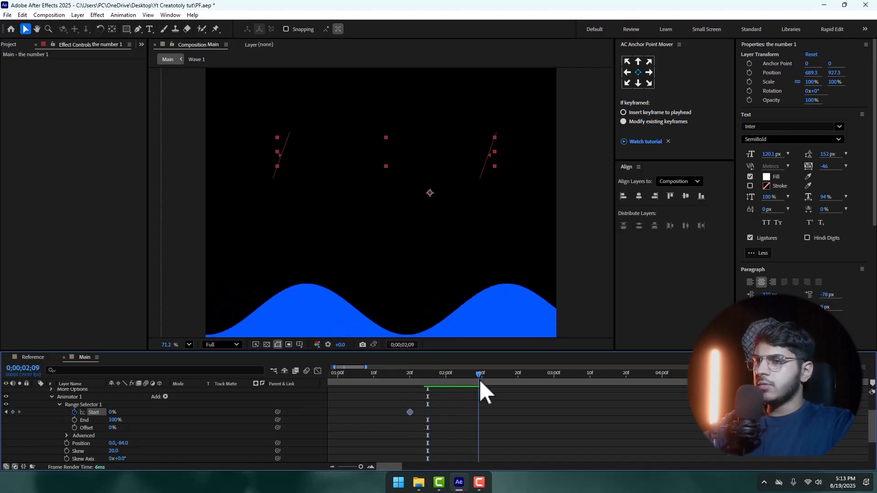
click(239, 434)
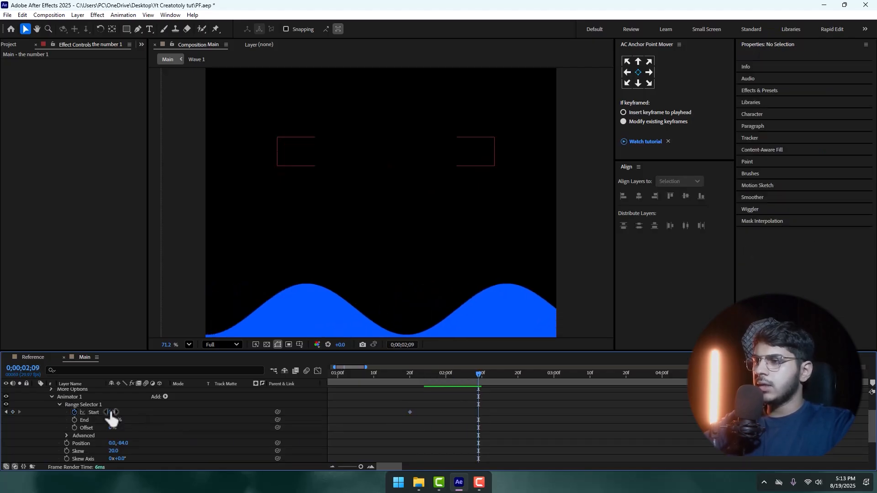
drag(111, 413, 583, 417)
drag(478, 376, 323, 411)
key(space)
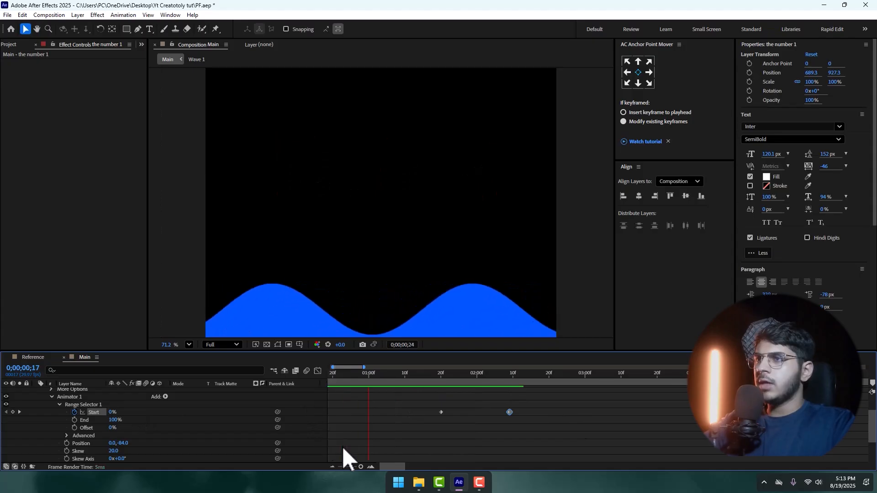
key(space)
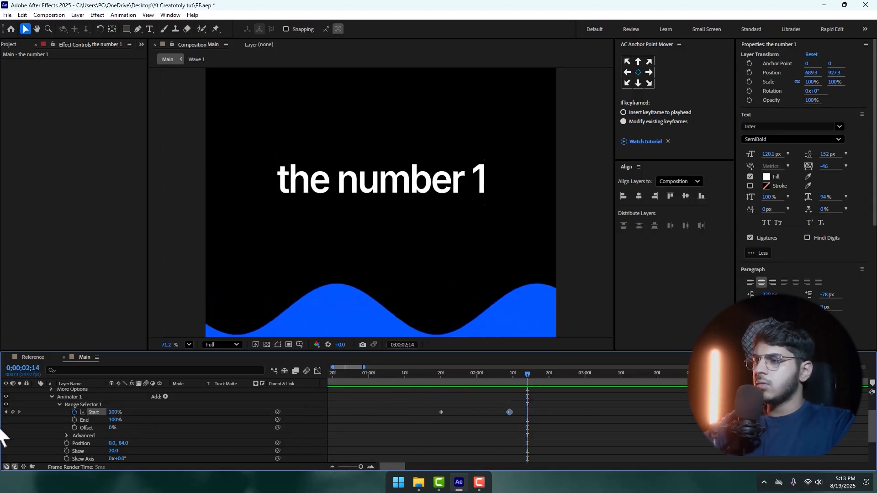
Step: Base the range selector on Words instead of Characters and preview the word-by-word reveal
click(66, 435)
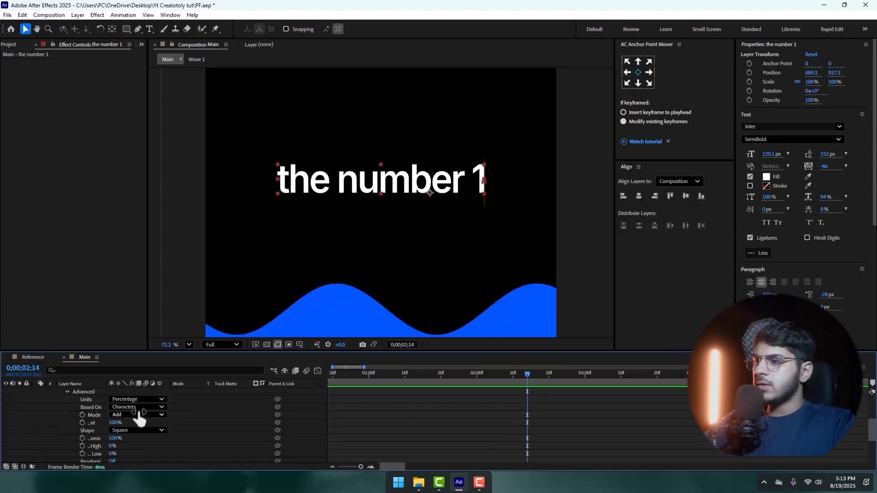
click(137, 407)
click(147, 440)
scroll(419, 406, up, 5)
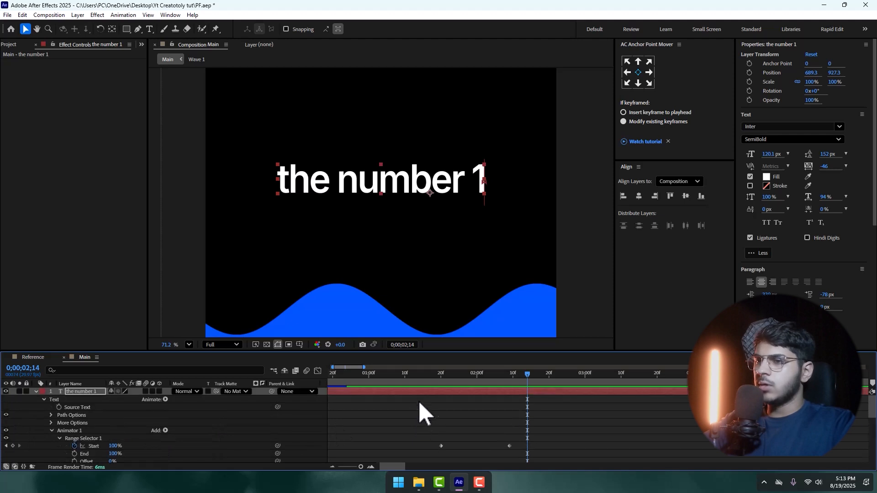
click(366, 374)
key(space)
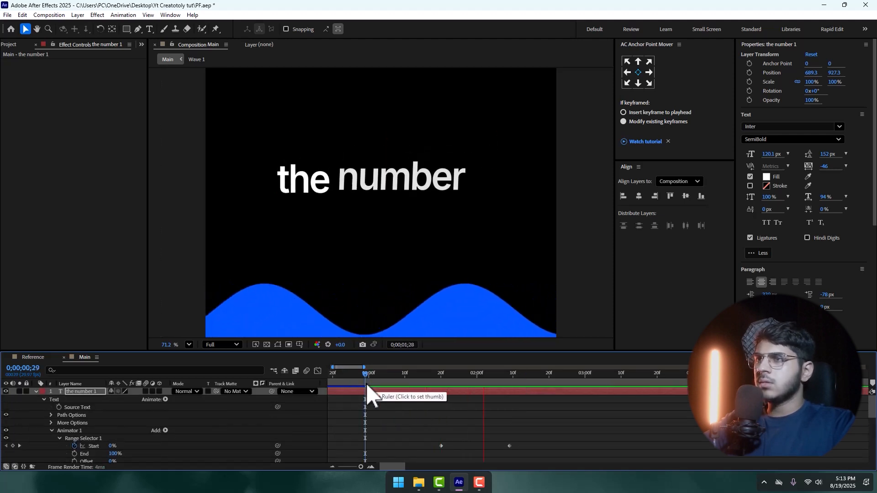
Step: Speed up the reveal by moving the 100% Start keyframe to about 0;00;02;03 and preview it
mouse_move(479, 436)
mouse_down()
mouse_move(530, 462)
mouse_move(488, 445)
mouse_up()
click(387, 375)
key(space)
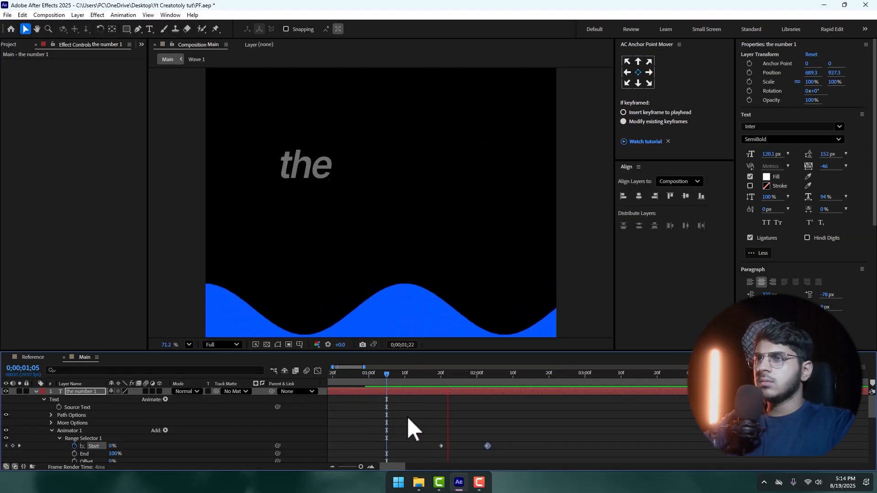
Step: Fit the whole composition in the viewer, collapse the text layer and preview the logo leap together with the text reveal
click(189, 345)
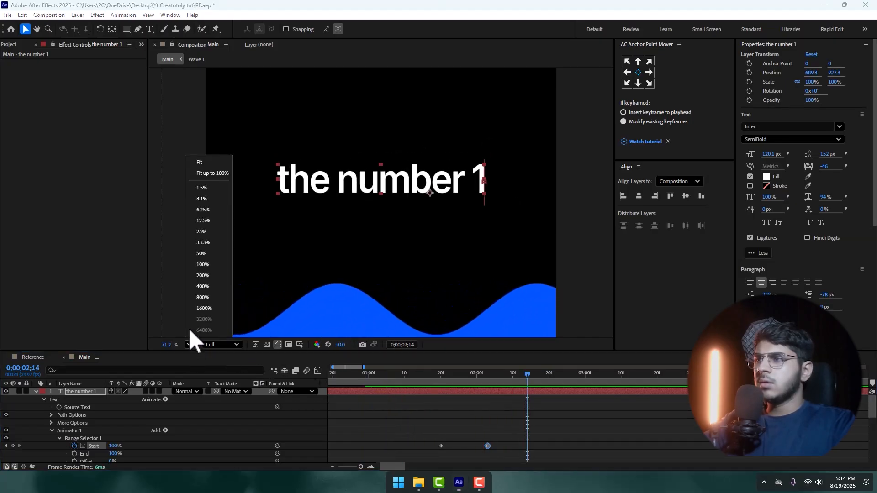
click(210, 164)
drag(417, 431, 470, 456)
click(36, 391)
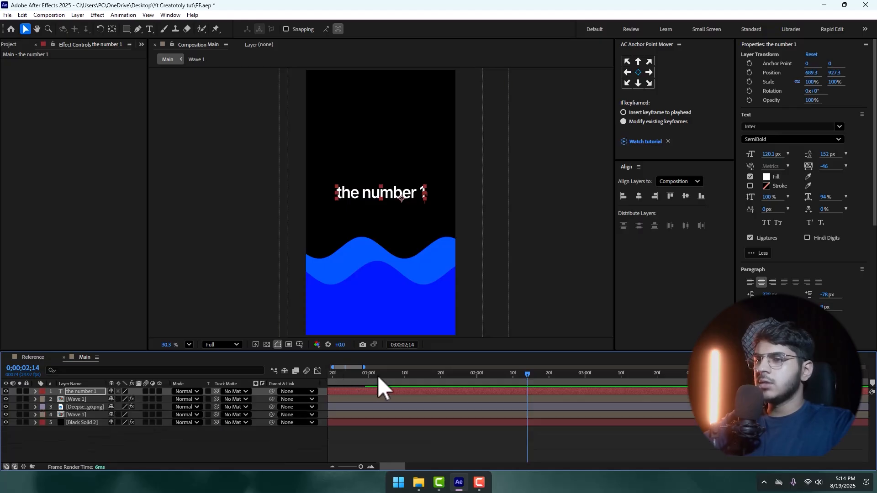
click(372, 379)
key(space)
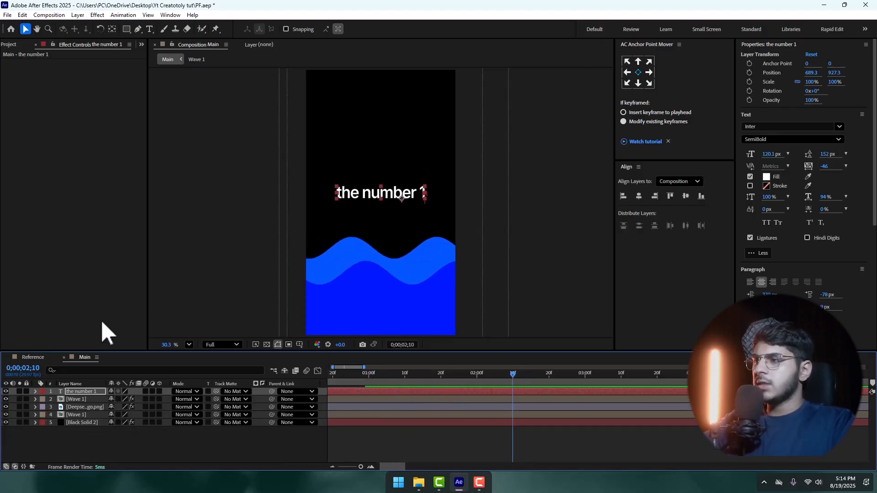
Step: Split the "the number 1" text layer at 0;00;02;11 and check the Split Layer command among the editing commands
click(106, 430)
click(81, 391)
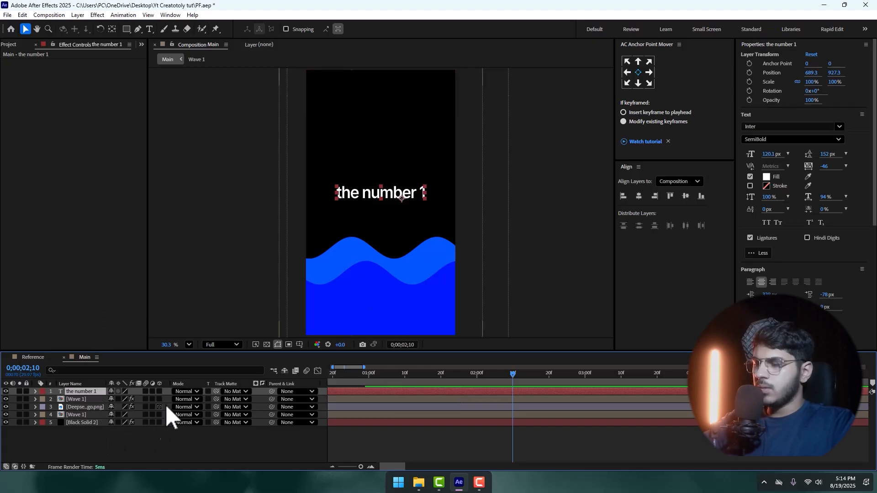
drag(411, 378, 515, 378)
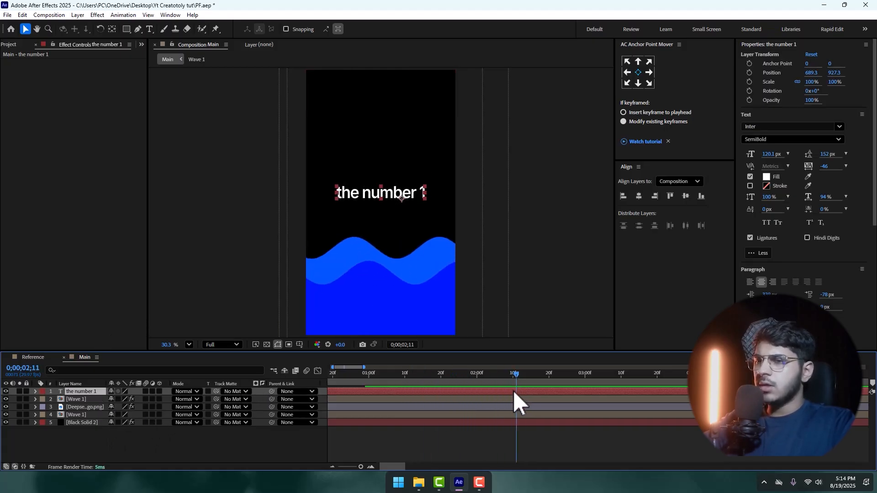
key(ctrl+shift+d)
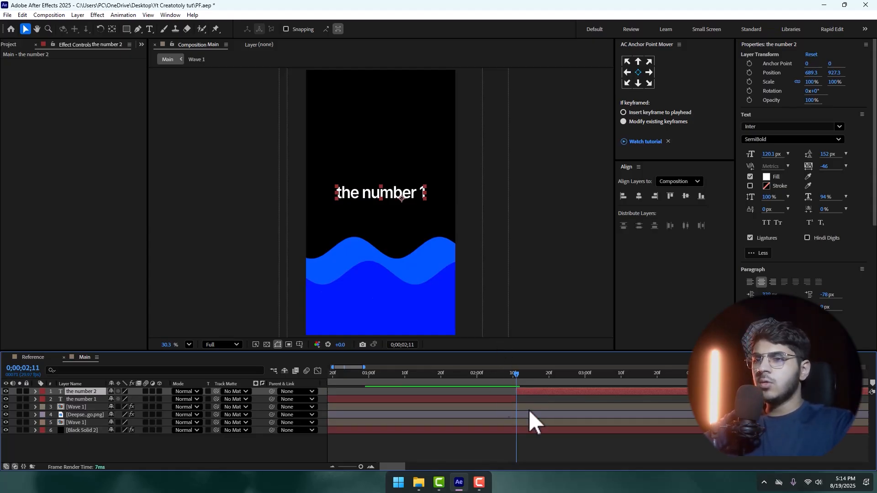
scroll(586, 396, up, 2)
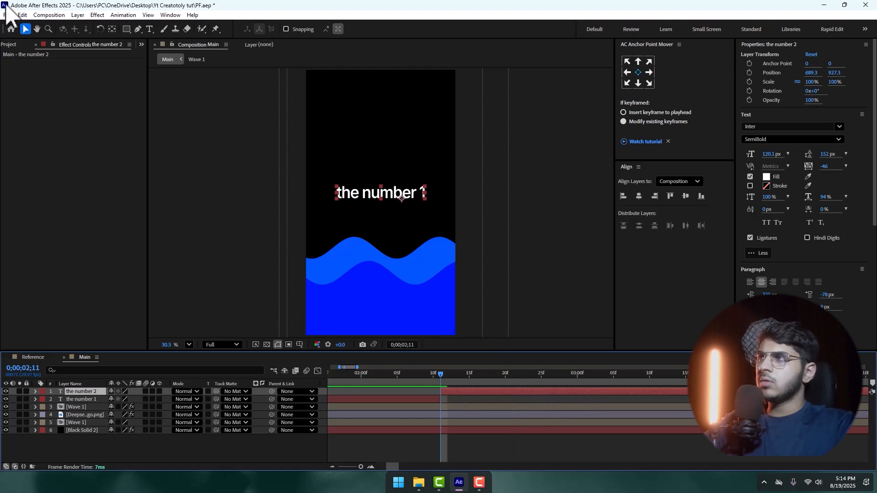
click(22, 14)
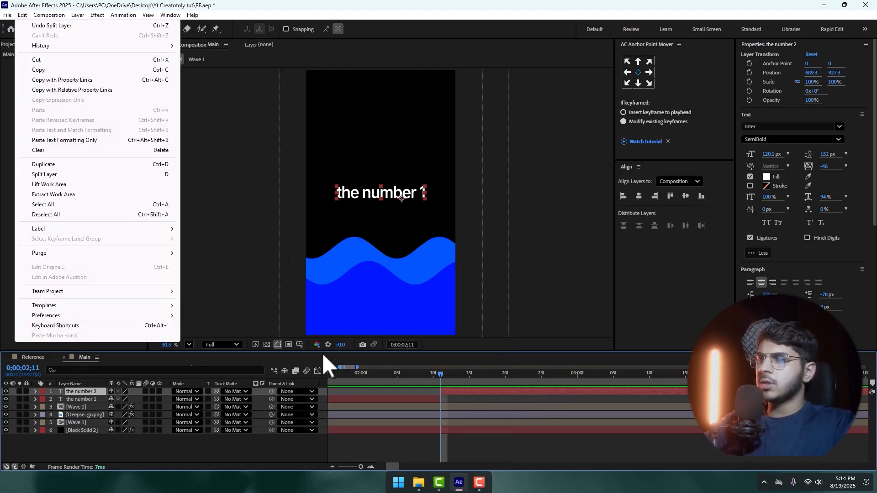
click(448, 392)
Step: Extend the end of the "the number 1" layer to about 0;00;02;23 so it overlaps the split-off second part
click(449, 393)
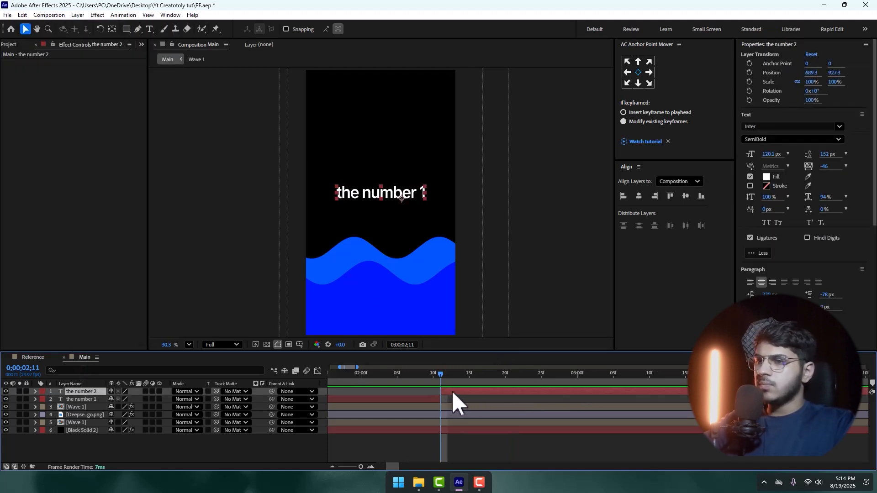
drag(438, 401, 526, 402)
click(457, 394)
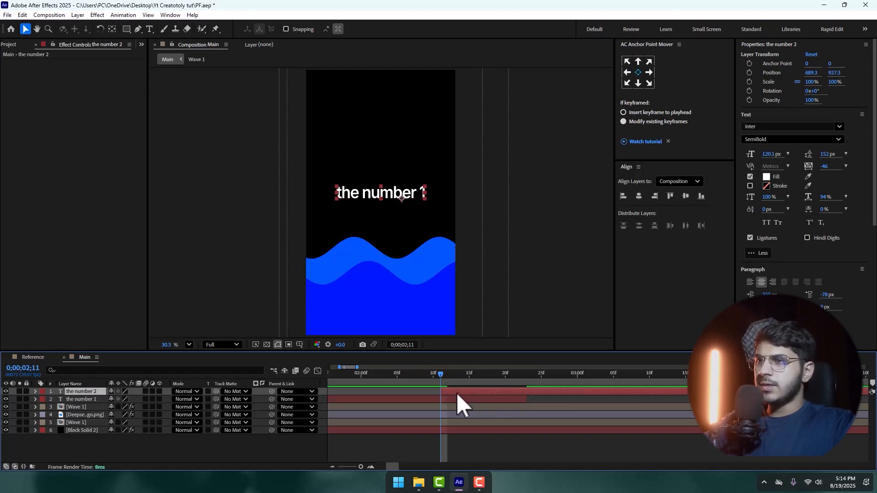
Step: Change the text of the split-off second layer to "App" and place it over "the number 1"
drag(385, 194, 388, 227)
double_click(397, 228)
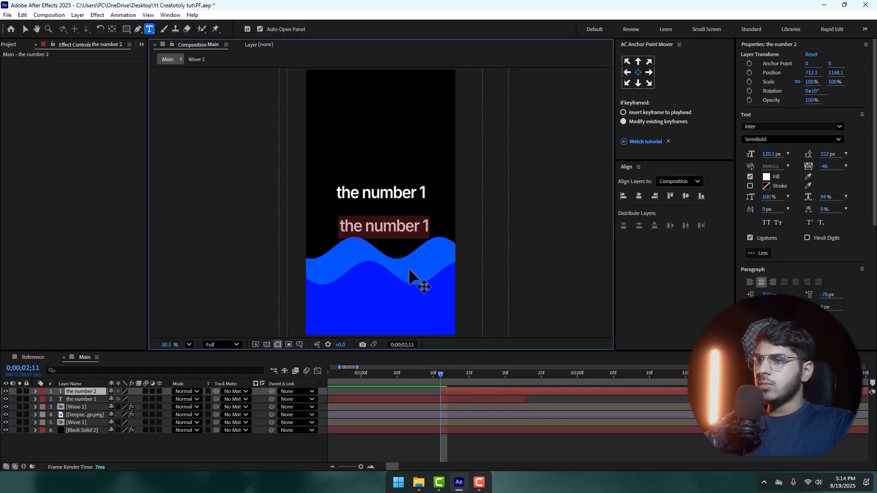
text(App)
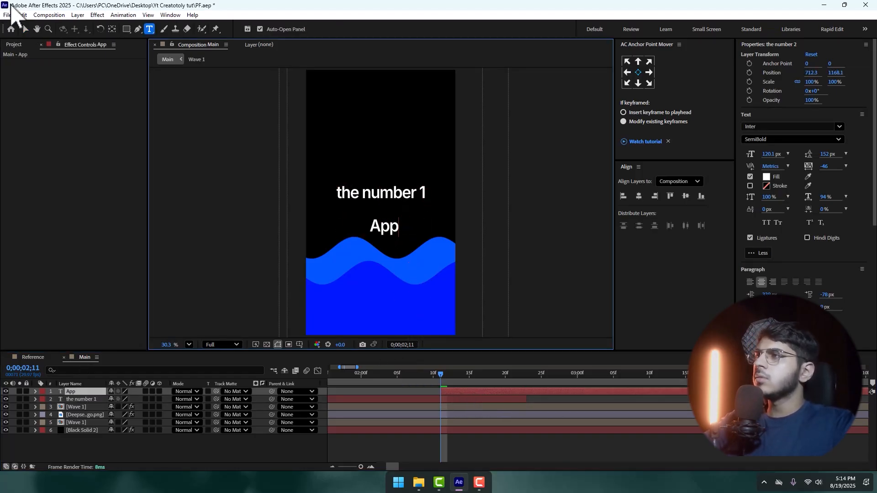
click(25, 29)
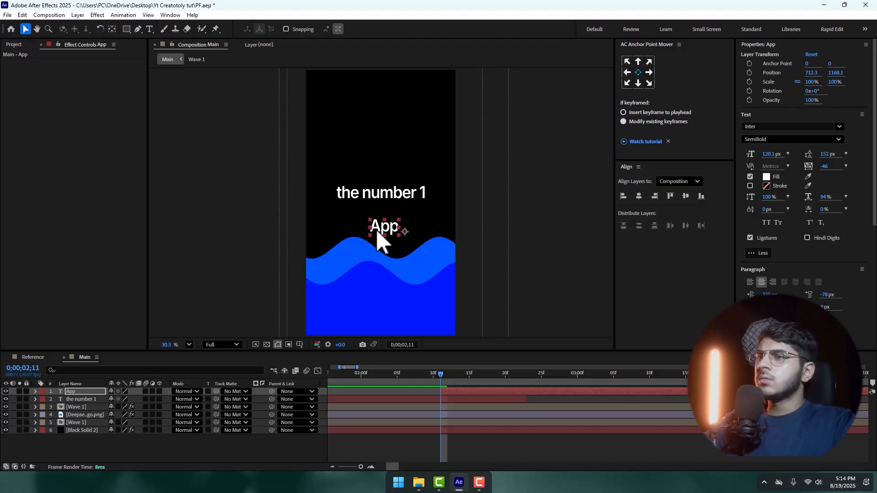
drag(386, 229, 380, 199)
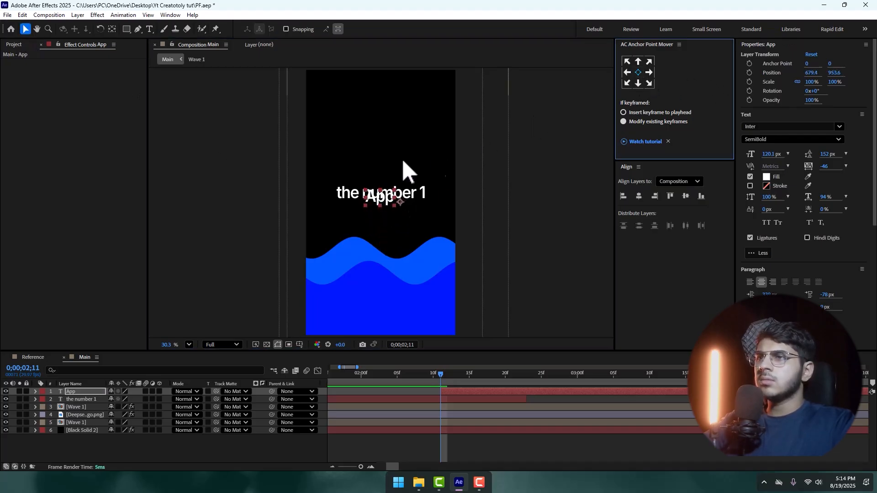
Step: Move the "App" layer's anchor point to the middle of the word and nudge the text up over "the number 1"
scroll(397, 191, up, 5)
key(y)
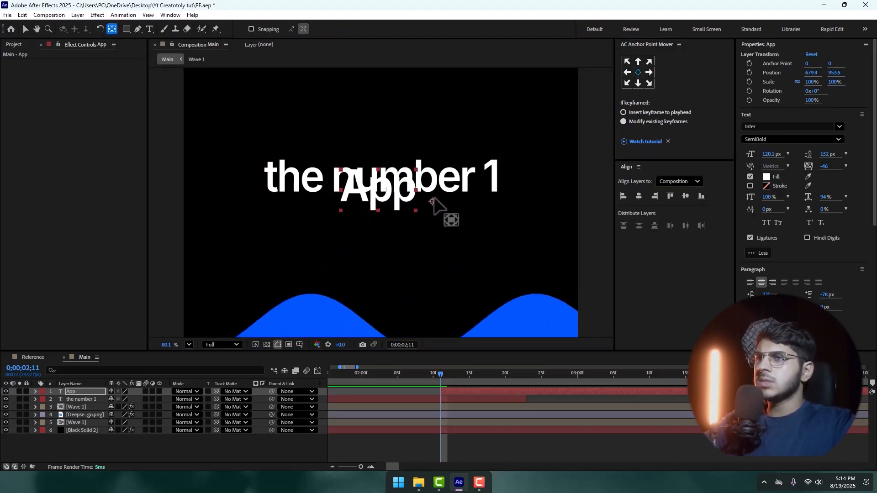
drag(432, 201, 372, 184)
key(v)
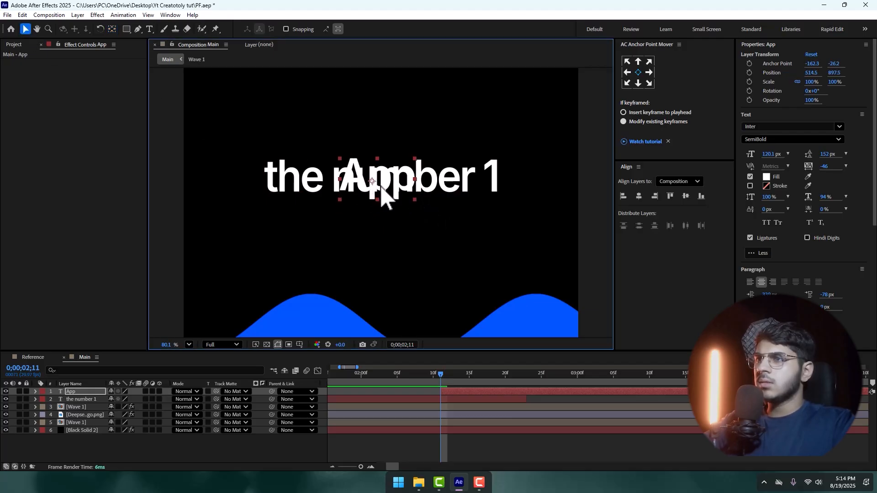
Step: Keyframe the "App" layer's Scale from 0% at 0;00;02;11 to 100% at 0;00;02;23
key(s)
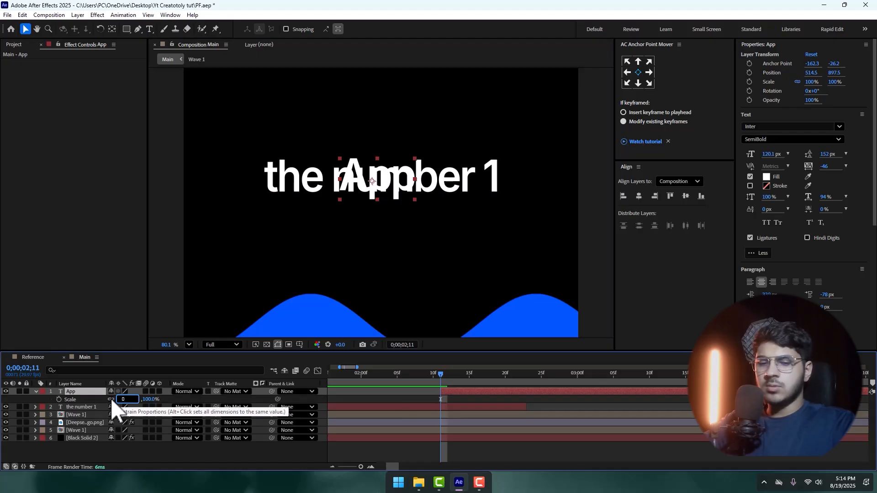
text(0)
key(Return)
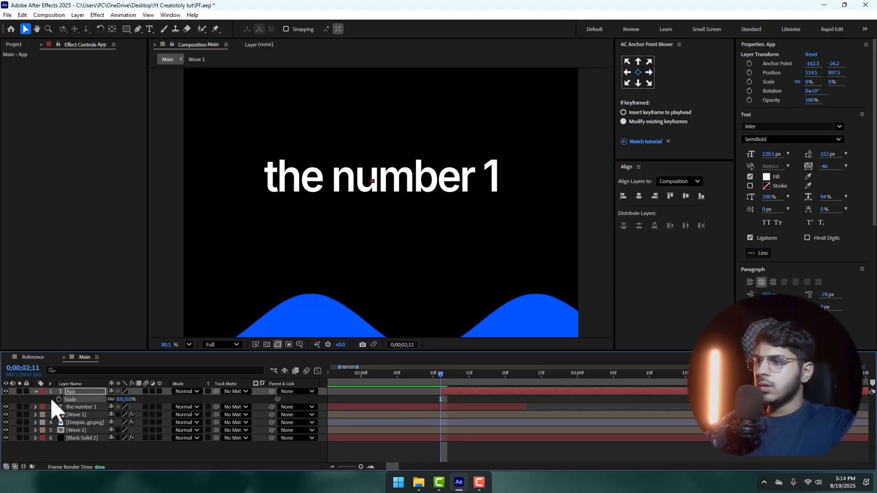
drag(454, 379, 527, 379)
click(121, 400)
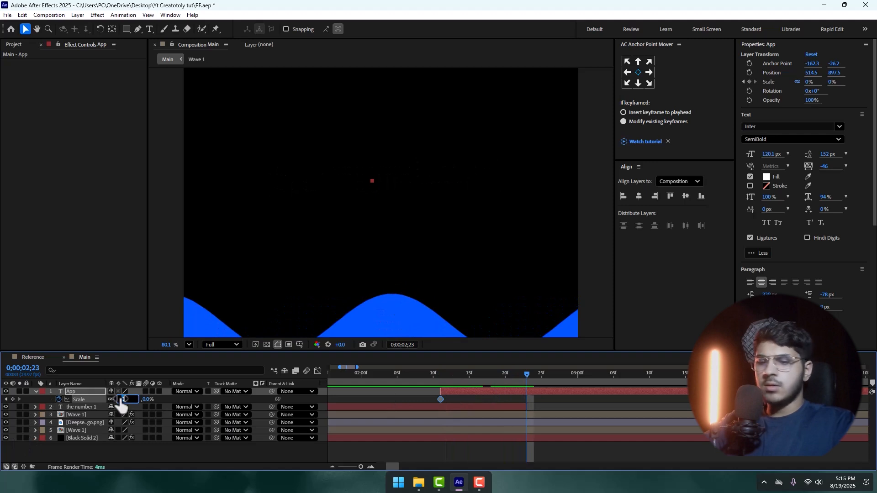
text(100)
key(Return)
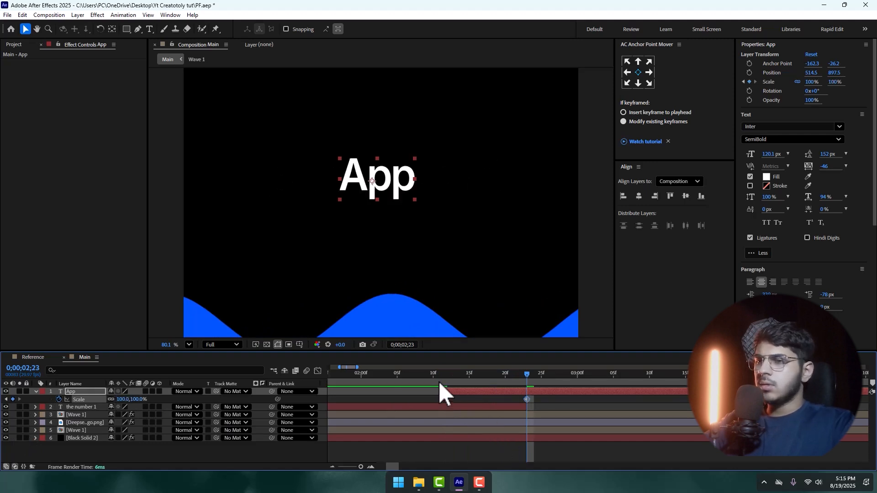
Step: Keyframe the Scale of "the number 1" from 100% at 0;00;02;11 to 200% at 0;00;02;23
click(439, 382)
key(ctrl+Down)
key(s)
click(58, 415)
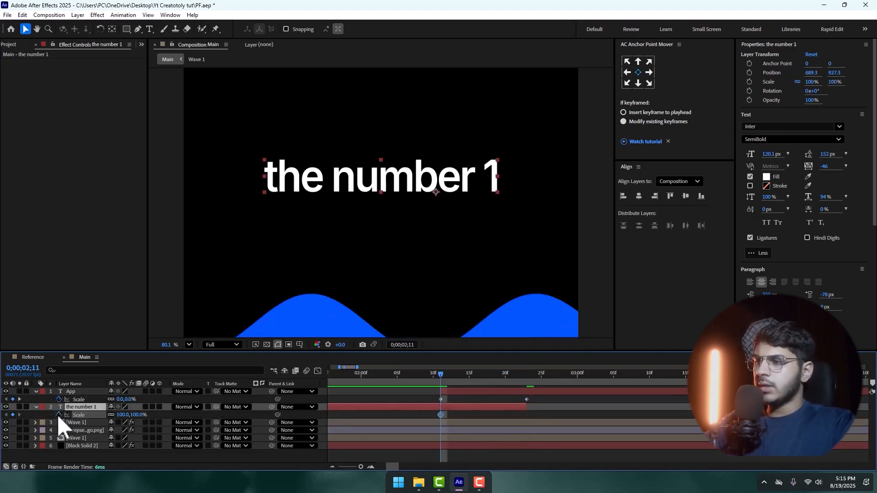
click(19, 399)
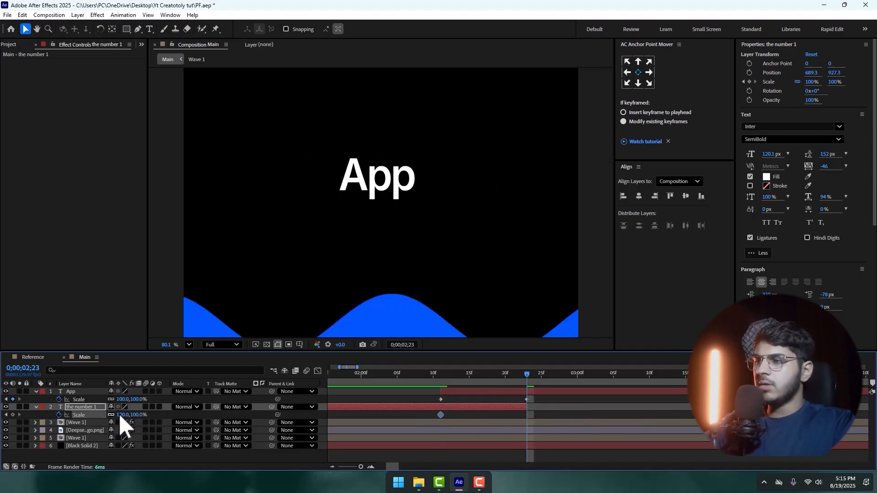
text(200)
key(Return)
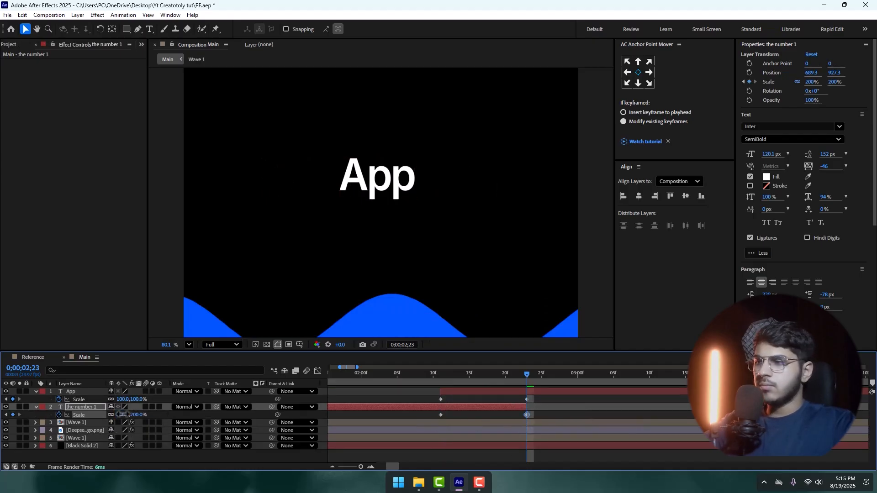
Step: Apply Easy Ease to all the Scale keyframes of the "App" and "the number 1" layers
drag(537, 398, 428, 415)
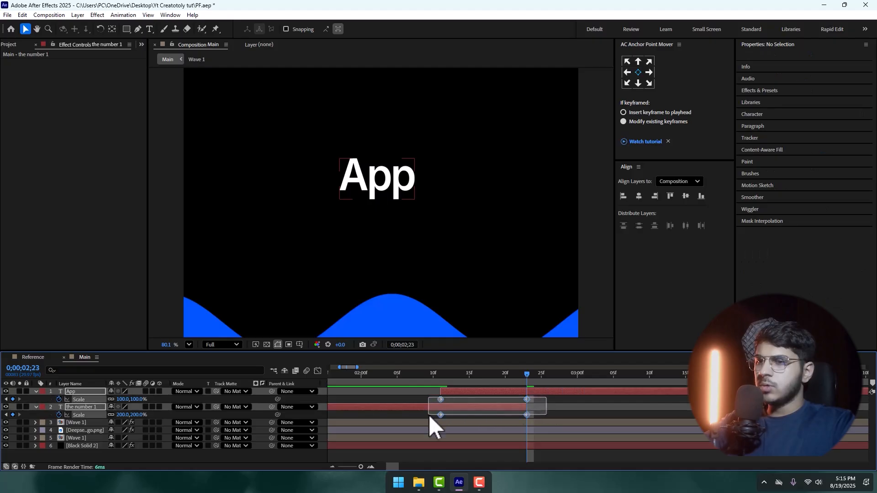
click(317, 370)
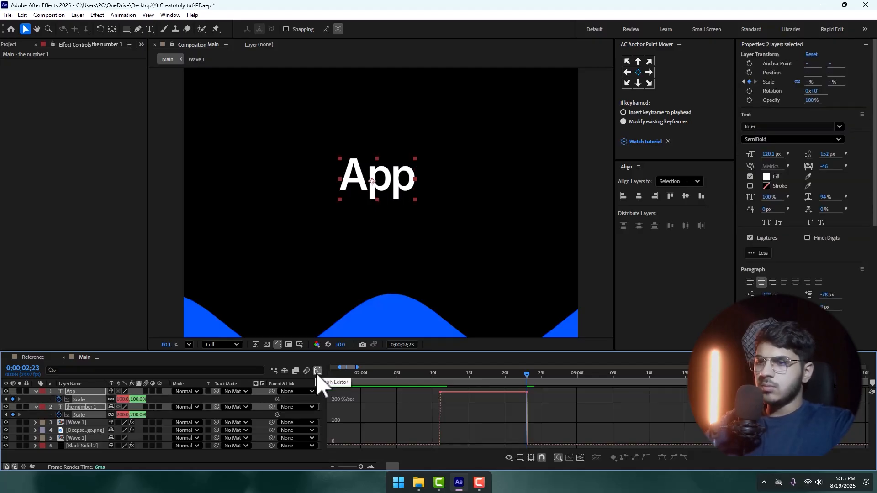
click(317, 370)
drag(442, 400, 579, 418)
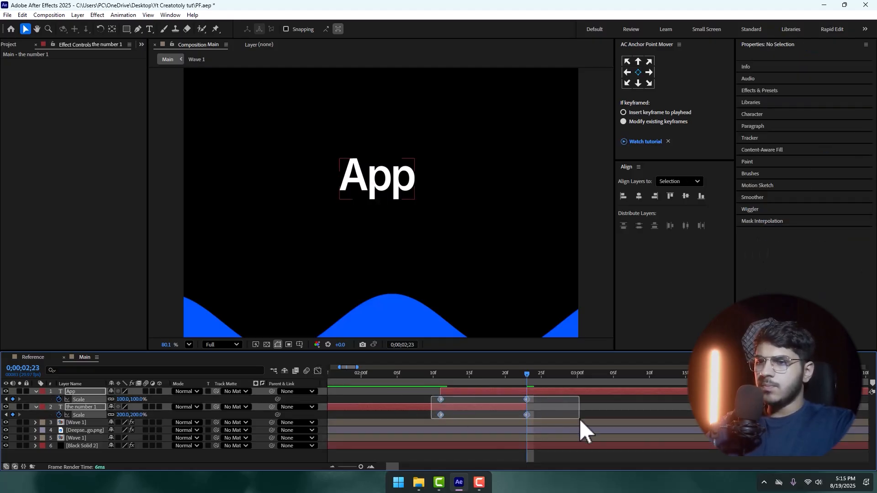
right_click(526, 414)
mouse_move(555, 410)
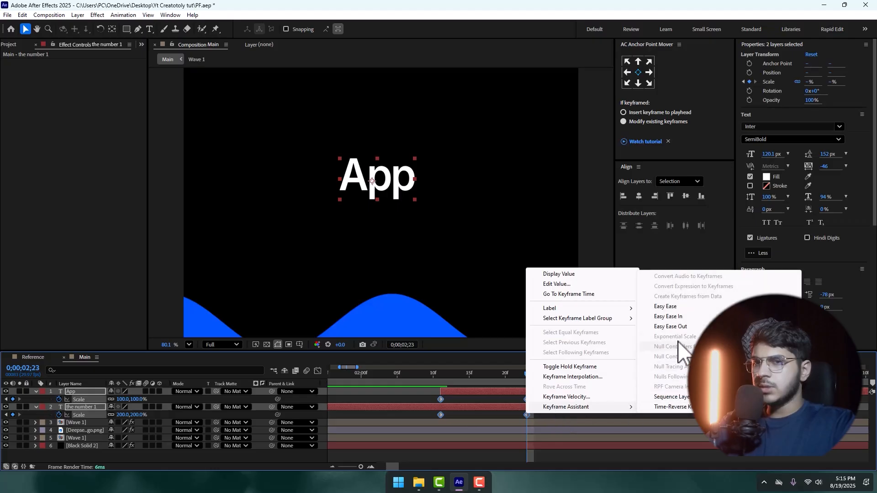
click(671, 307)
Step: Shape the speed graph of both layers' Scale animations into a sharp peak midway between the keyframes
click(317, 371)
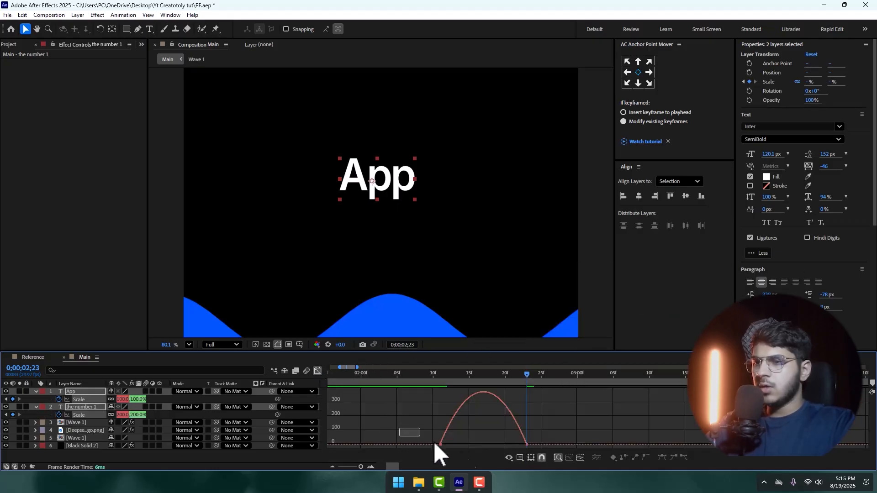
mouse_move(481, 443)
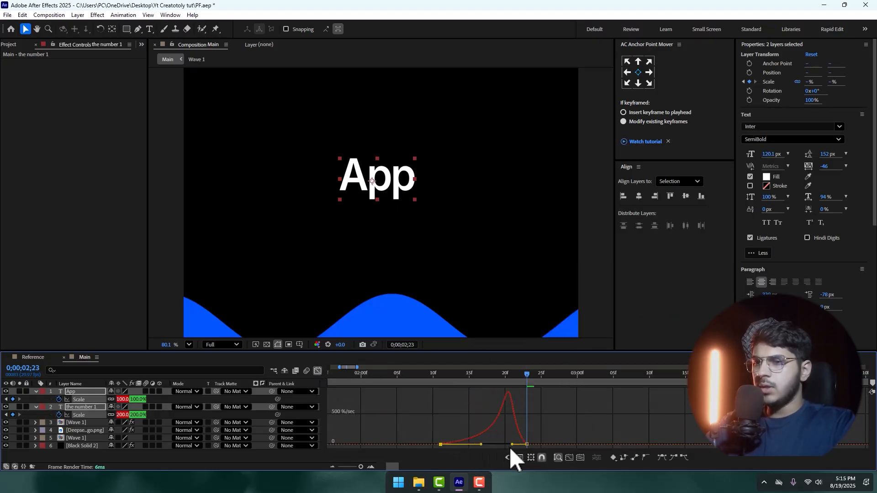
drag(512, 443, 483, 445)
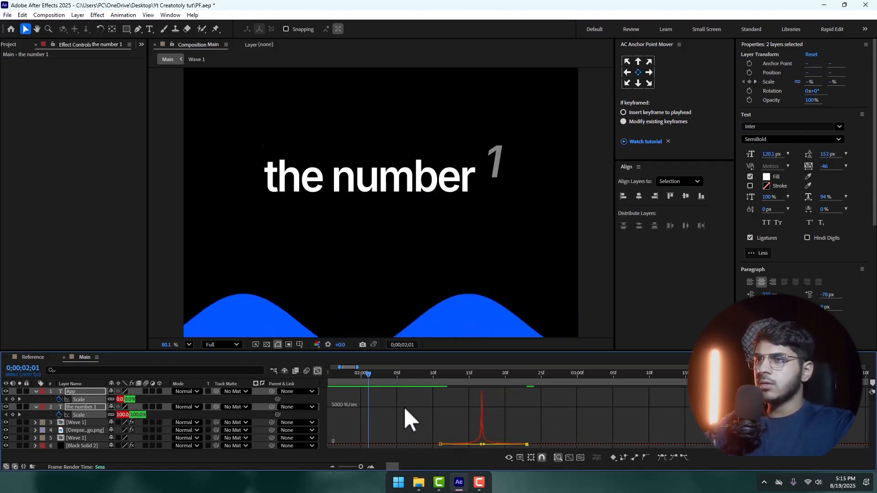
click(318, 371)
Step: Check the scale transition between the words and move the anchor point of "the number 1" to the centre of its text
click(87, 407)
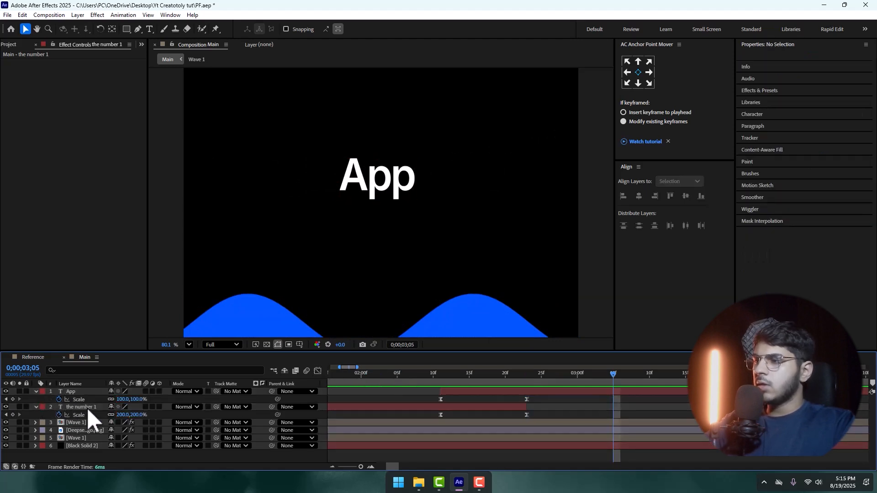
drag(448, 379, 486, 382)
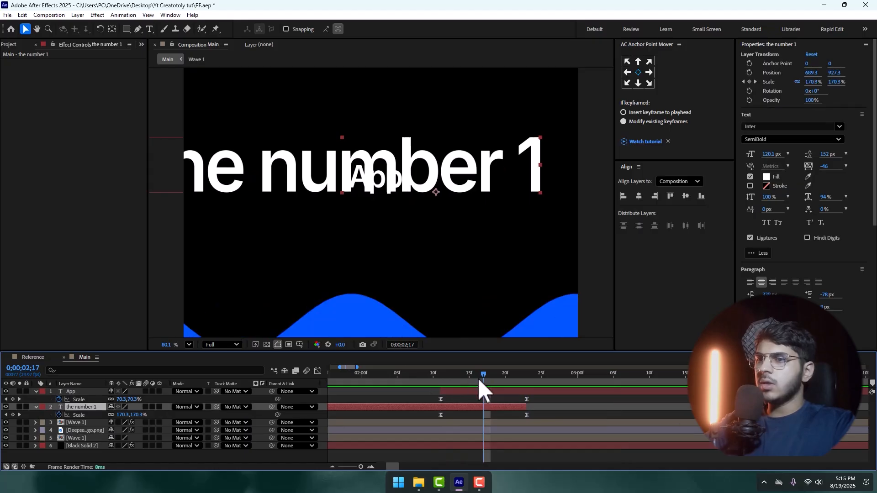
drag(478, 373, 418, 378)
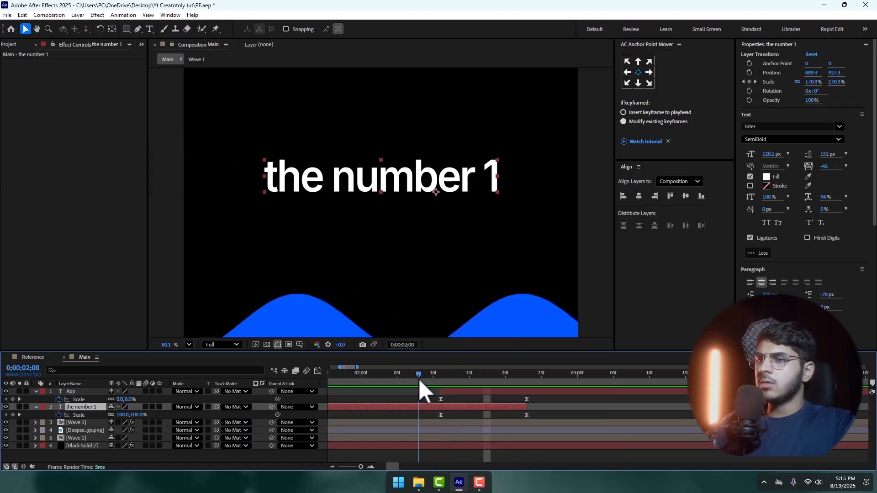
click(635, 75)
click(627, 72)
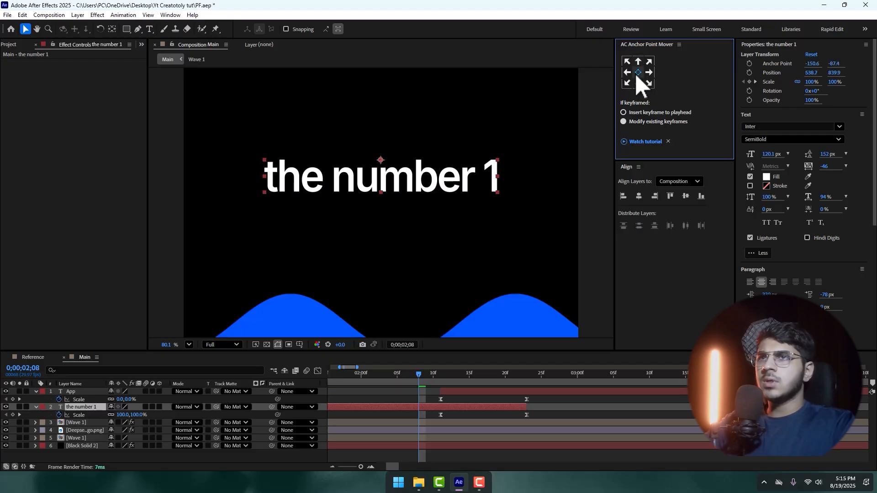
click(638, 83)
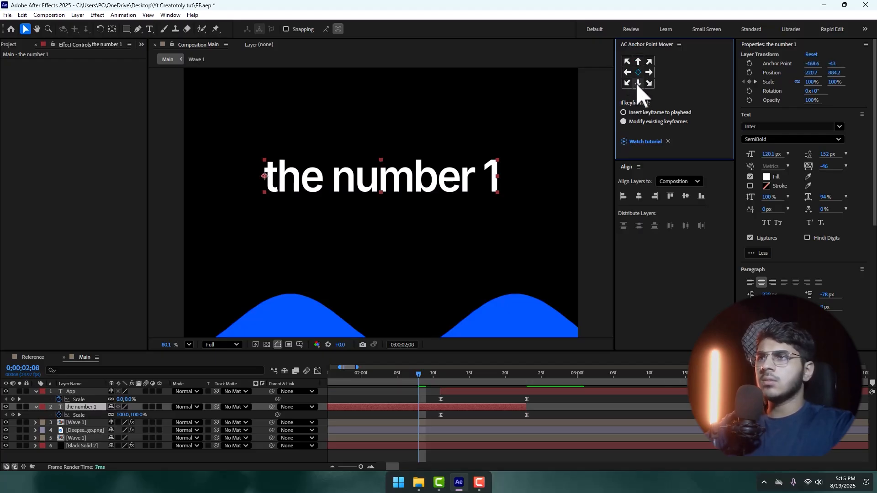
click(112, 29)
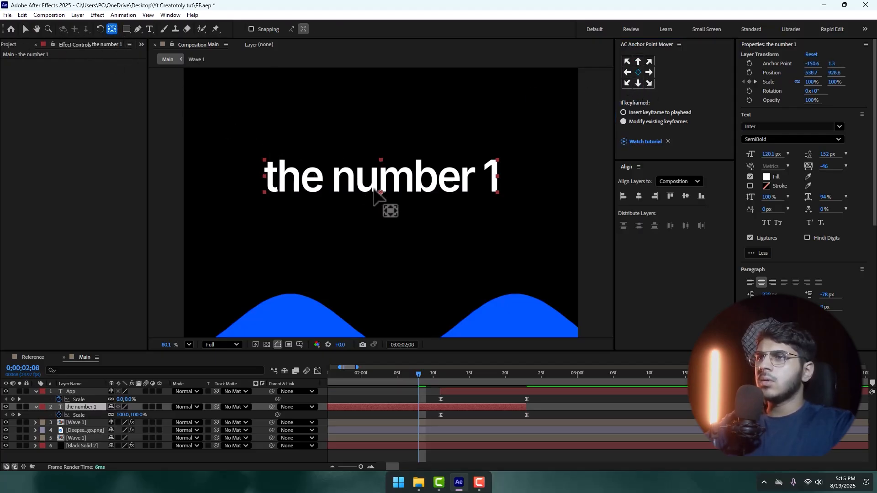
drag(381, 192, 379, 178)
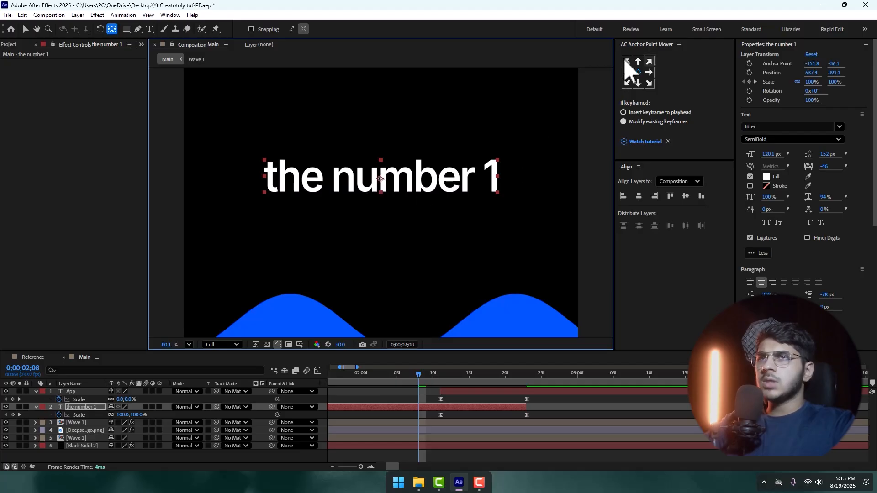
Step: Close the AC Anchor Point Mover panel and save the project
click(679, 45)
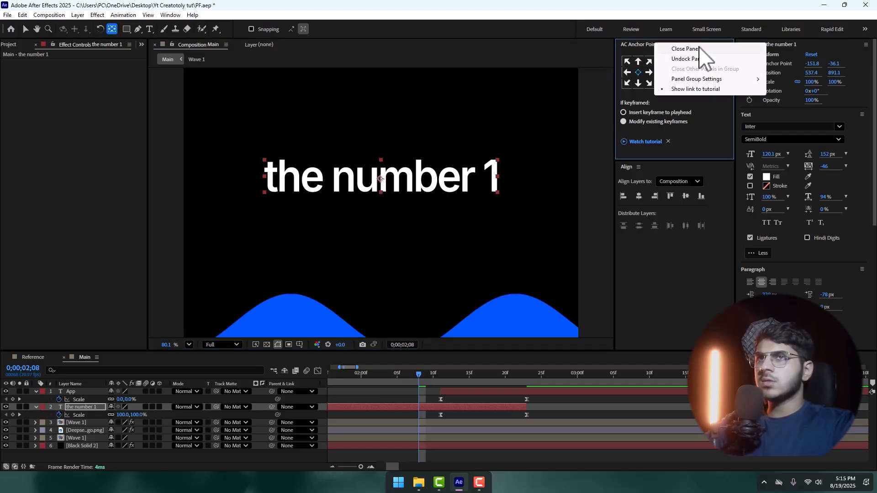
click(685, 48)
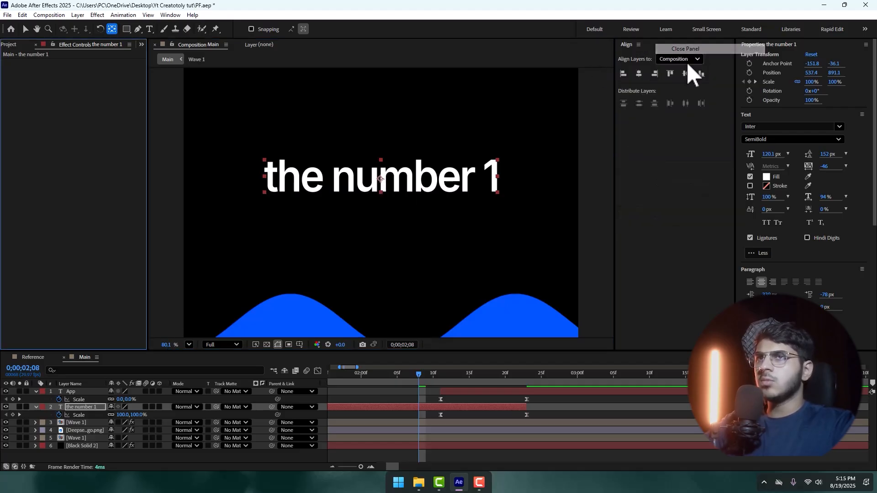
click(25, 29)
key(ctrl+s)
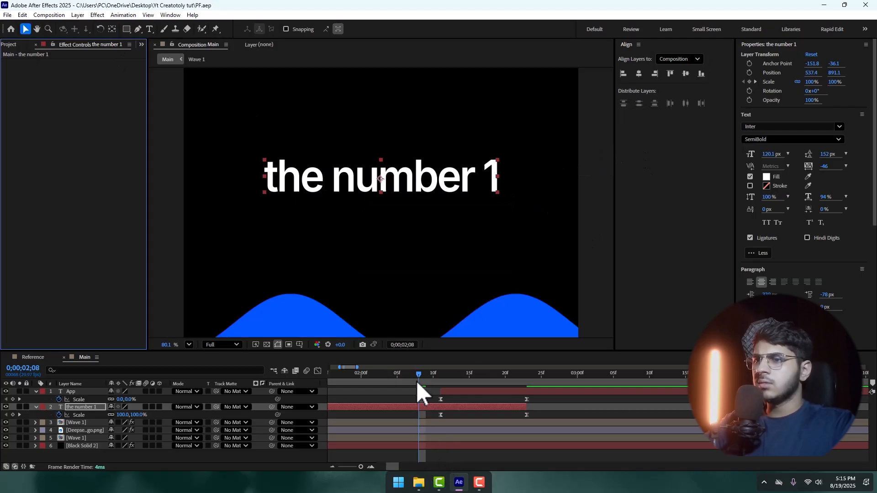
Step: Fine-tune the anchor point of "the number 1" to about -153.1, -34.9
click(112, 29)
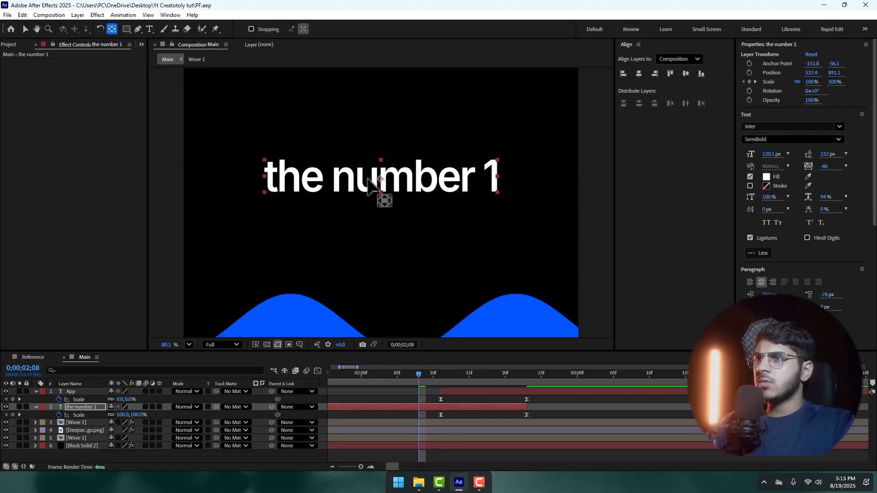
drag(380, 177, 380, 178)
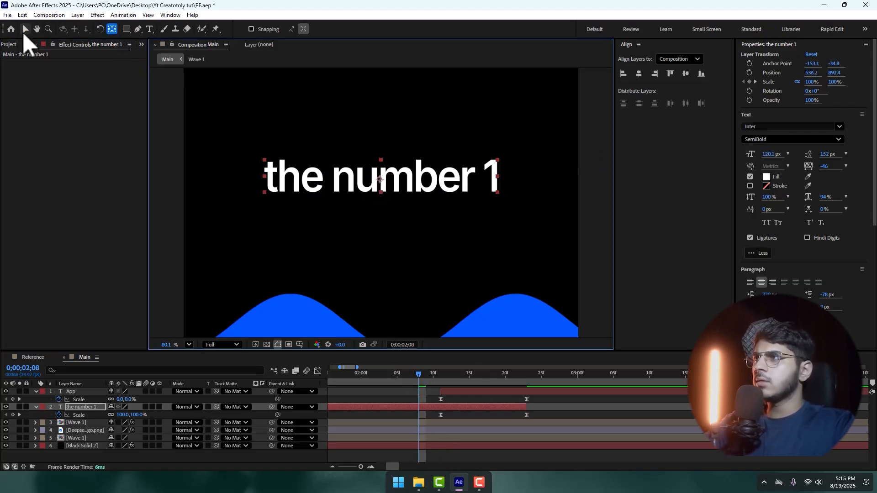
click(25, 29)
Step: Set the Scale of the "App" layer's first keyframe at 0;00;02;11 to 50%
click(423, 402)
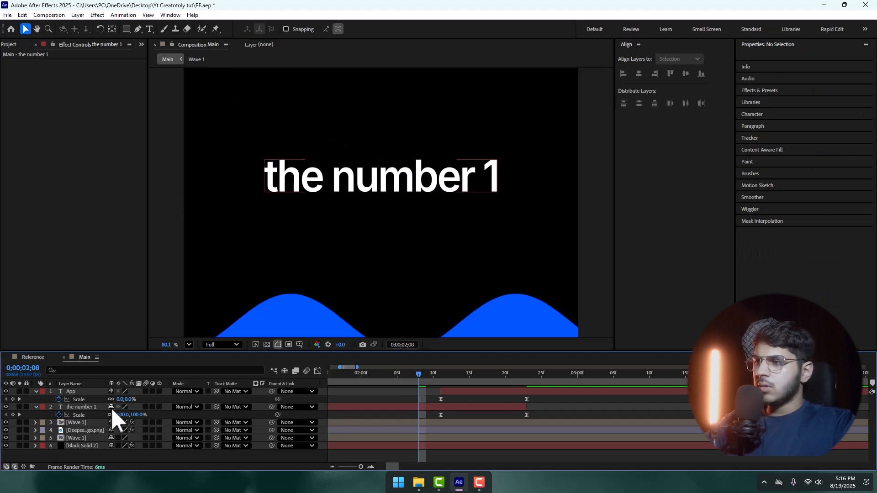
click(96, 406)
mouse_move(426, 380)
mouse_down()
mouse_move(485, 379)
mouse_move(440, 377)
mouse_up()
click(441, 399)
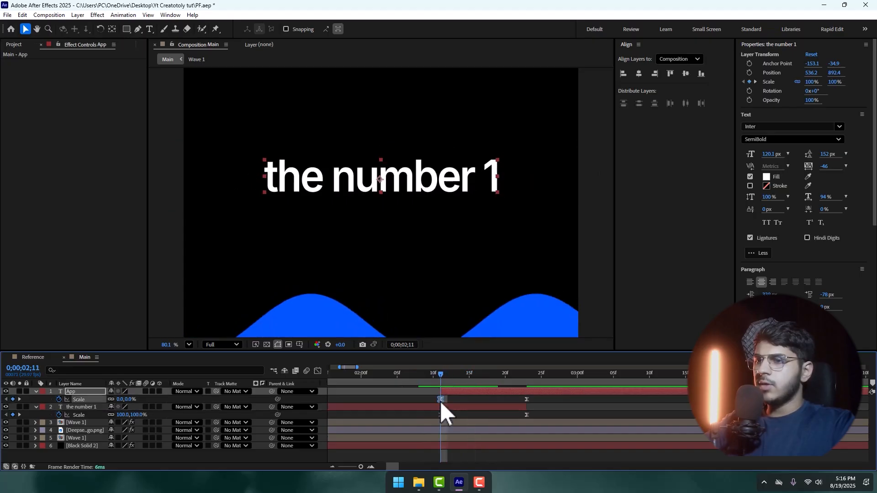
click(122, 400)
text(50)
key(Return)
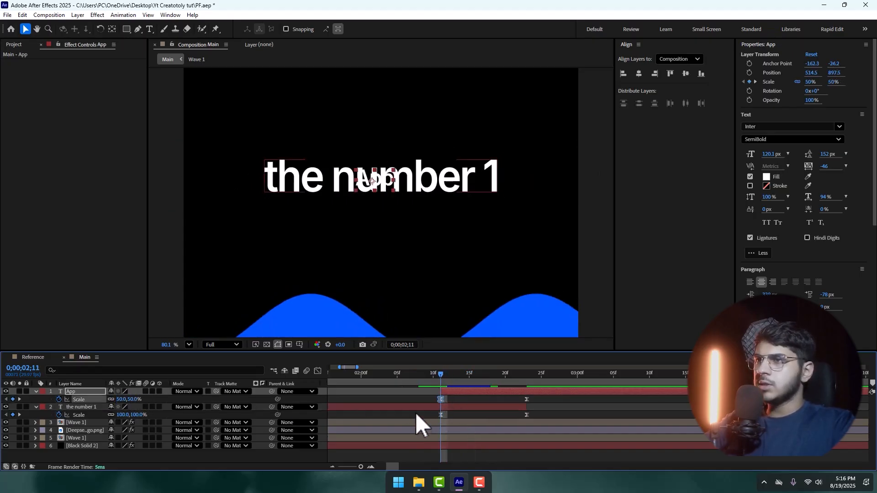
Step: At 0;00;02;15, start Opacity keyframes of 0% on the "App" layer and 100% on "the number 1"
drag(441, 375, 467, 380)
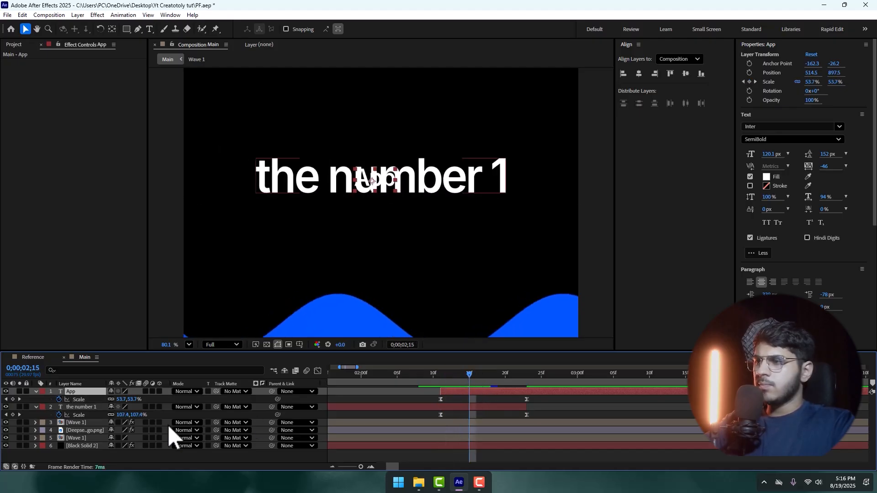
click(84, 407)
key(t)
click(81, 394)
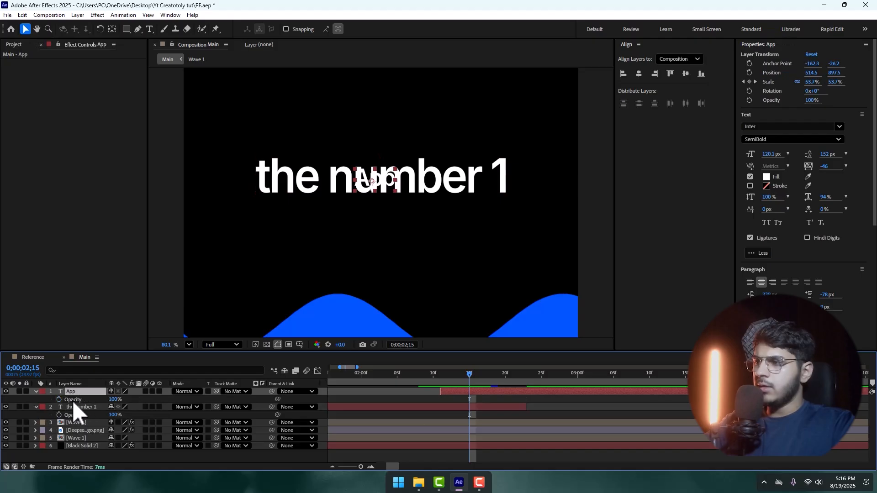
drag(115, 400, 41, 398)
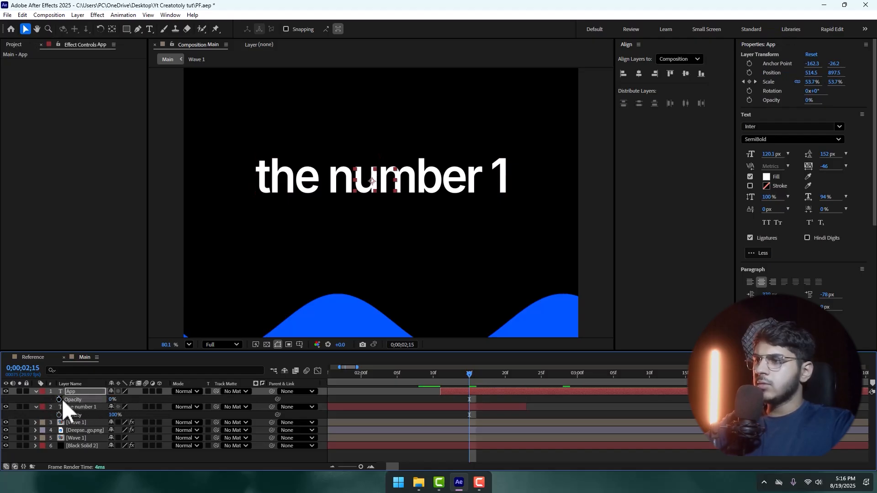
click(59, 400)
click(59, 415)
click(476, 394)
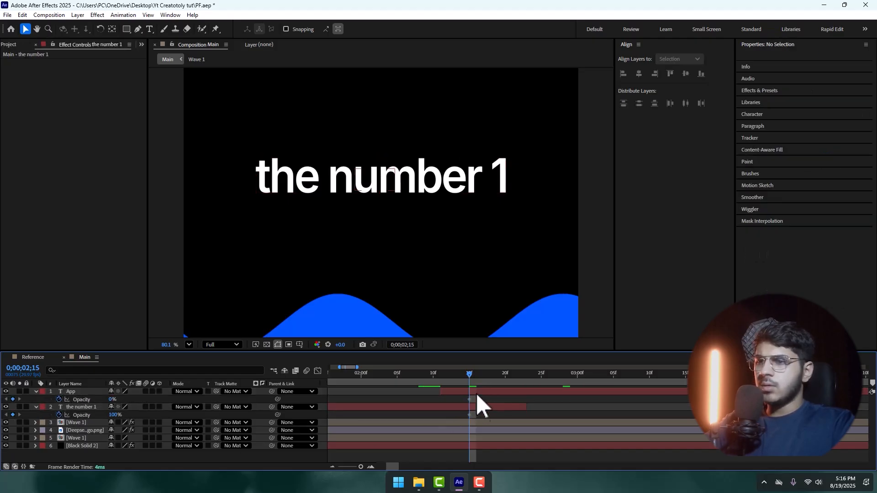
Step: At 0;00;02;18, set the Opacity of "the number 1" to 0% and "App" to 100%, then play back the crossfade
drag(471, 377, 490, 375)
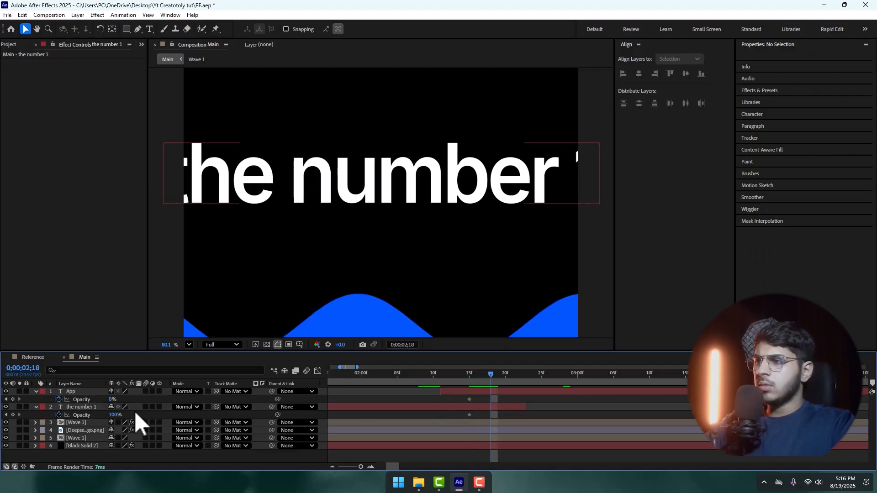
drag(118, 415, 525, 411)
click(346, 375)
key(space)
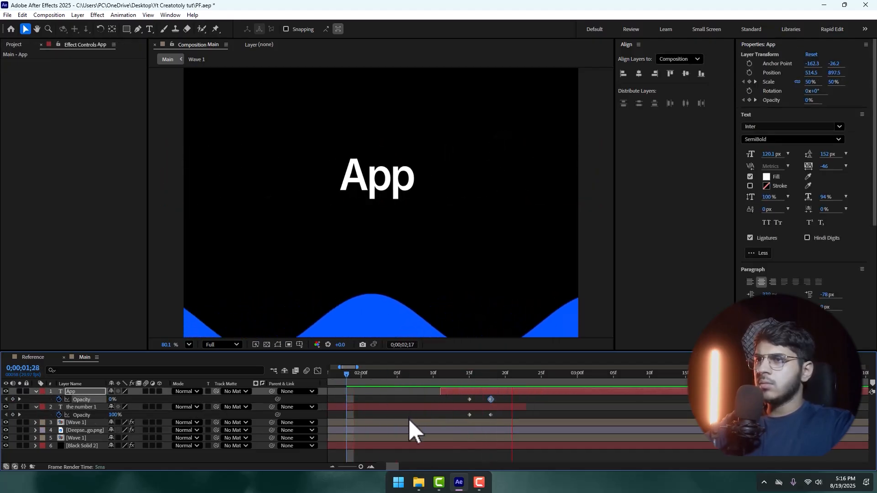
scroll(418, 297, down, 5)
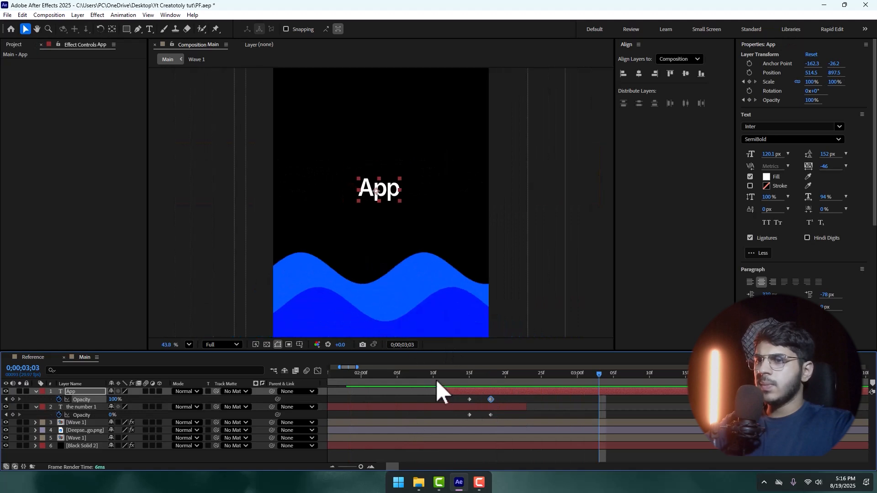
click(390, 380)
key(space)
key(space)
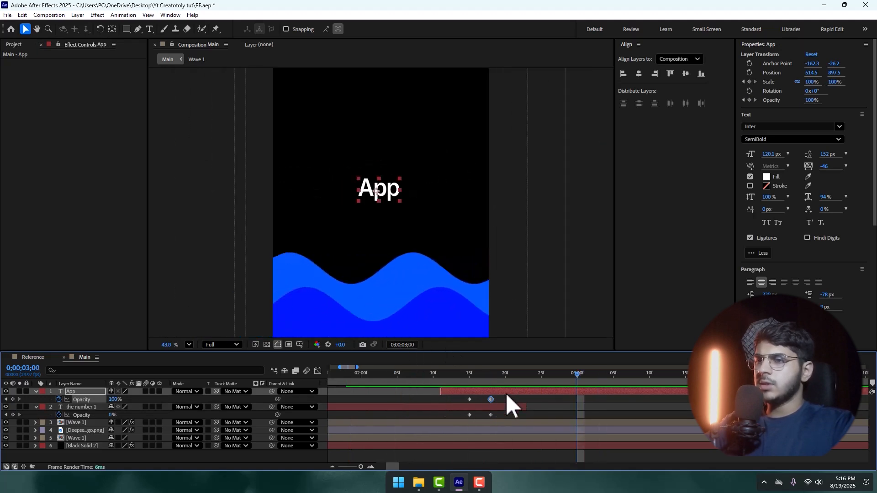
Step: Apply Easy Ease to the "App" Opacity keyframes and sharpen their speed graph into a steep central peak
drag(506, 398, 467, 399)
right_click(491, 399)
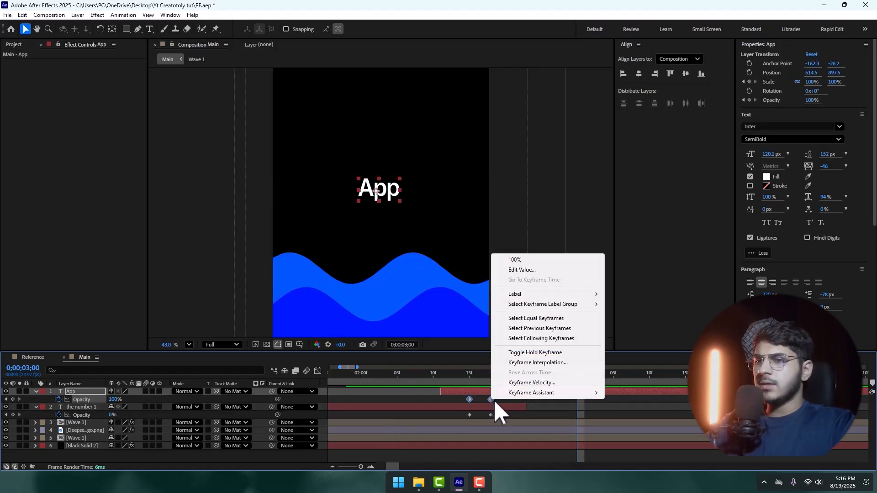
mouse_move(532, 393)
click(642, 300)
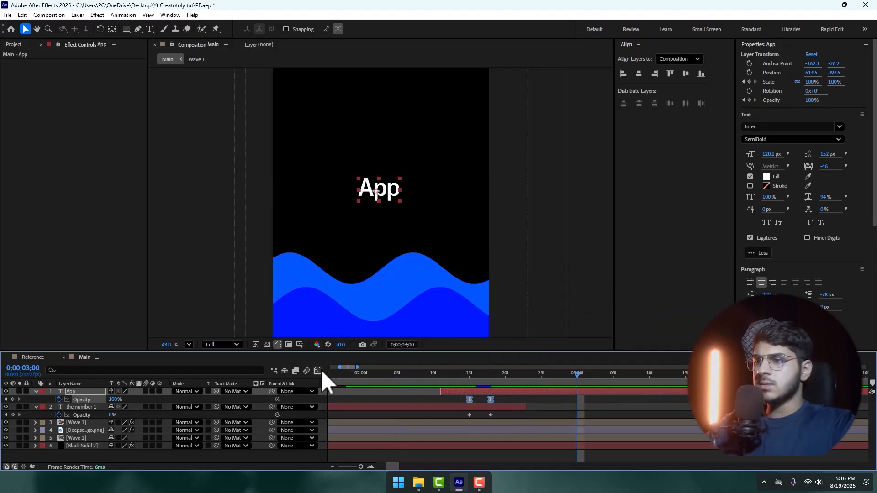
click(318, 371)
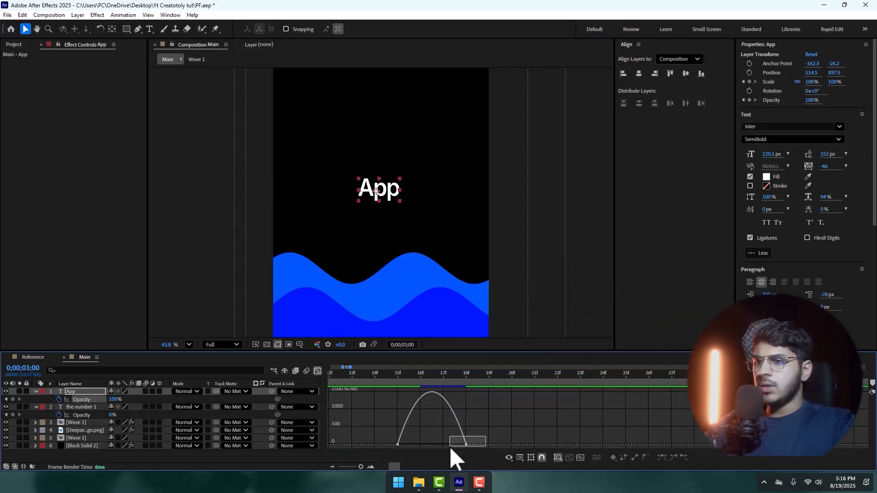
drag(455, 445, 429, 445)
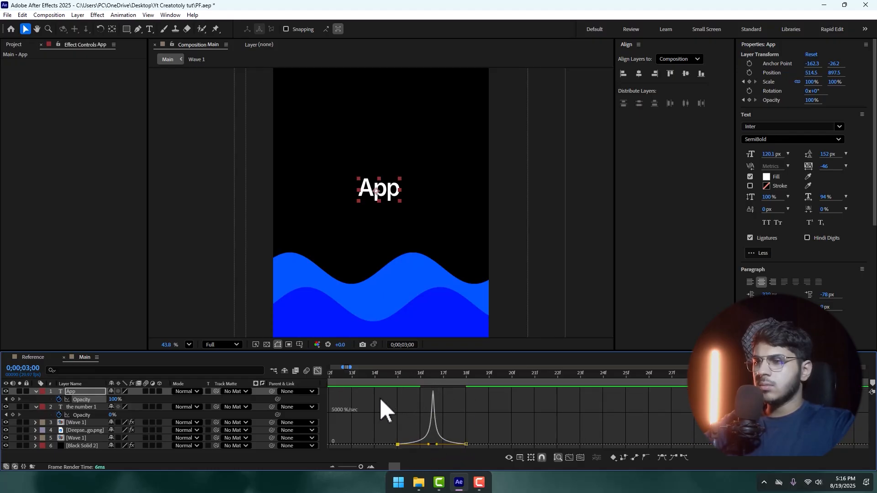
click(317, 371)
Step: Open the EaseCopy.jsxbin script panel, shrink it and dock it beneath the Align panel
drag(383, 395, 506, 405)
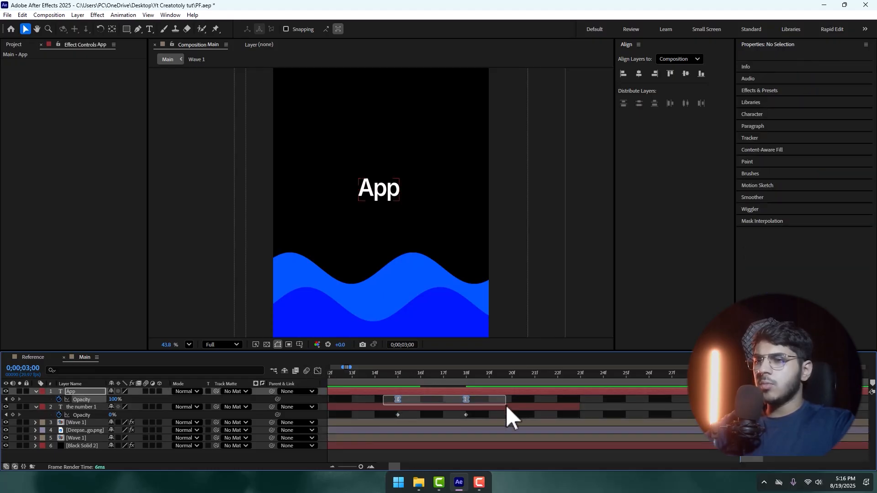
click(170, 15)
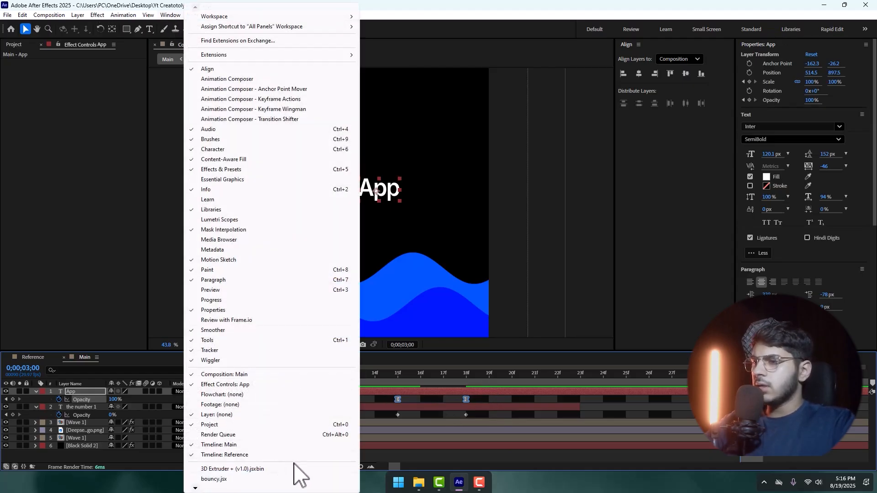
click(45, 481)
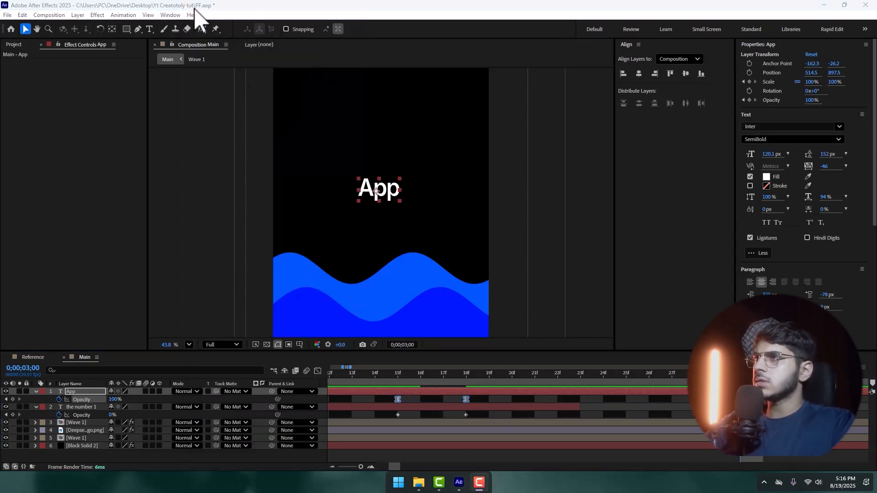
click(172, 15)
click(25, 478)
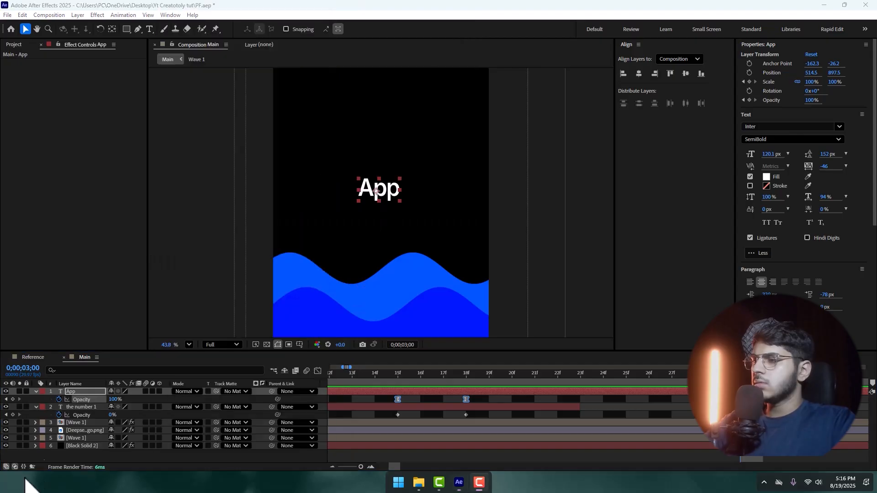
click(170, 14)
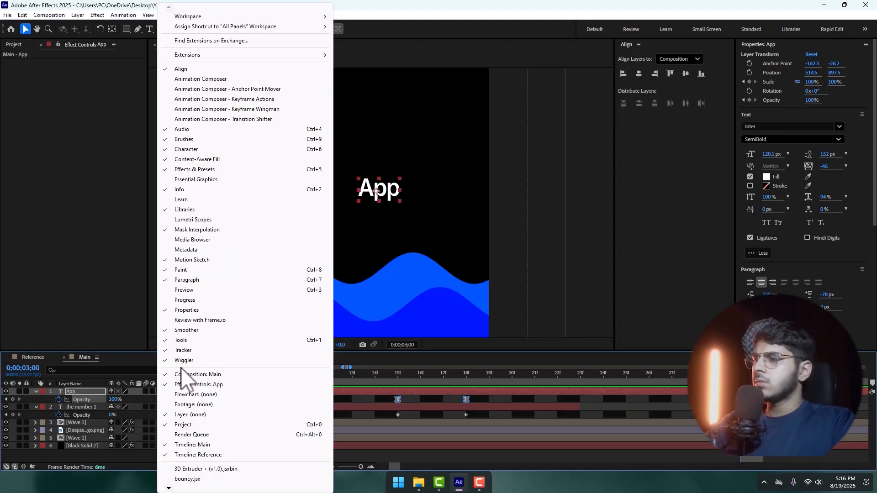
mouse_move(169, 488)
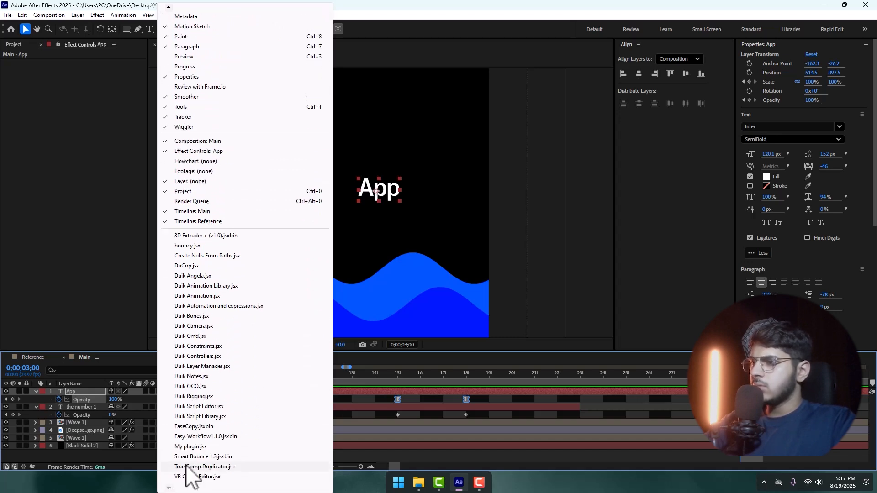
click(194, 428)
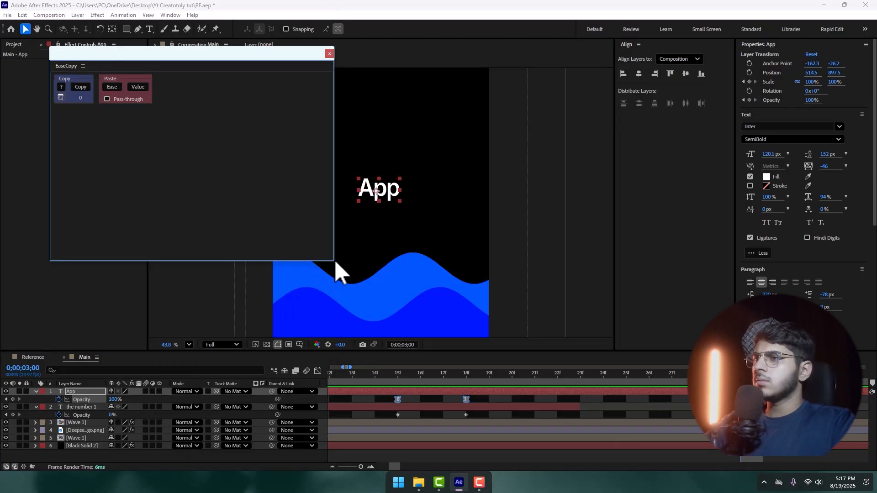
drag(333, 259, 132, 117)
drag(61, 64, 649, 310)
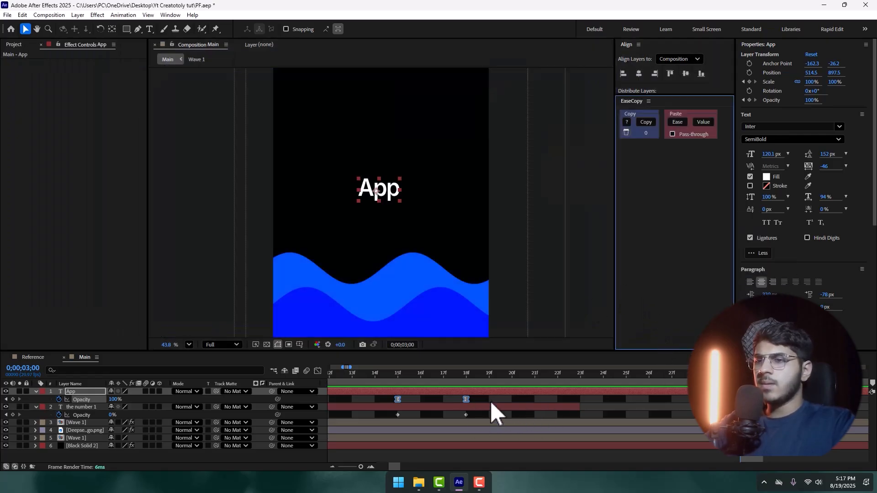
Step: Copy the easing of the "App" Opacity keyframes with EaseCopy and paste it onto the Opacity keyframes of "the number 1"
drag(490, 401, 370, 403)
click(646, 123)
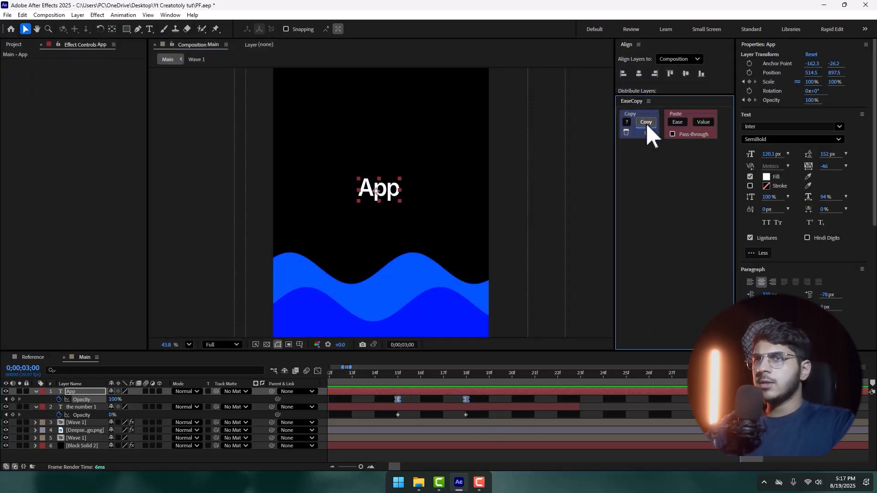
drag(478, 412, 376, 423)
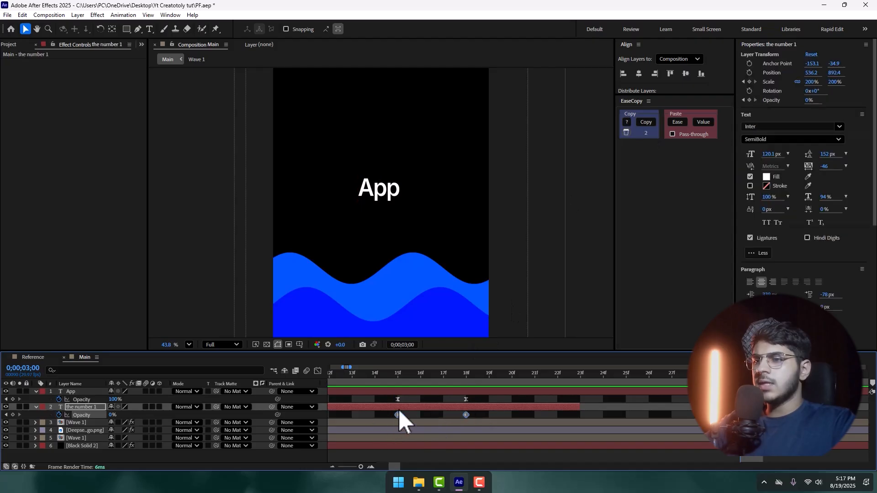
click(679, 122)
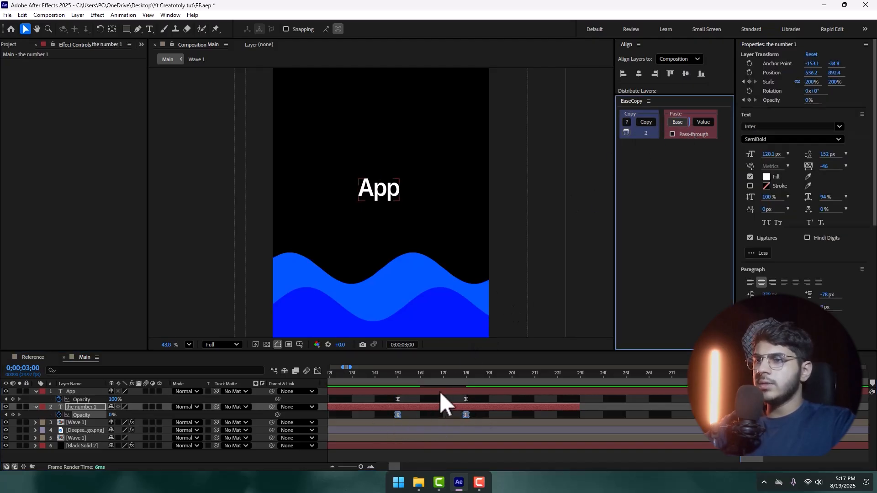
Step: Play back the eased transition from "the number 1" to "App"
click(375, 386)
drag(385, 398, 364, 420)
scroll(512, 414, down, 3)
key(space)
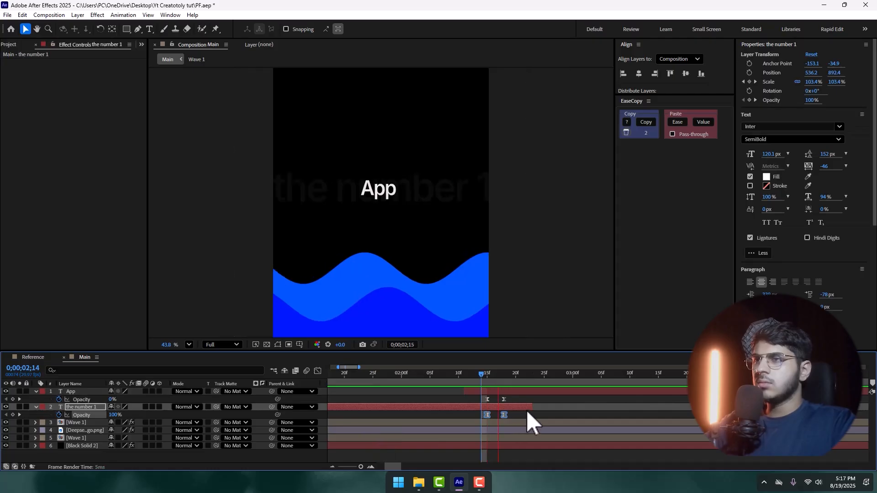
key(space)
click(414, 376)
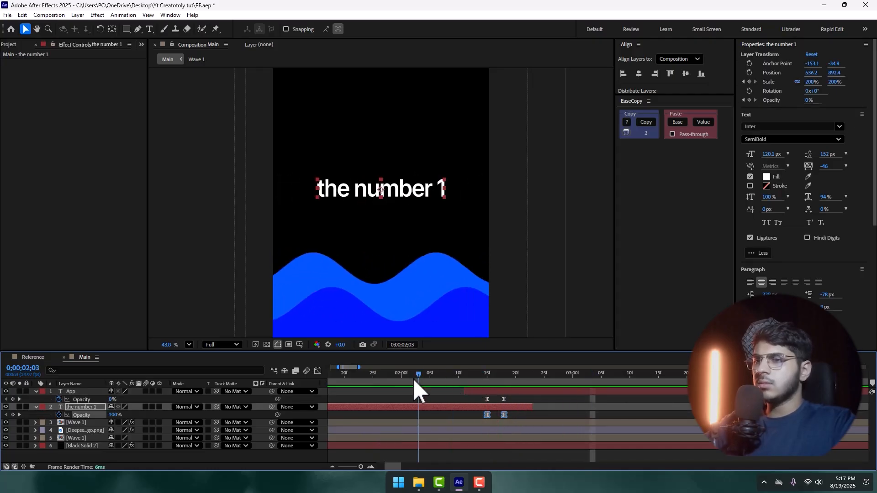
key(space)
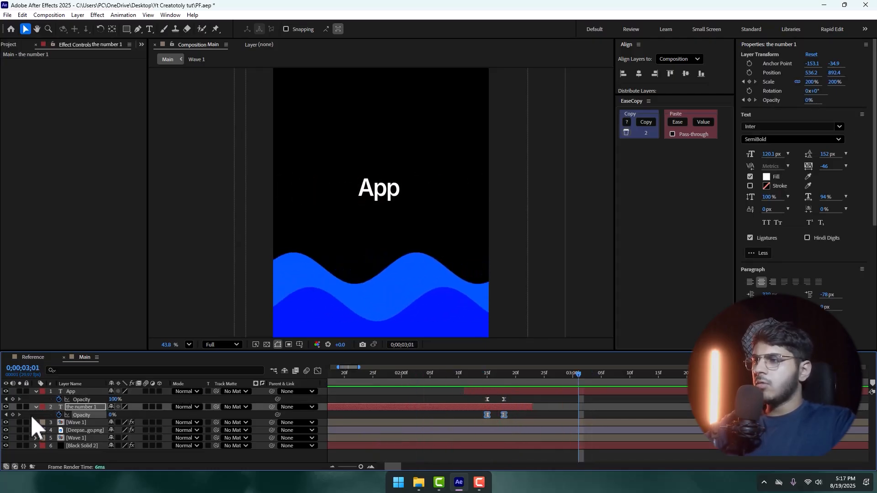
Step: Collapse both text layers, duplicate the "App" layer and reveal the keyframes of the copy and the original
click(35, 391)
click(35, 399)
click(75, 391)
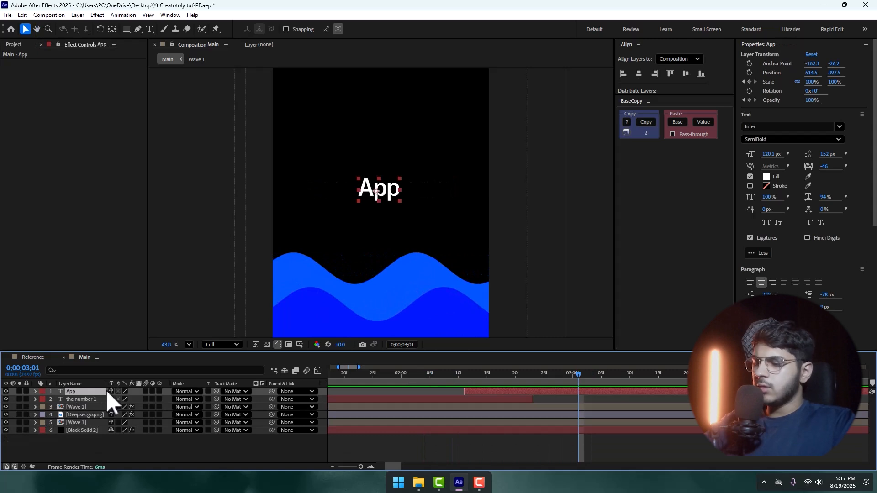
key(ctrl+d)
key(u)
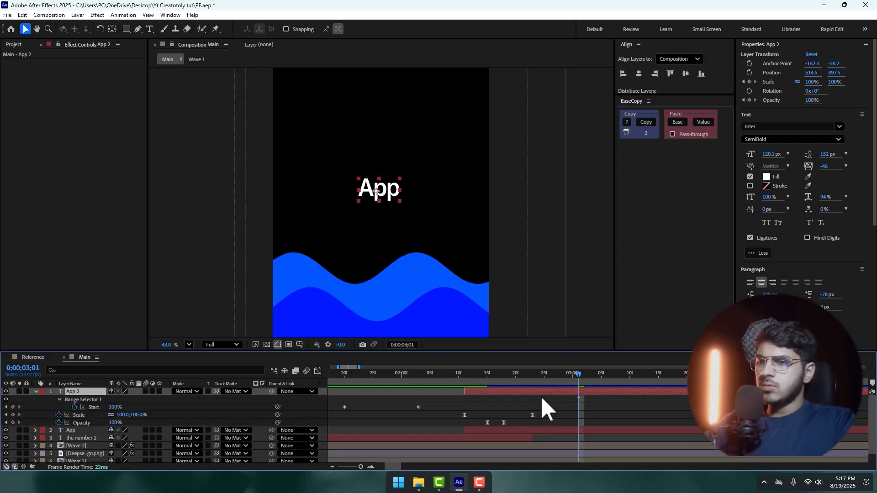
click(543, 430)
key(u)
Step: With the current time at 0;00;02;21, delete all Start, Scale and Opacity keyframes from the duplicated "App 2" layer
click(475, 378)
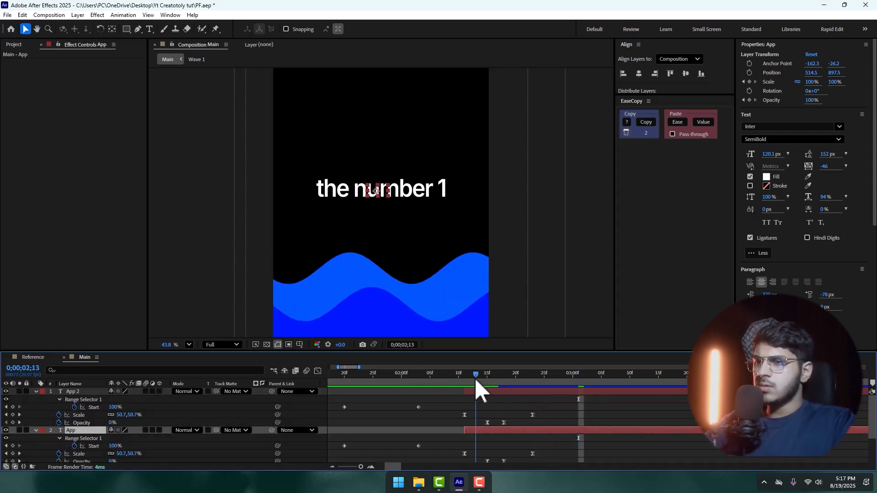
drag(475, 379, 520, 389)
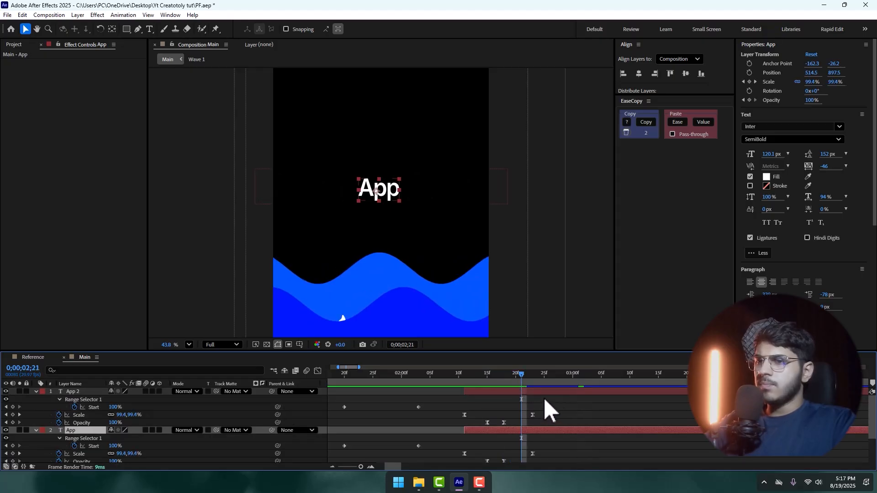
drag(544, 397, 331, 423)
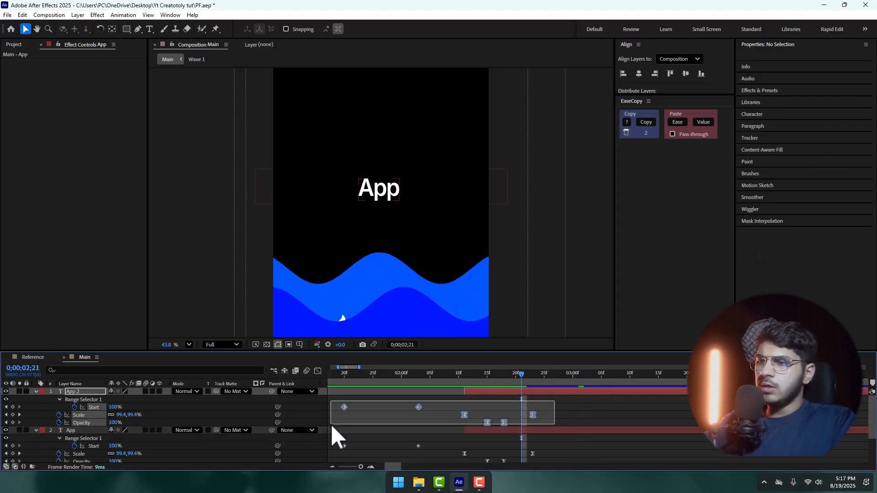
key(Delete)
Step: Trim the start of "App 2" to 0;00;02;21 and keyframe its Scale from 99.4% there to 139.4% at 0;00;02;24
scroll(500, 390, up, 3)
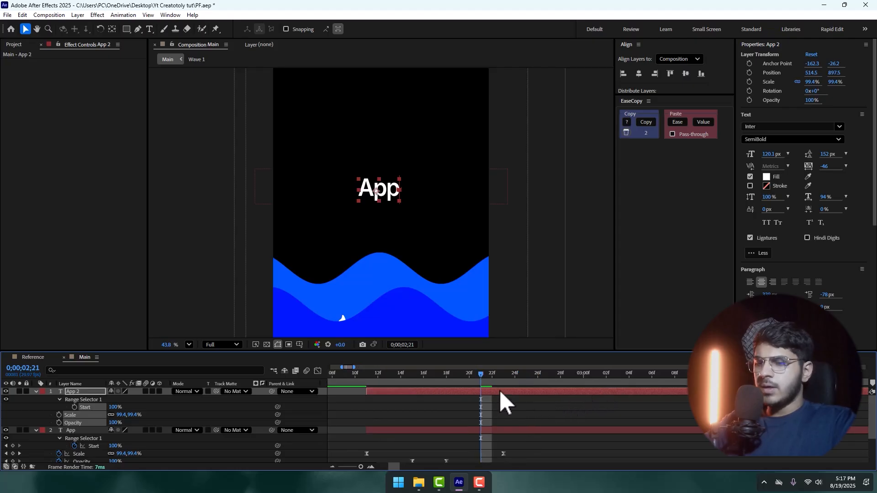
scroll(500, 390, up, 1)
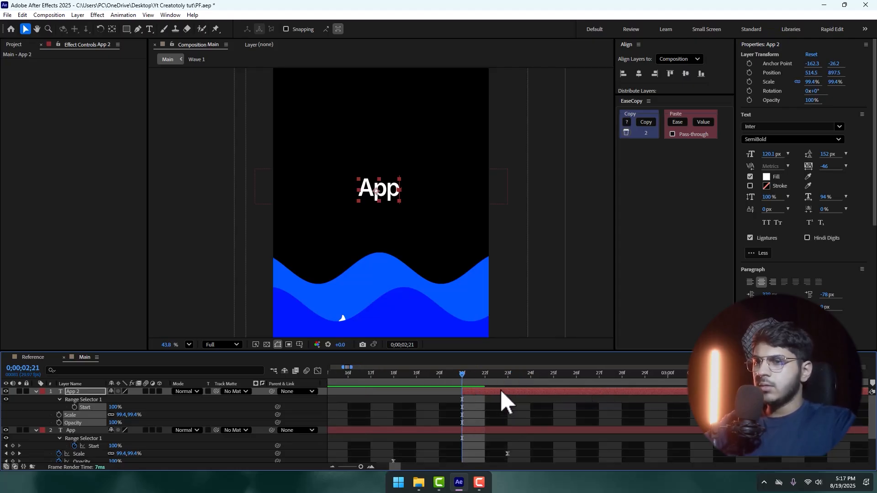
key(u)
key(s)
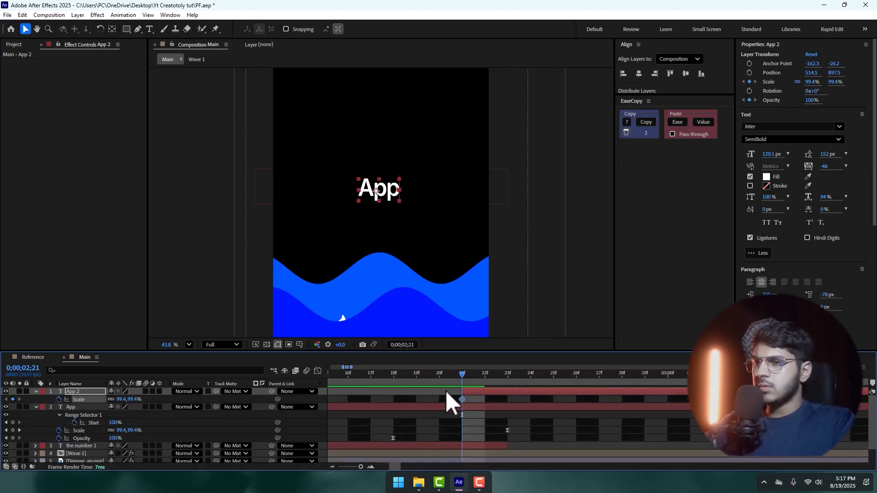
drag(461, 374, 530, 375)
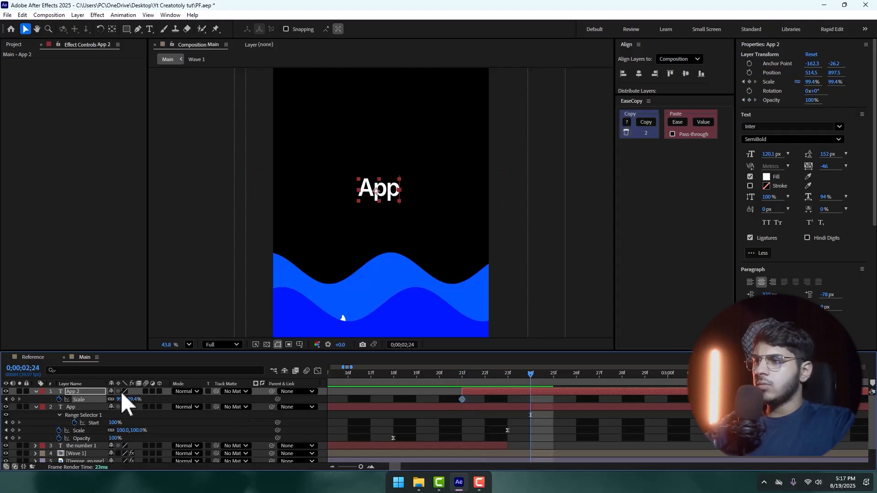
drag(122, 399, 137, 399)
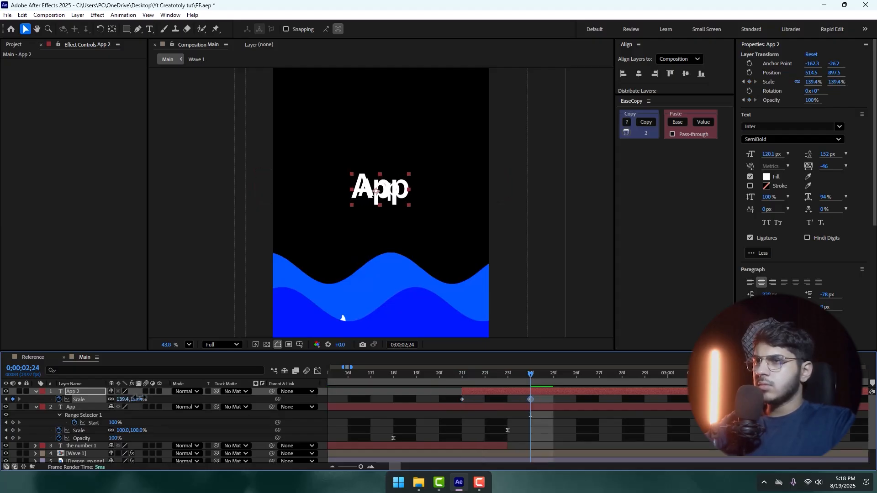
Step: Collapse "App 2", place it directly beneath the "App" layer in the stack and collapse "App"
click(37, 391)
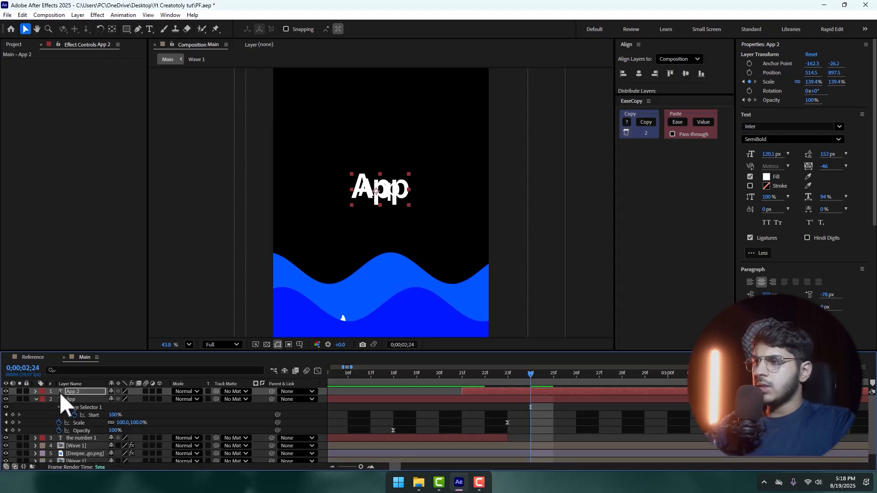
drag(59, 392, 74, 423)
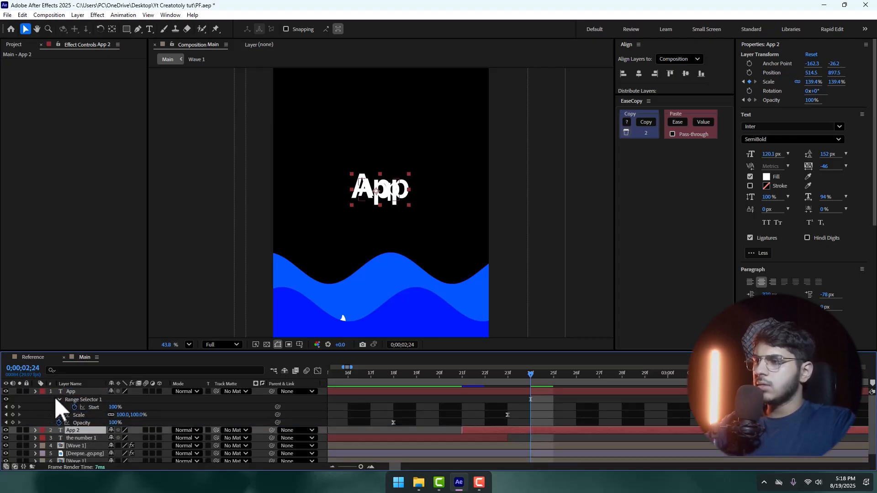
click(58, 400)
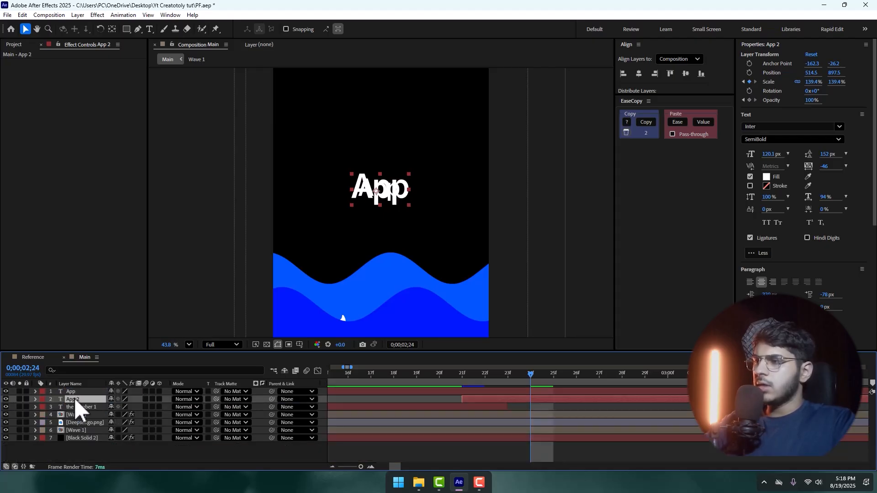
Step: Turn off the fill of "App 2" and give its text a dark blue stroke
click(750, 186)
click(750, 177)
click(766, 186)
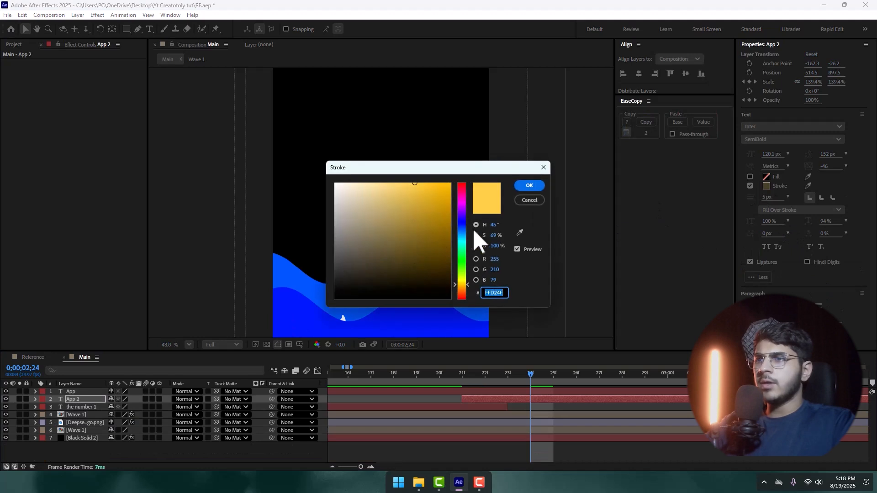
click(461, 222)
drag(435, 224, 493, 226)
click(529, 186)
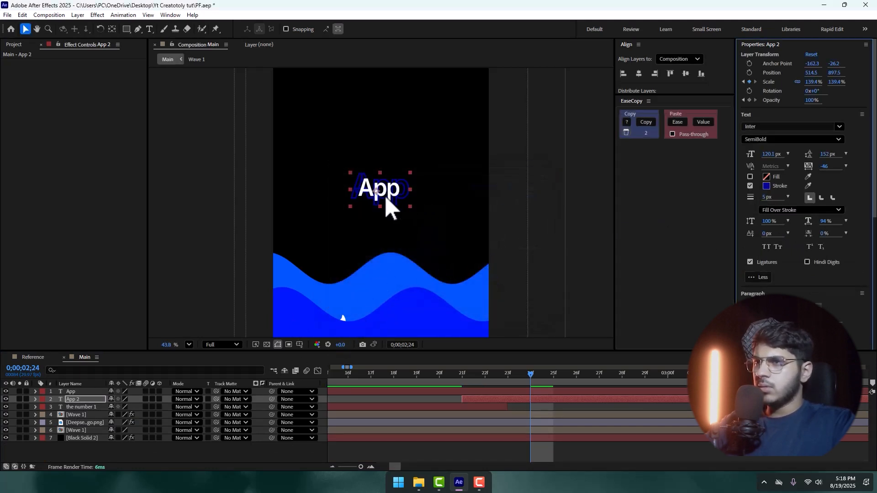
Step: Nudge the outlined "App 2" text to Position 517.7, 895.9 so it sits centred behind the white "App"
scroll(386, 197, up, 3)
drag(377, 187, 377, 186)
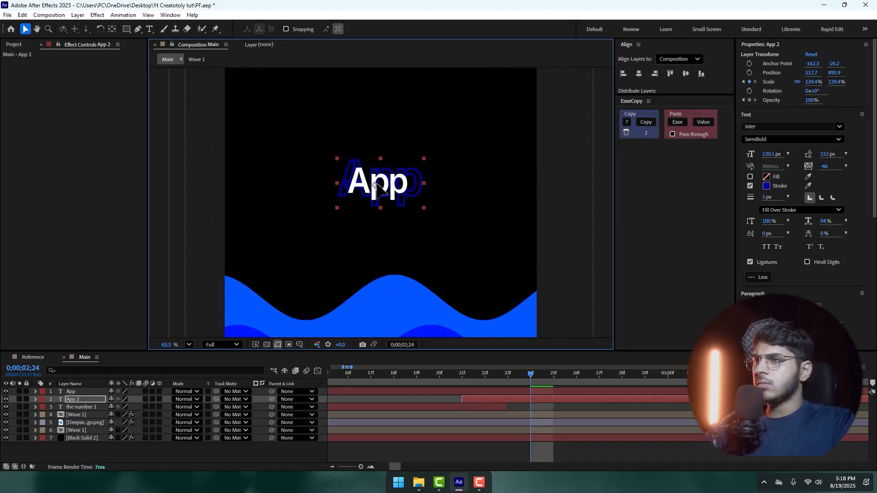
key(comma)
Step: Play back the outline growing behind "App", first from 0;00;02;18 and again from 0;00;00;22
click(394, 374)
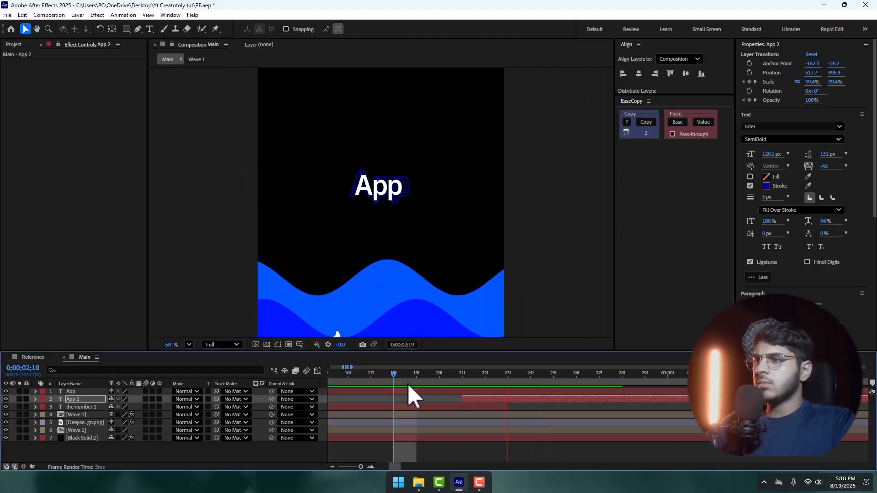
key(space)
key(semicolon)
drag(475, 378, 366, 380)
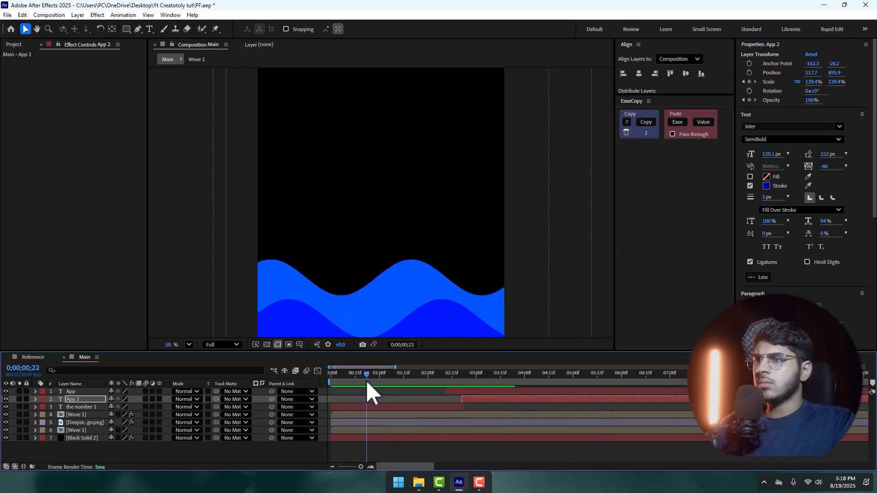
key(space)
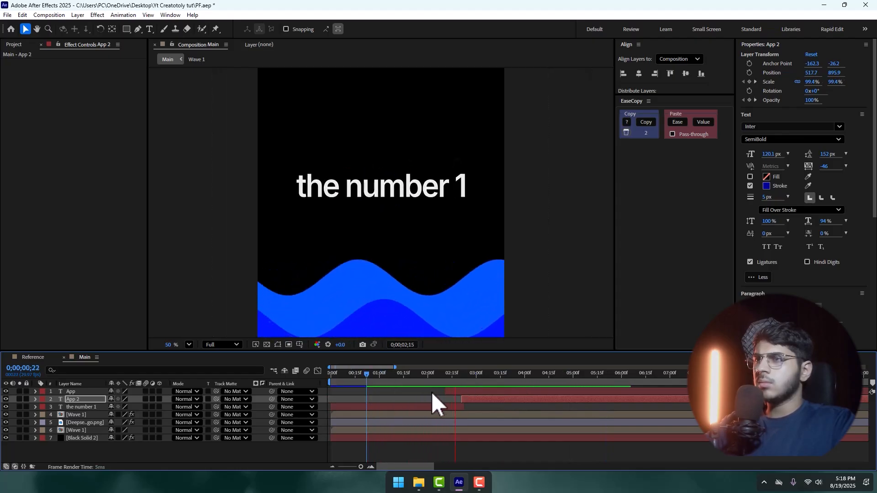
key(space)
Step: Reveal the keyframes of "App 2" and delete its leftover Start and Opacity keyframes
key(equal)
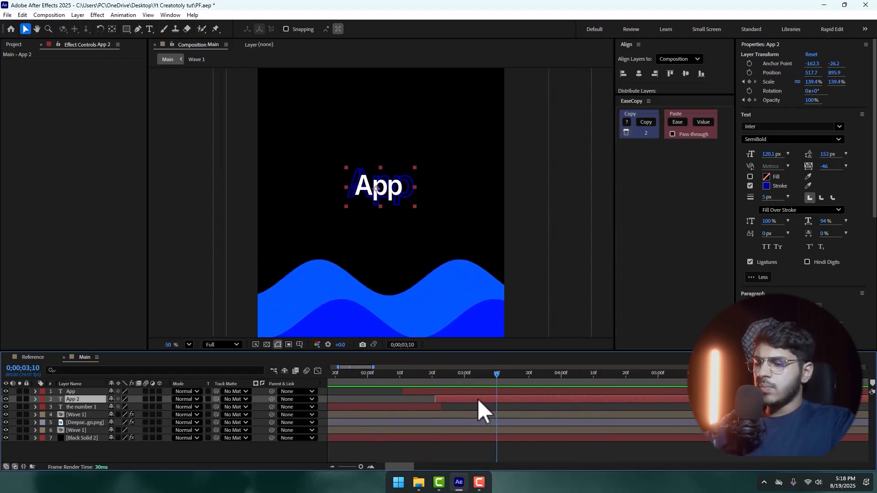
key(u)
scroll(443, 418, up, 3)
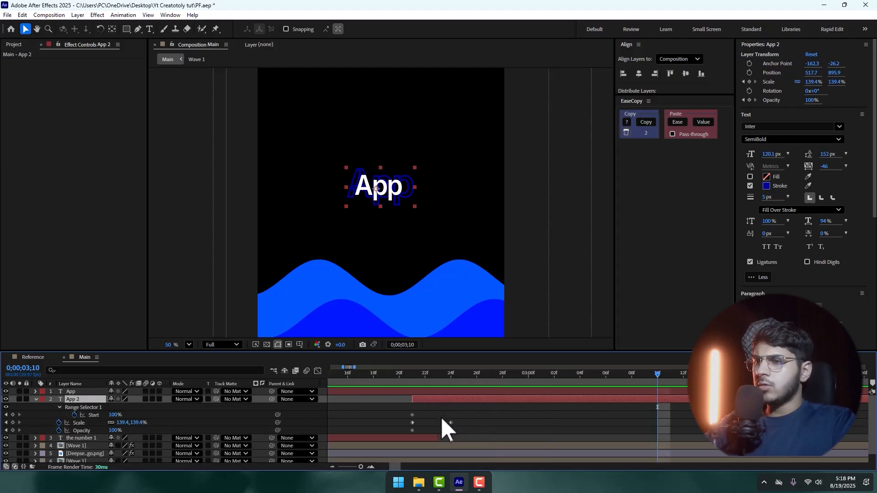
drag(425, 411, 473, 426)
key(Delete)
key(Delete)
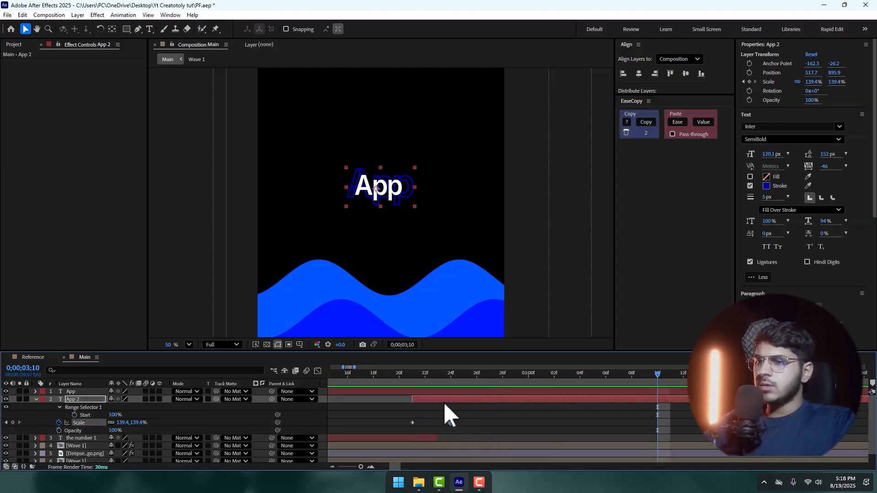
Step: Shift "App 2" to start at 0;00;02;19, place its second Scale keyframe at 0;00;02;25 and preview the timing
drag(443, 400, 467, 426)
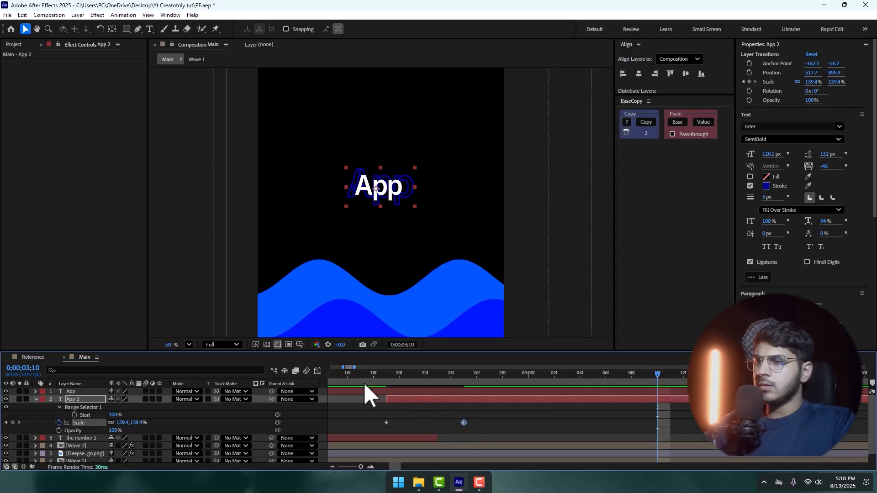
drag(364, 384, 327, 383)
key(space)
key(space)
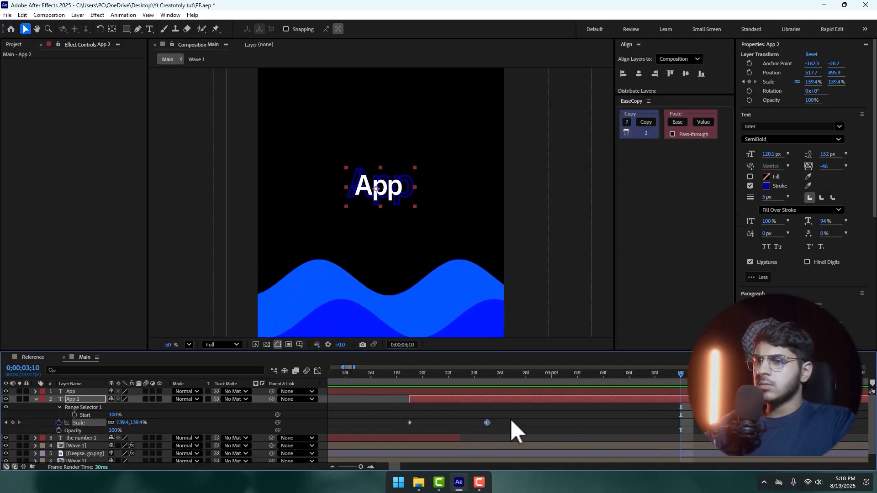
Step: Apply Easy Ease to both Scale keyframes of "App 2"
drag(510, 420, 404, 421)
right_click(409, 423)
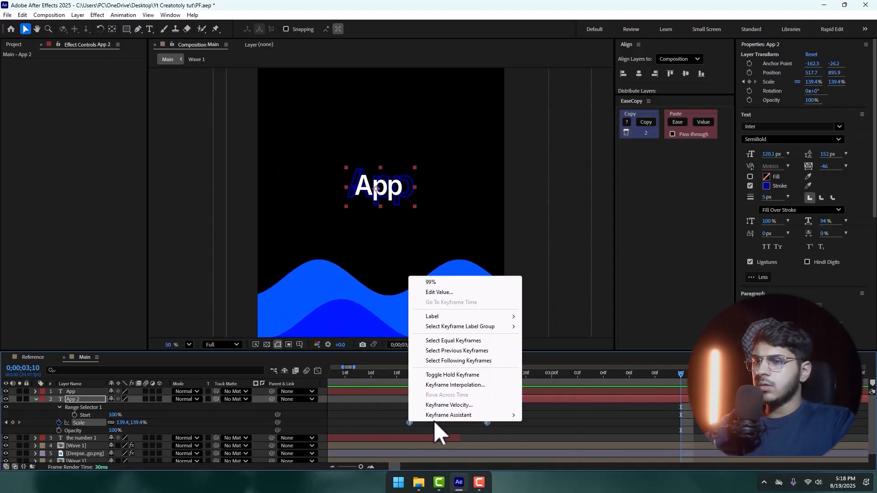
mouse_move(457, 415)
click(550, 315)
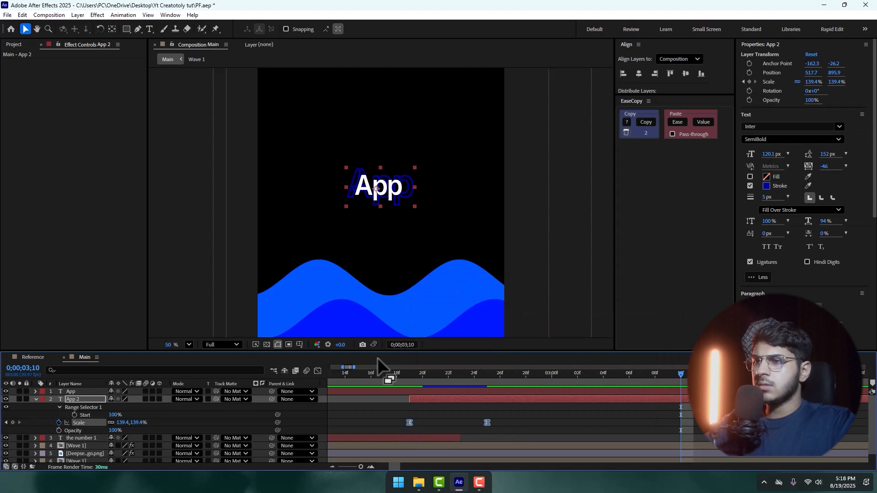
Step: Shape the Scale speed graph of "App 2" to peak at the first keyframe and slow down gradually, and preview it
click(318, 372)
drag(473, 443, 414, 443)
click(327, 376)
key(space)
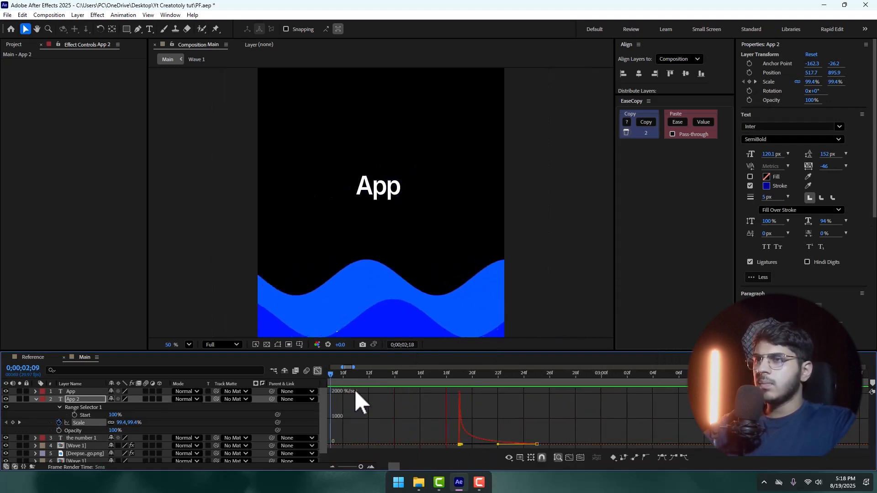
key(space)
click(318, 371)
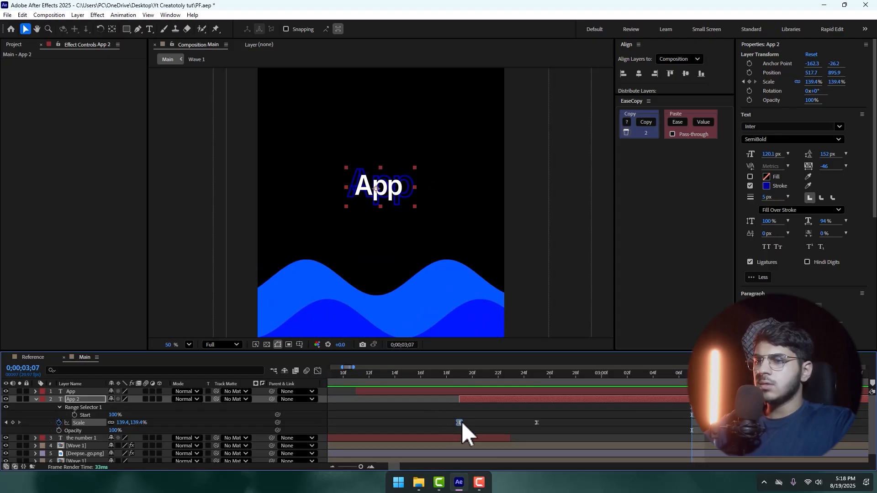
Step: Move the first Scale keyframe of "App 2" to 0;00;02;18 and preview the outline animation
drag(459, 422, 446, 422)
click(330, 375)
key(space)
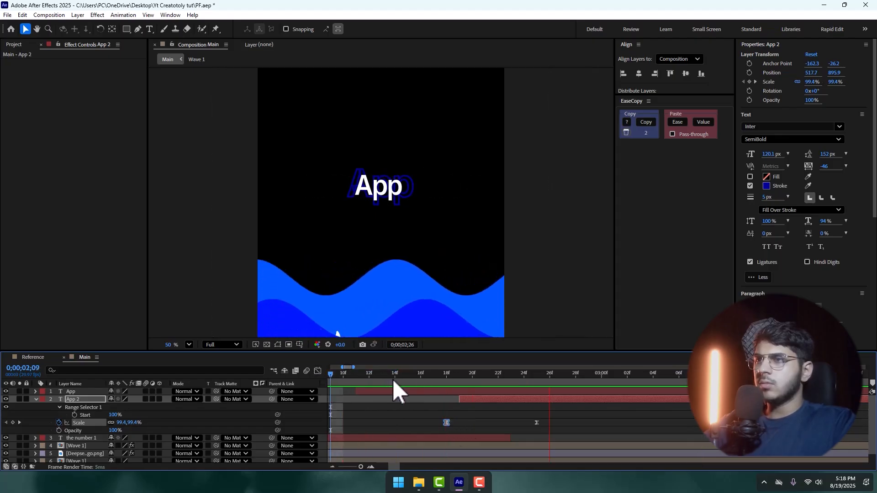
key(space)
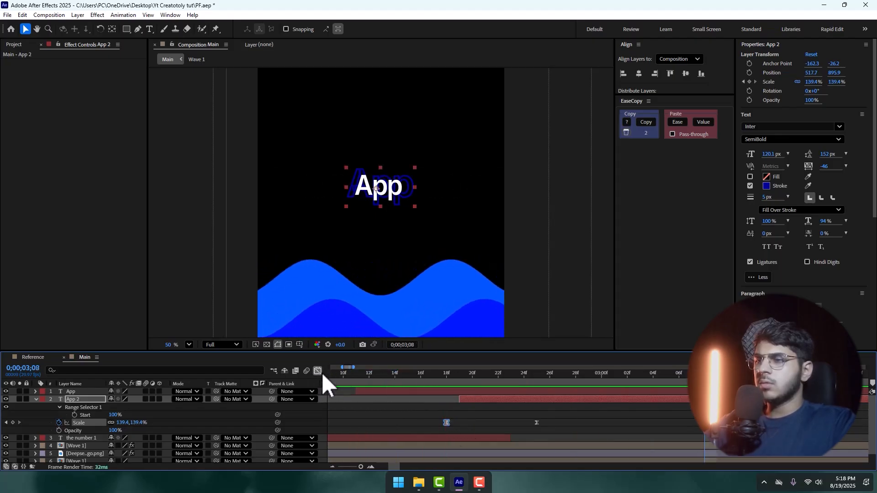
Step: Animate the Position of "App" from 514.5, 897.5 at 0;00;02;24 down to 514.5, 1927.5 at 0;00;03;26
scroll(446, 409, down, 3)
click(438, 413)
key(u)
key(shift+/)
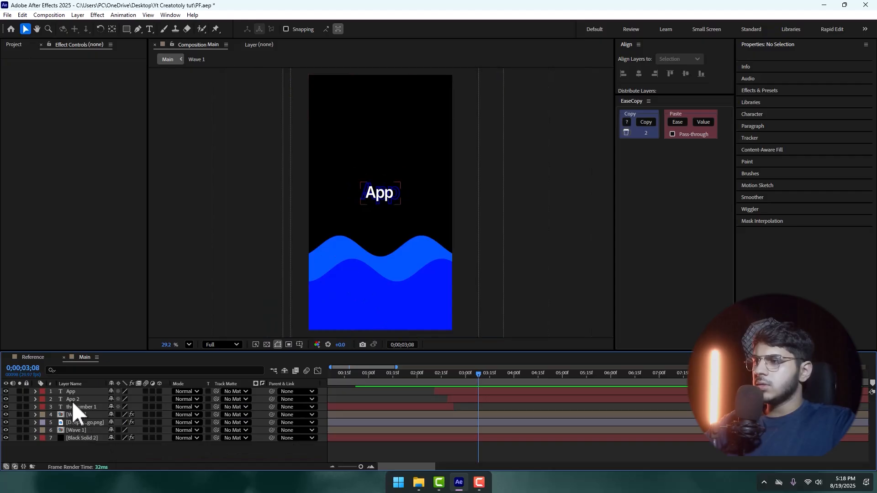
click(72, 392)
key(p)
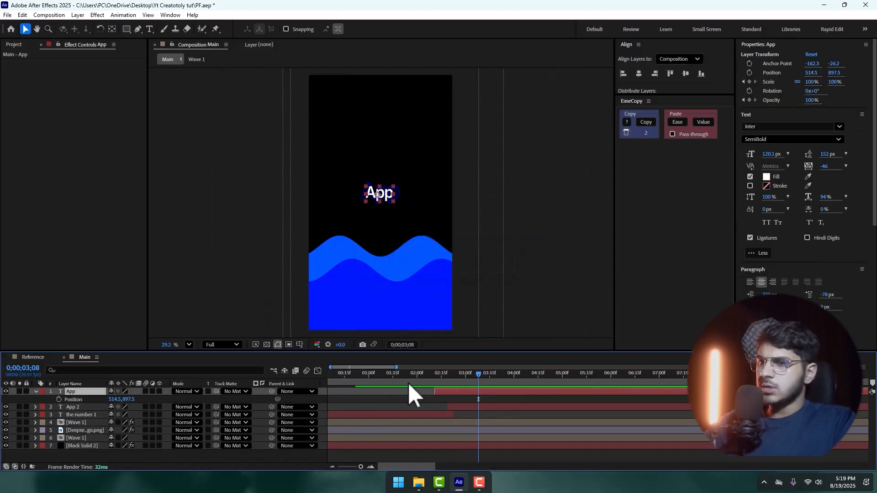
drag(409, 381, 454, 386)
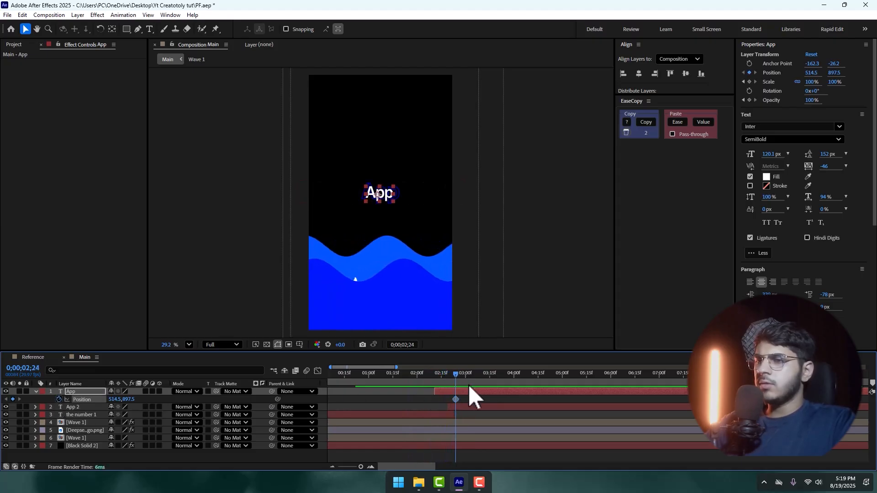
drag(456, 384, 507, 392)
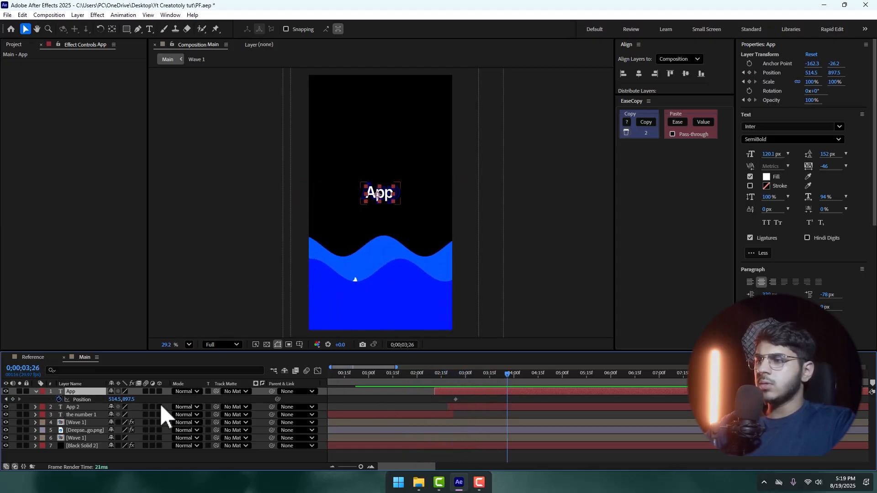
drag(132, 400, 205, 456)
Step: Move "App" and "App 2" below the wave layers, just above Black Solid 2, and check the drop around 0;00;02;27
ctrl+click(75, 406)
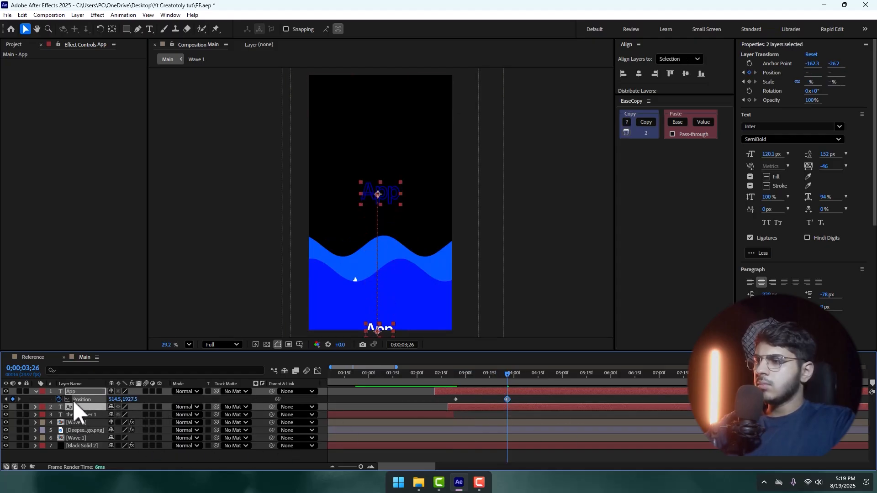
drag(78, 406, 76, 442)
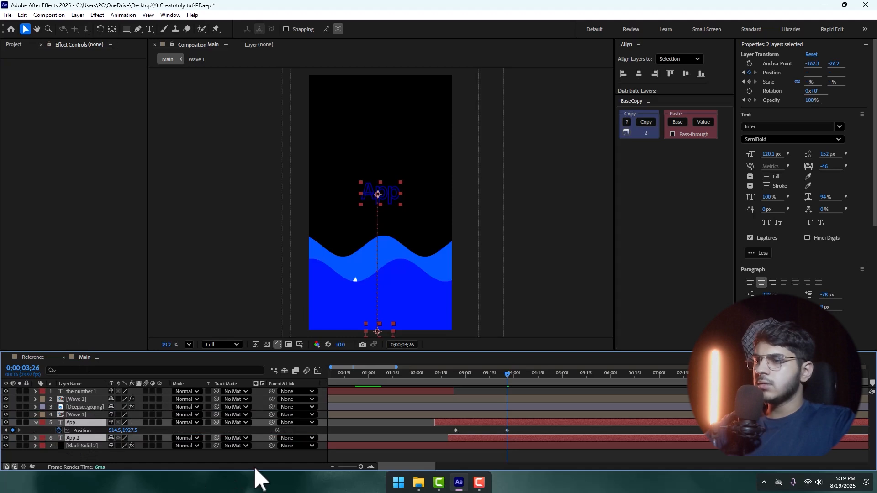
click(412, 421)
drag(490, 374, 461, 377)
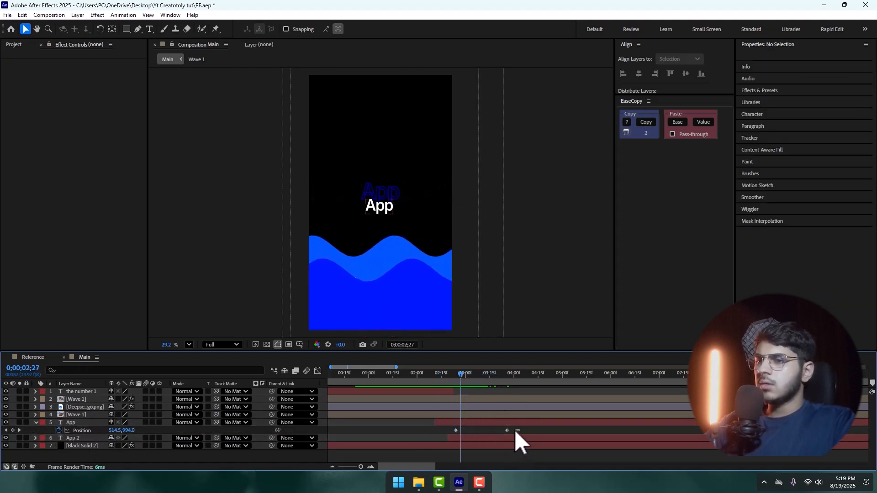
Step: Apply Easy Ease to both Position keyframes of "App"
drag(515, 429, 443, 432)
right_click(456, 430)
mouse_move(502, 424)
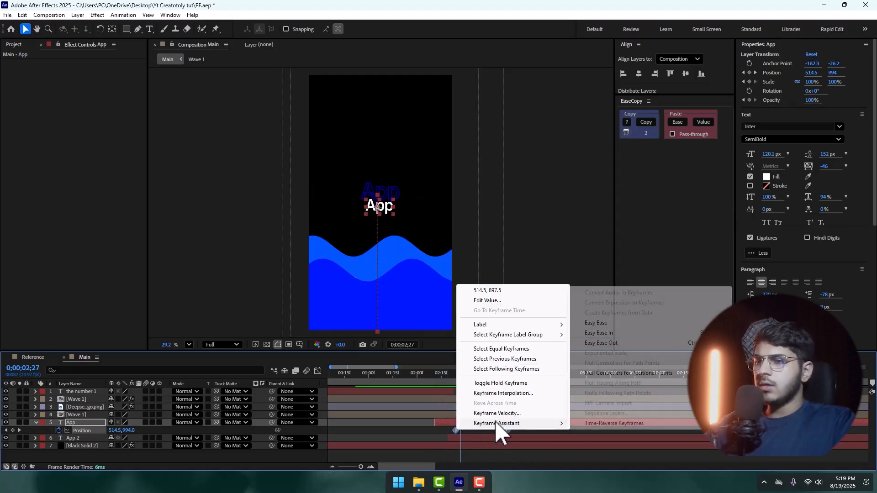
click(595, 323)
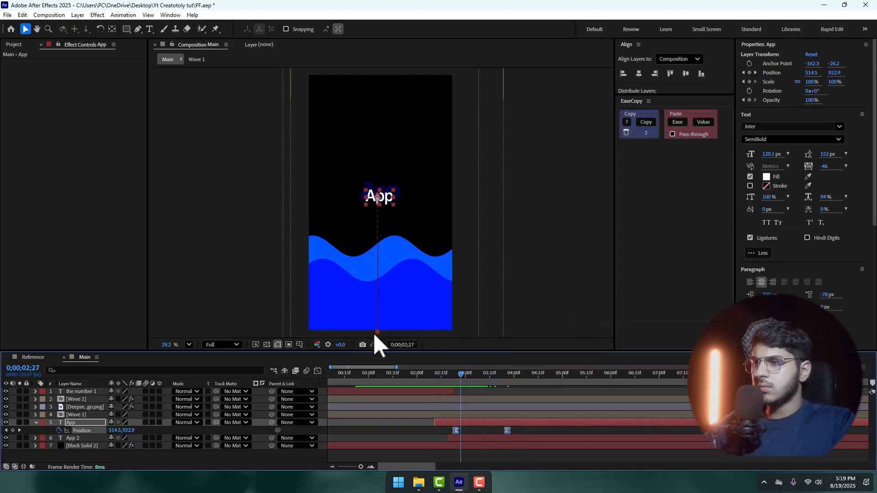
Step: Extend the start of the "App" Position speed curve back to about 0;00;02;00 so its speed peaks late, and preview it
click(317, 371)
drag(464, 444, 415, 444)
key(space)
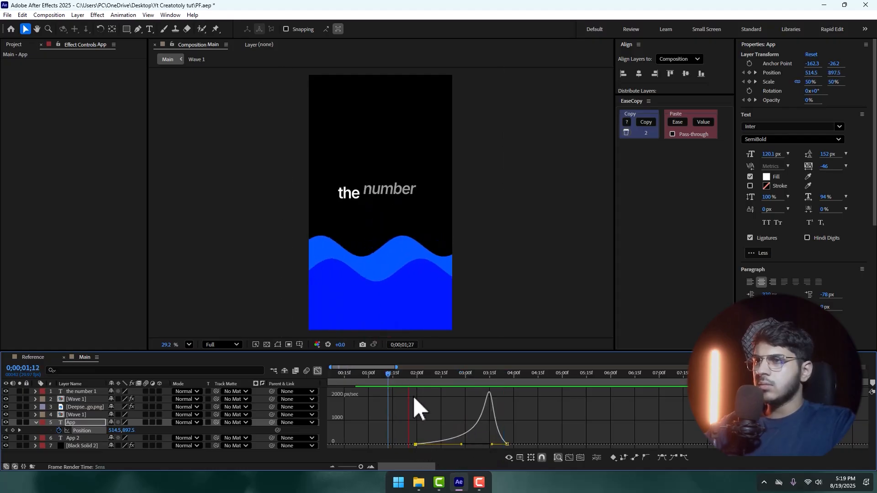
Step: Move the start of "App"'s Position speed curve to about 0;00;02;22 for a sharper late peak, and preview it
drag(415, 444, 454, 445)
click(435, 387)
key(space)
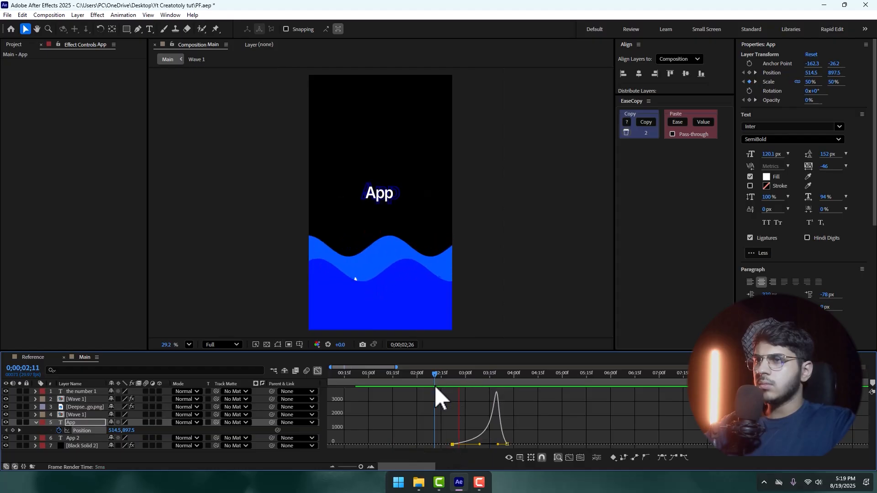
key(space)
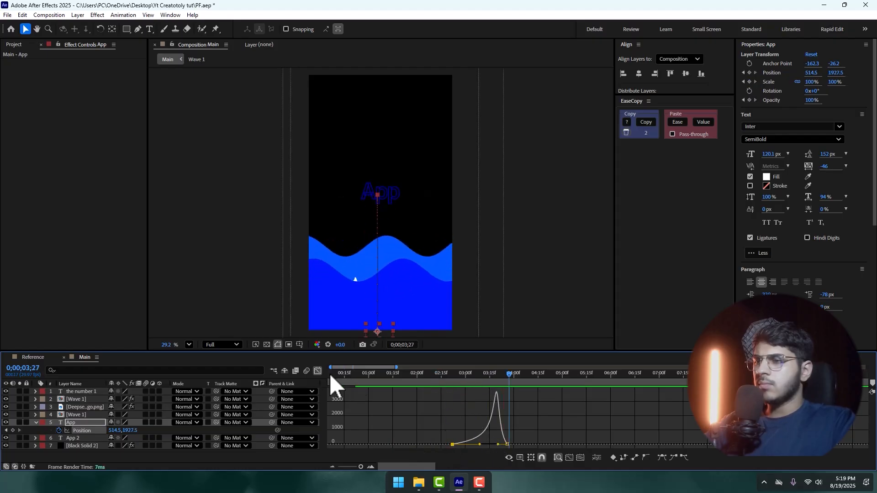
Step: Keyframe the Position of both Wave 1 layers at 0;00;03;04
key(shift+F3)
drag(454, 376, 472, 377)
click(98, 415)
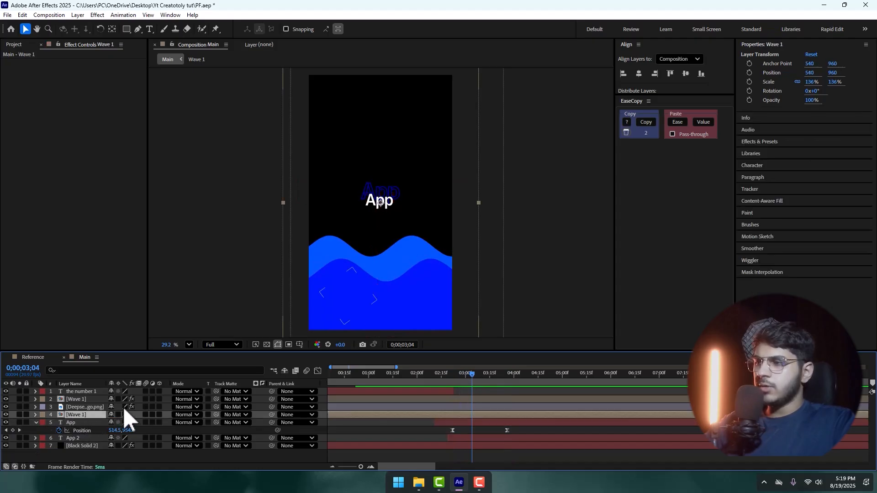
ctrl+click(81, 400)
key(p)
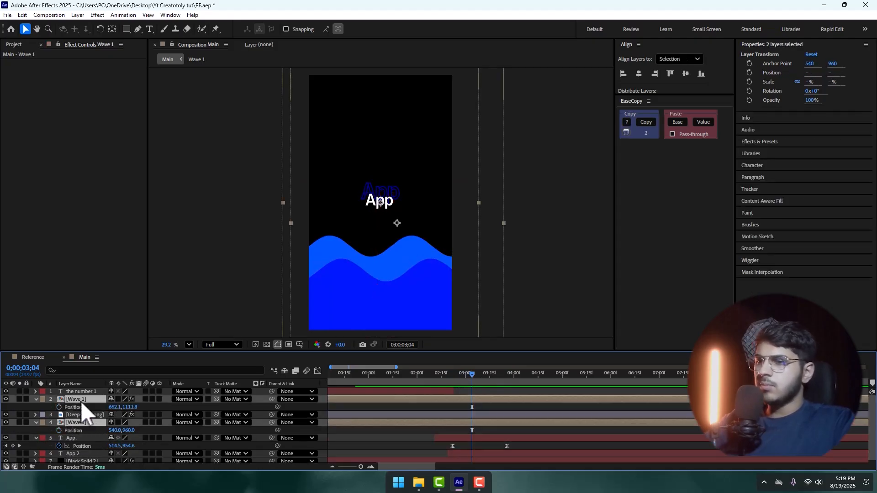
click(59, 407)
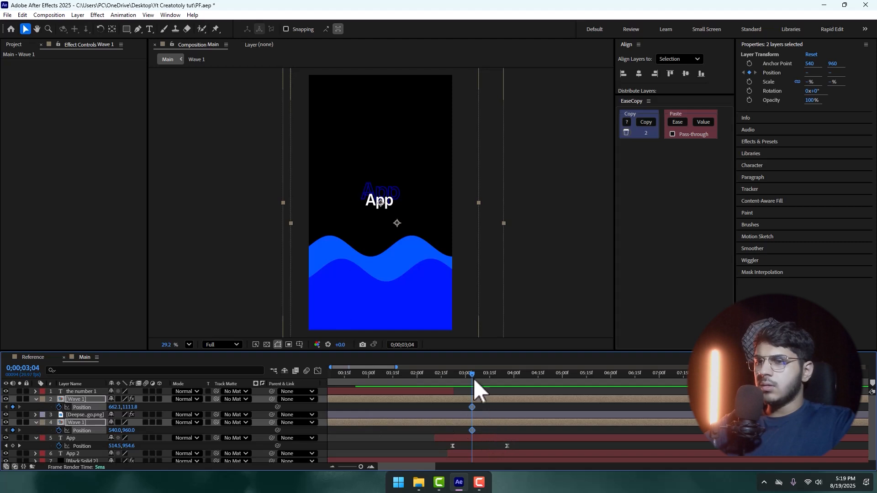
Step: Lower both Wave 1 layers at 0;00;04;00, to Position 662.1, 1752.8 for the front and 540, 1601 for the rear
drag(473, 379, 514, 389)
drag(130, 407, 409, 422)
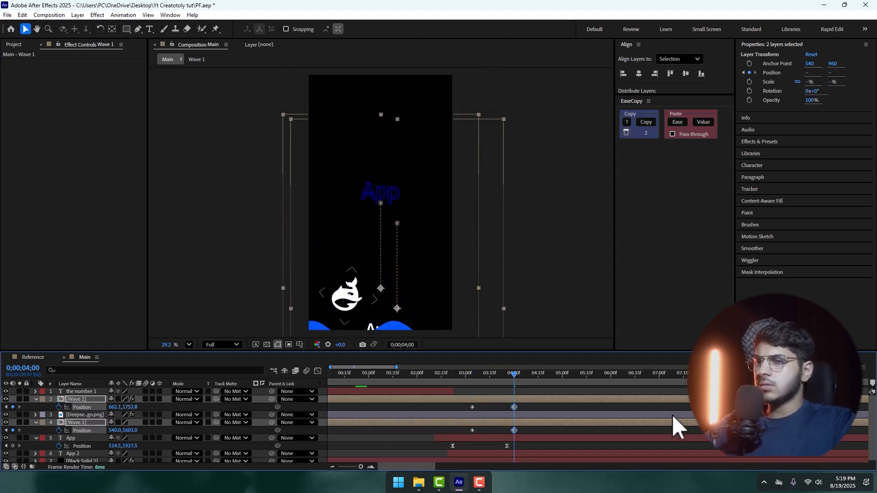
click(543, 406)
Step: Trim the end of the Deepseek logo layer to 0;00;02;13 and preview the falling waves
drag(513, 379, 438, 379)
click(456, 413)
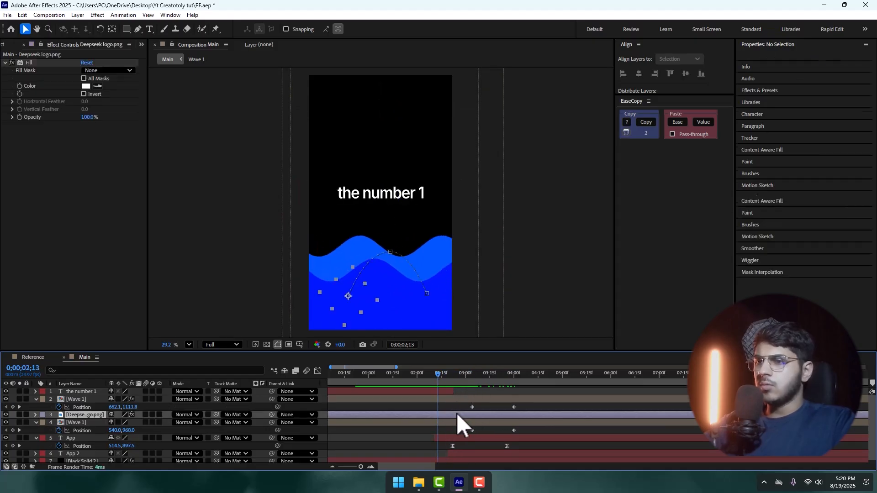
key(alt+bracketright)
click(439, 411)
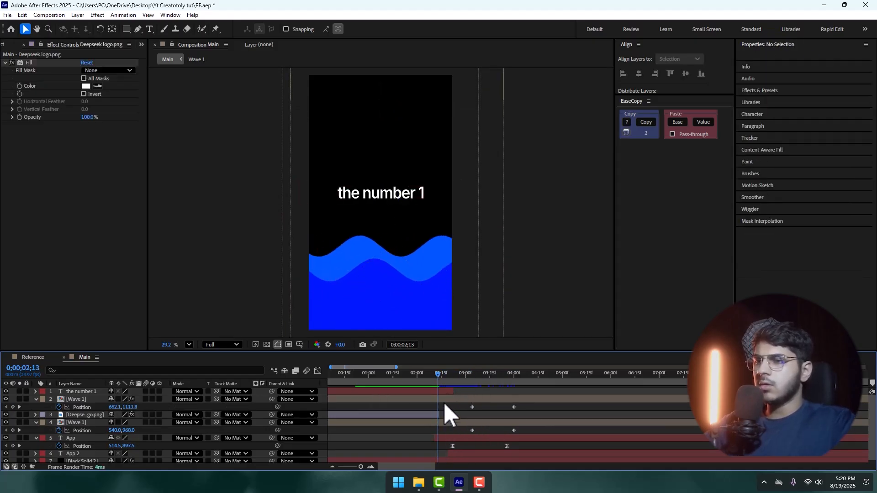
key(space)
key(space)
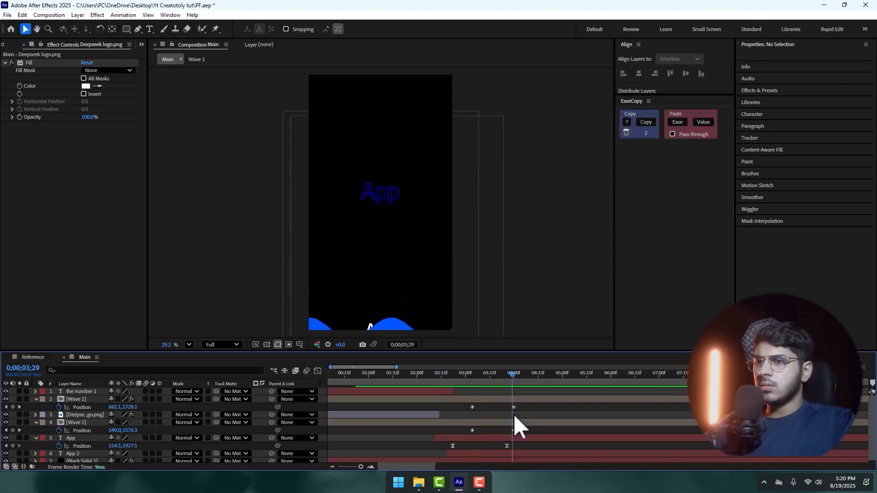
Step: Copy the ease from "App"'s Position keyframes and paste it onto the Position keyframes of both Wave 1 layers with EaseCopy
drag(518, 453, 442, 445)
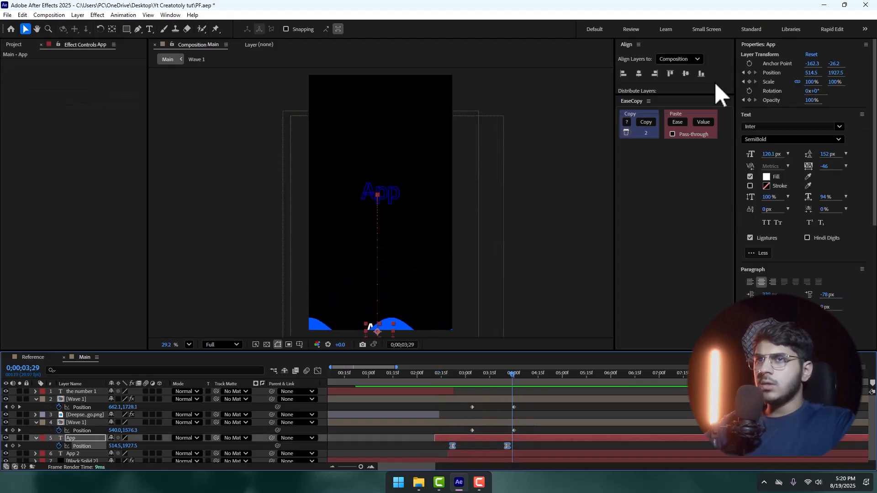
click(649, 122)
mouse_move(521, 411)
mouse_down()
mouse_move(451, 429)
mouse_move(532, 414)
mouse_move(531, 407)
mouse_up()
click(678, 122)
Step: Try delaying the front Wave 1 layer's Position keyframes by about 10 frames, and preview the offset
click(533, 415)
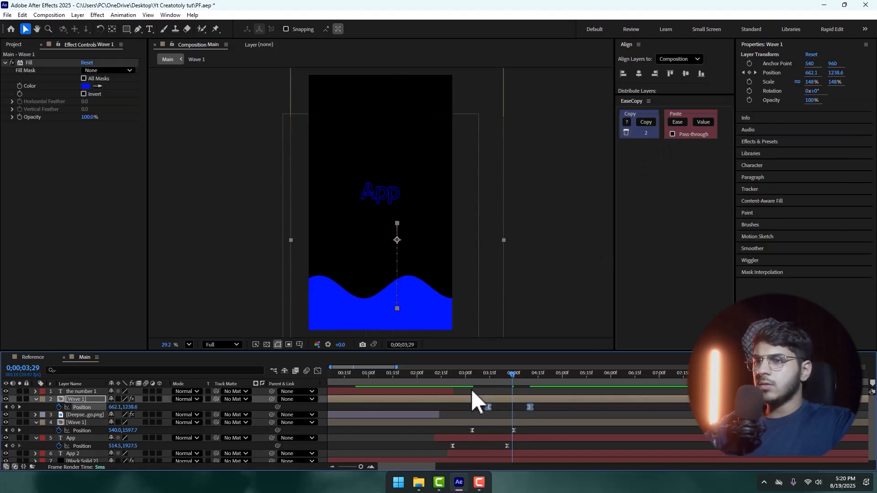
click(429, 374)
key(space)
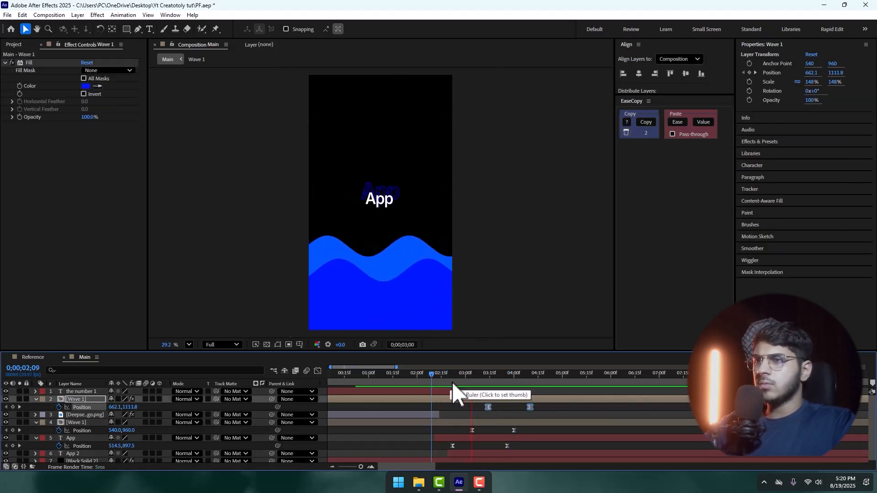
key(space)
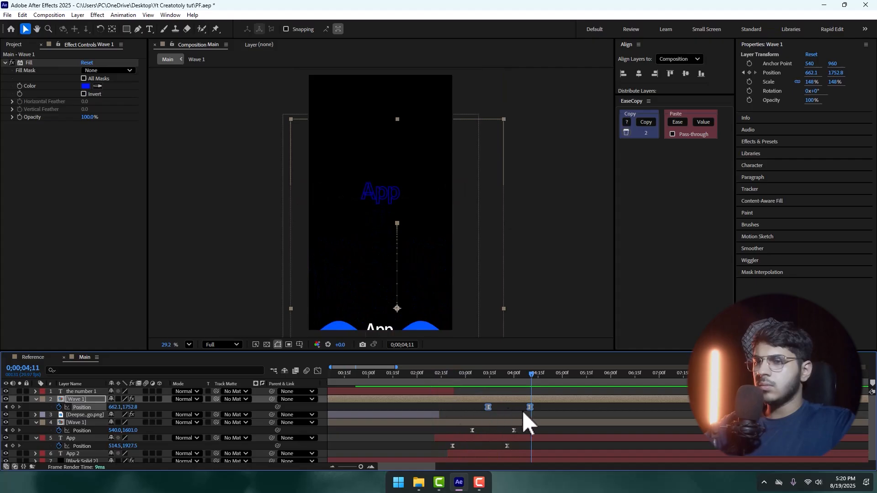
Step: Undo the front wave's delay, shift the rear Wave 1 layer's Position keyframes about 8 frames later, and preview
drag(542, 404, 527, 431)
key(ctrl+z)
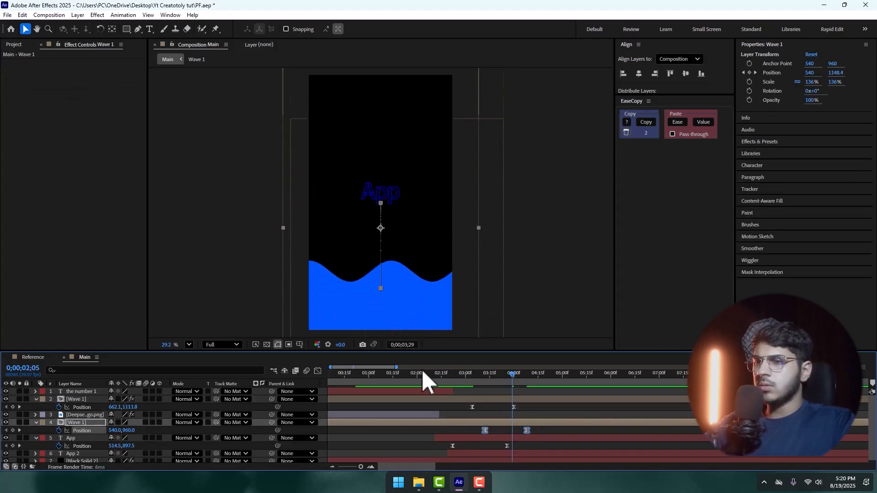
click(406, 373)
key(space)
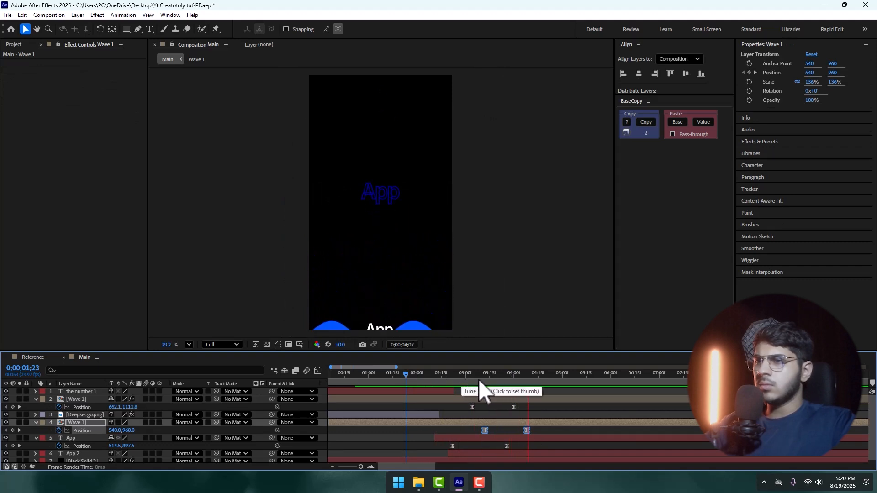
key(space)
Step: Reduce the rear wave's keyframe delay to about 5 frames, move "App"'s last Position keyframe to about 0;00;04;09, and preview
drag(483, 429, 528, 447)
click(427, 375)
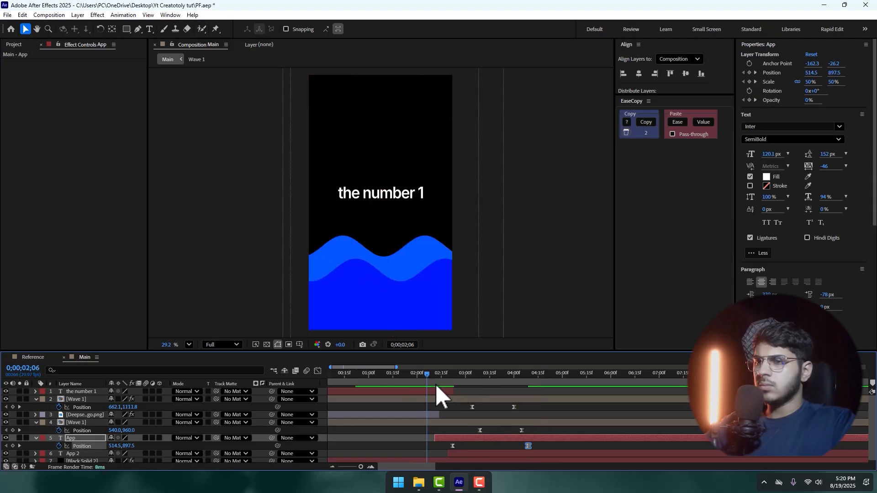
key(space)
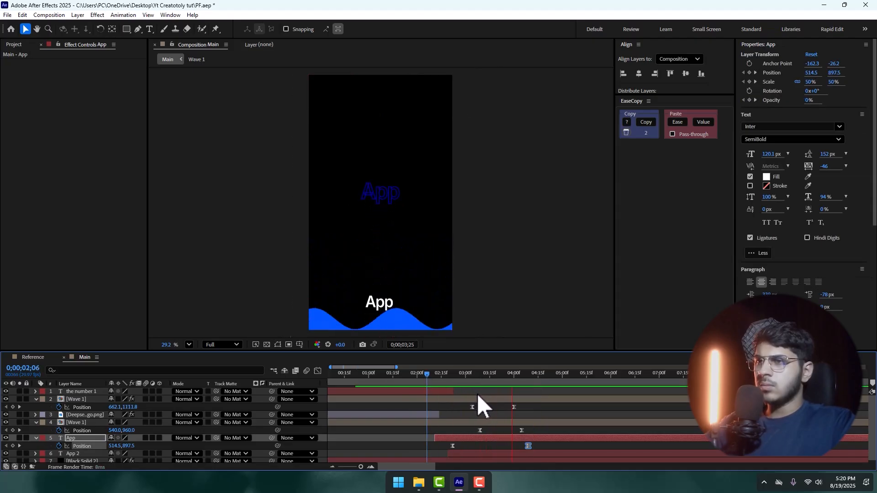
key(space)
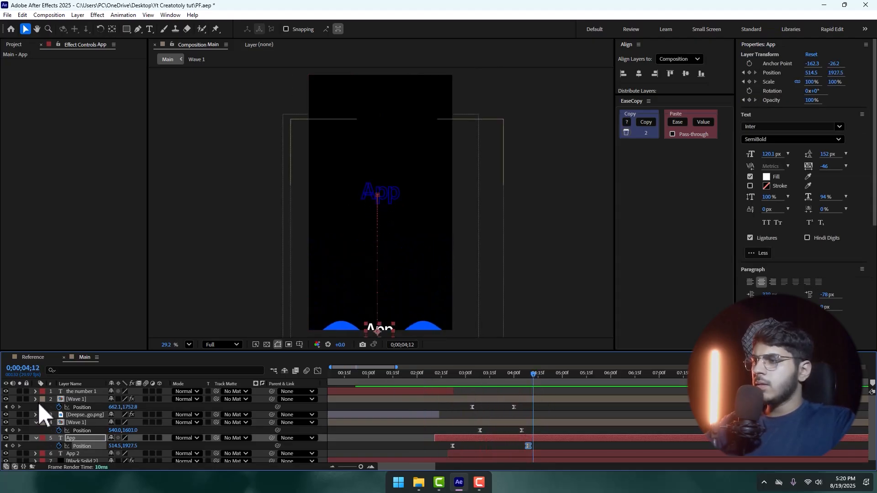
Step: Keyframe the Fill Color of Black Solid 2 at 0;00;03;27
click(36, 399)
click(36, 415)
click(74, 437)
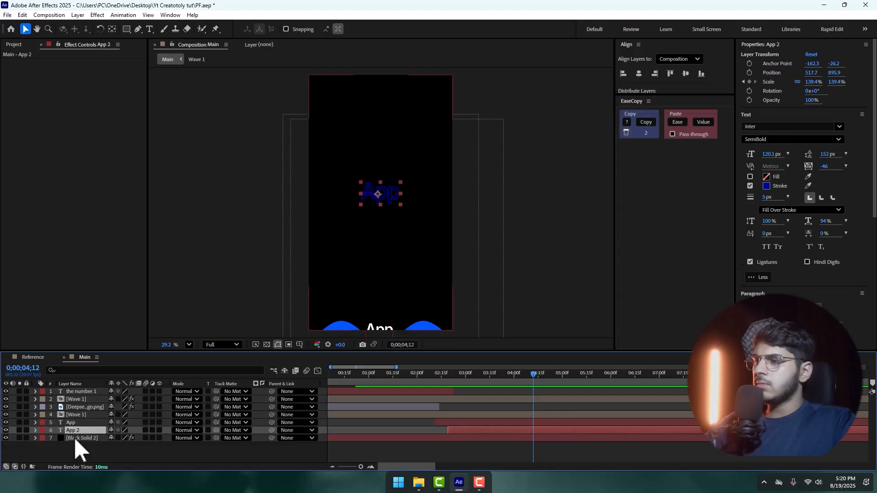
click(434, 378)
drag(434, 379, 509, 387)
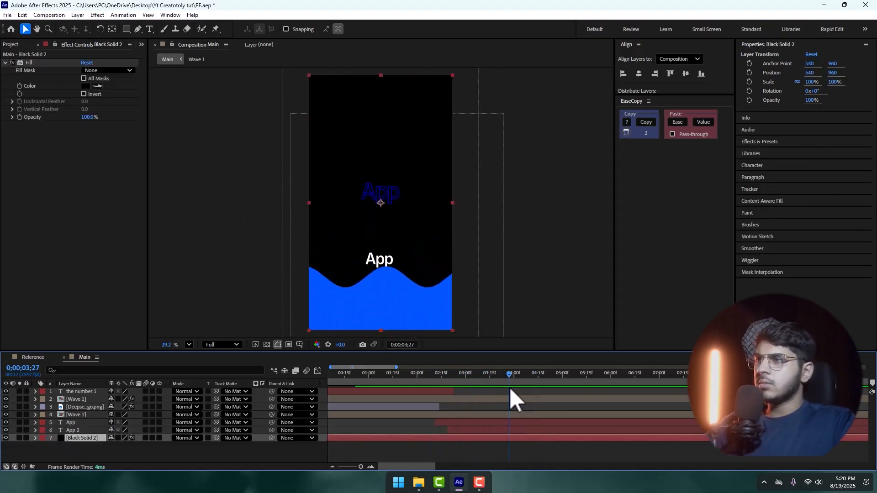
click(20, 85)
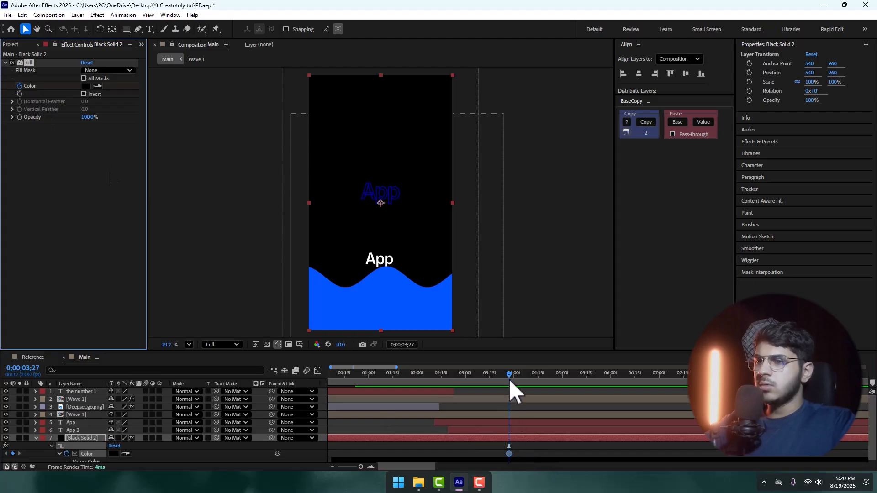
Step: Change the Fill Color of Black Solid 2 to ffffff at 0;00;04;07
drag(513, 388, 524, 387)
click(85, 86)
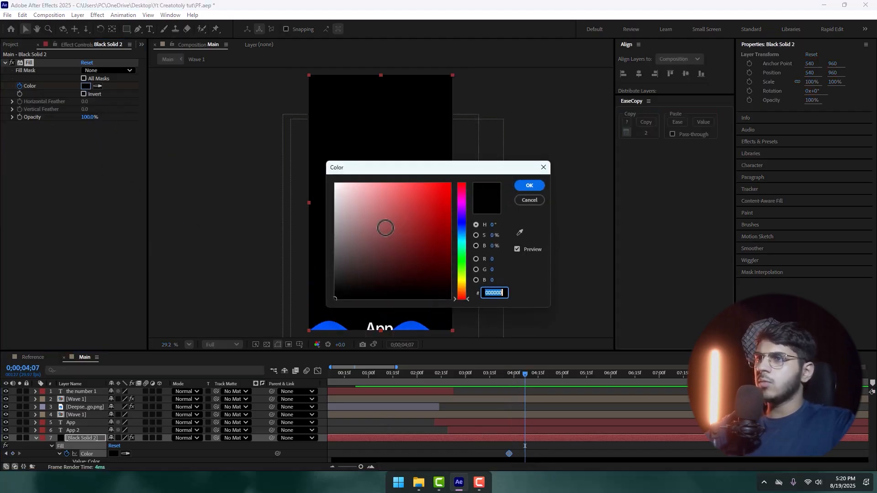
text(ffffff)
click(530, 185)
Step: Preview the background change and move both Color keyframes later, to about 0;00;04;25 and 0;00;05;05
click(470, 388)
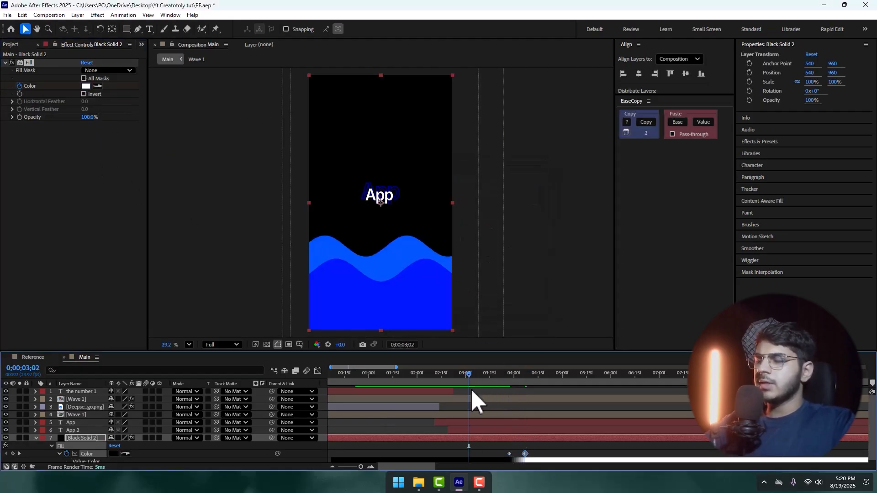
key(space)
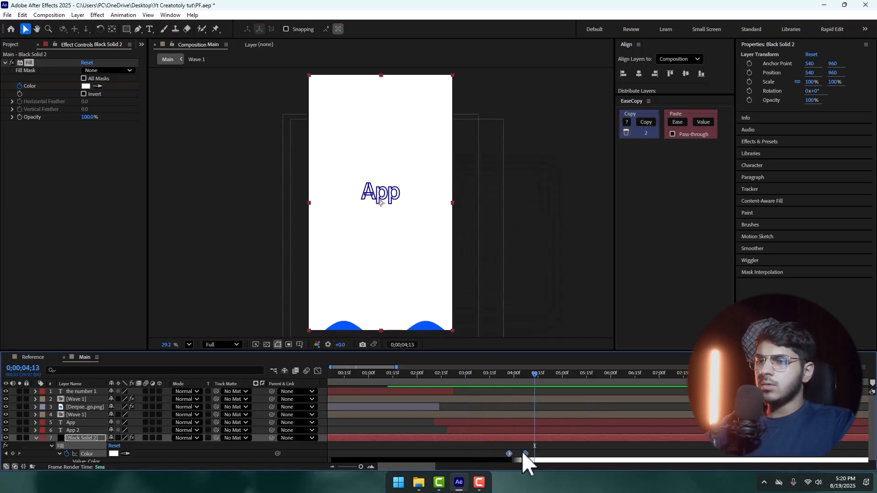
drag(525, 453, 569, 454)
click(561, 453)
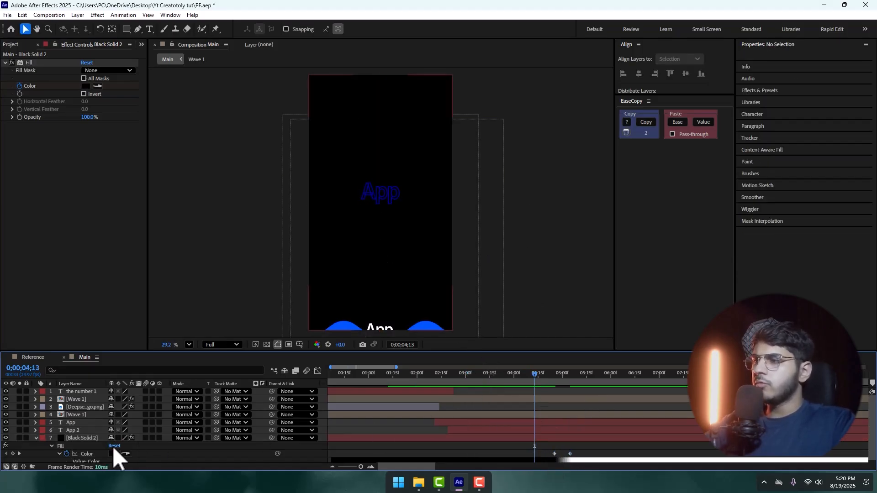
Step: Keyframe the Opacity of "App 2" at 100% at 0;00;03;28
click(73, 430)
drag(535, 375, 510, 390)
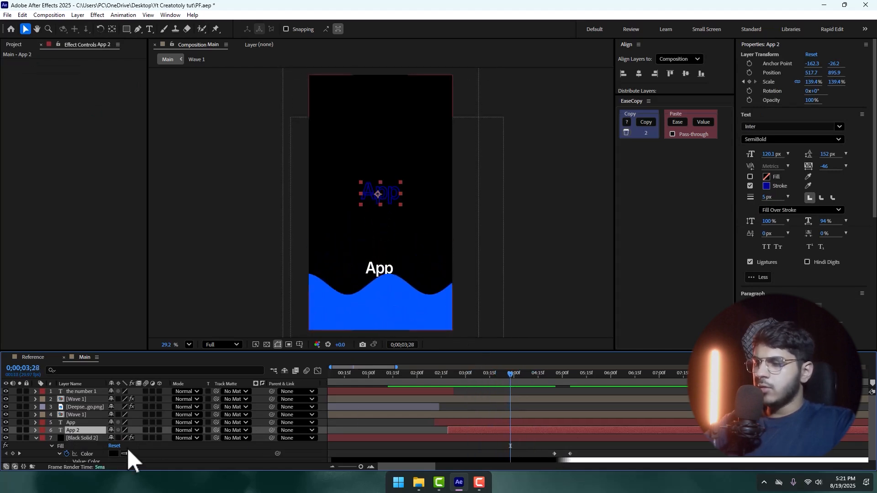
key(t)
click(58, 437)
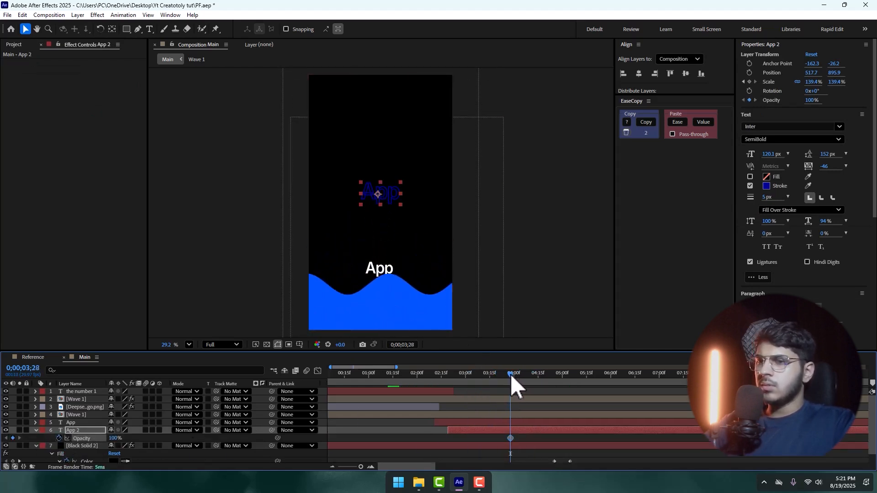
Step: Set the Opacity of "App 2" to 0% at 0;00;04;06 and nudge its first Opacity keyframe slightly later
drag(511, 374, 522, 377)
click(112, 438)
text(0)
key(Return)
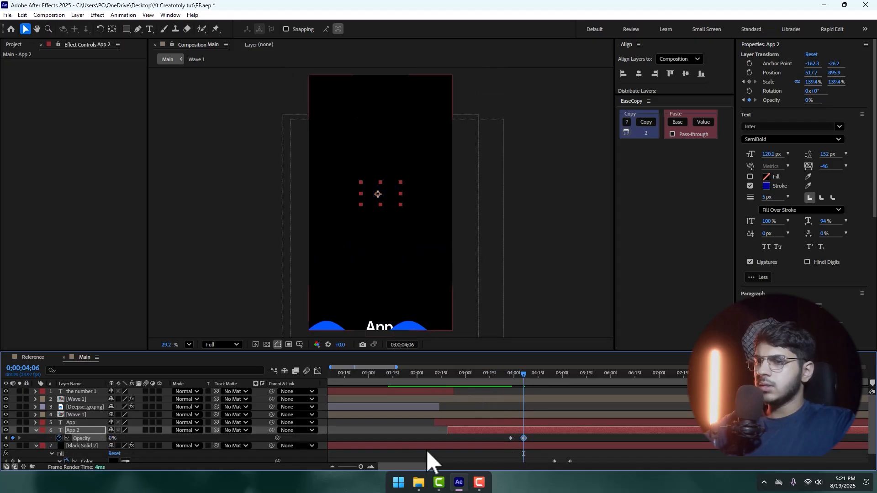
drag(511, 438, 514, 438)
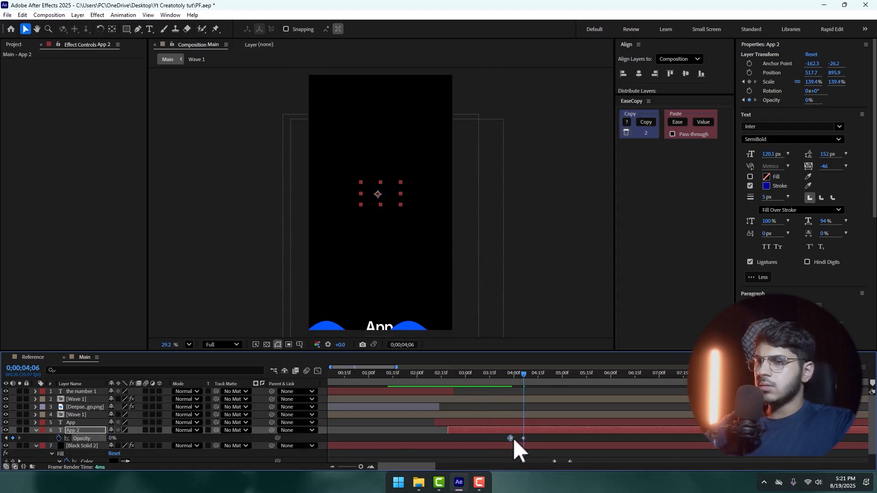
Step: Collapse the properties of "App 2" and Black Solid 2, and preview the animation up to 0;00;04;17
click(35, 431)
click(36, 438)
click(54, 452)
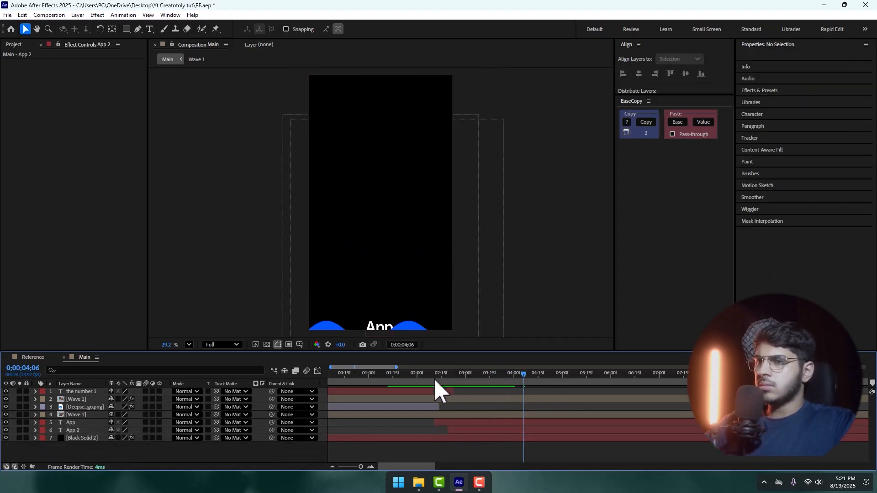
key(space)
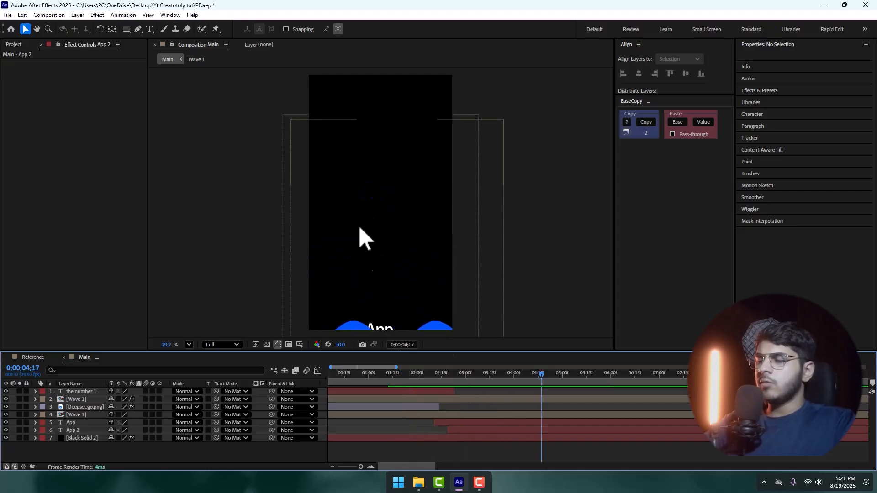
drag(408, 240, 409, 239)
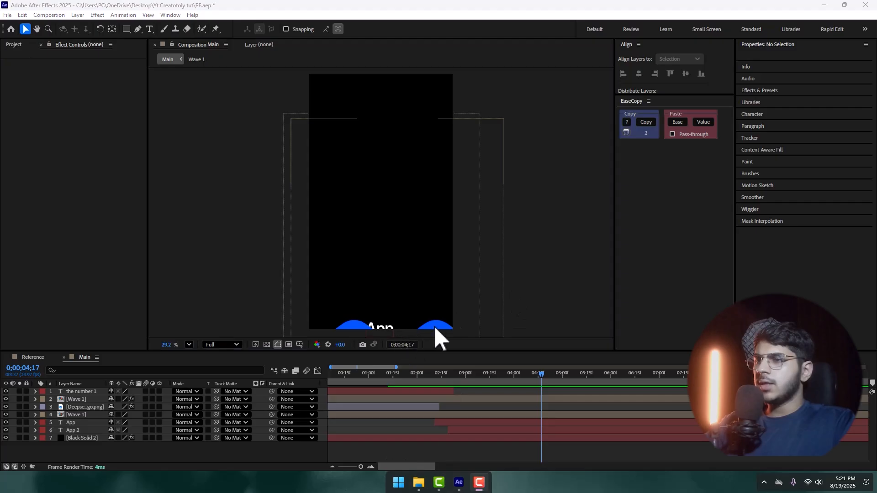
Step: Reveal Position on both Wave 1 layers and set the upper one's keyframe at 0;00;04;00 to a Y value of 1866.8
click(89, 414)
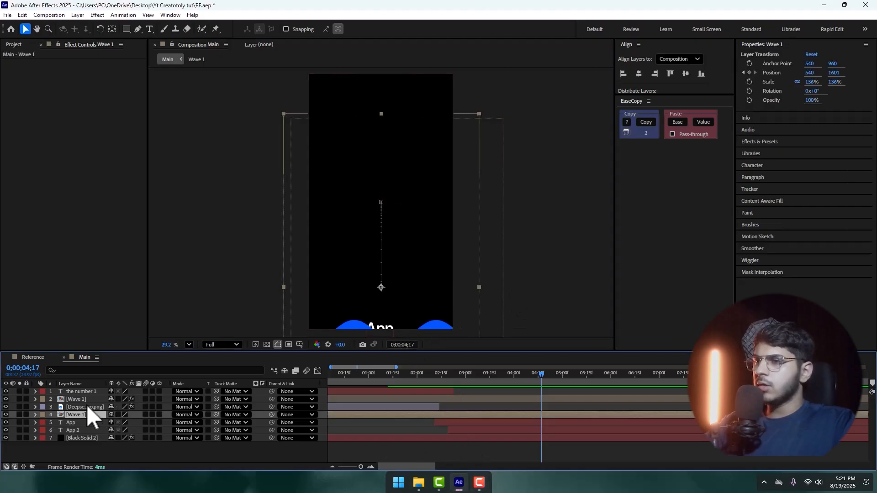
ctrl+click(84, 400)
key(p)
click(460, 429)
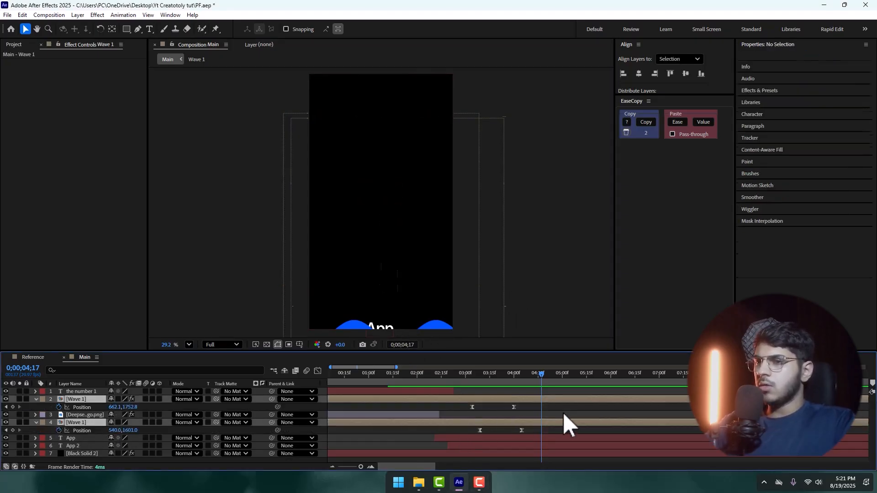
click(6, 407)
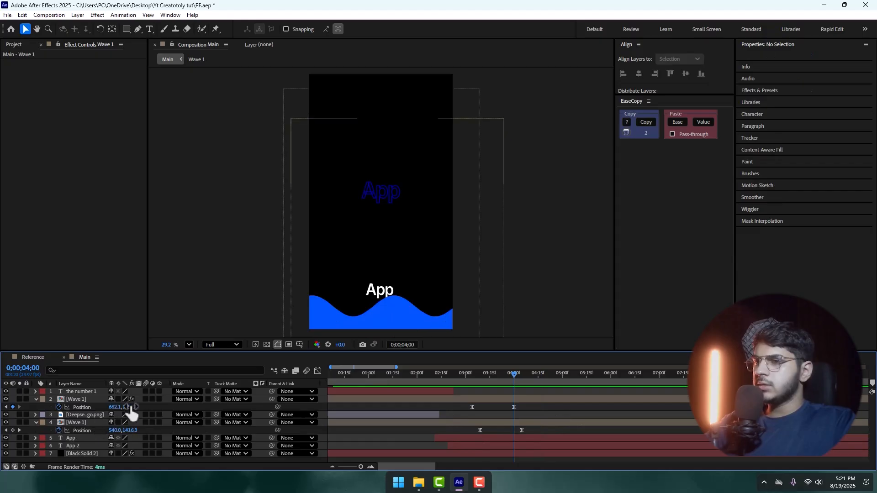
drag(130, 407, 179, 408)
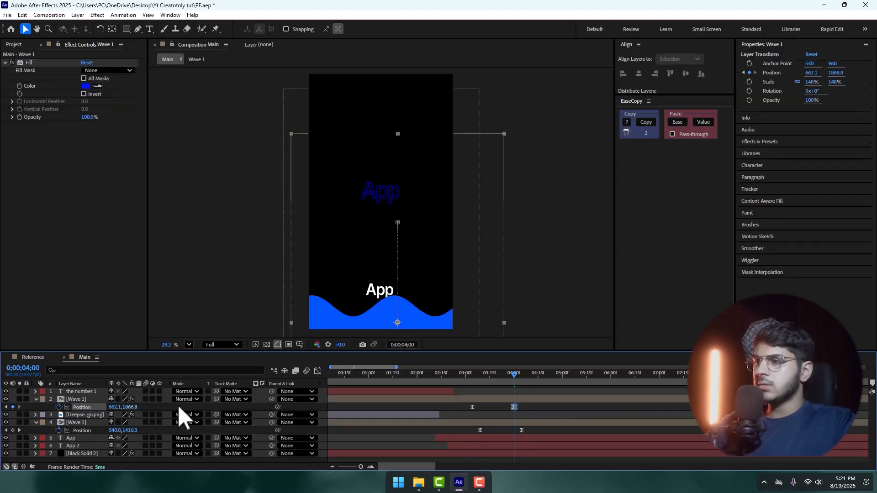
Step: Set the Position keyframe of the lower Wave 1 layer at 0;00;04;05 to a Y value of 1732
click(19, 430)
drag(130, 430, 197, 427)
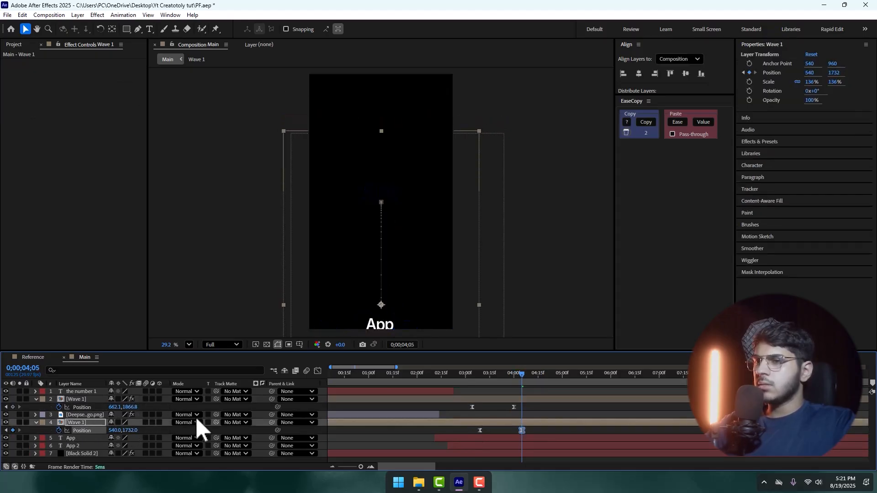
click(38, 426)
Step: Set the Position keyframe of the "App" layer at 0;00;04;09 to a Y value of 2004.5
click(71, 439)
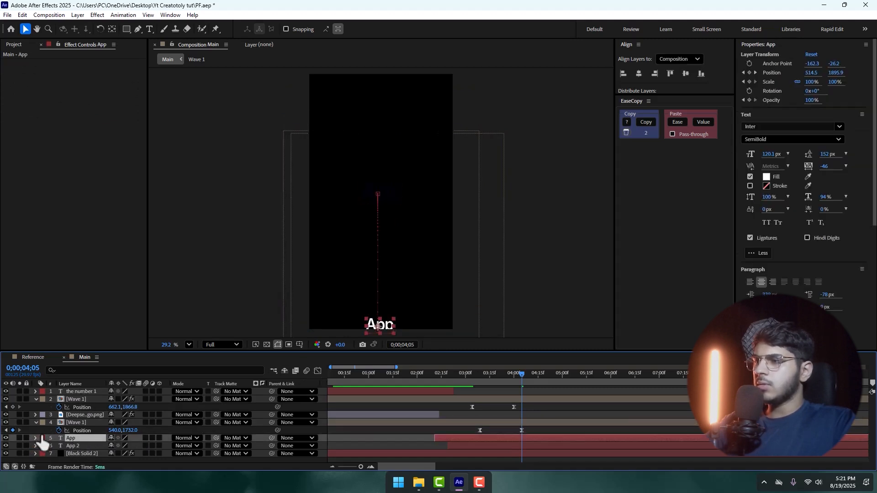
key(u)
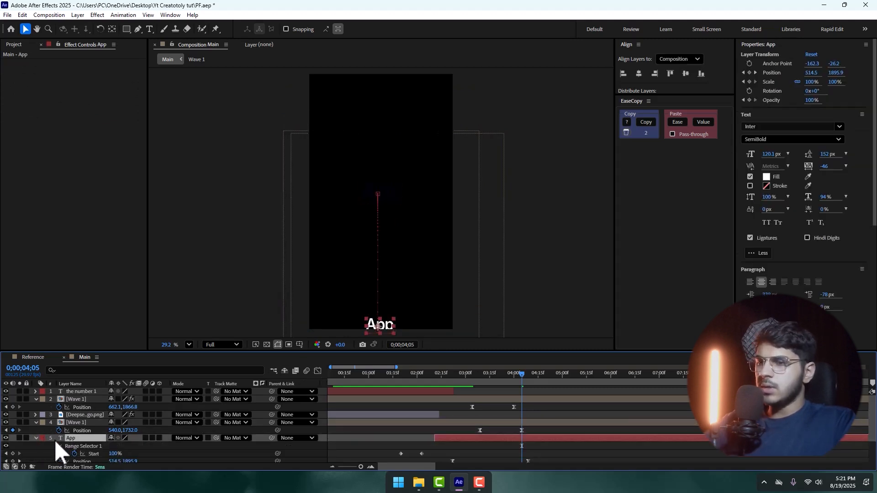
click(19, 461)
scroll(137, 447, down, 2)
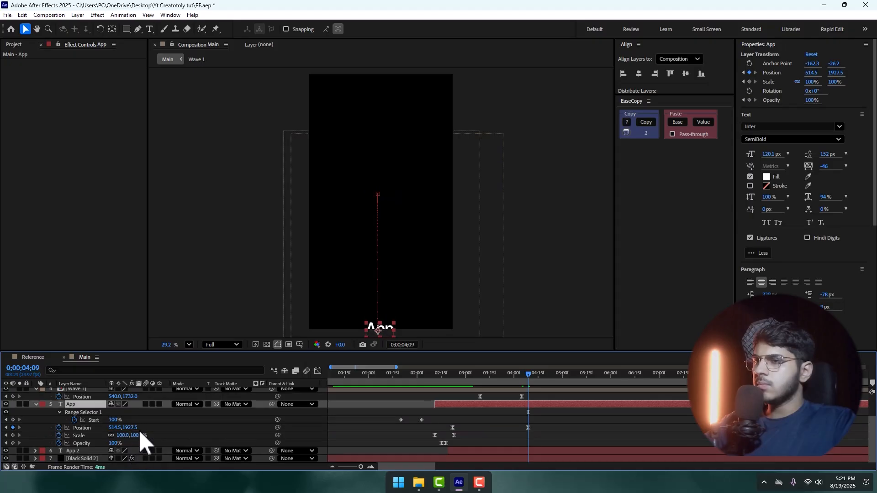
drag(139, 436, 153, 424)
key(ctrl+z)
click(532, 429)
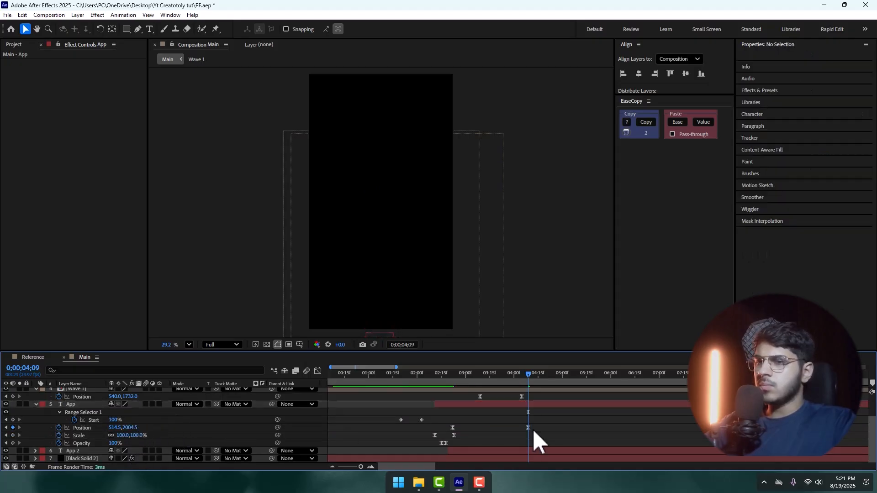
Step: Preview the animation from about 0;00;02;09 to 0;00;04;18 and collapse the properties of "App" and the Wave 1 layers
drag(440, 382, 434, 387)
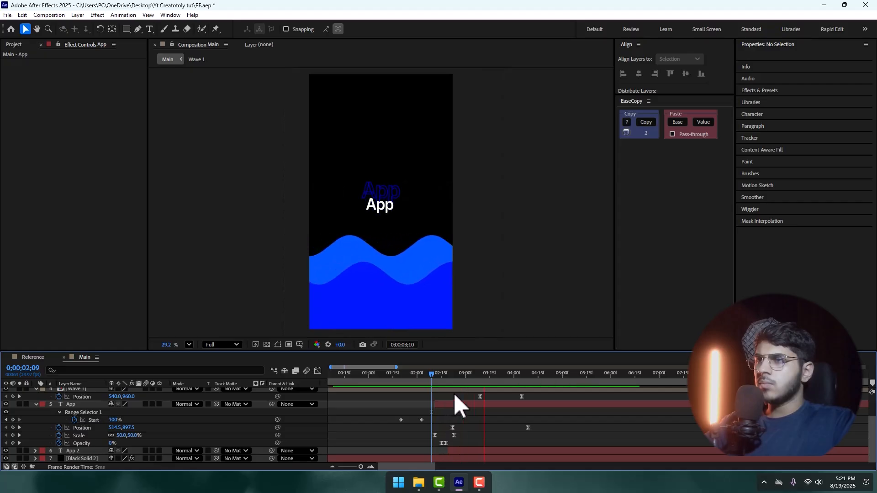
key(space)
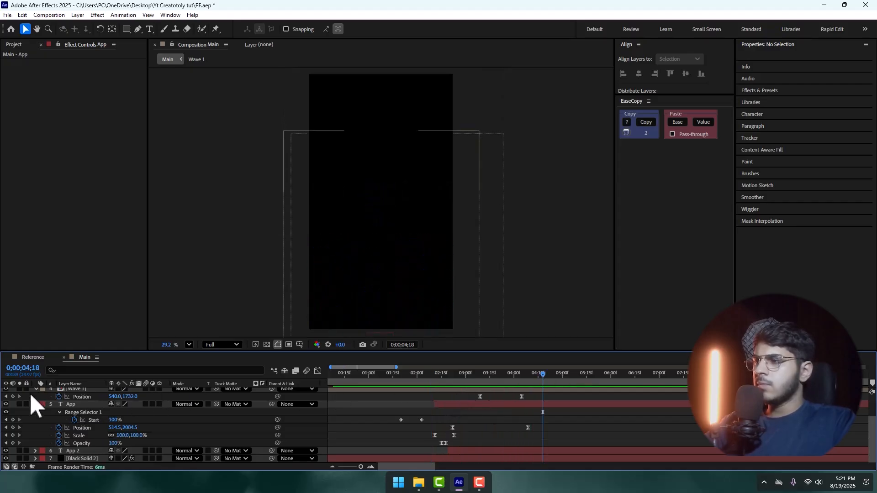
click(36, 404)
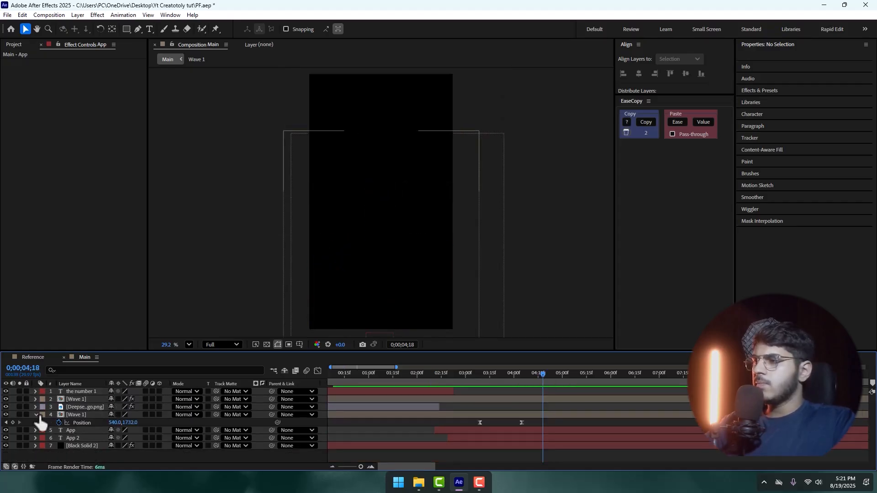
click(36, 414)
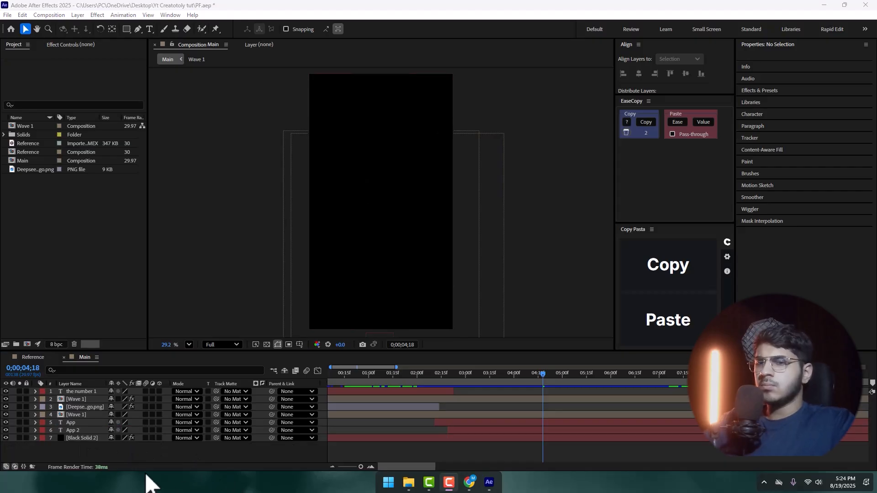
Step: Copy the white whale on blue rounded-square Deepseek logo from Google Images in Chrome and paste it into After Effects with Copy Pasta
click(470, 483)
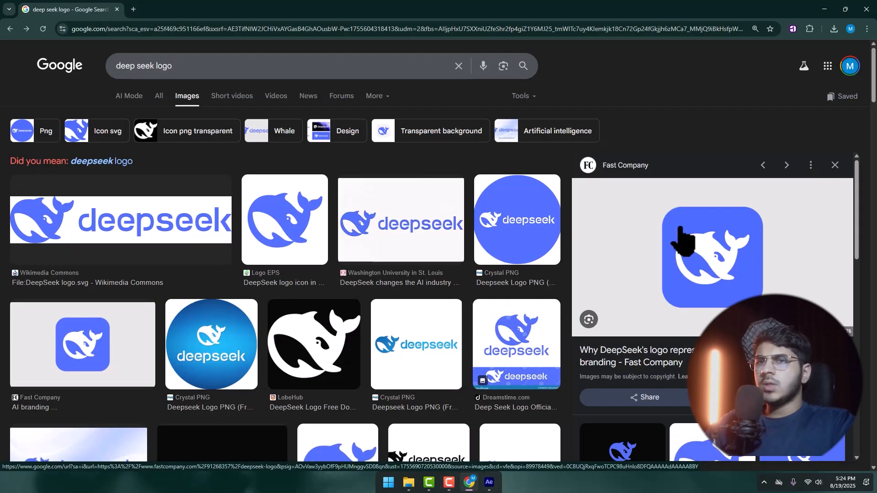
right_click(685, 239)
click(726, 366)
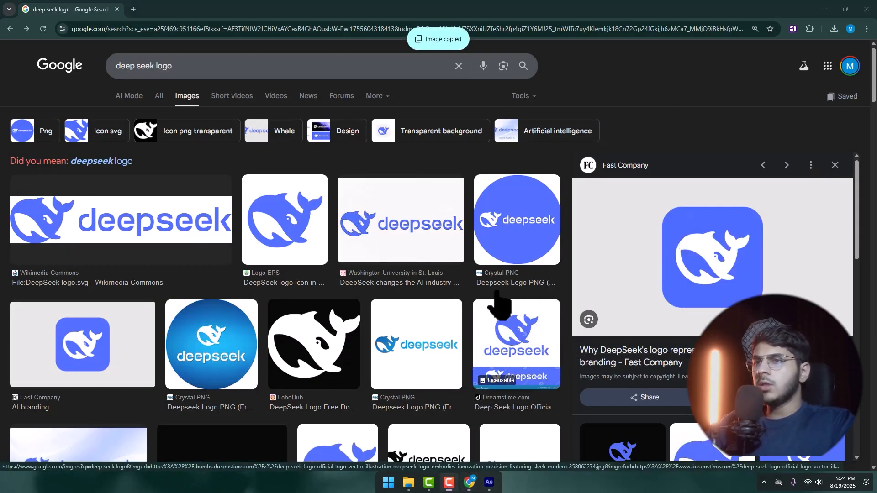
click(488, 482)
click(675, 319)
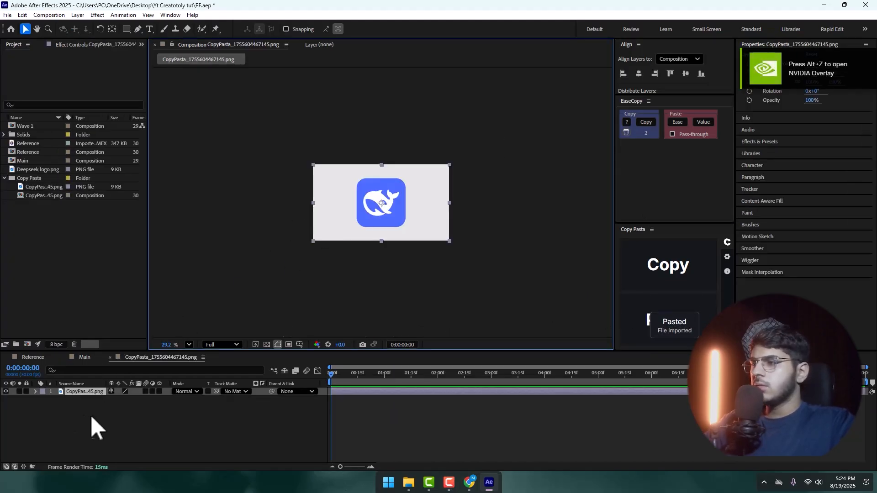
Step: Choose the Rounded Rectangle tool, select the pasted logo image layer and open the effect search
key(shift+slash)
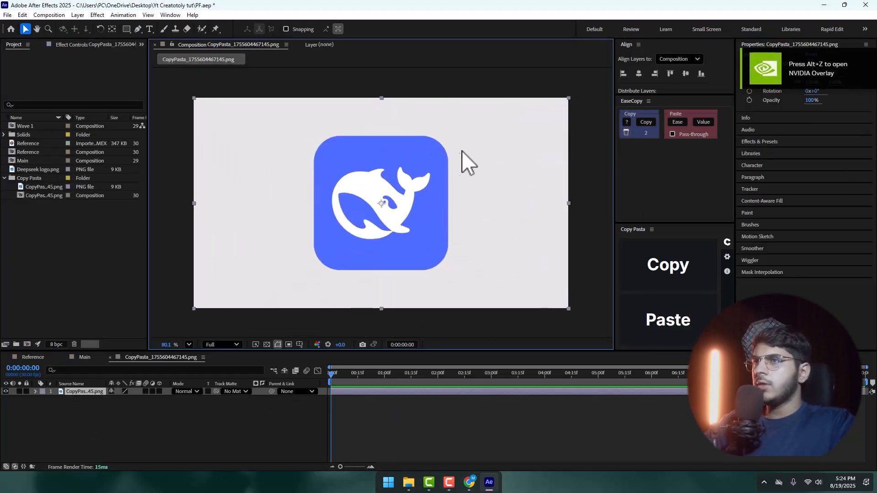
click(110, 416)
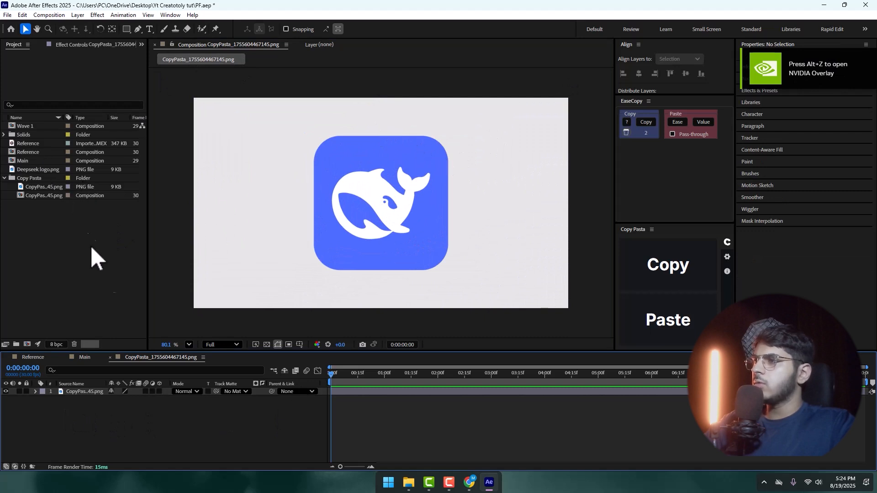
drag(127, 29, 154, 39)
scroll(342, 149, up, 2)
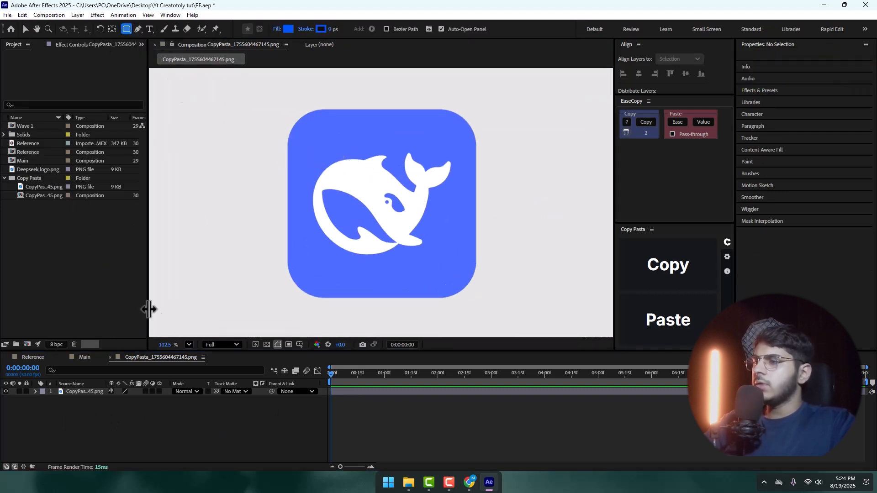
key(ctrl+space)
drag(162, 416, 32, 365)
key(ctrl+space)
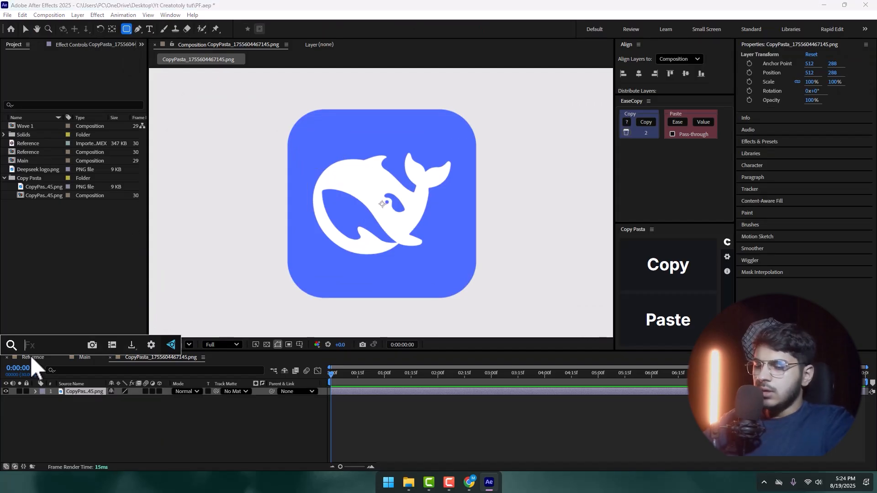
Step: Apply the Linear Color Key effect to the pasted logo image and sample its off-white background as the key color
text(linear)
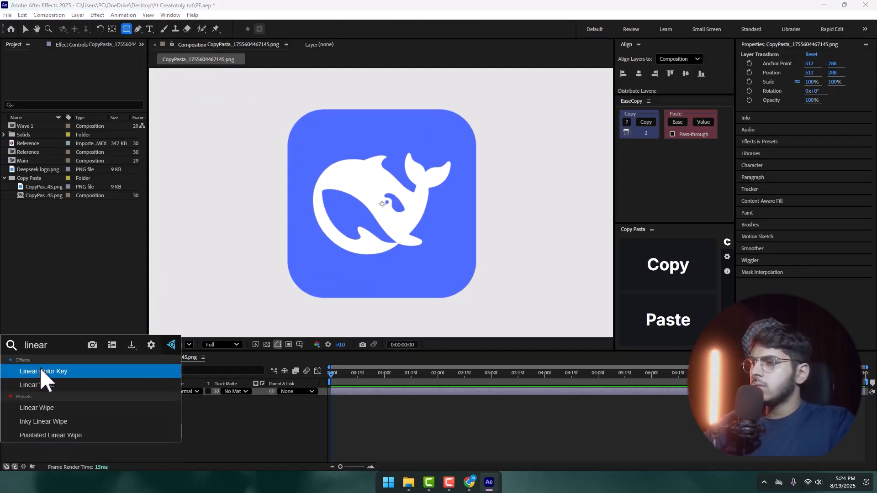
click(41, 370)
click(98, 136)
click(238, 137)
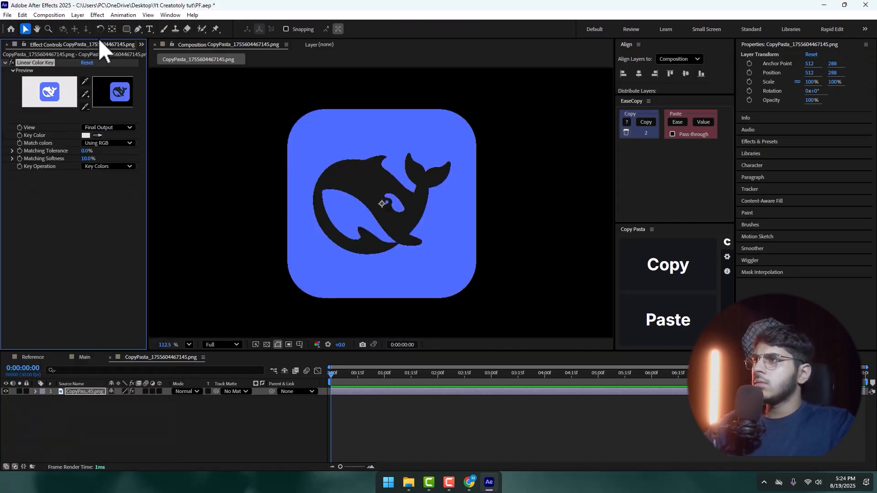
Step: Draw a rounded rectangle about 300 x 298 px inside the blue logo tile and fill it with white (FFFFFF)
click(127, 29)
click(247, 386)
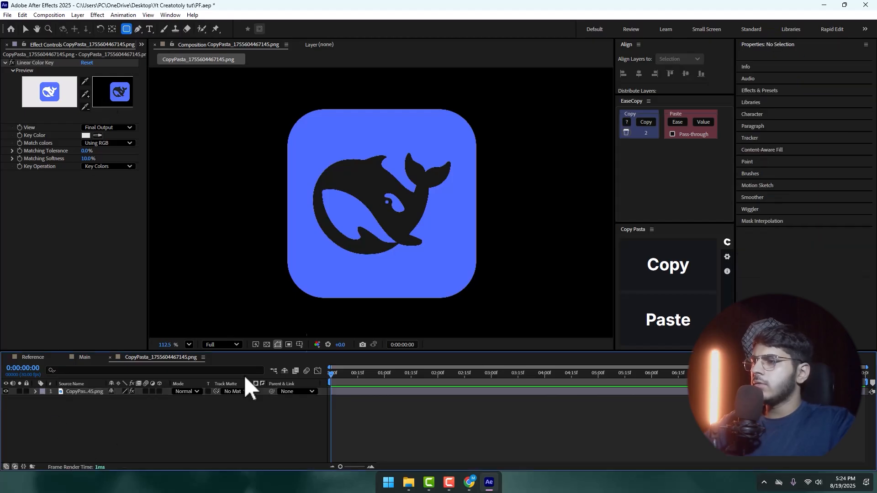
mouse_move(306, 119)
mouse_down()
mouse_move(384, 207)
mouse_move(460, 273)
mouse_up()
click(289, 30)
click(335, 179)
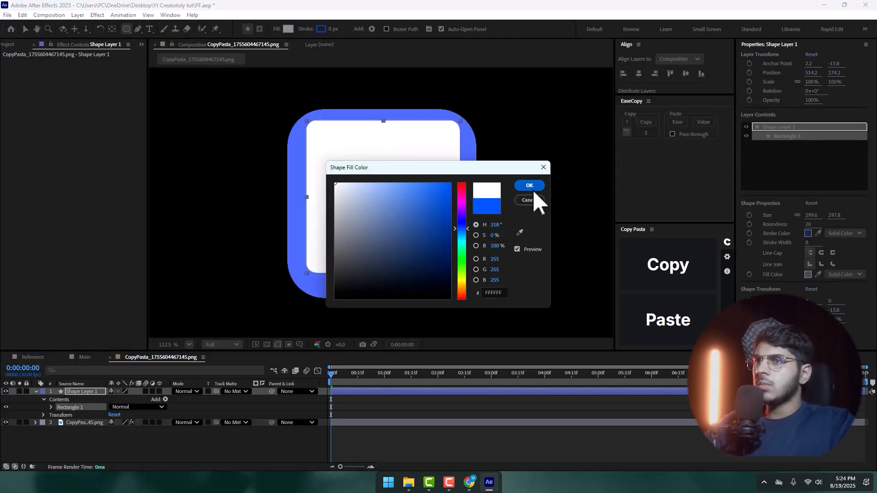
click(526, 186)
Step: Place the white rectangle layer beneath the logo image layer so it fills the keyed-out whale
click(24, 31)
drag(76, 391, 98, 454)
click(108, 428)
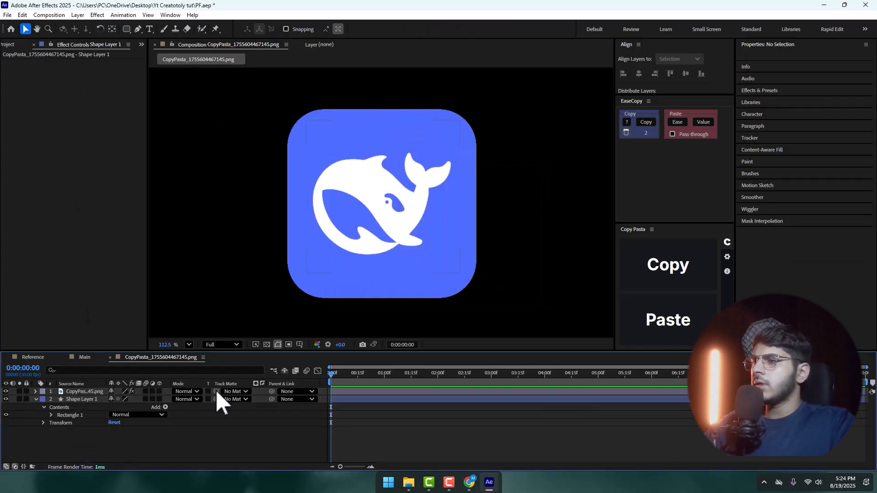
Step: Draw a region of interest closely around the blue logo tile and crop the composition to it
click(288, 344)
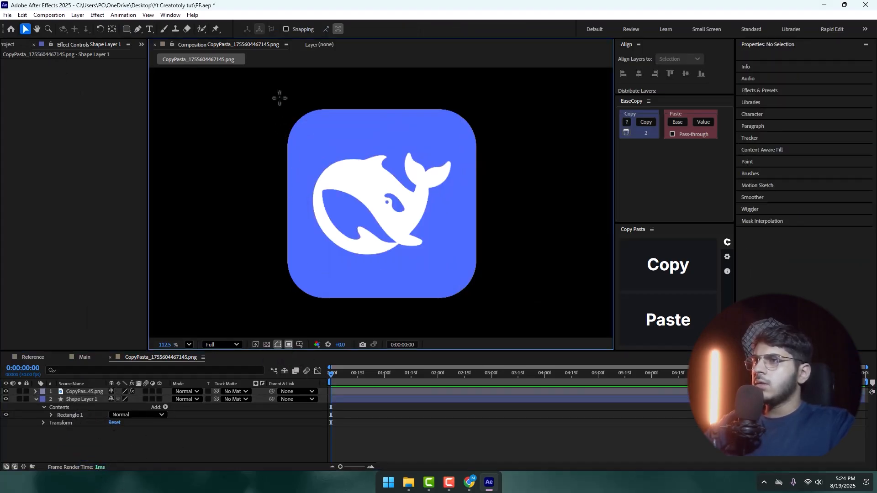
drag(267, 85, 496, 310)
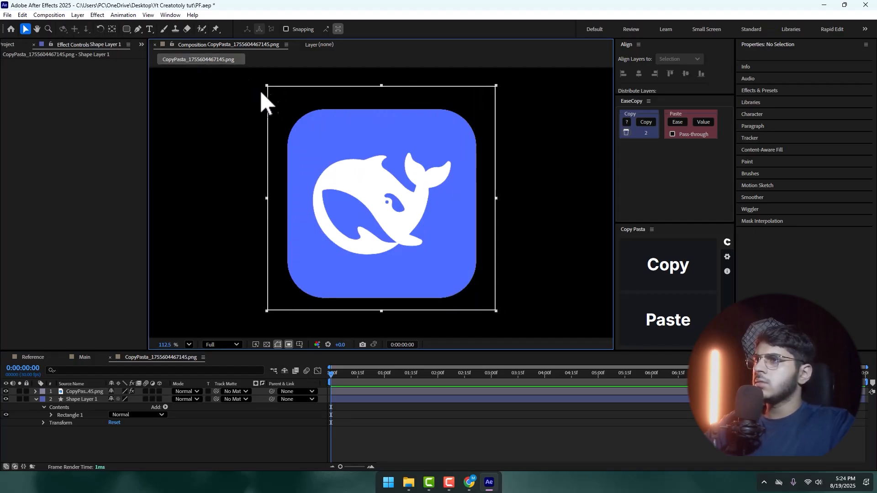
drag(267, 86, 281, 104)
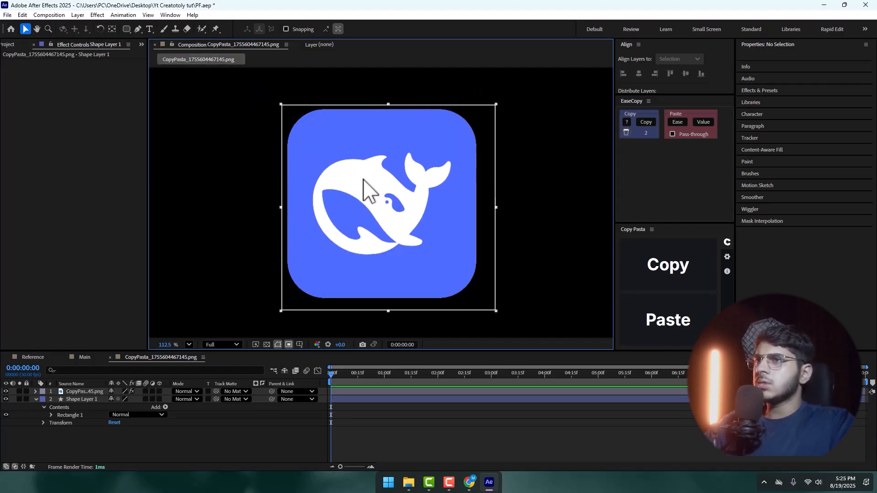
drag(494, 310, 486, 305)
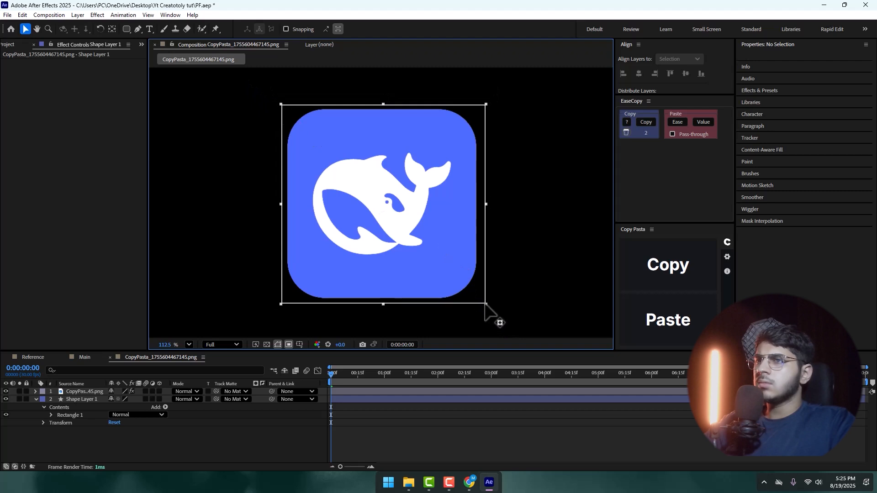
click(53, 16)
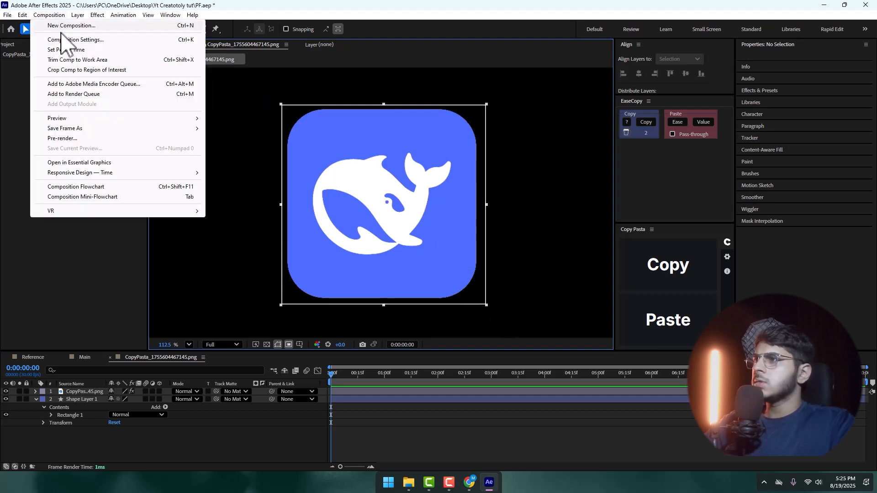
click(75, 70)
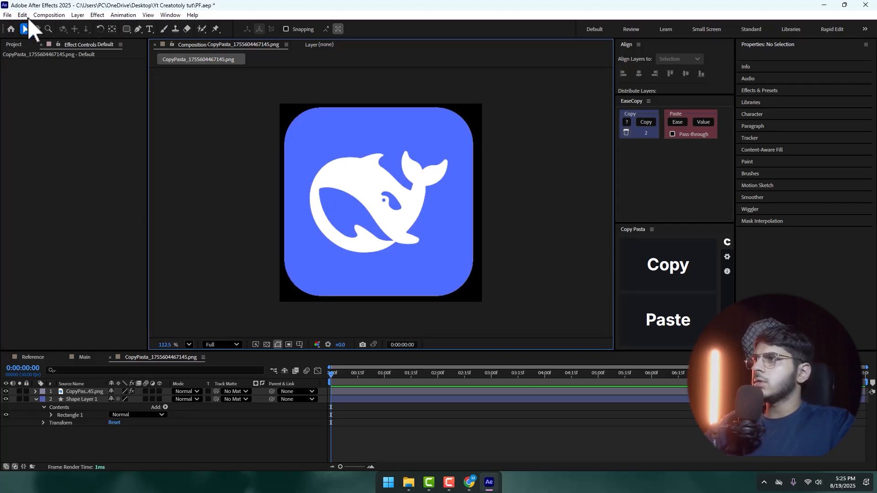
Step: Select both layers and nudge them slightly to the right to center the logo in the cropped frame
click(75, 373)
key(ctrl+a)
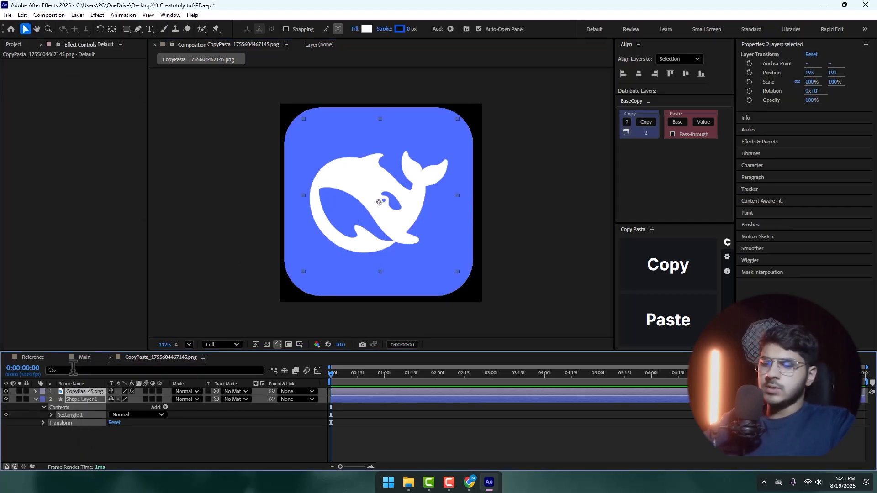
key(Right)
key(Right)
key(Right)
Step: Rename the pasted logo's composition in the project to "DP logo"
click(9, 45)
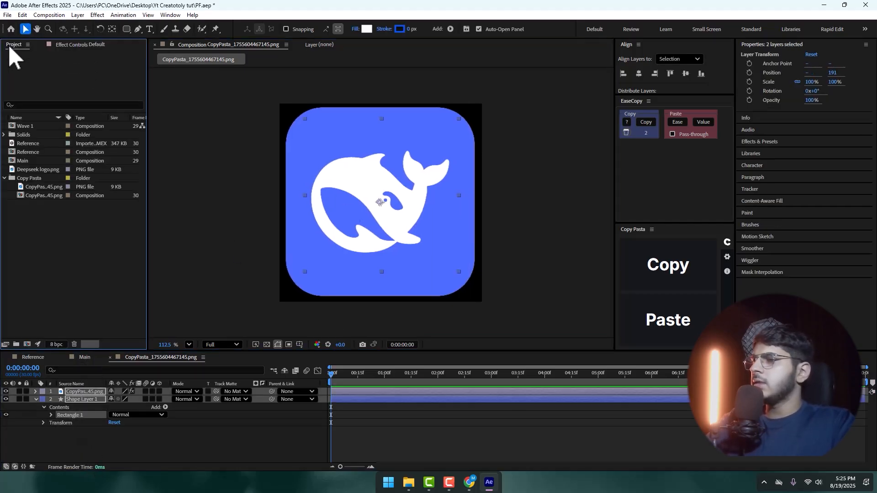
right_click(46, 197)
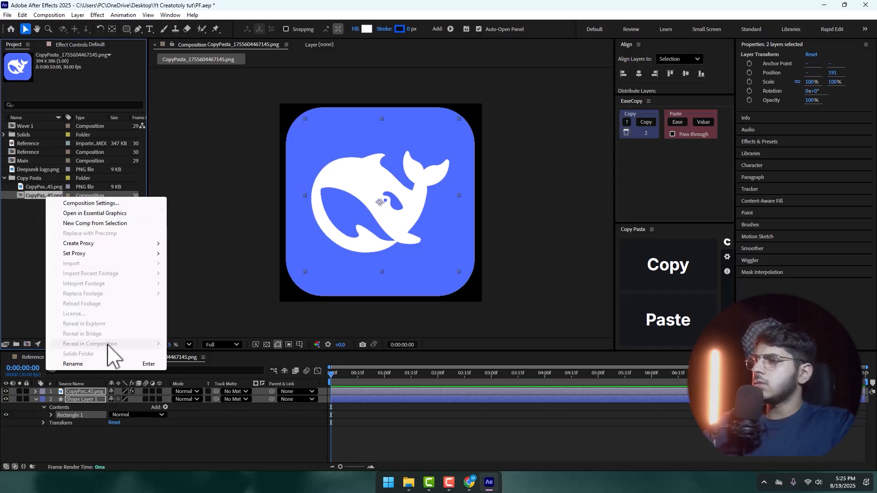
click(96, 361)
text(DP logo)
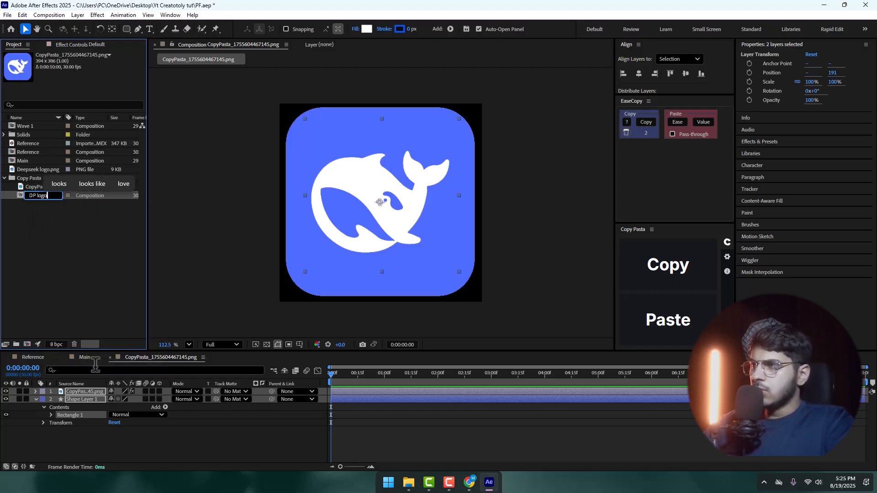
key(Return)
click(26, 274)
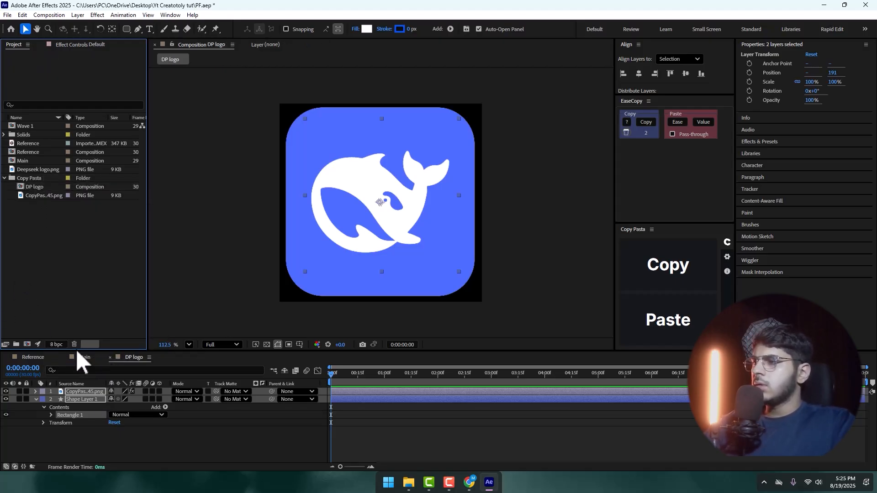
Step: Add the DP logo composition as the top layer of the Main composition, starting where the "the number 1" layer ends
click(85, 357)
drag(29, 187, 86, 390)
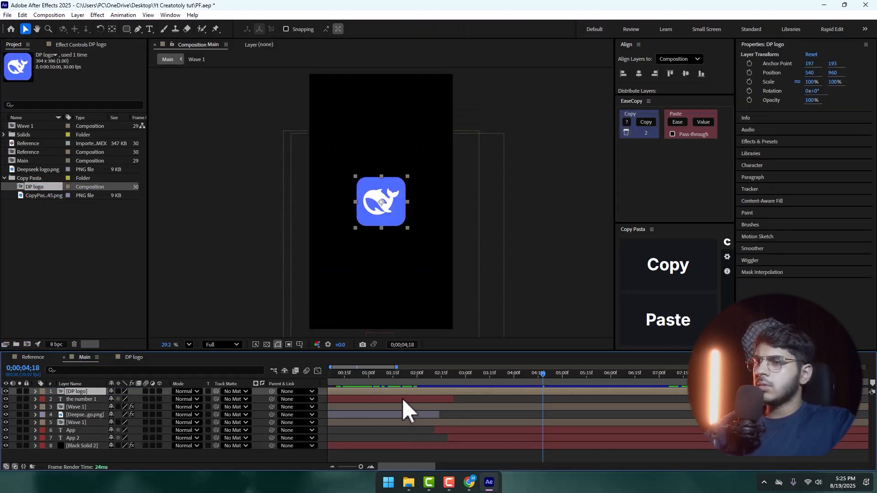
drag(448, 393, 576, 401)
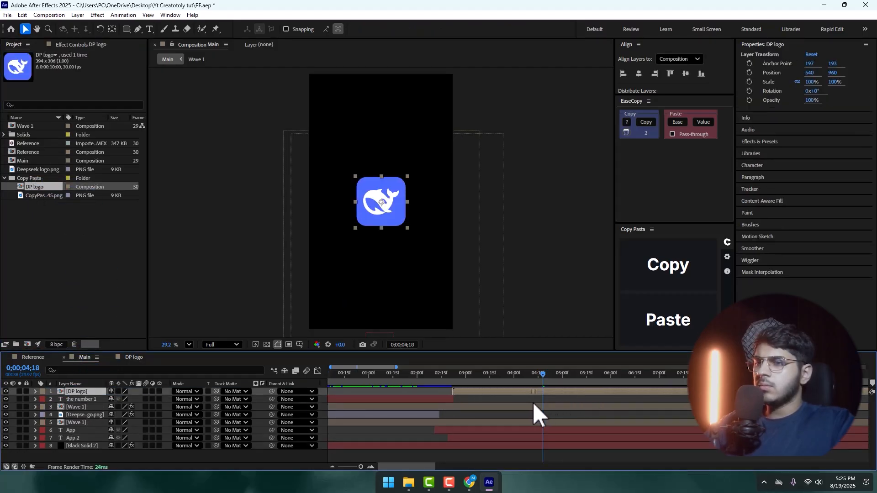
Step: Go to 0;00;03;08 and scale the DP logo layer down to 64%
scroll(407, 304, down, 1)
click(389, 379)
drag(385, 382, 477, 393)
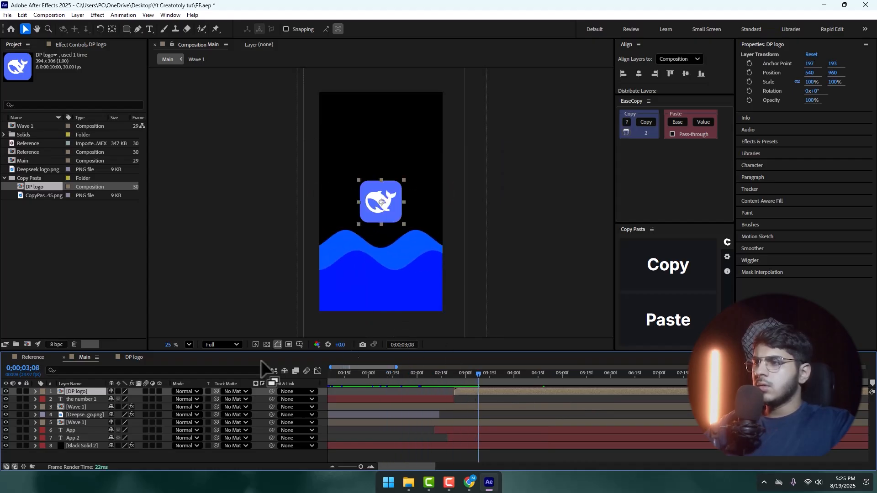
key(s)
scroll(112, 411, up, 3)
drag(129, 400, 119, 391)
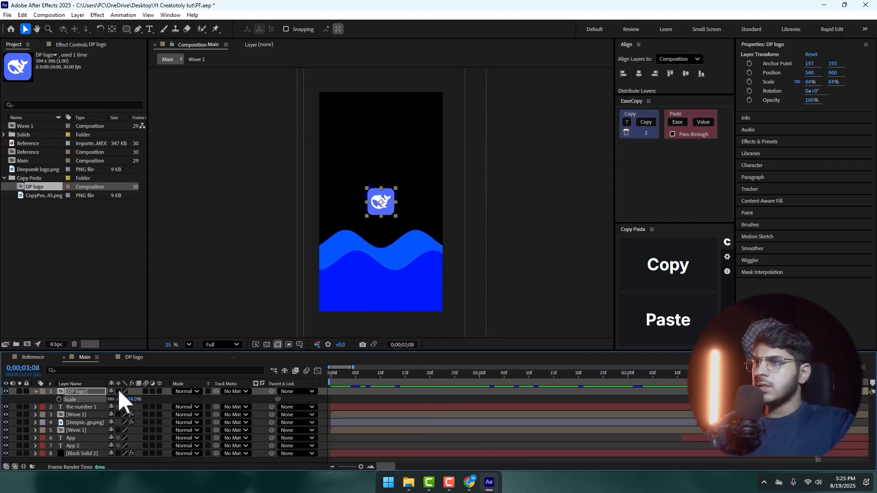
Step: Move the DP logo up to about 556, 888 and add a Position keyframe at 0;00;03;08
mouse_move(382, 209)
mouse_down()
mouse_move(373, 194)
mouse_move(384, 201)
mouse_up()
key(p)
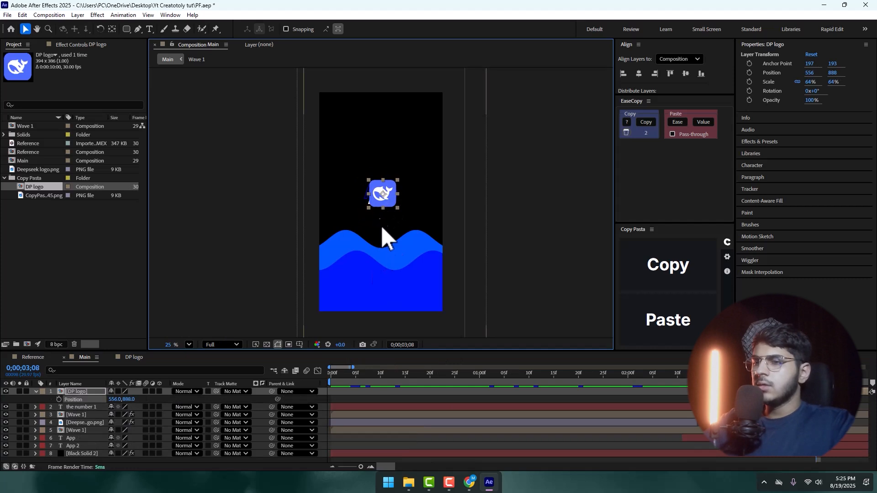
scroll(381, 400, right, 2)
scroll(692, 411, up, 2)
scroll(624, 405, right, 2)
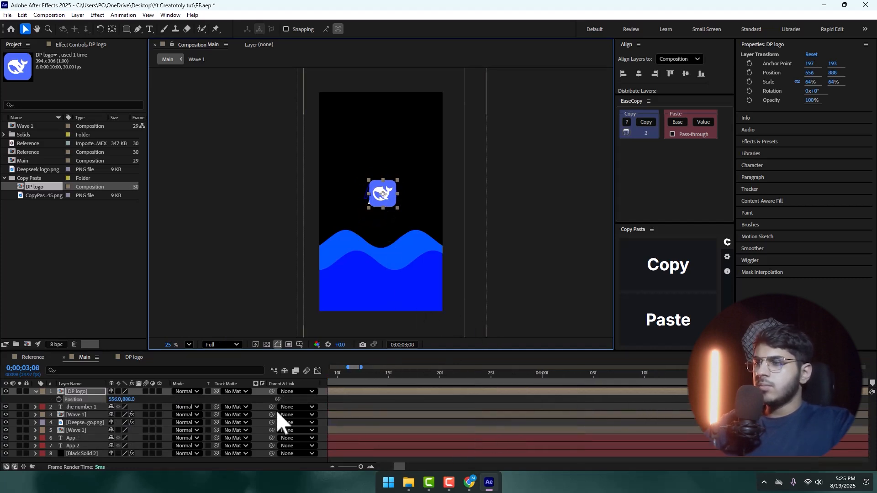
click(59, 400)
Step: Move the logo a little higher, to about 556, 864, on the same Position keyframe
scroll(397, 405, down, 3)
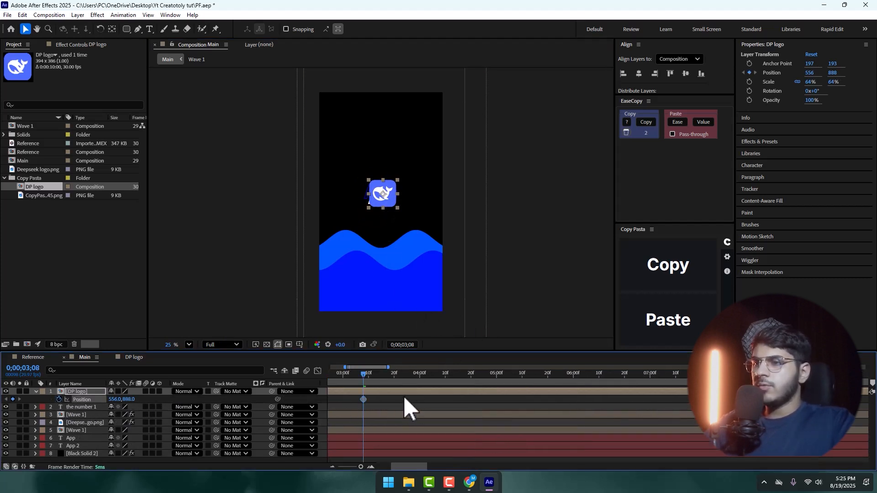
scroll(368, 393, up, 2)
scroll(416, 402, left, 2)
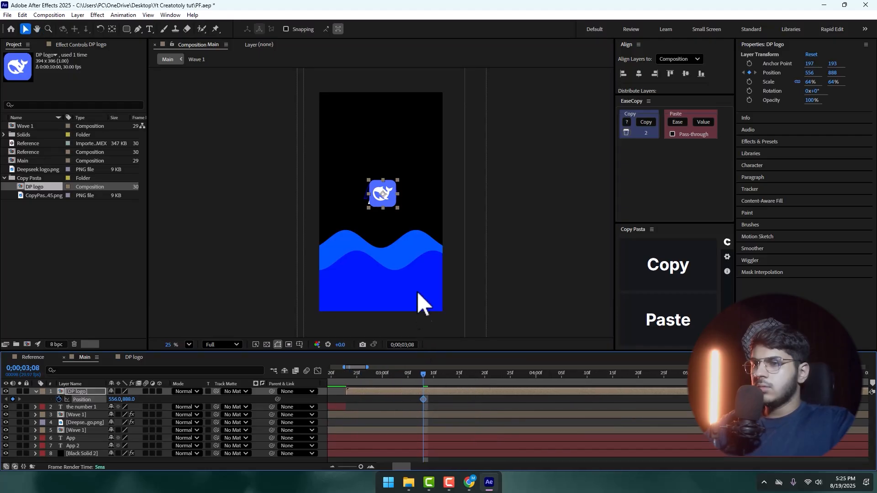
drag(388, 206, 388, 202)
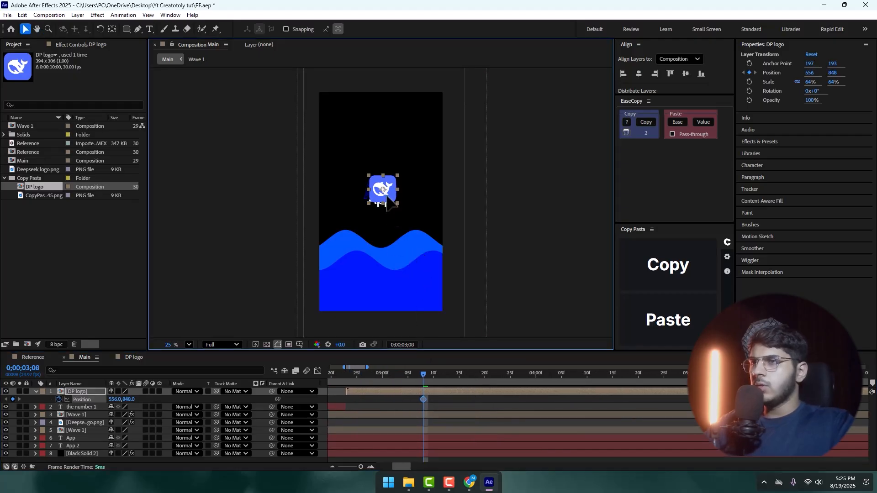
Step: Move the DP logo's Position keyframe to 0;00;04;00
scroll(418, 401, up, 1)
click(413, 402)
drag(431, 378, 662, 388)
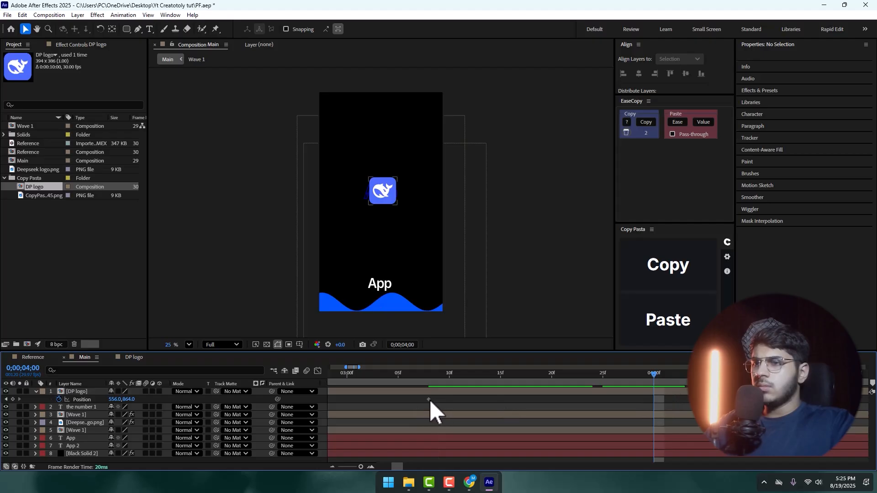
drag(429, 401, 595, 406)
Step: Keyframe the logo's Position at 556, 586 on 0;00;03;27 and move the ending Position keyframe to 0;00;04;04
drag(645, 379, 623, 387)
click(584, 398)
click(602, 379)
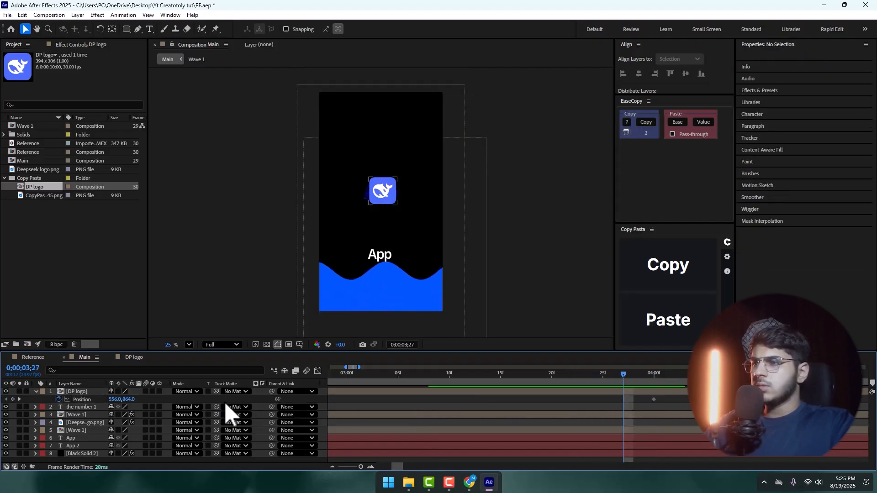
drag(132, 400, 8, 402)
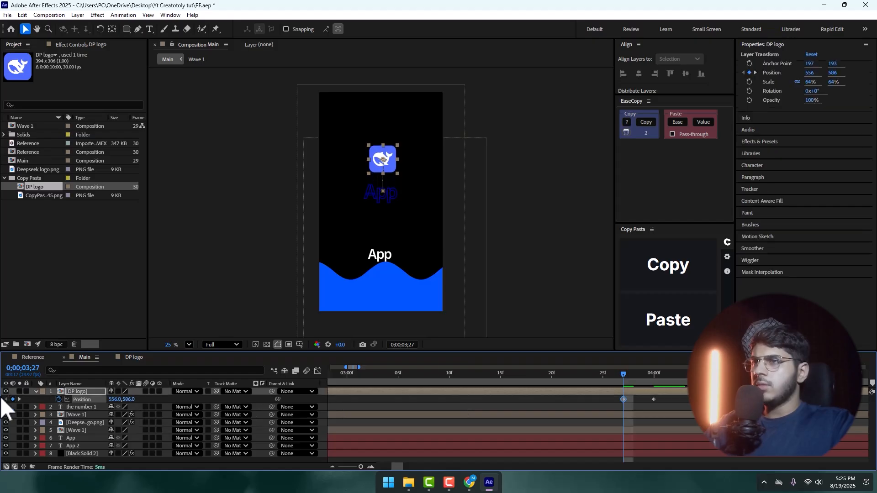
click(654, 399)
key(Delete)
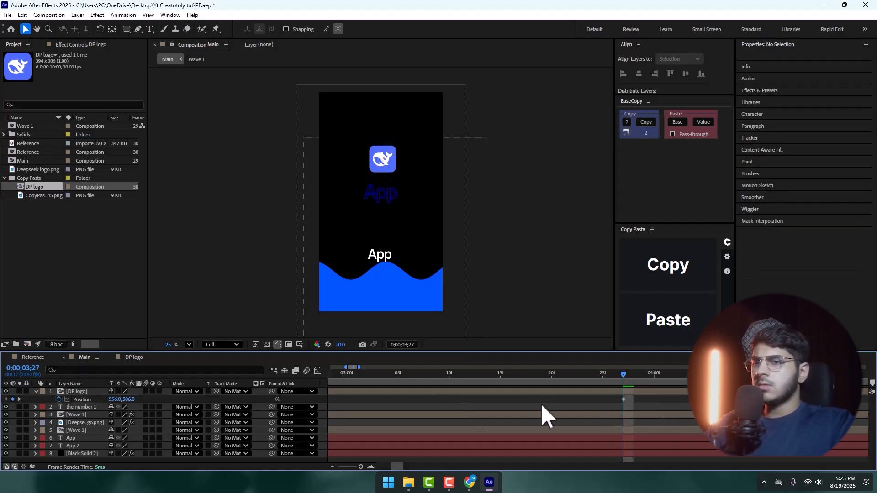
Step: Reduce the DP logo's Scale to 18% and add a Scale keyframe at 0;00;03;27
click(90, 392)
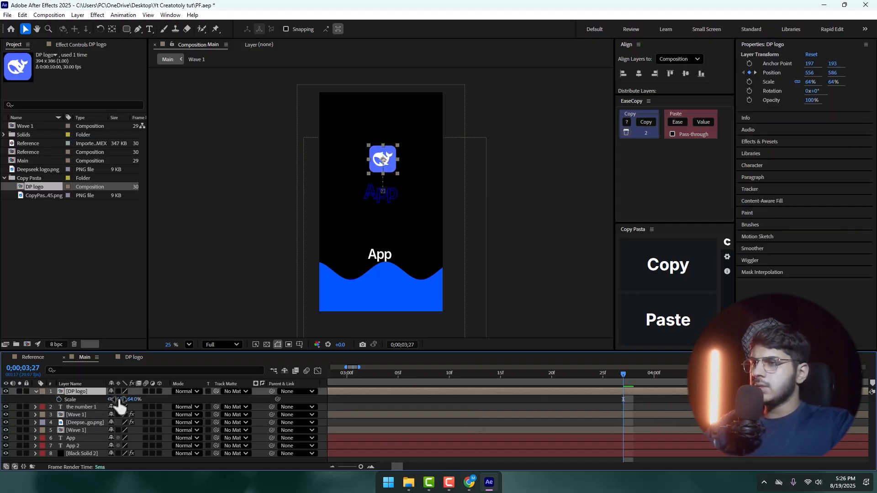
key(s)
drag(121, 400, 100, 400)
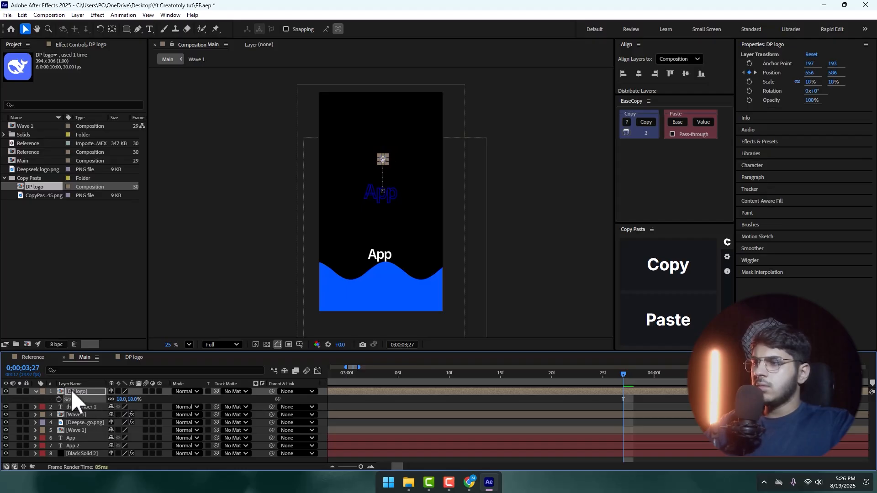
key(p)
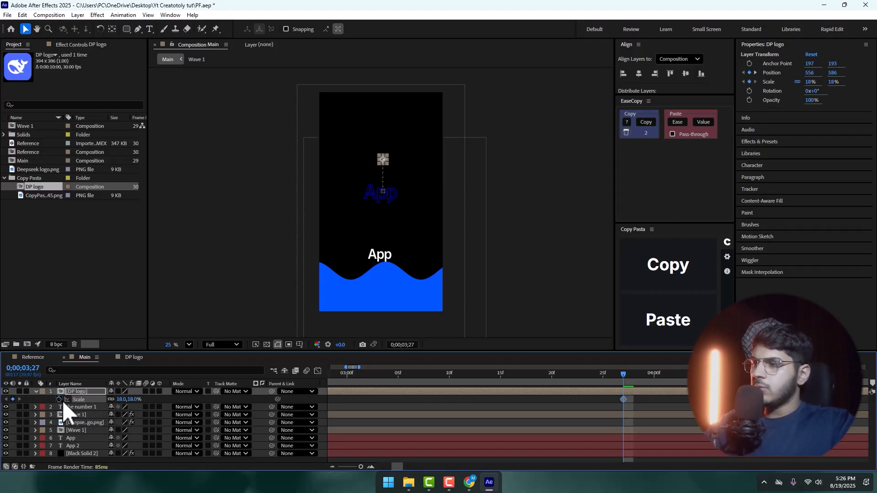
Step: Set the DP logo's Scale to 62% at the 0;00;04;04 Position keyframe and preview the animation from 0;00;03;22
key(shift+p)
click(20, 399)
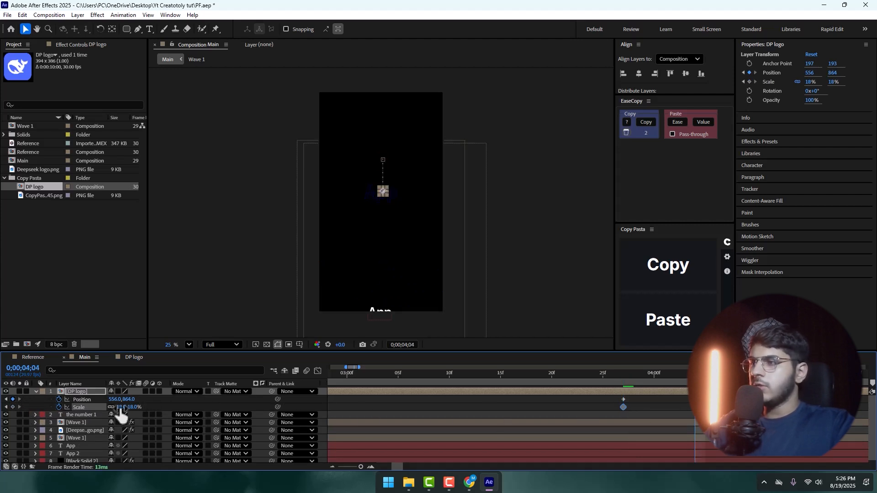
drag(120, 408, 135, 402)
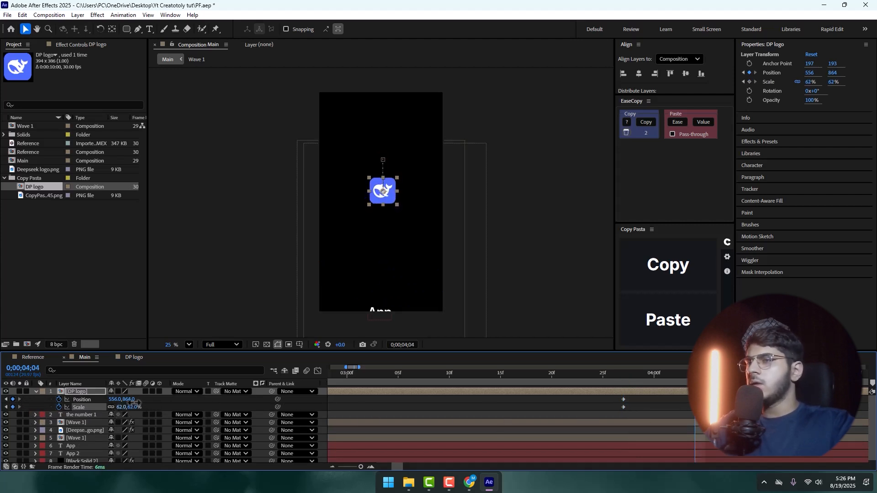
click(570, 383)
key(space)
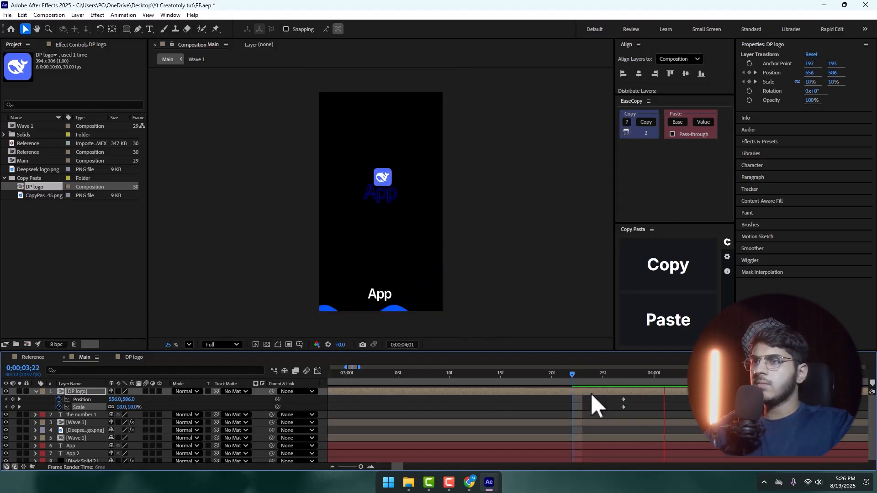
Step: Examine the DP logo's movement and scaling frame by frame between 0;00;03;27 and 0;00;04;04
key(space)
click(623, 385)
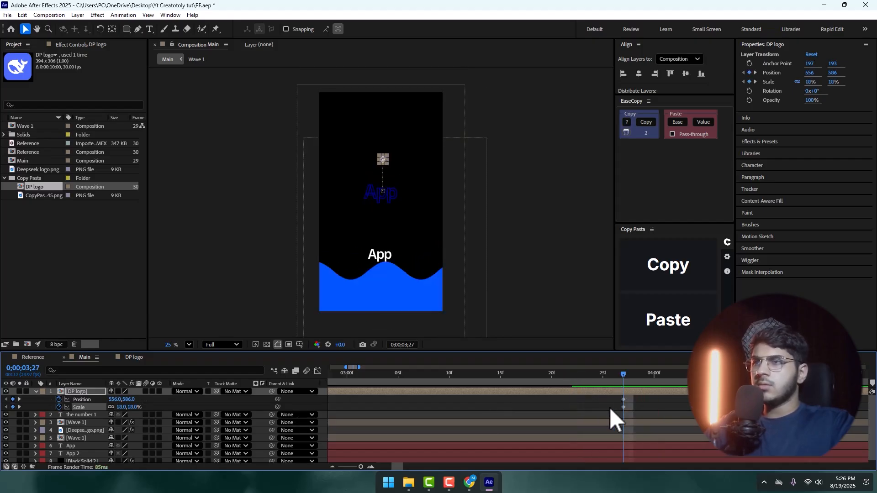
scroll(679, 406, up, 2)
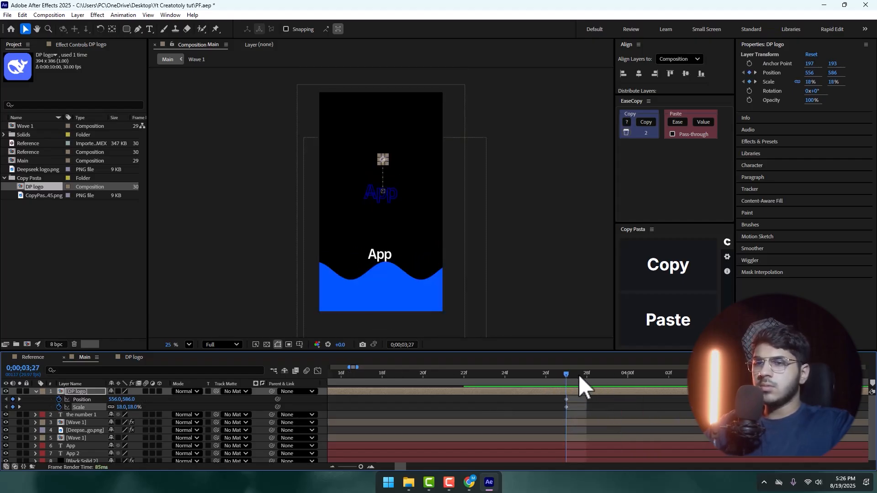
drag(579, 377, 640, 378)
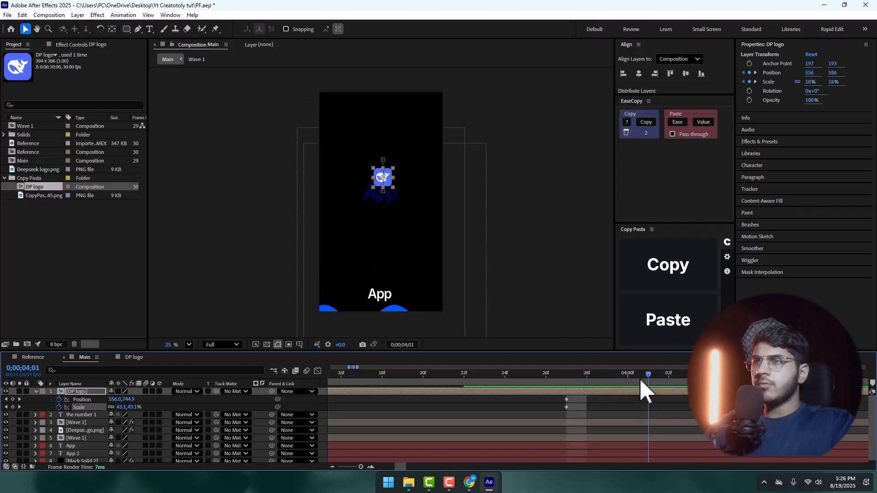
click(161, 402)
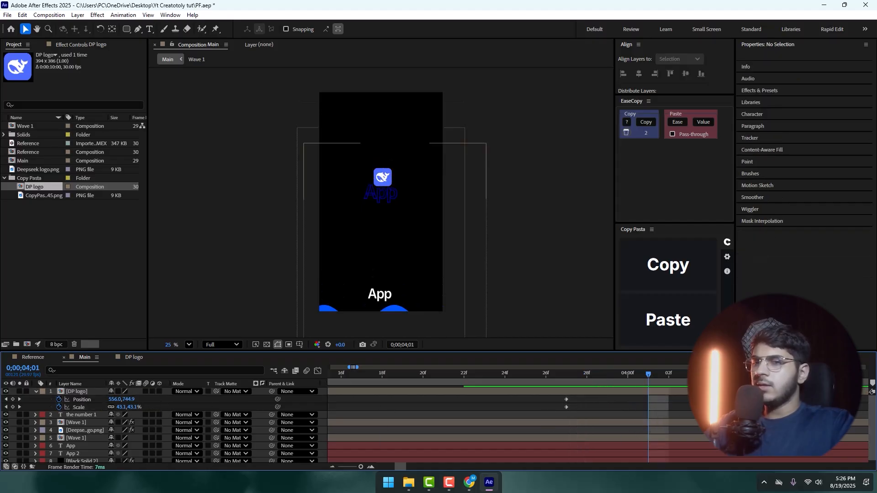
drag(648, 380, 709, 379)
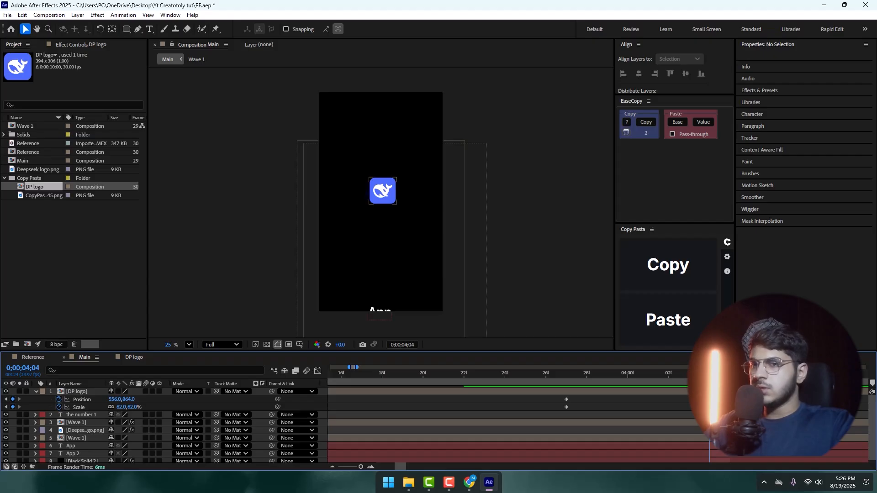
click(709, 407)
drag(709, 374, 647, 373)
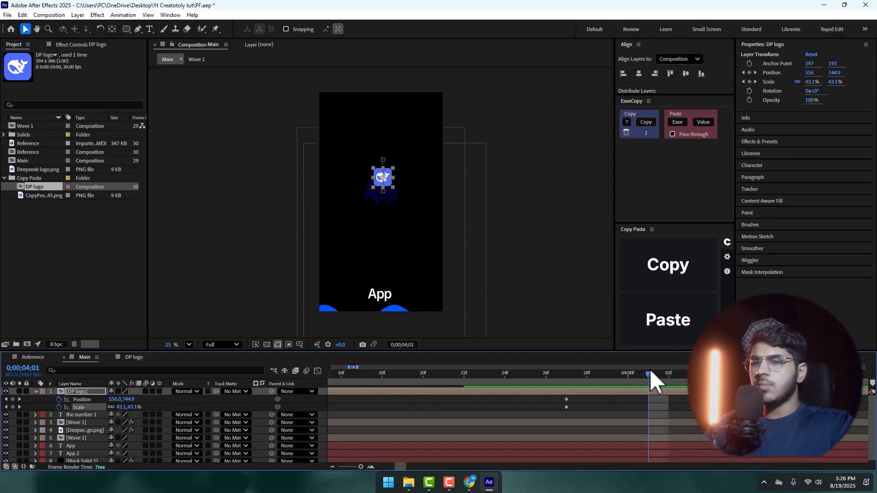
click(633, 406)
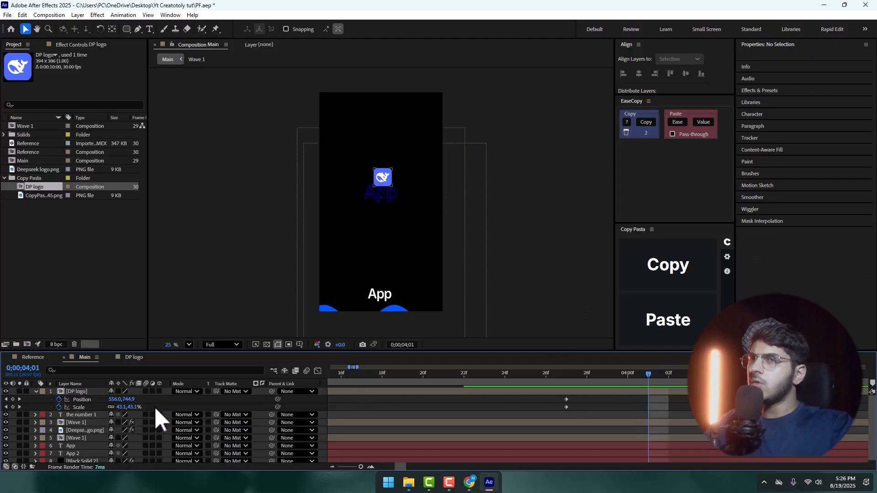
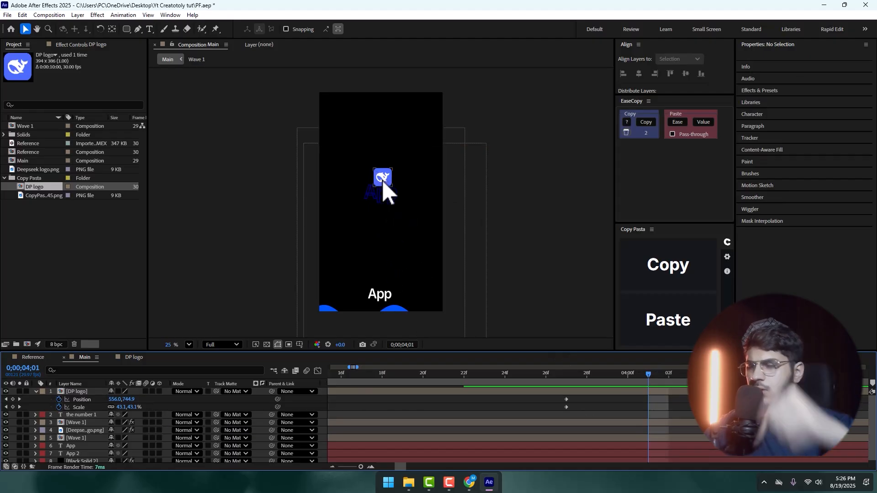
drag(544, 380, 647, 384)
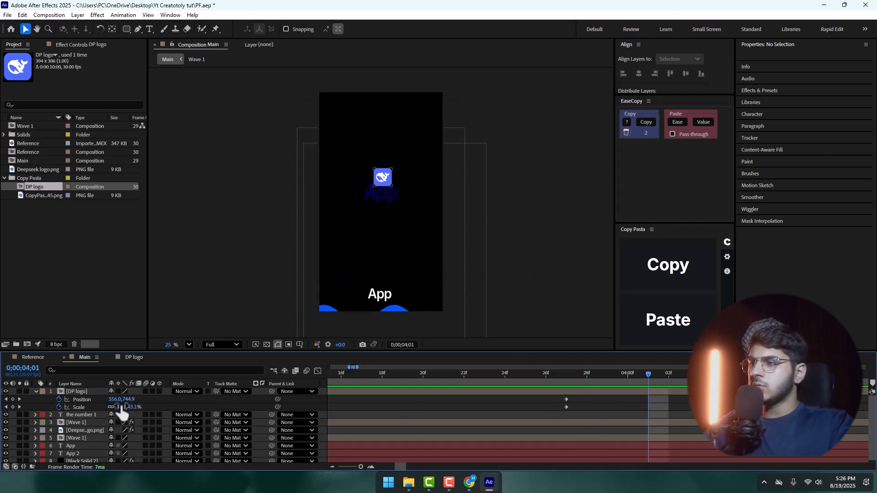
Step: Add a 70% Scale keyframe to the DP logo at 0;00;04;00 and preview the animation
drag(710, 374, 634, 376)
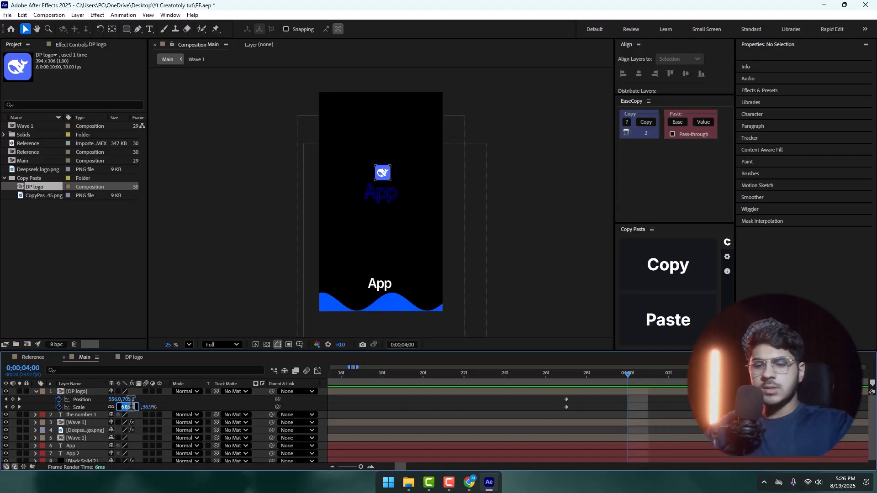
click(131, 404)
text(70)
key(Return)
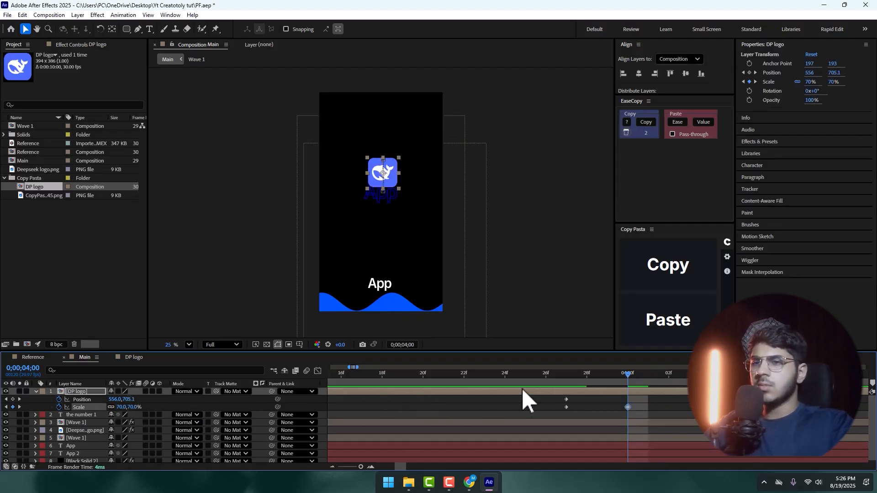
drag(502, 376, 441, 378)
key(space)
key(space)
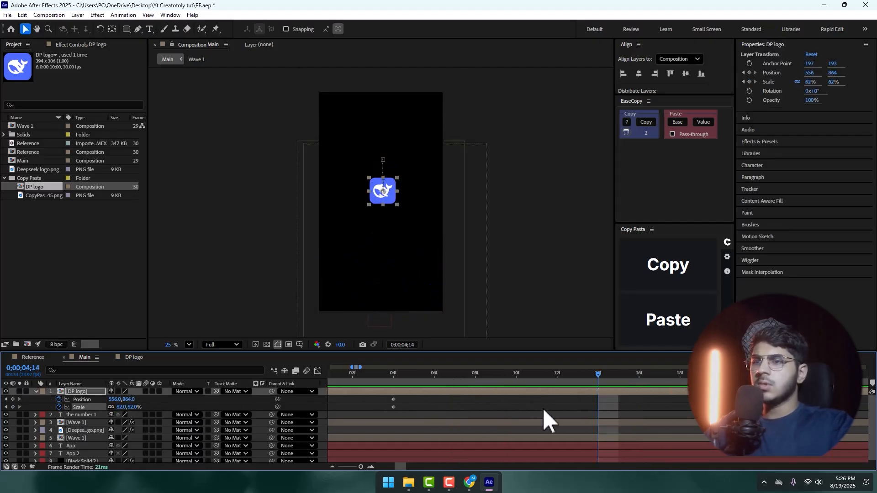
Step: Move the DP logo's middle Scale keyframe to 0;00;04;02 and its ending Position and Scale keyframes to 0;00;04;07
key(minus)
scroll(472, 407, up, 1)
drag(463, 398, 608, 413)
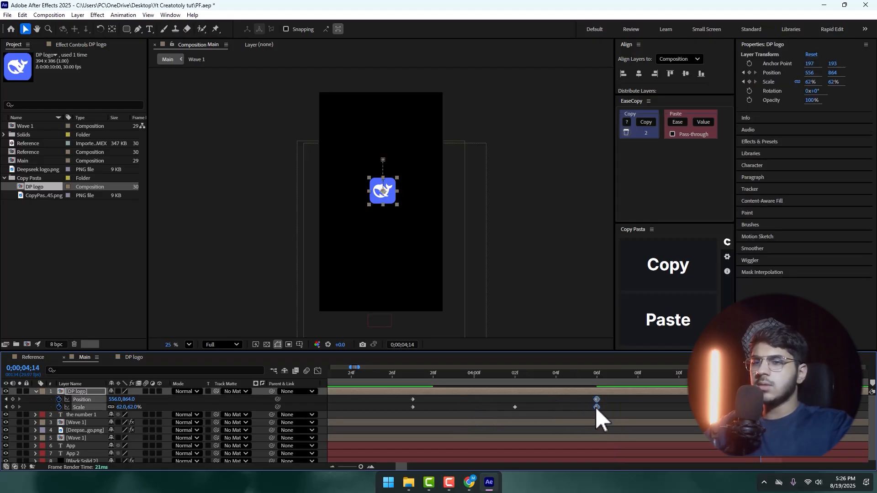
Step: Open the Smart Bounce 1.3 script and dock it between EaseCopy and Copy Pasta
click(171, 15)
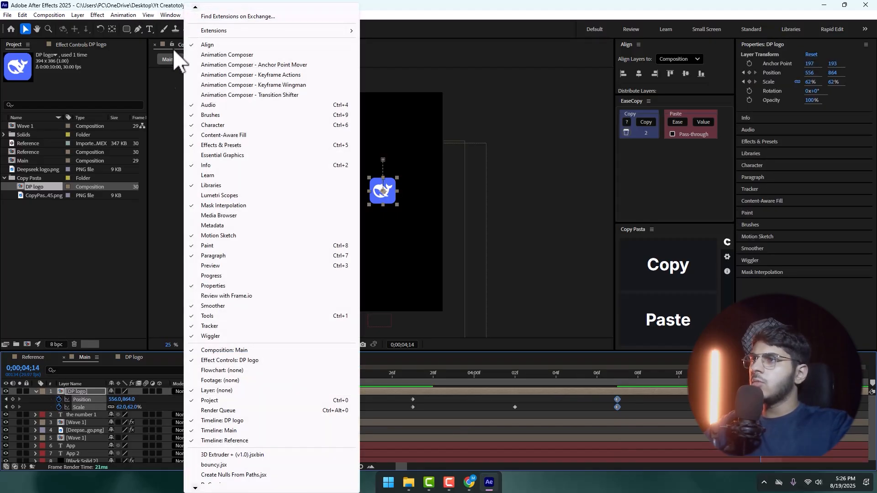
mouse_move(196, 487)
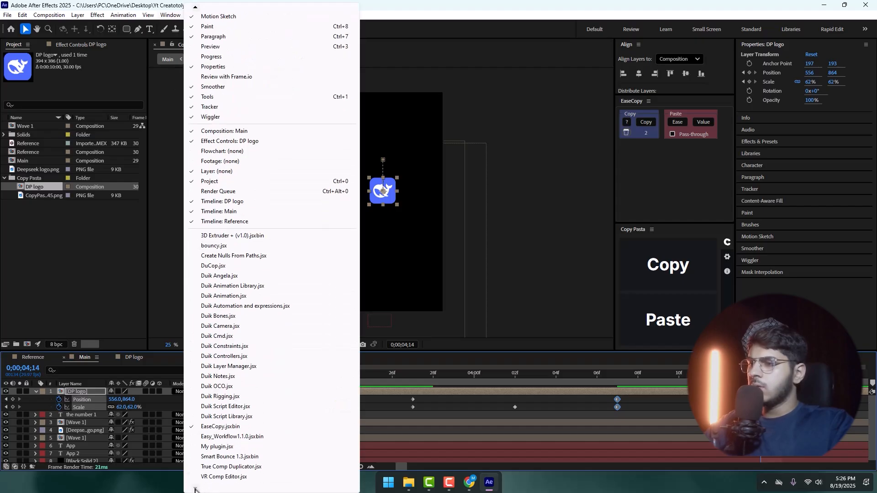
click(211, 458)
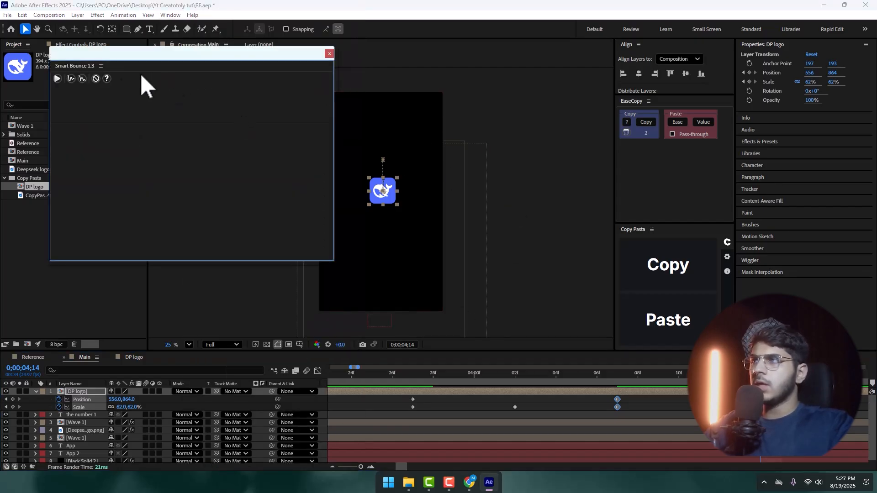
drag(79, 68, 644, 191)
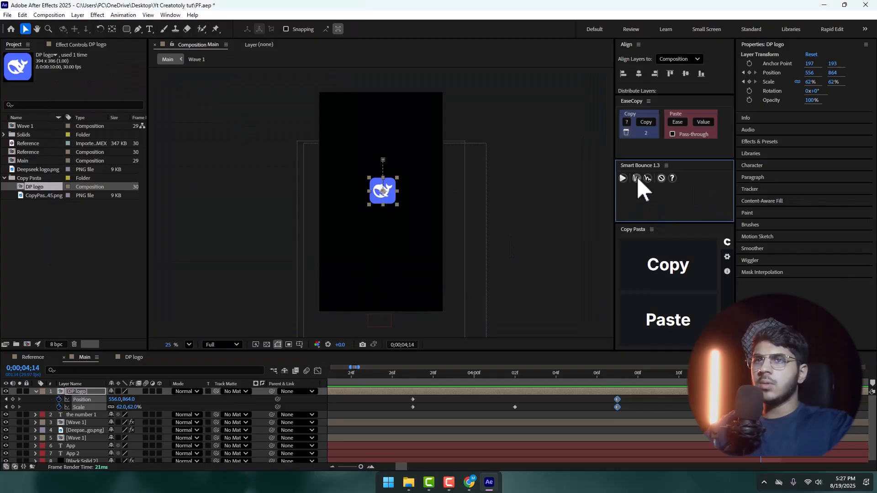
Step: Apply the Smart Bounce Elastic animation to all of the DP logo's Position and Scale keyframes
drag(646, 395, 390, 400)
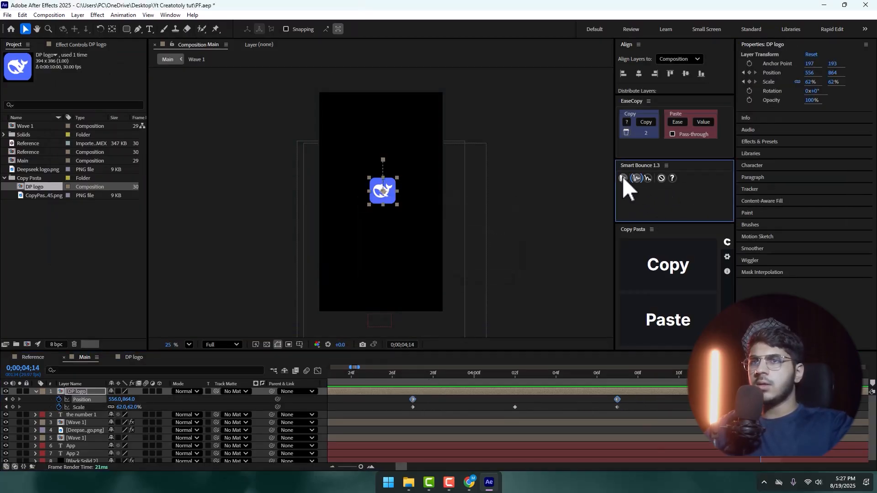
drag(634, 412, 376, 421)
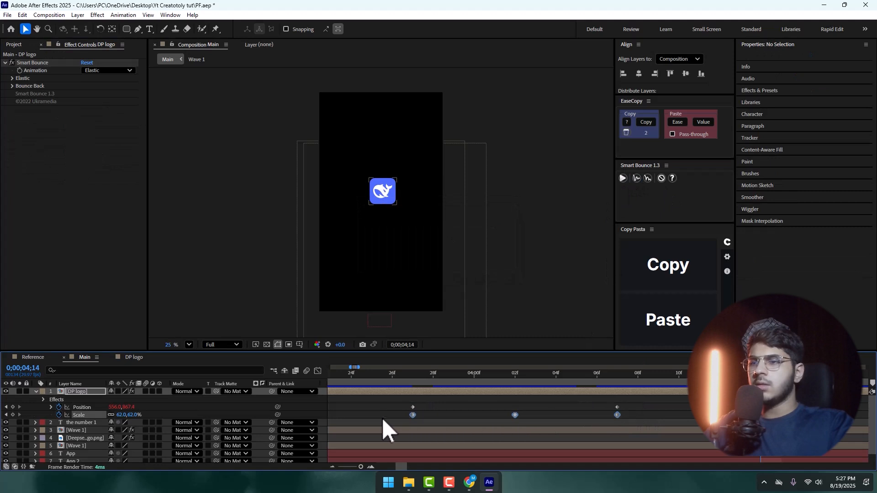
click(636, 178)
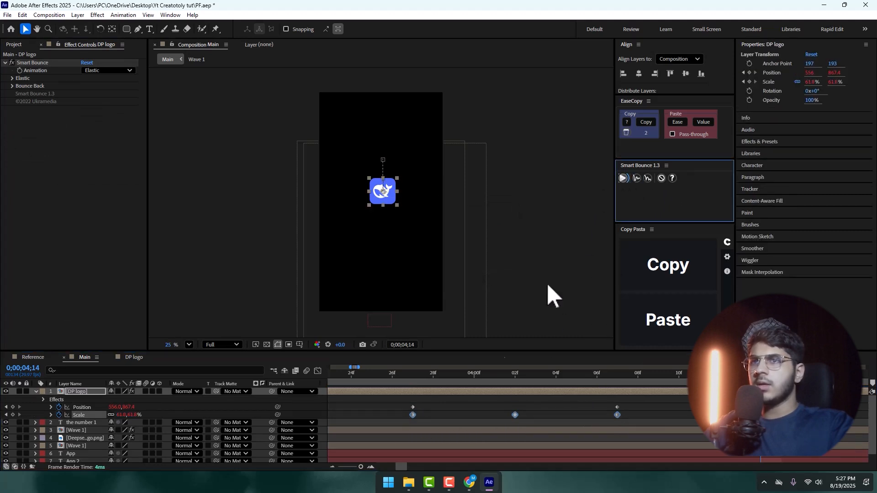
Step: Preview the DP logo's elastic animation from 0;00;03;23 and again from 0;00;03;04
click(387, 420)
click(338, 380)
key(space)
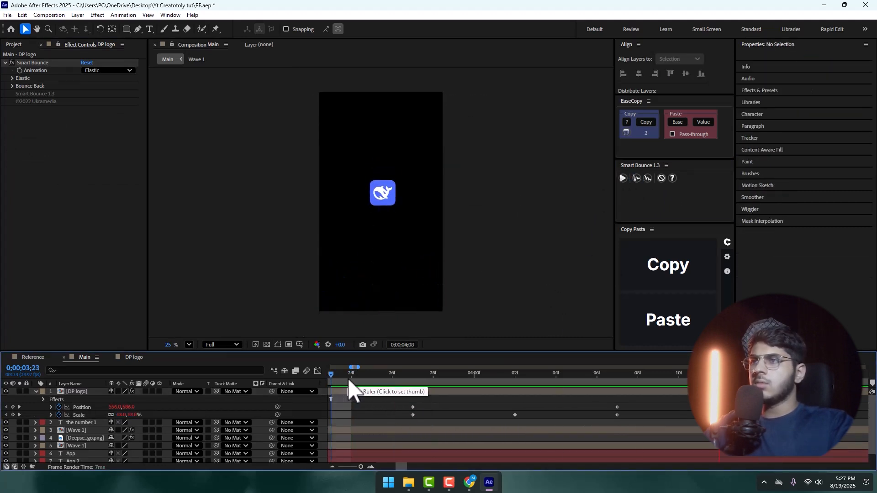
key(space)
scroll(636, 415, down, 3)
click(524, 380)
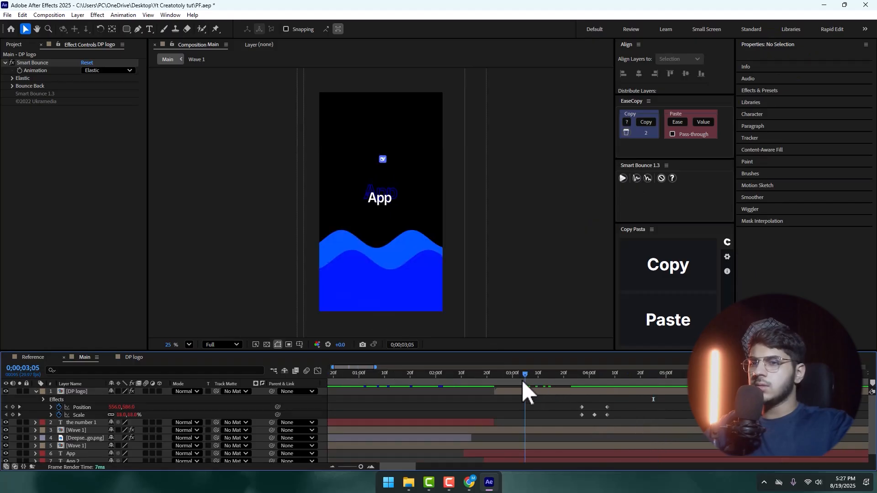
key(space)
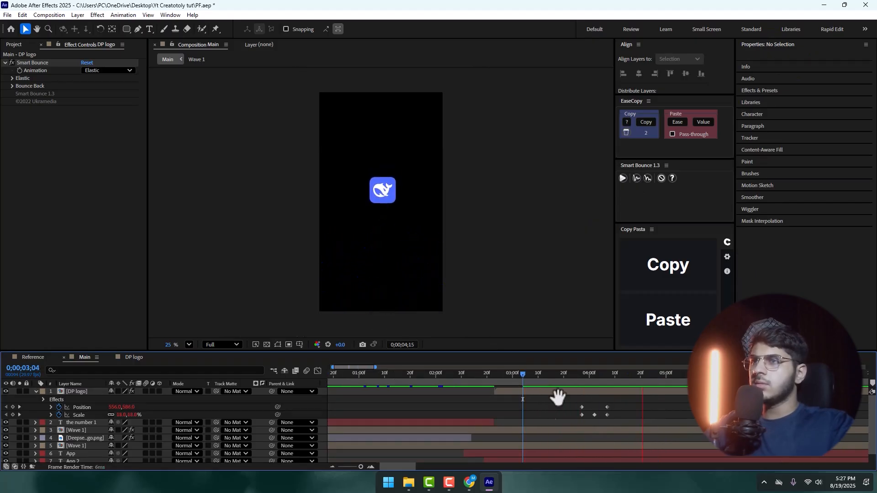
key(space)
Step: Remove Smart Bounce from the DP logo and preview the plain keyframed animation from 0;00;03;21
scroll(600, 421, up, 3)
scroll(594, 421, up, 3)
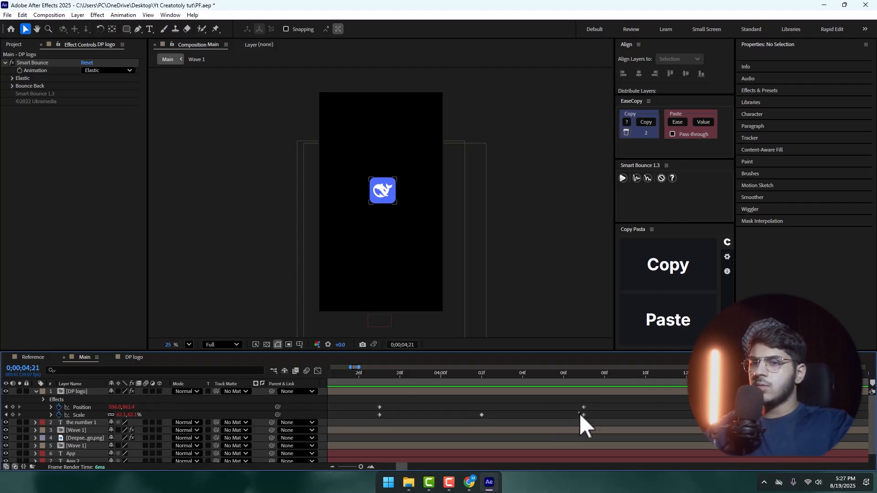
click(584, 415)
click(661, 178)
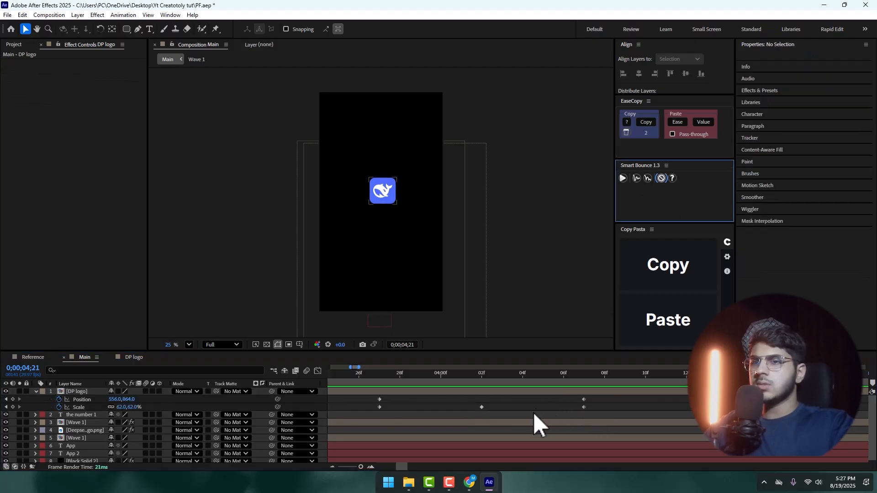
drag(447, 376, 379, 379)
key(space)
key(space)
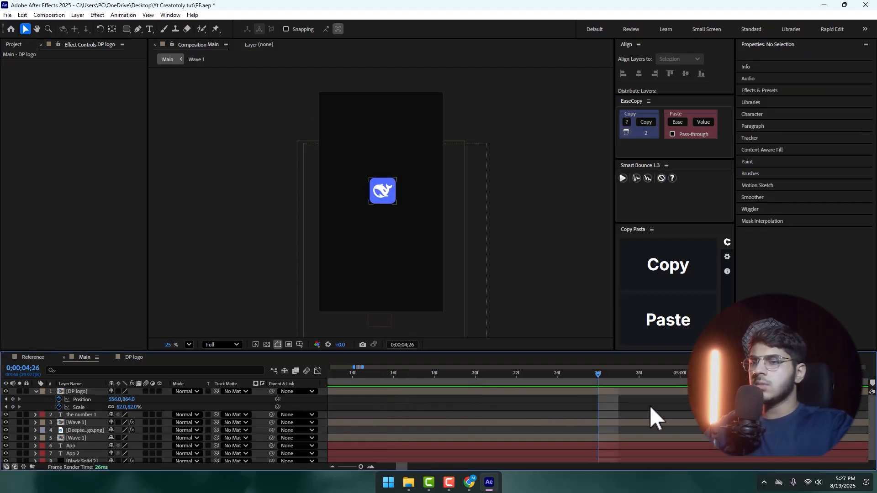
scroll(641, 404, down, 2)
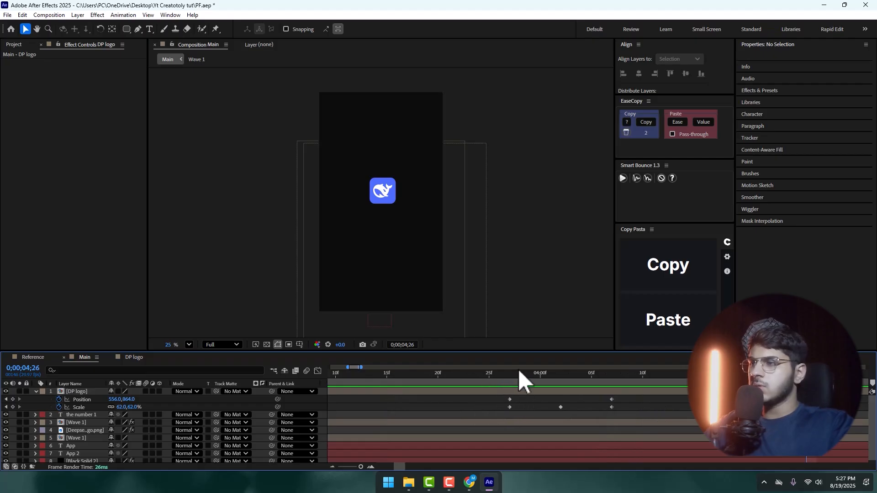
click(444, 386)
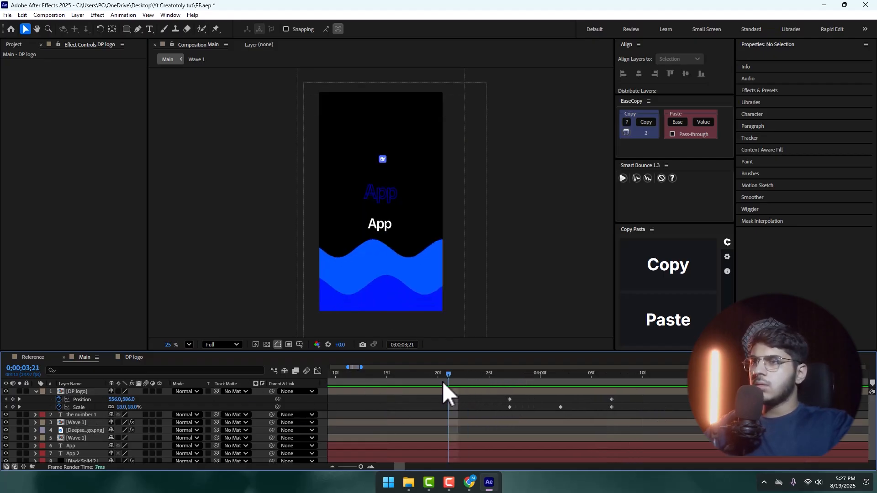
key(space)
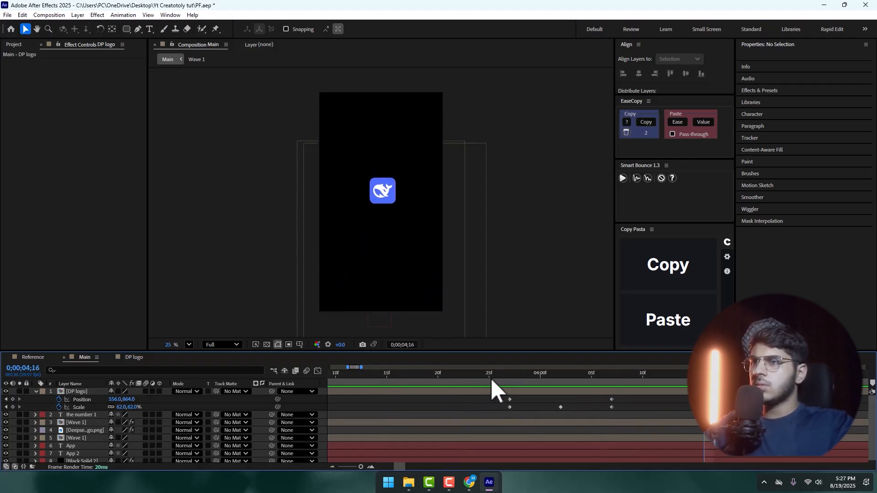
Step: Keyframe the DP logo's Opacity to fade in from 0;00;03;27 to 100% at 0;00;04;03 and preview the result
click(489, 381)
click(509, 382)
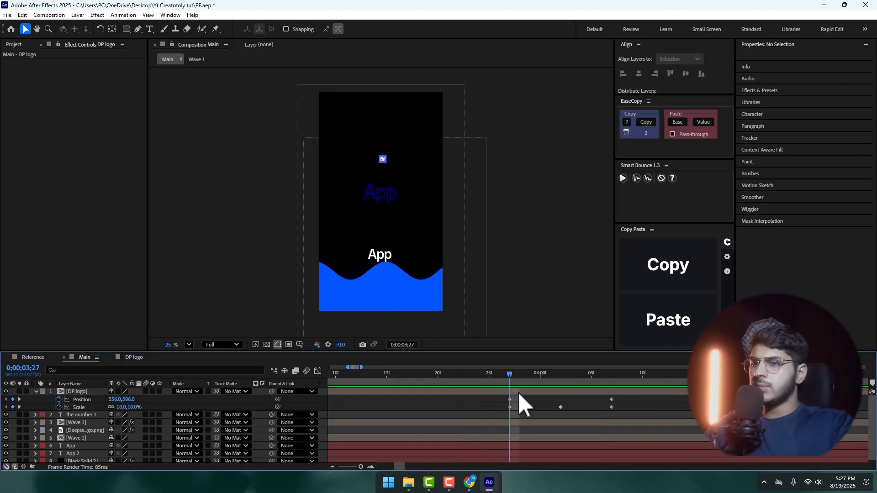
click(518, 393)
key(t)
click(58, 399)
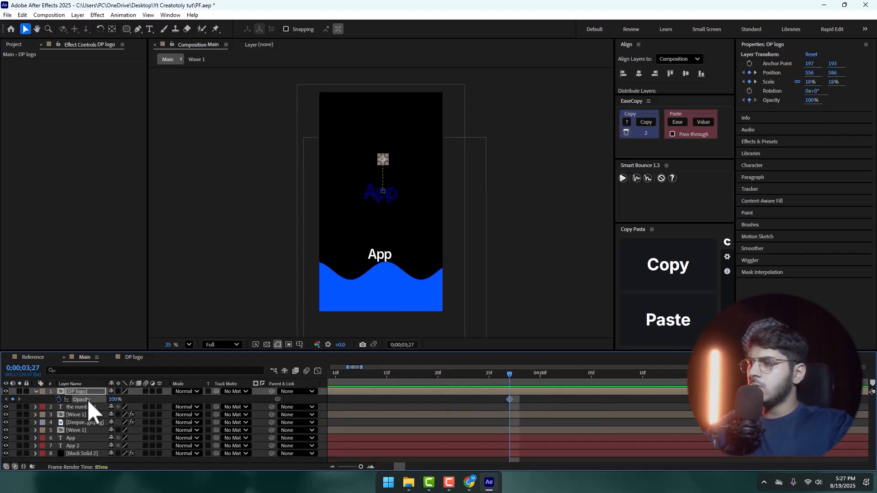
drag(115, 399, 40, 402)
drag(510, 386, 572, 391)
drag(111, 400, 430, 400)
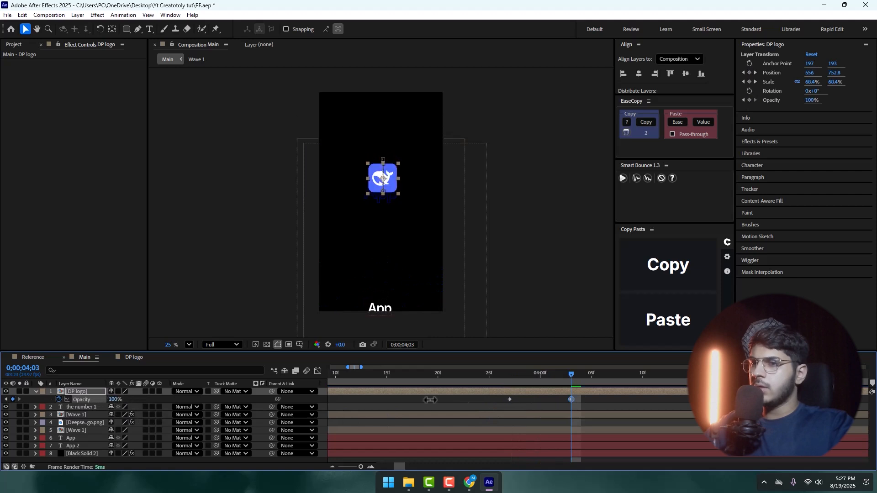
click(428, 380)
key(space)
key(space)
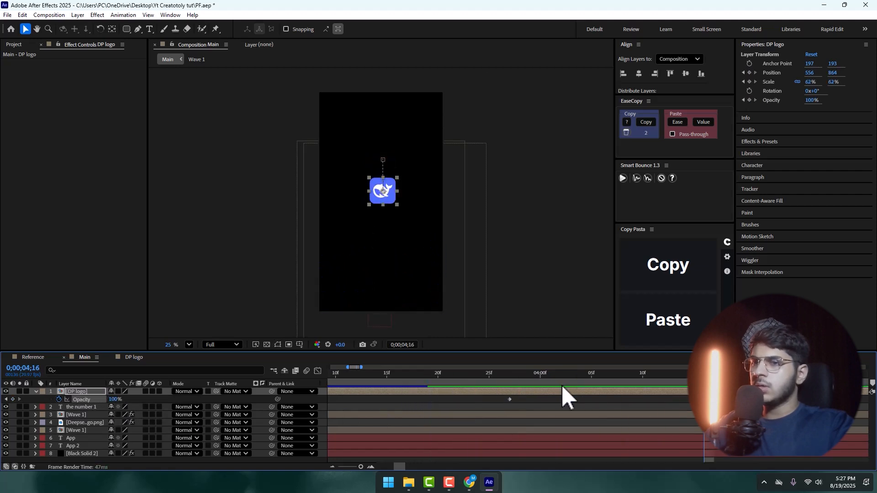
Step: Move the DP logo's middle Scale keyframe to 0;00;04;00, ending Opacity keyframe to 0;00;04;01, and ending Position and Scale keyframes to 0;00;04;05
key(u)
drag(632, 394, 542, 407)
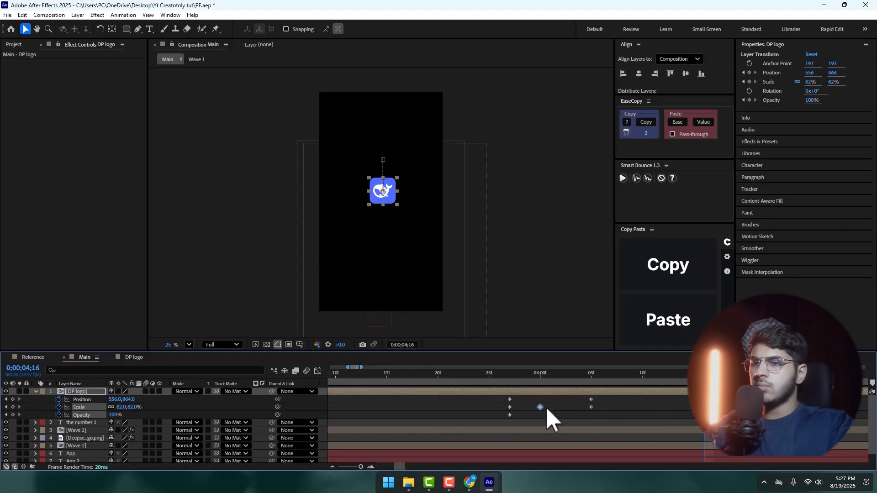
click(525, 399)
key(Page_Up)
key(Page_Up)
key(Page_Up)
key(Page_Up)
drag(496, 382, 608, 387)
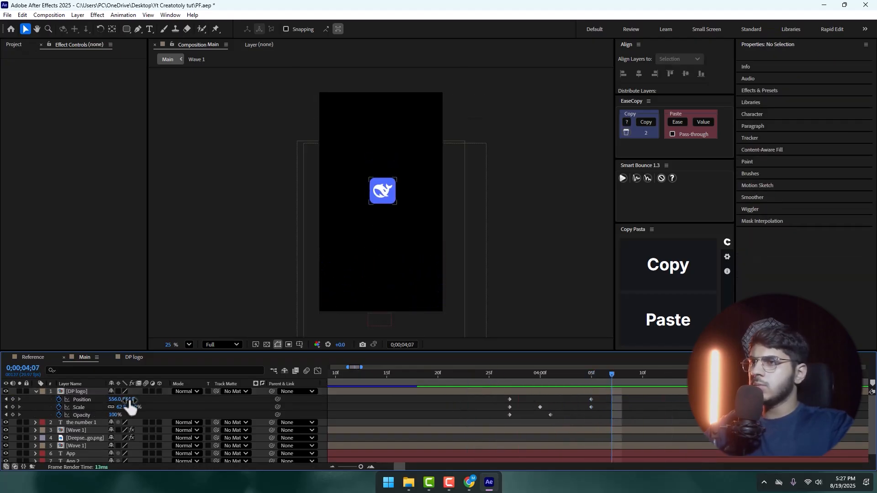
Step: Try extra Position keyframes on the DP logo after 0;00;04;05, preview the motion, and delete those keyframes
drag(130, 400, 96, 402)
scroll(628, 414, up, 1)
key(Page_Down)
drag(507, 374, 433, 375)
key(space)
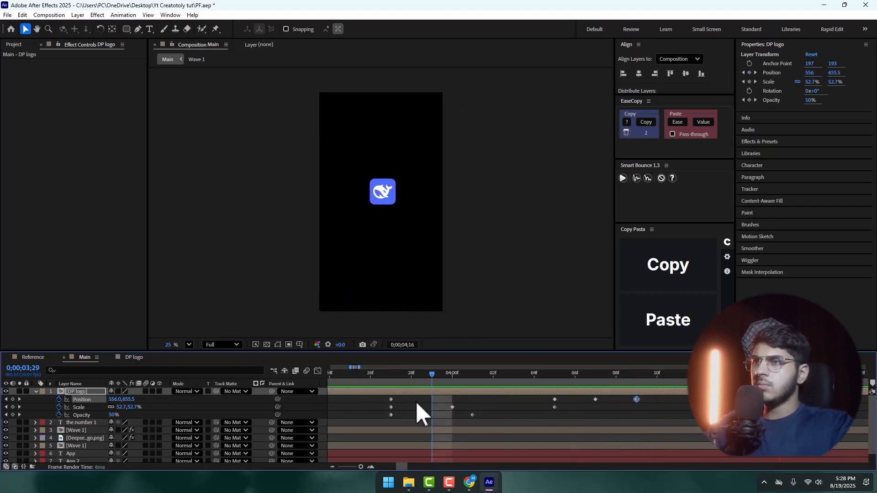
key(space)
scroll(650, 411, down, 1)
scroll(649, 422, down, 1)
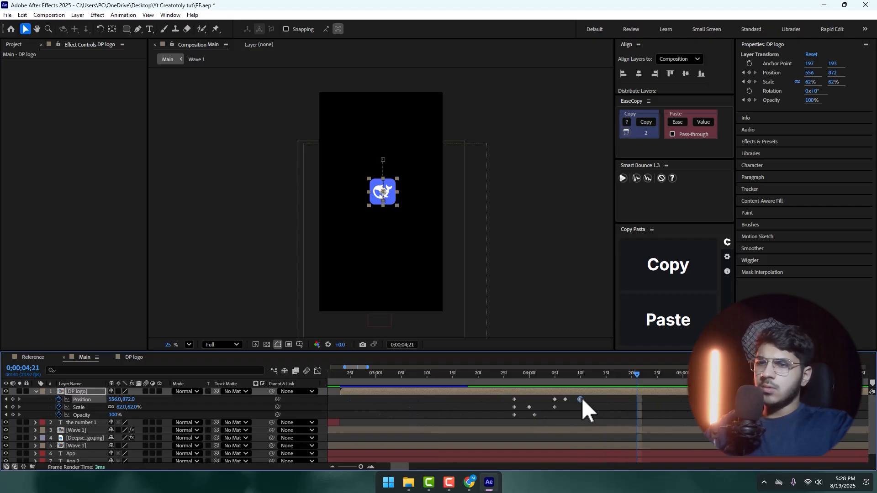
drag(579, 397, 501, 402)
key(Delete)
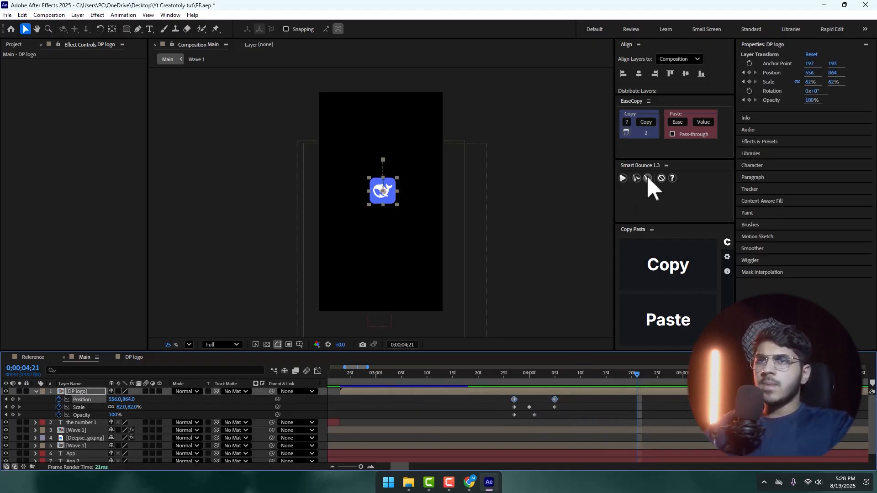
Step: Try Smart Bounce with the Bounce Back animation on the DP logo's Position keyframes and preview it from 0;00;03;18
click(622, 178)
click(467, 378)
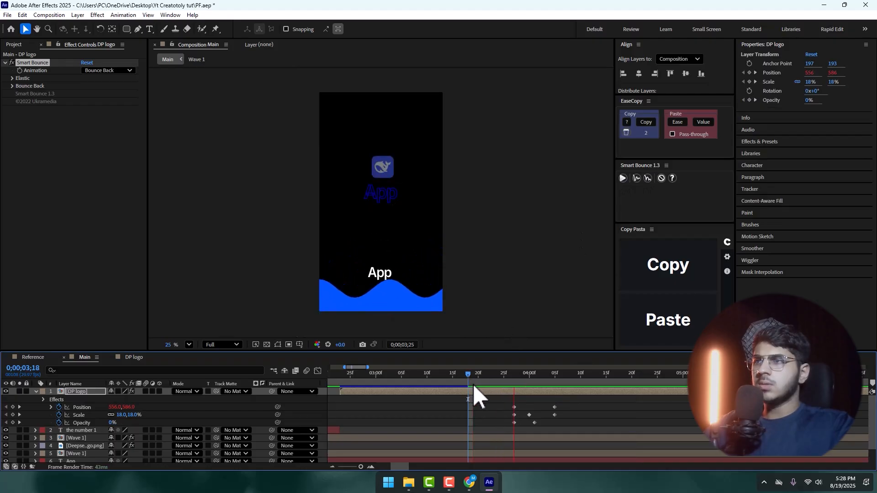
key(space)
scroll(511, 396, up, 3)
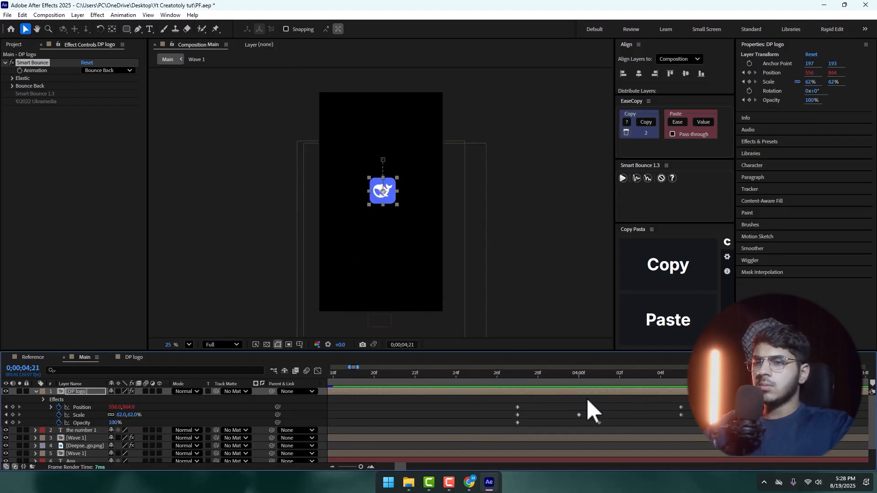
drag(379, 380, 353, 383)
key(space)
key(space)
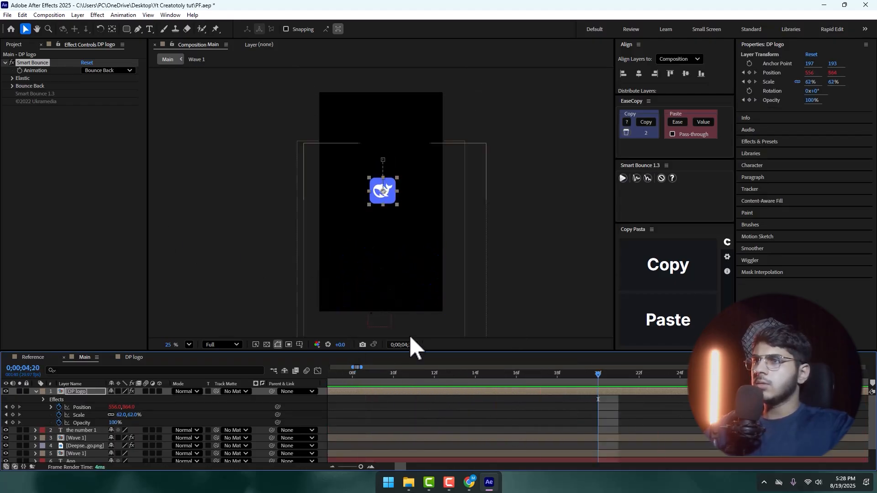
Step: Apply the Elastic Smart Bounce to the DP logo's Position keyframes and preview it from 0;00;03;20
scroll(550, 402, down, 3)
drag(497, 401, 436, 409)
click(636, 178)
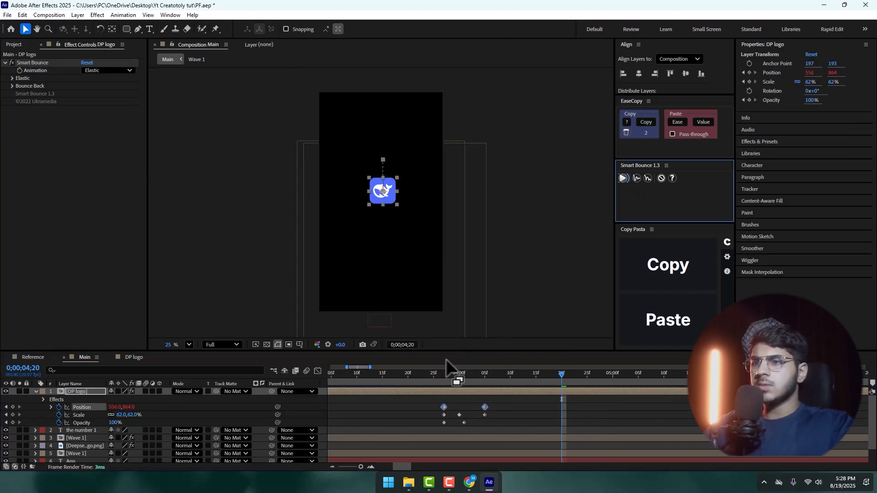
drag(450, 372, 397, 382)
key(space)
scroll(414, 398, up, 2)
key(space)
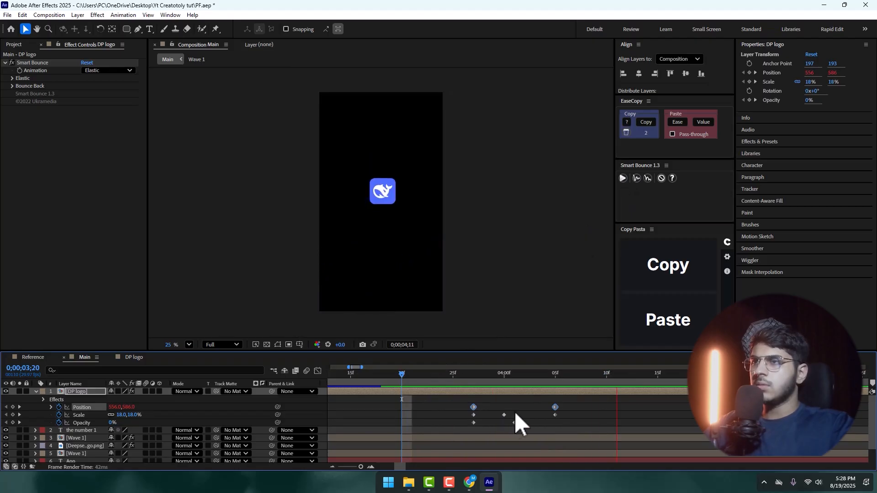
Step: Set the DP logo's Smart Bounce Elastic Amplitude to 25 and preview the animation from 0;00;03;18
click(13, 78)
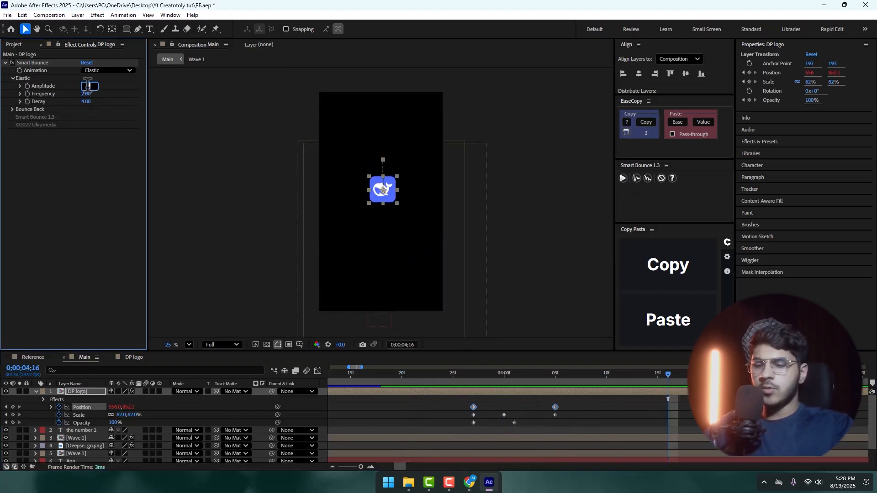
key(Return)
click(381, 380)
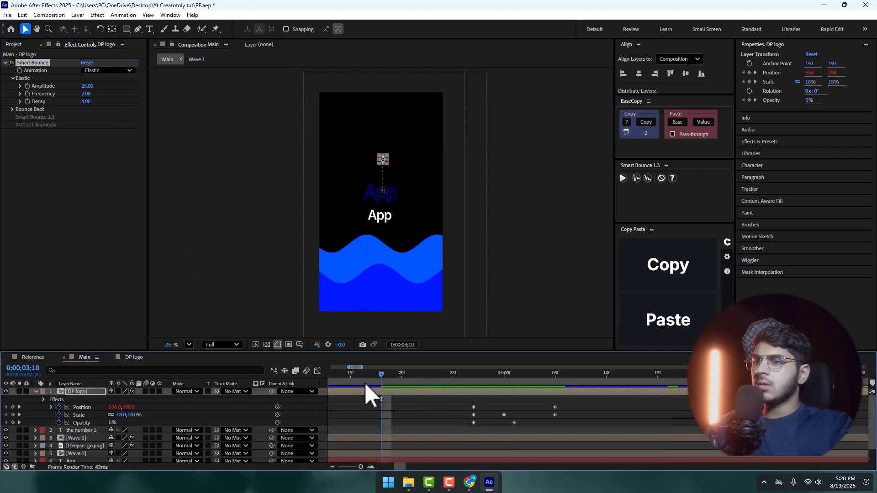
key(space)
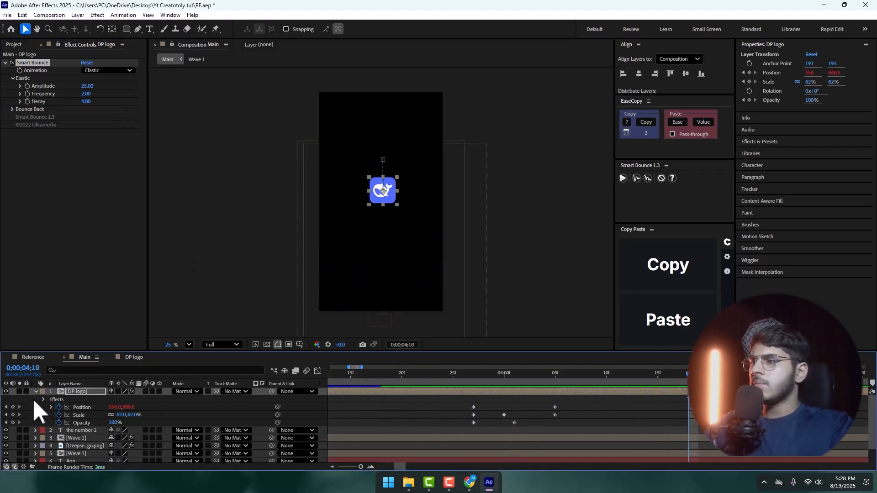
Step: Create a null object in the Main composition and parent the DP logo to it
right_click(34, 399)
click(56, 338)
right_click(26, 403)
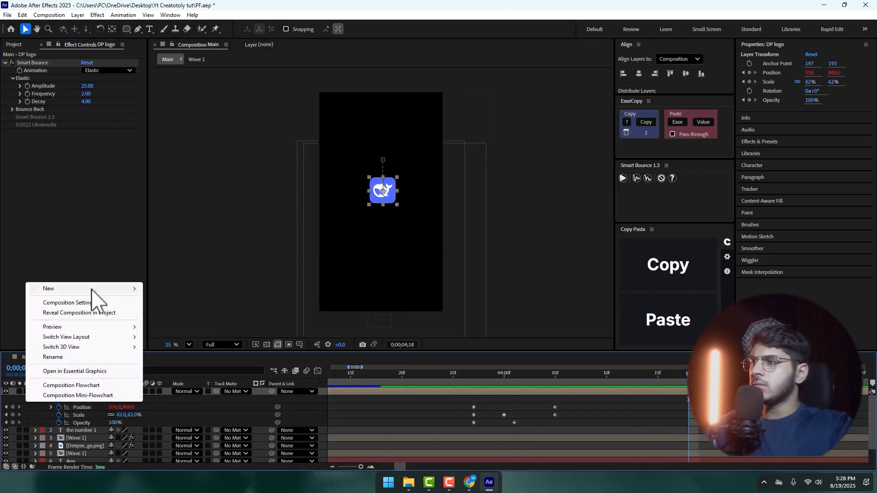
mouse_move(91, 289)
click(172, 342)
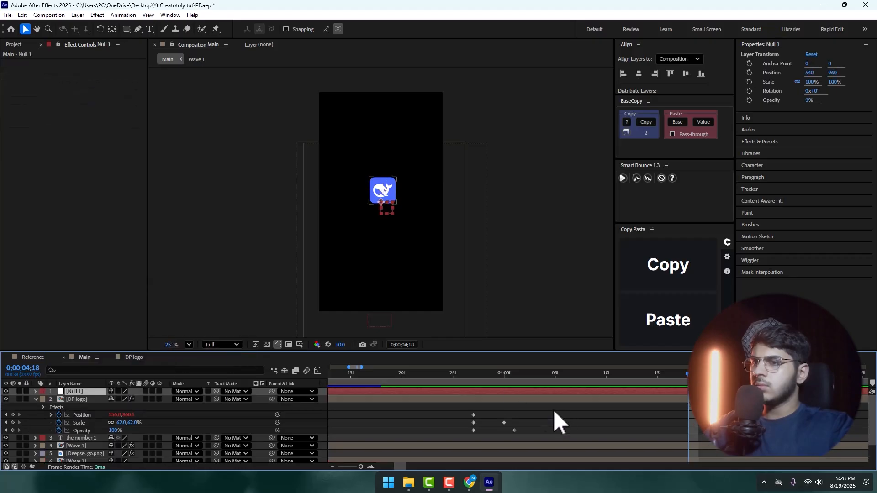
drag(254, 399, 95, 391)
Step: Enable Position keyframing on the null object and move its anchor point onto the logo's centre, at about 4, -108
key(s)
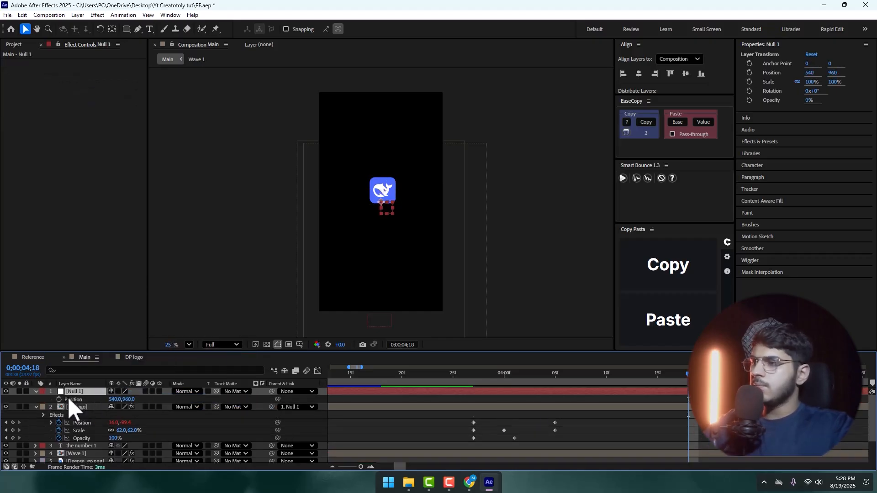
click(59, 399)
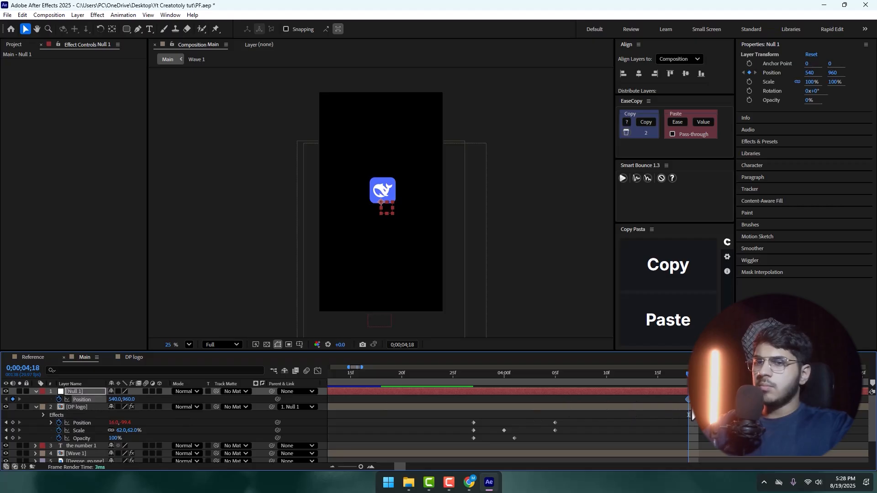
drag(687, 399, 545, 399)
click(112, 29)
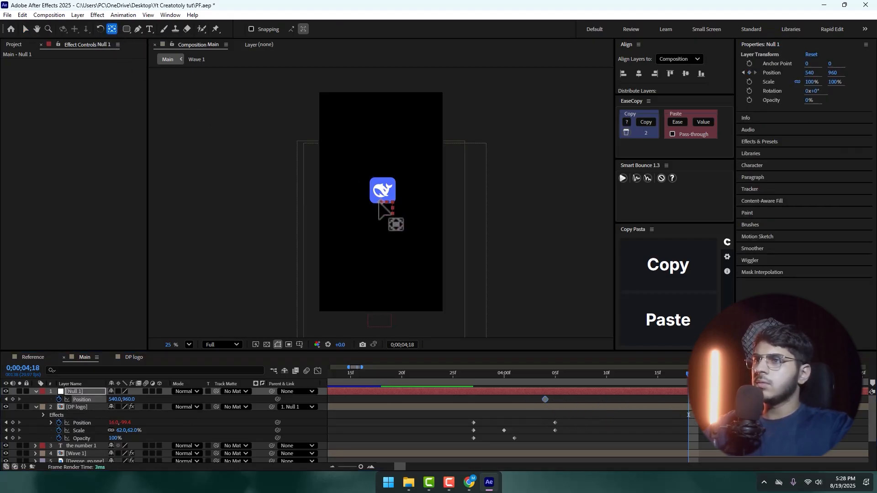
drag(382, 200, 382, 190)
click(27, 31)
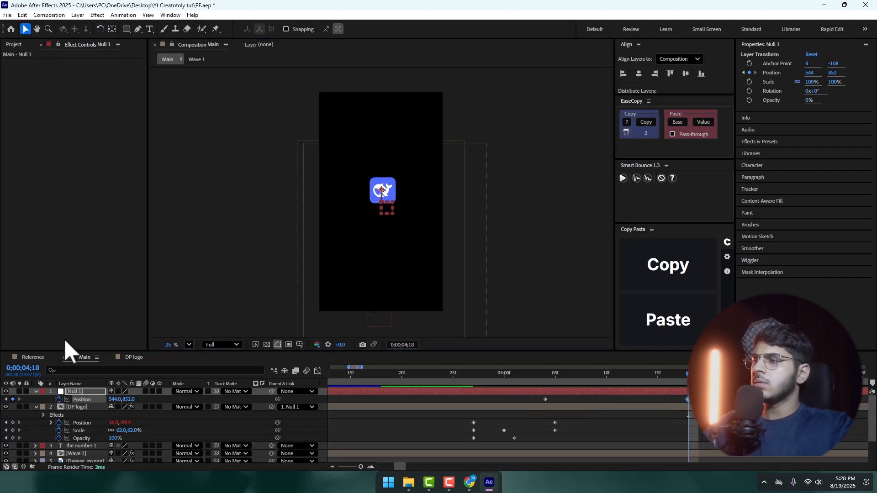
Step: Restart the null's Position keyframing with a keyframe at 0;00;04;07 and set its Position to 245, 565 at 0;00;04;15
double_click(59, 399)
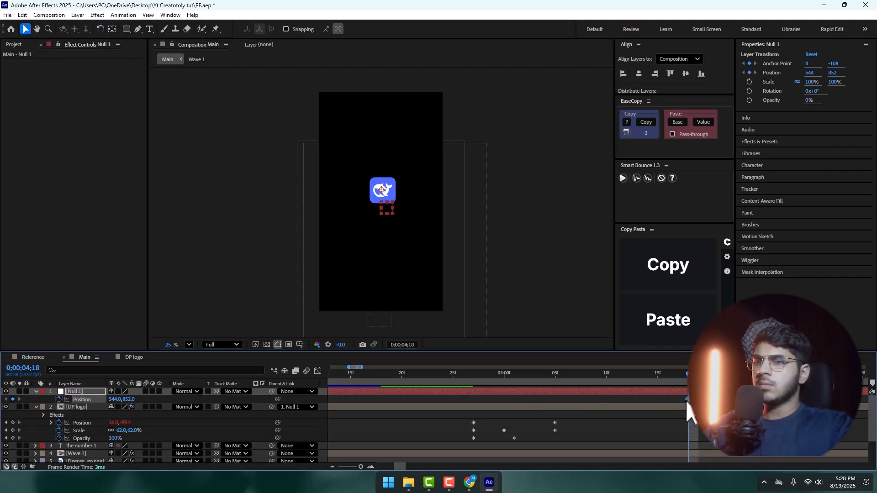
drag(556, 400, 576, 400)
drag(492, 376, 658, 388)
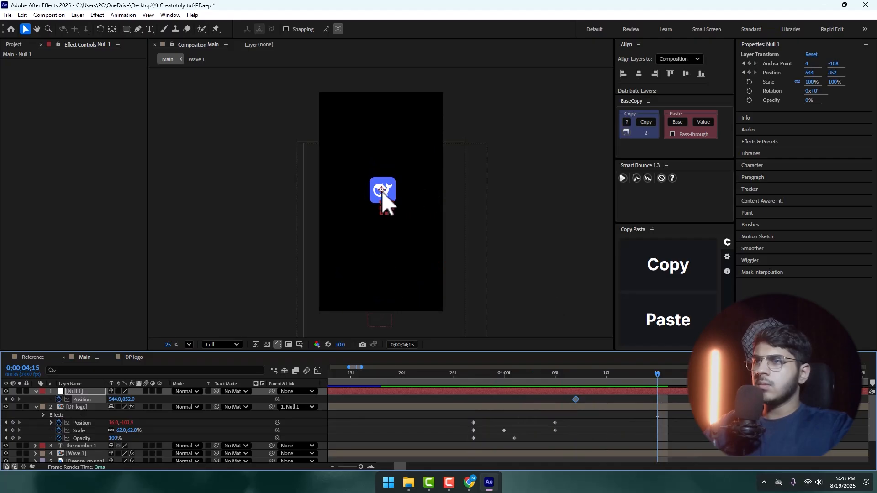
drag(113, 399, 5, 407)
mouse_move(114, 400)
mouse_down()
mouse_move(94, 400)
mouse_move(118, 401)
mouse_up()
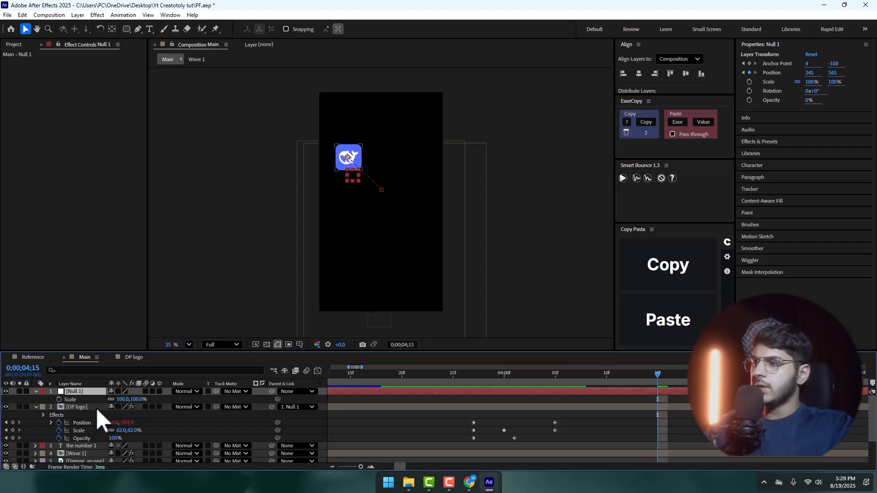
Step: Keyframe the null's Scale from 100% at 0;00;04;07 to 77% at 0;00;04;15
click(59, 400)
key(u)
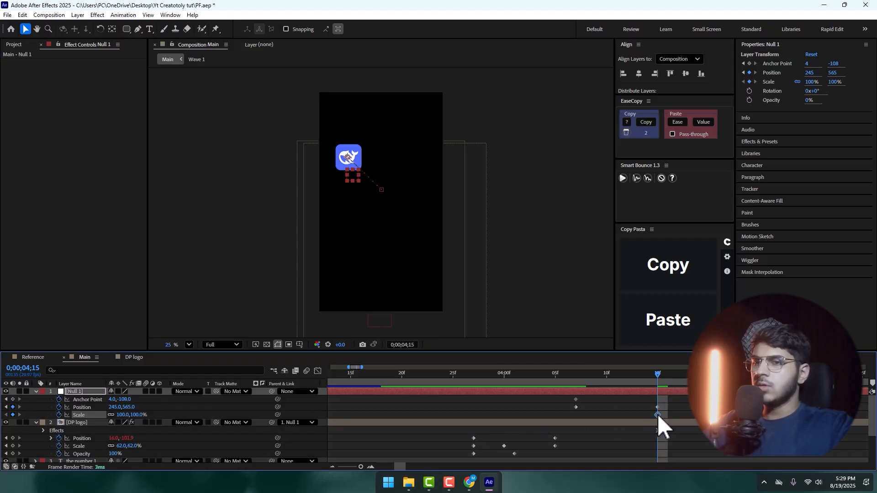
drag(657, 414, 576, 415)
drag(123, 414, 111, 413)
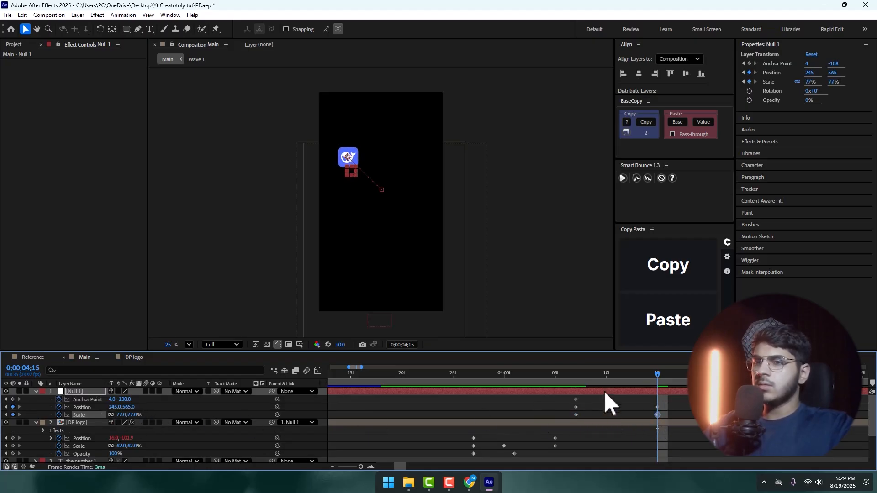
Step: Preview the null's move from 0;00;03;29 and delete its stray Anchor Point keyframe
click(493, 374)
key(space)
click(575, 400)
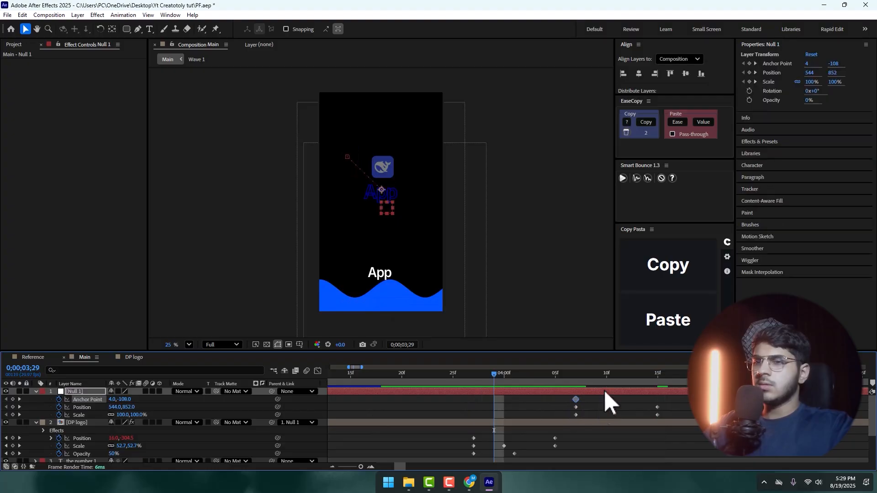
key(Delete)
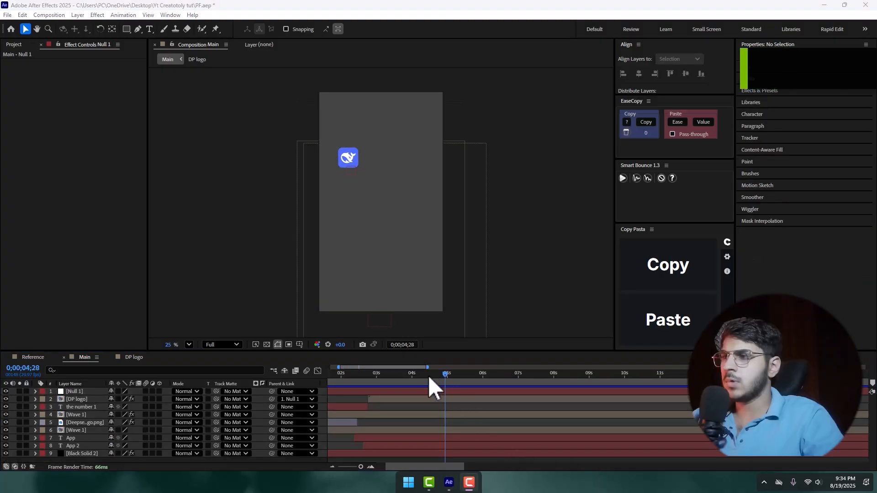
Step: Apply the Elastic Smart Bounce to the null's Position and Scale keyframes
click(73, 391)
key(u)
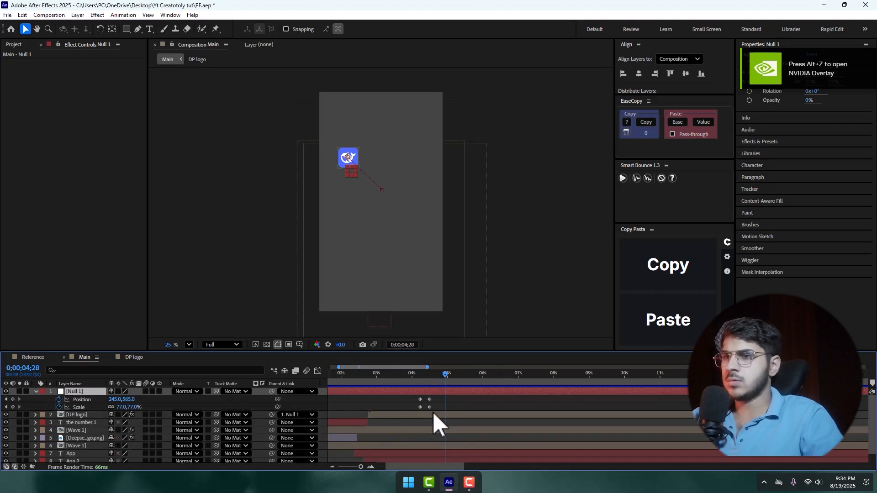
drag(407, 396, 446, 408)
scroll(412, 403, up, 1)
drag(395, 378, 420, 409)
click(623, 178)
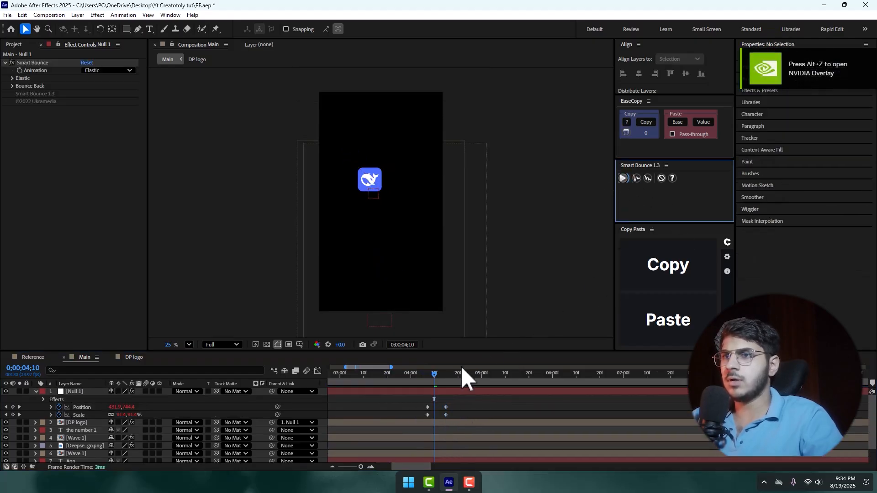
Step: Preview the logo's elastic move and shrink from 0;00;03;16 and again from 0;00;03;12
click(377, 375)
key(space)
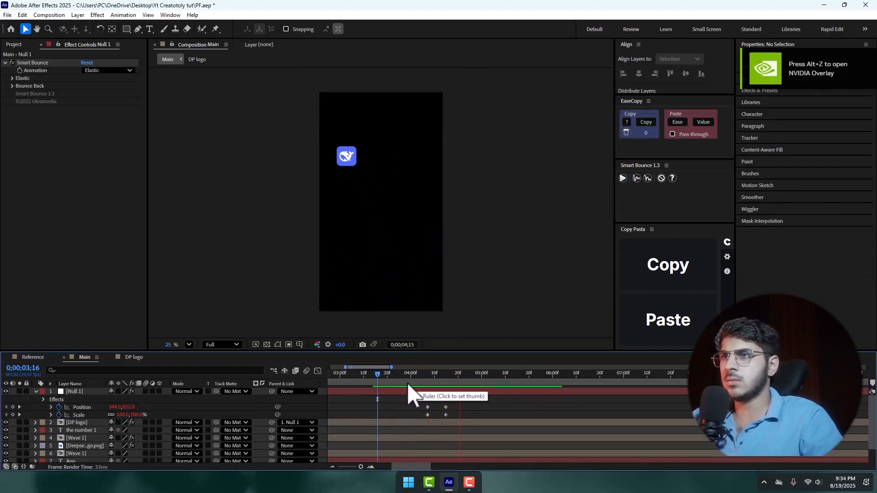
click(368, 375)
key(space)
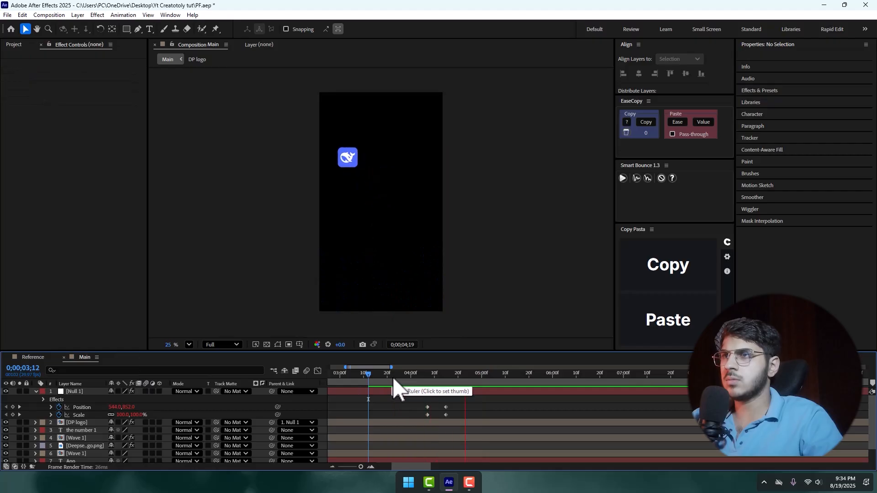
key(space)
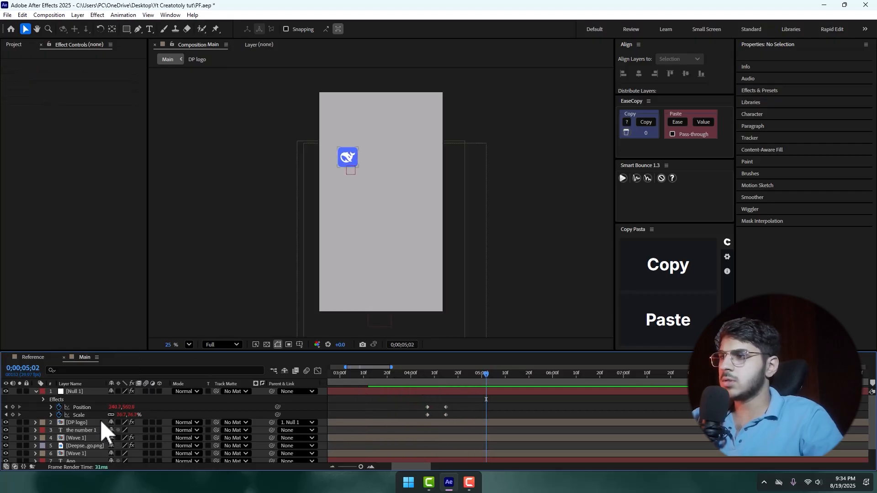
Step: Move the black solid's ending Fill Color keyframe to 0;00;04;28 and preview the background's change to white from 0;00;04;05
scroll(67, 431, down, 1)
click(73, 457)
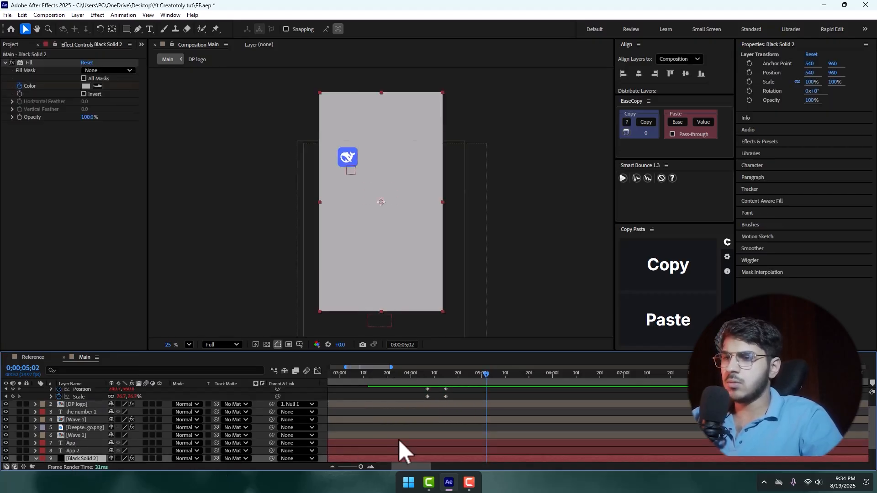
key(u)
drag(461, 458, 478, 451)
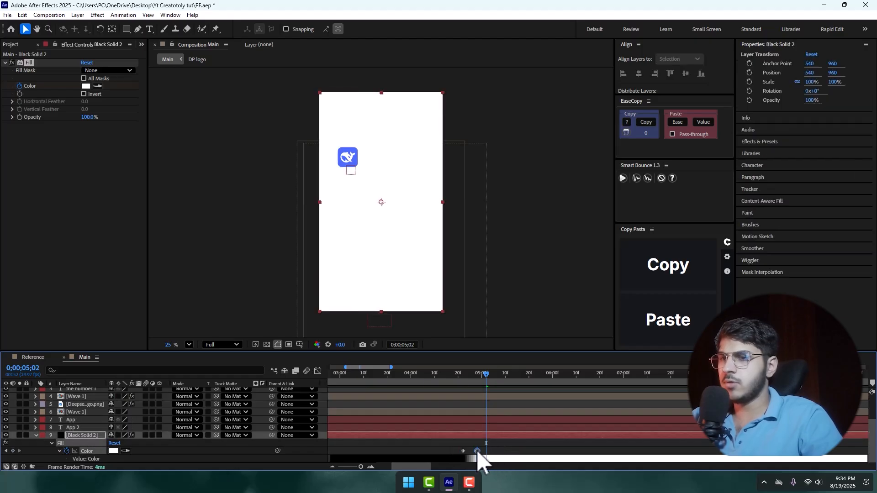
click(422, 376)
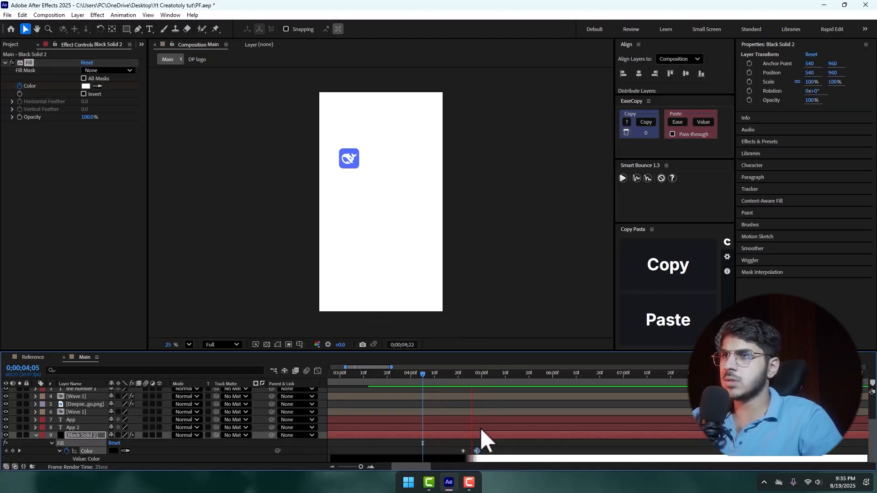
key(space)
drag(483, 448, 451, 451)
click(425, 375)
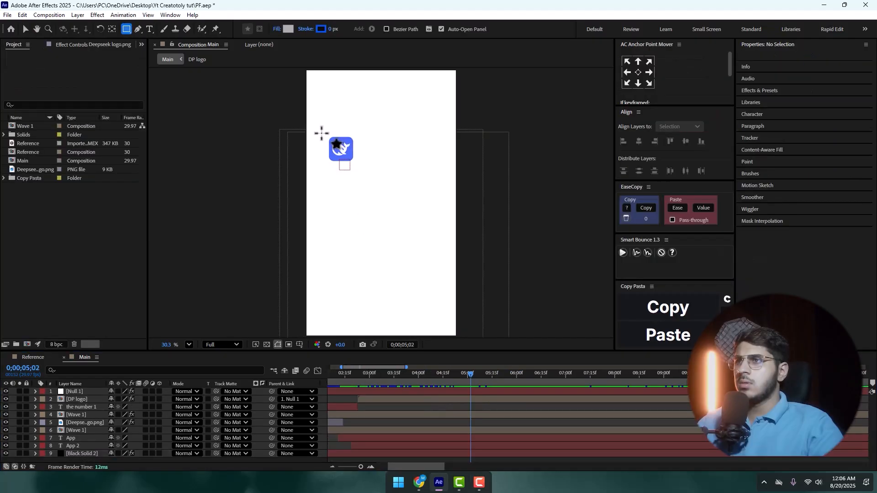
Step: Draw a rectangle of about 894 by 270.5 px across the upper part of the composition and centre its anchor point
mouse_move(319, 133)
mouse_down()
mouse_move(363, 155)
mouse_move(445, 171)
mouse_up()
click(26, 29)
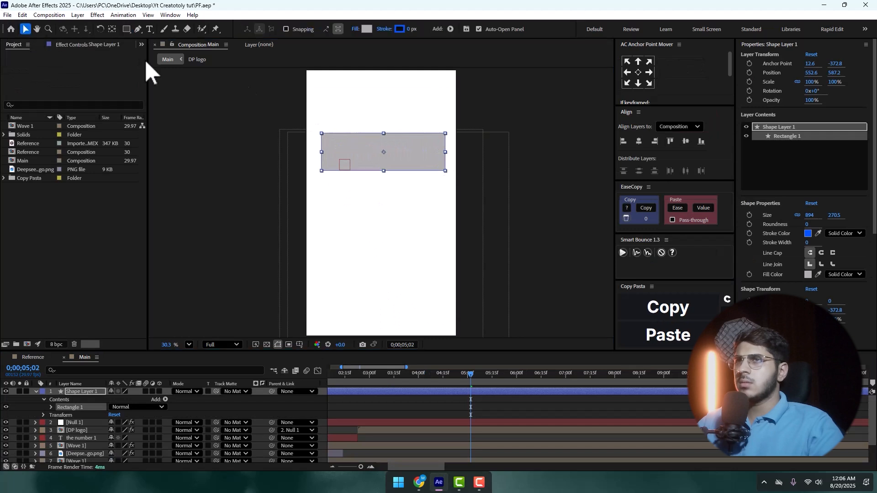
click(637, 72)
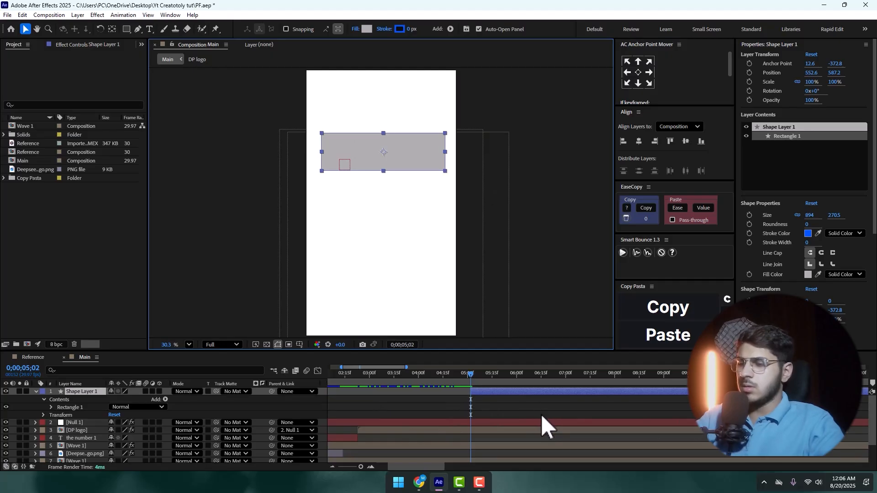
Step: Reveal the keyframed Fill Color property of the Black Solid 2 layer in the Main composition
key(XF86AudioMute)
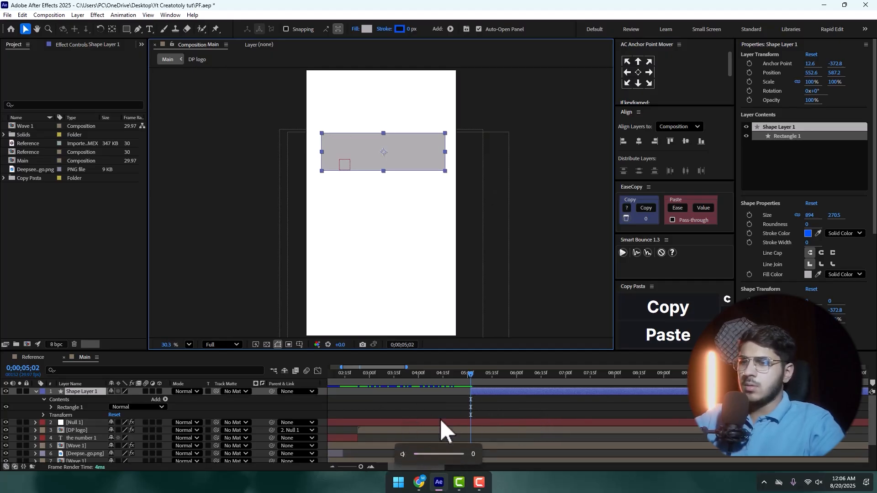
drag(420, 380, 454, 388)
drag(439, 467, 467, 466)
scroll(450, 449, down, 2)
scroll(483, 450, down, 2)
click(446, 458)
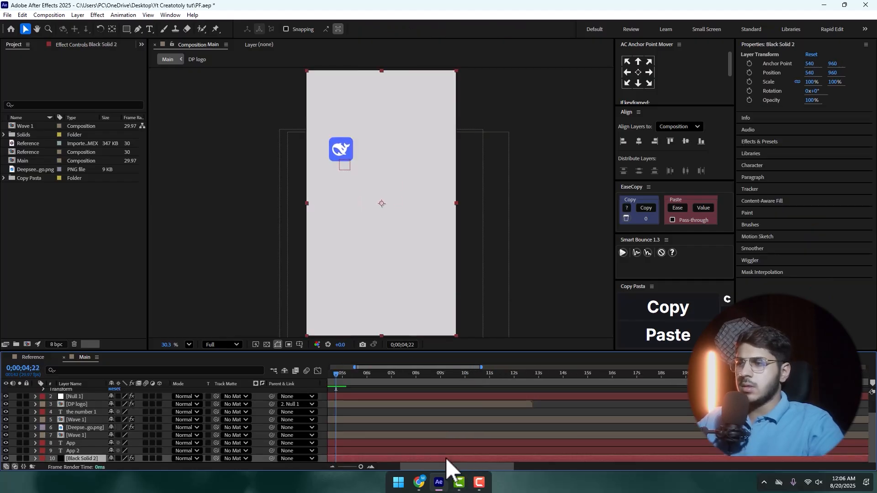
key(u)
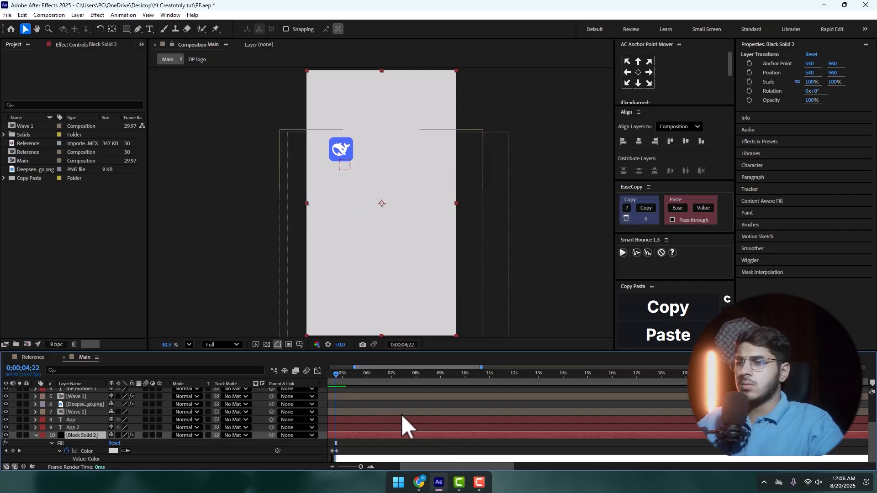
Step: Shift both Fill Color keyframes of Black Solid 2 earlier so they fall either side of 0;00;04;14, and preview the fade
key(equal)
key(equal)
drag(341, 375, 677, 394)
key(minus)
key(minus)
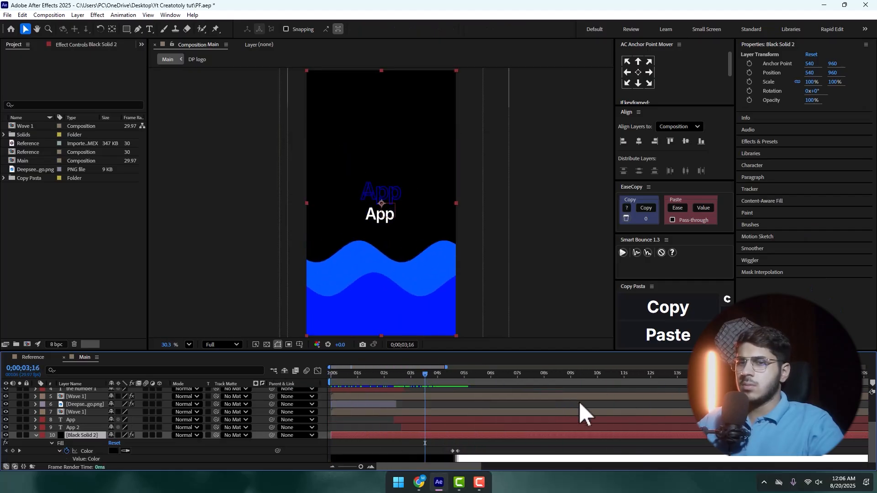
key(equal)
key(equal)
mouse_move(518, 383)
mouse_down()
mouse_move(547, 384)
mouse_move(505, 386)
mouse_move(522, 389)
mouse_up()
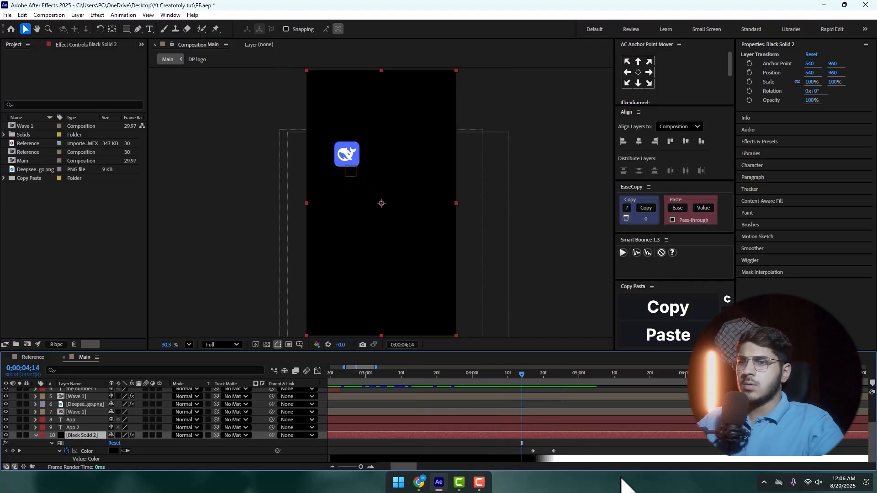
drag(577, 457, 511, 450)
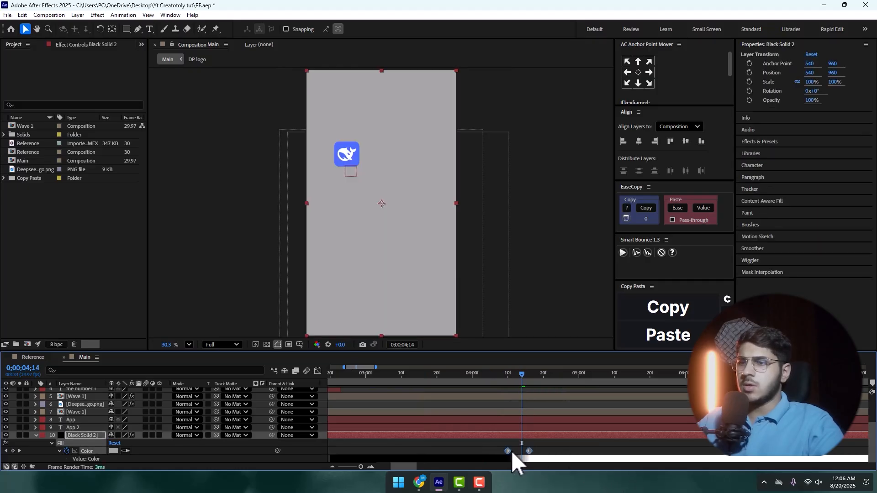
key(space)
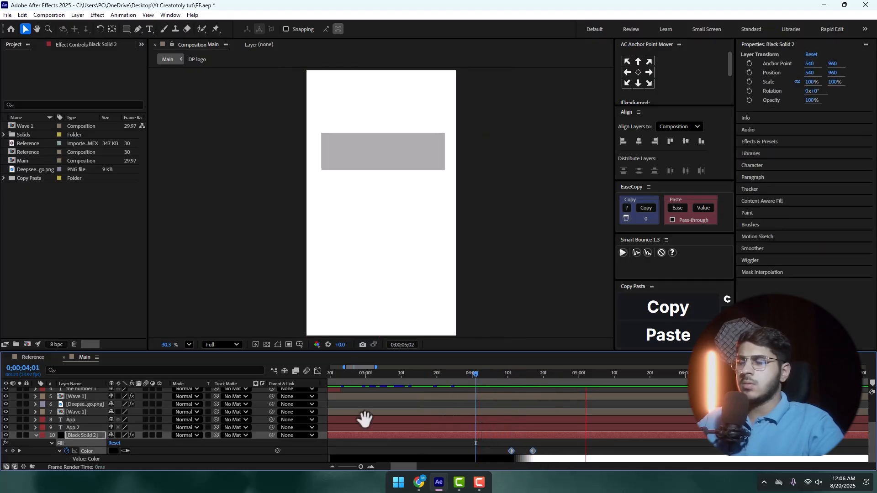
Step: Preview the logo from 0;00;04;01 and move Shape Layer 1 earlier so it starts just before 0;00;04;21
click(37, 435)
scroll(417, 398, up, 3)
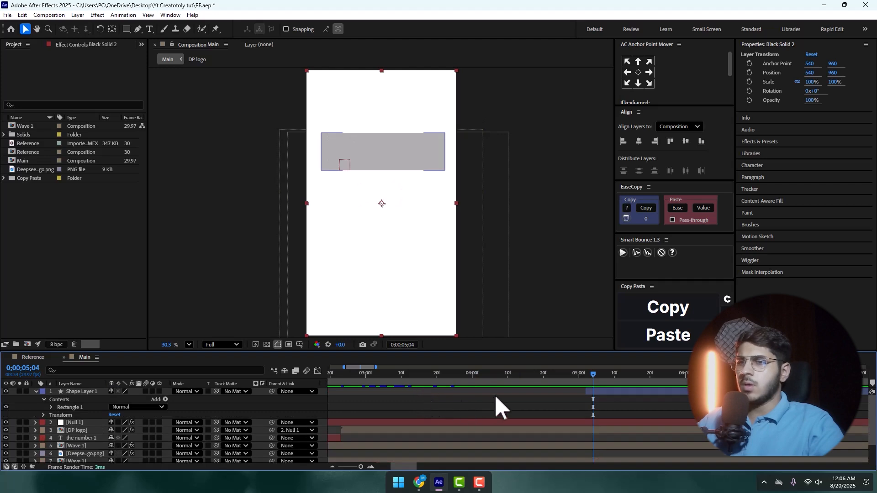
click(496, 395)
drag(543, 379, 479, 383)
key(space)
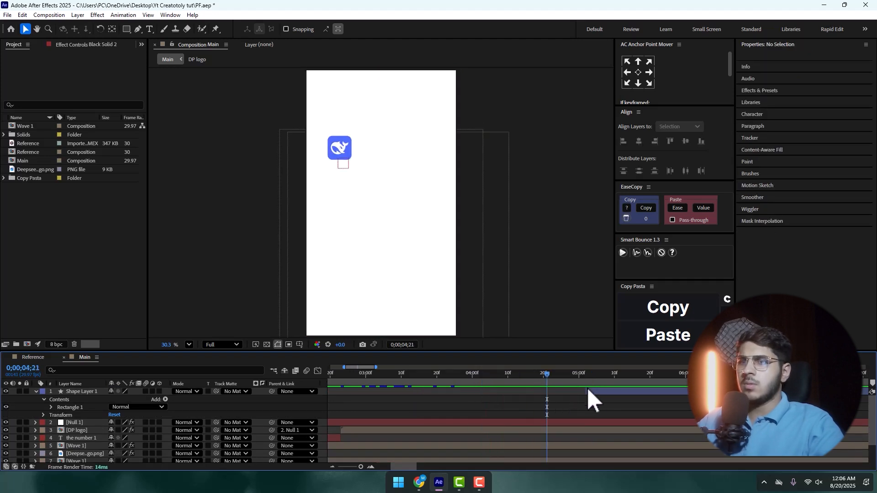
drag(587, 391, 552, 392)
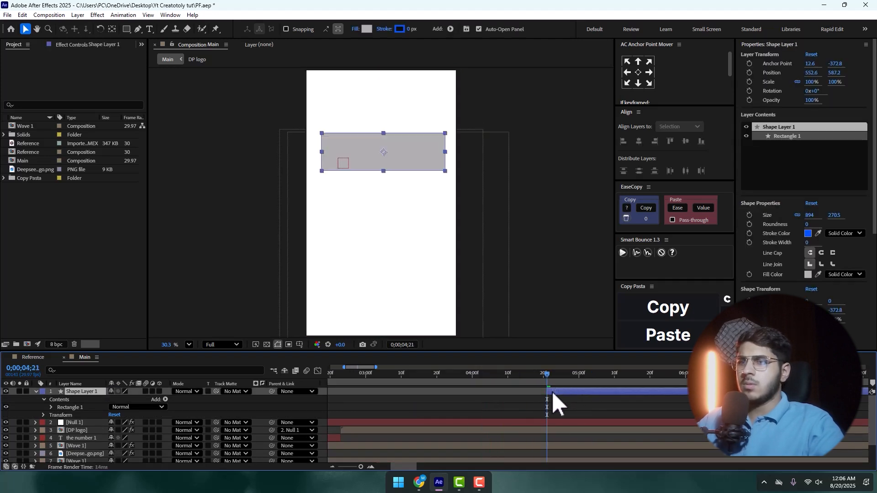
Step: Set the Roundness of Rectangle 1's path in Shape Layer 1 to 57
click(51, 407)
click(58, 415)
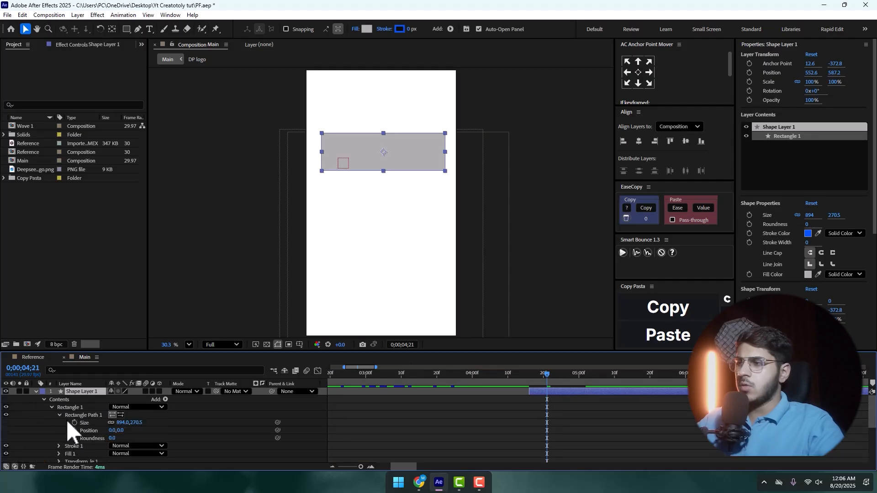
drag(113, 438, 142, 433)
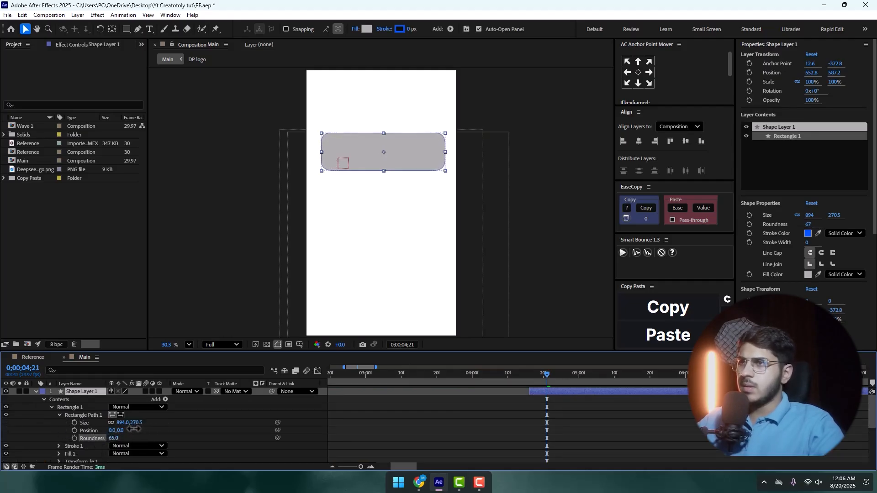
click(35, 391)
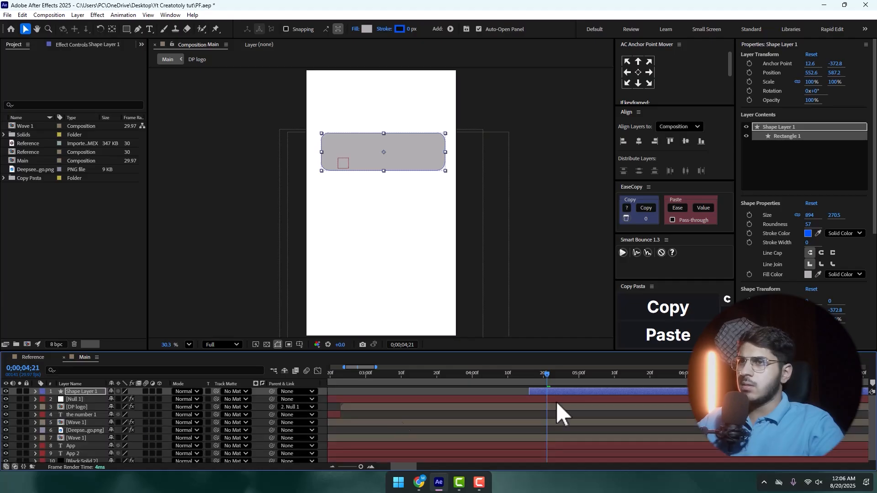
Step: Place Shape Layer 1 below the DP logo layer and reposition the rectangle around the logo at about 584.6, 571.2
drag(82, 395, 83, 410)
scroll(391, 124, up, 1)
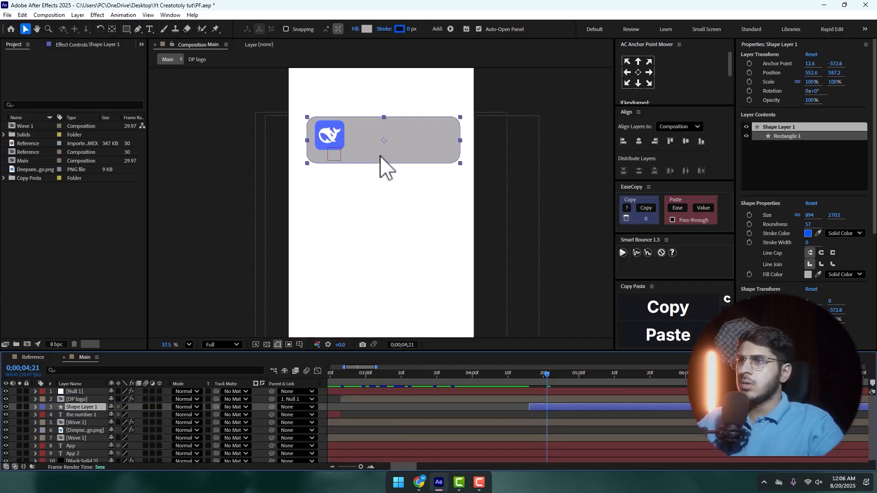
key(space)
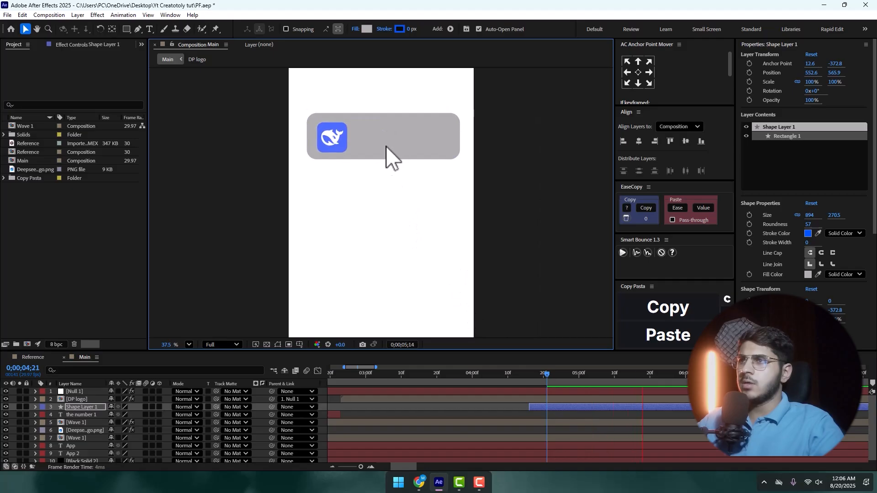
key(space)
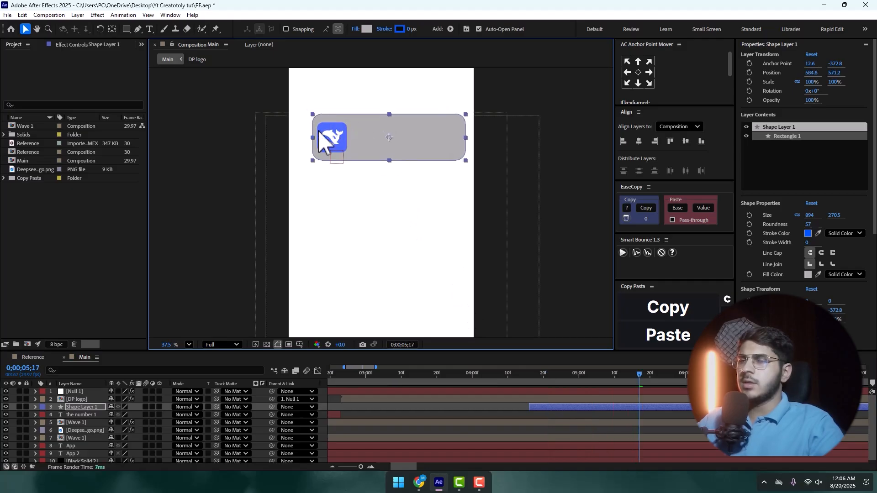
scroll(529, 430, down, 2)
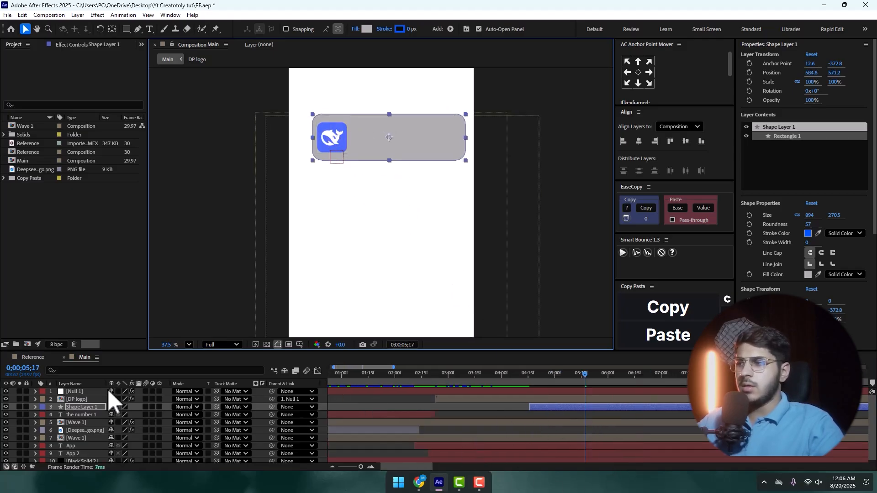
Step: Rename Shape Layer 1 as Box 1
right_click(108, 407)
click(126, 379)
text(Box)
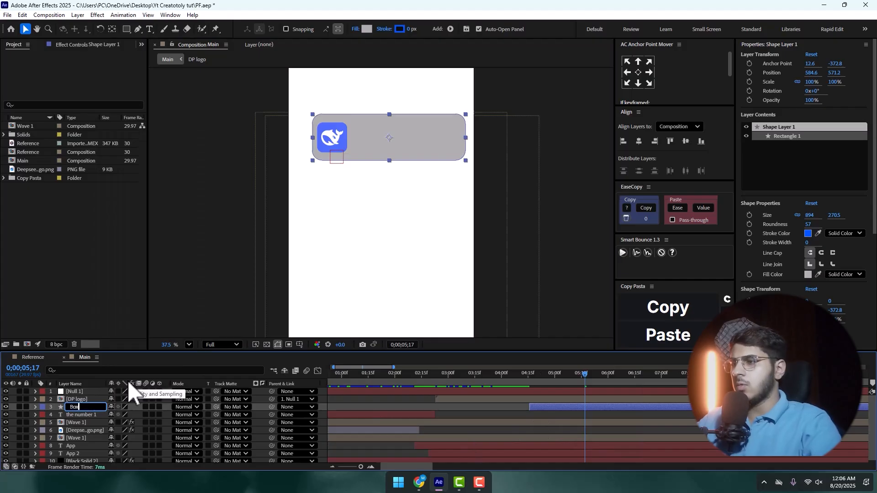
key(Return)
right_click(66, 405)
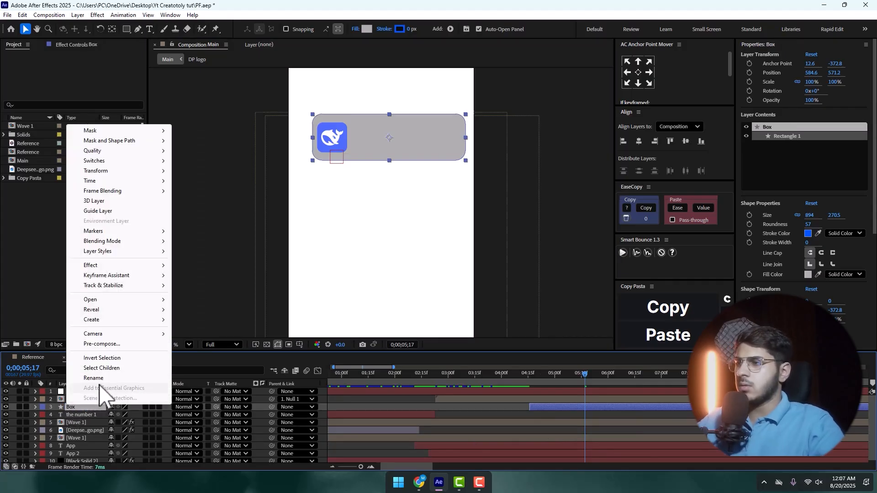
click(97, 384)
text(Box 1)
key(Return)
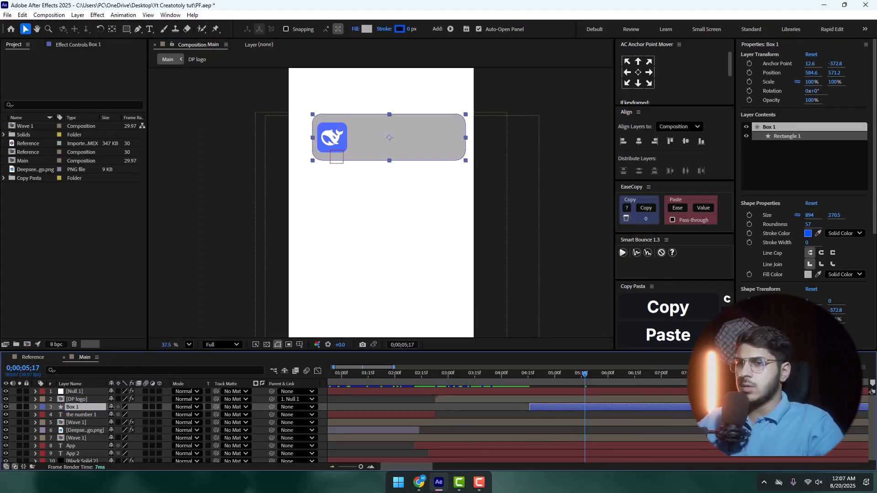
Step: Pre-compose the Box 1 layer as Box 1 Comp 1, moving all attributes into the new composition
scroll(717, 407, up, 2)
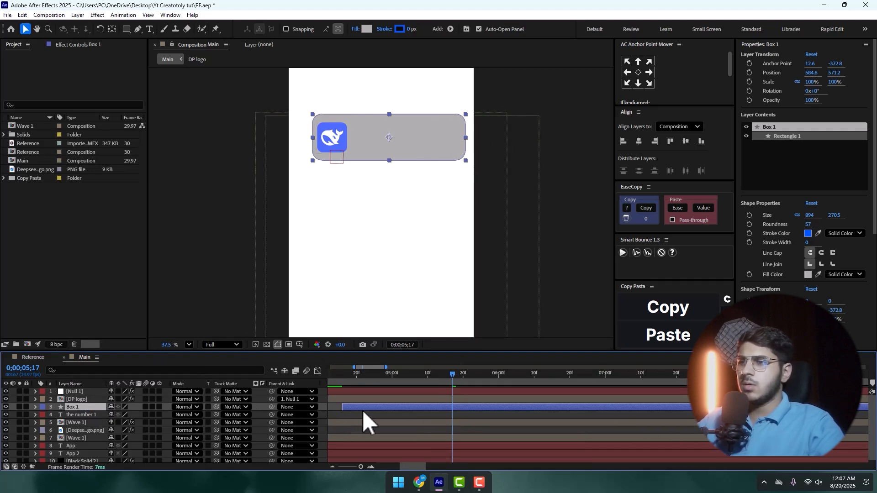
right_click(379, 411)
click(429, 357)
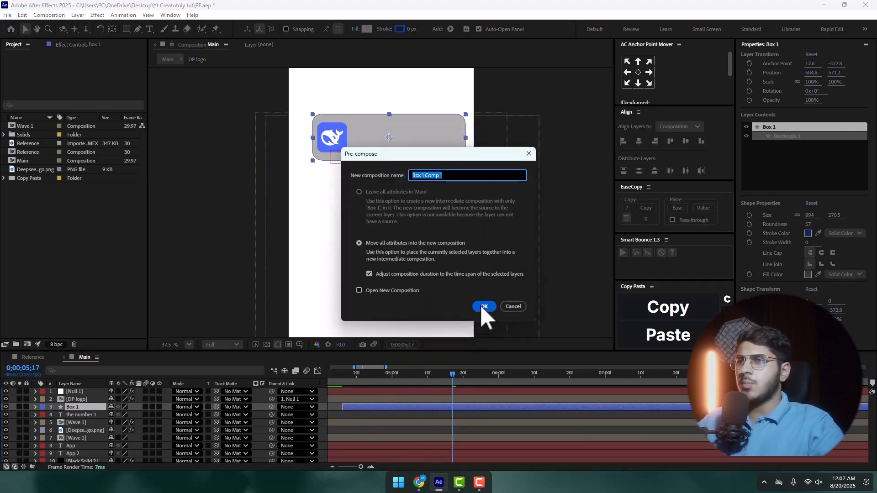
click(482, 308)
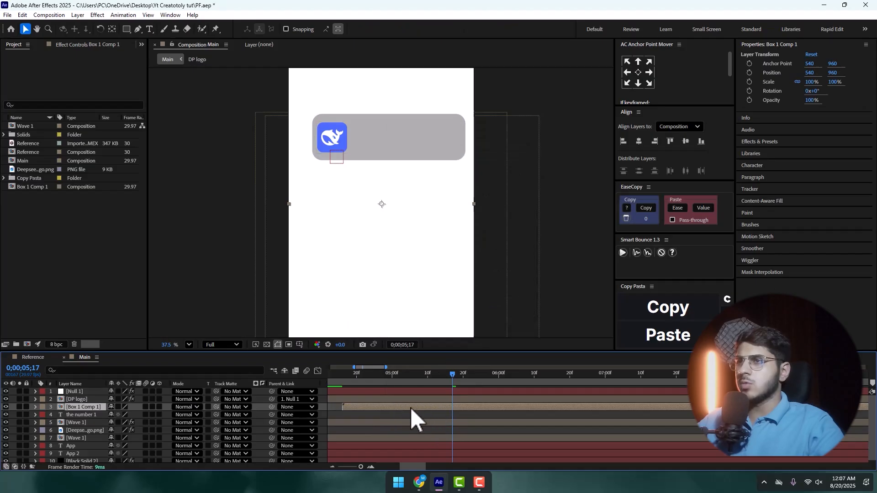
scroll(411, 408, down, 2)
scroll(392, 386, up, 2)
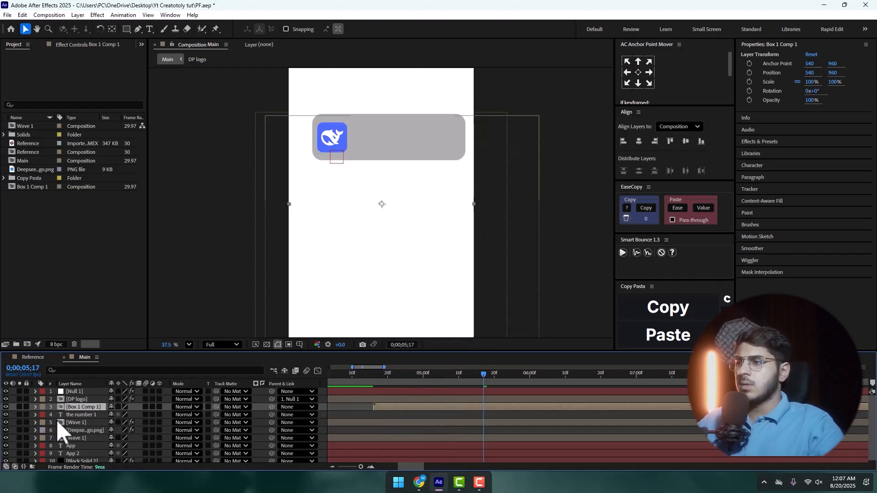
key(ctrl+space)
text(cr)
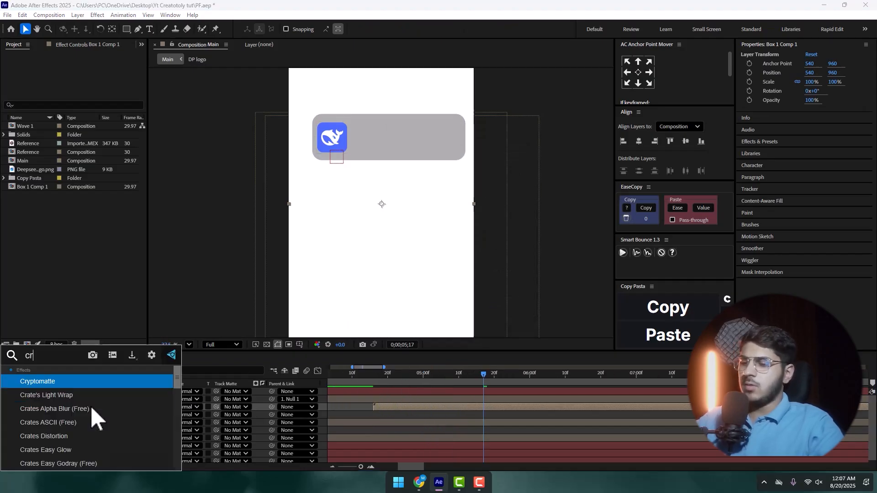
text(op)
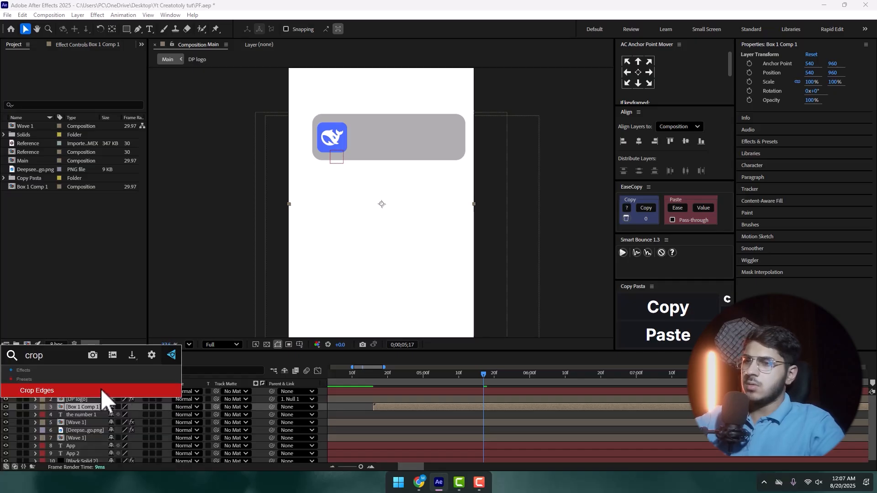
key(Escape)
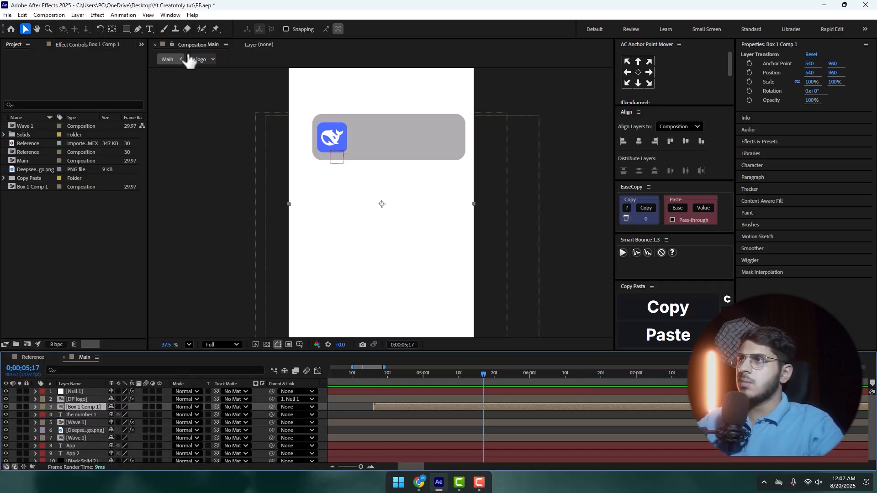
Step: Draw a rectangular mask on Box 1 Comp 1 and move it beyond the box's left end so the box is hidden
click(127, 29)
drag(526, 86, 448, 173)
click(25, 28)
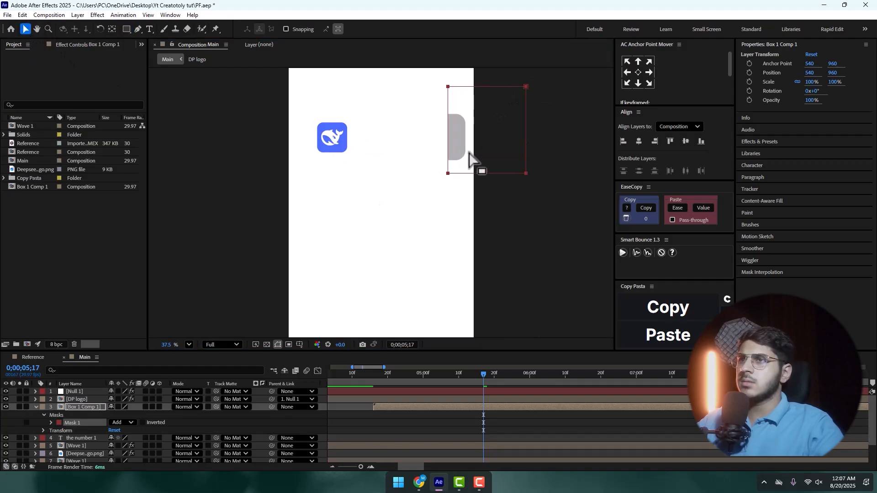
click(446, 131)
drag(486, 136, 266, 135)
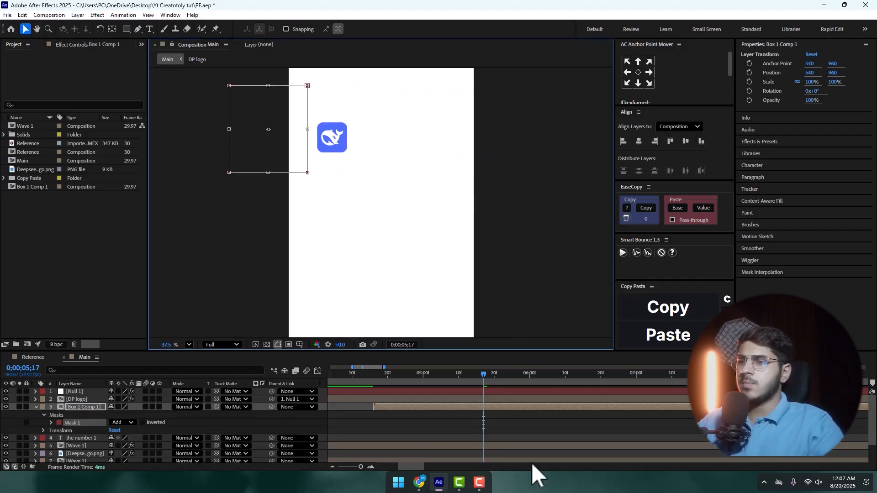
Step: Keyframe Mask 1's path just after the layer's start, and widen the mask rightward over the whole box at 0;00;04;24
drag(483, 376, 401, 377)
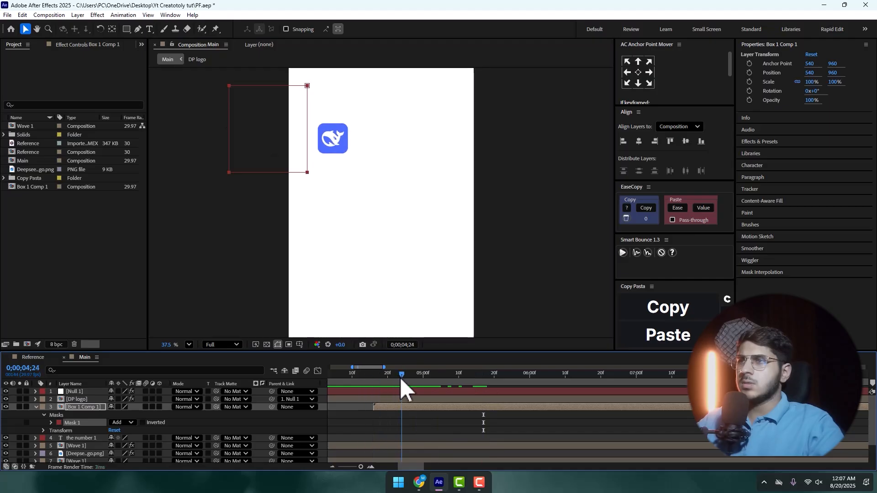
click(51, 423)
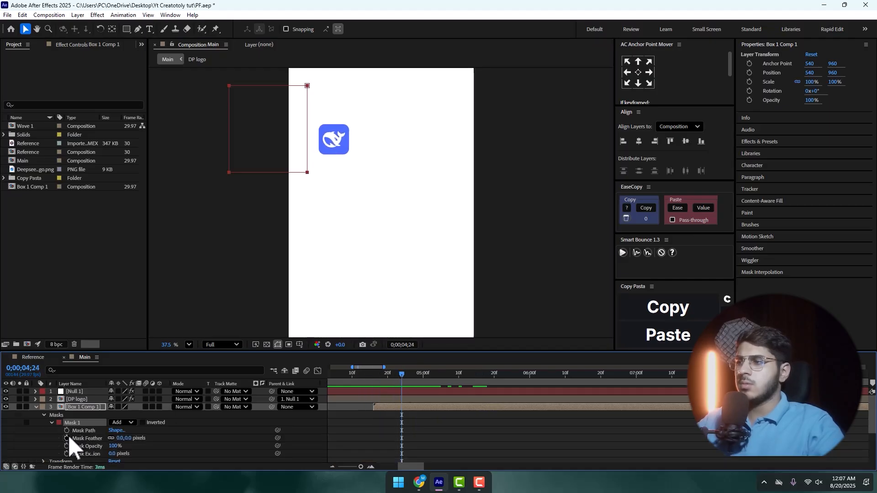
click(67, 431)
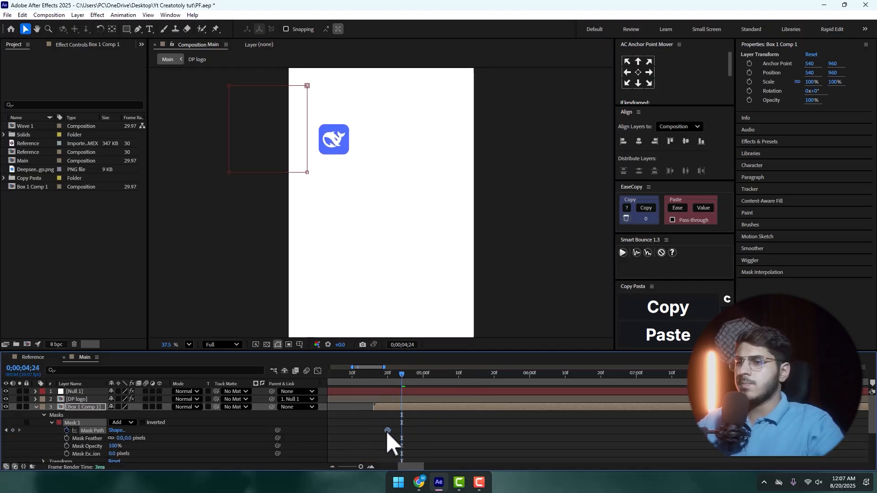
drag(387, 430, 380, 430)
double_click(307, 141)
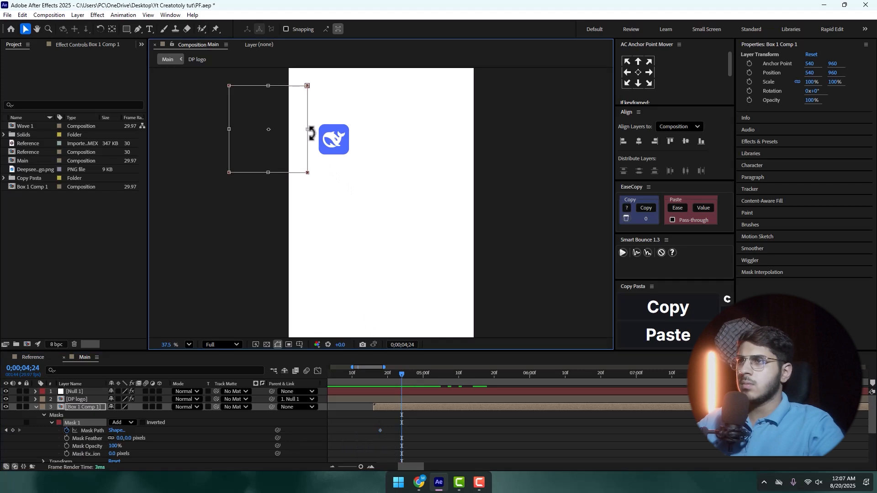
drag(307, 131, 490, 145)
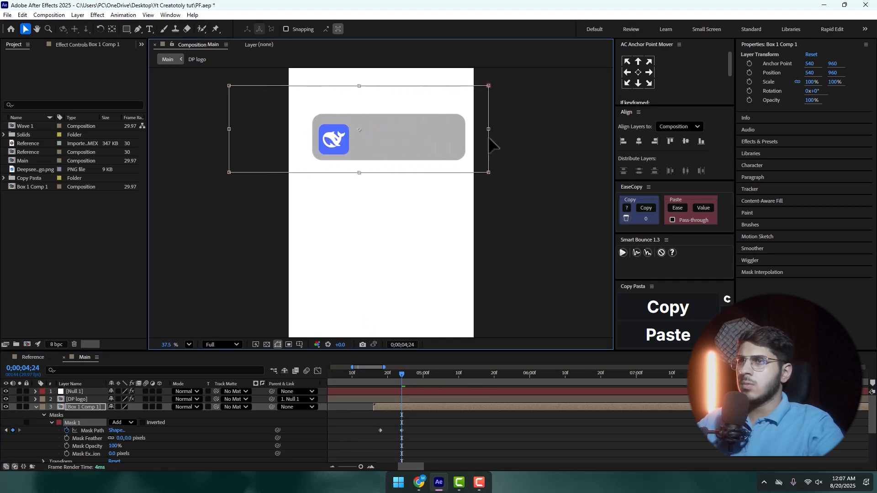
Step: Set Mask 1's Mask Feather to 50 pixels
click(121, 437)
text(50)
key(Return)
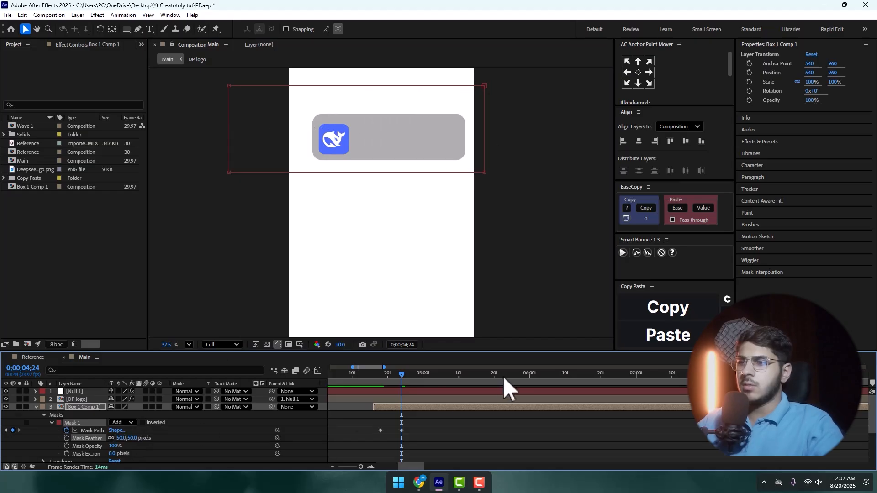
Step: Preview the box reveal and move Mask 1's last path keyframe later, past 0;00;05;01
click(363, 375)
key(space)
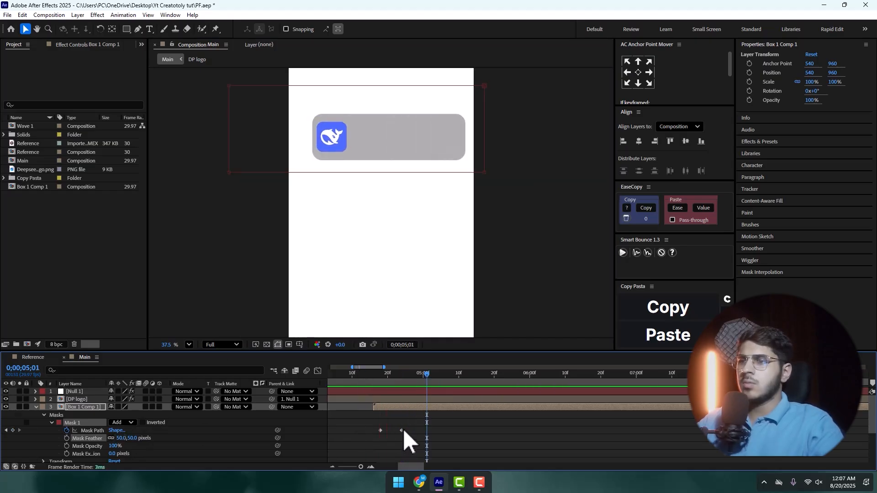
drag(401, 430, 374, 440)
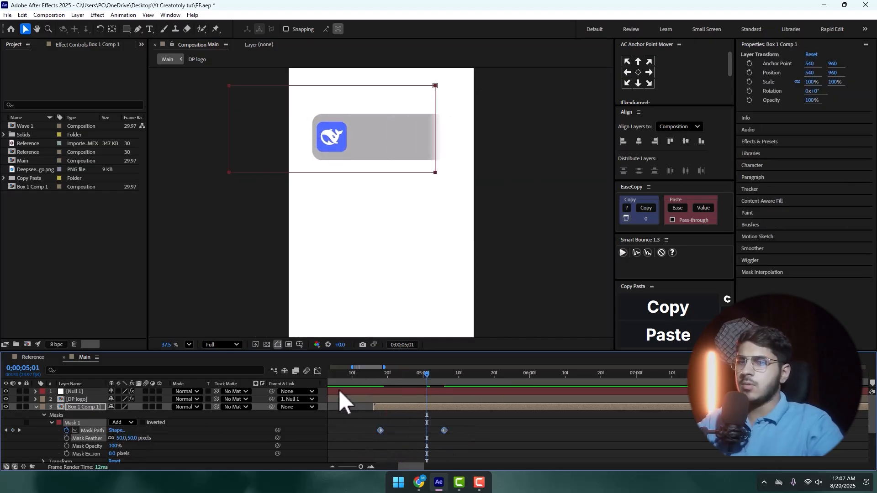
Step: Apply Easy Ease to both of Mask 1's path keyframes and display their speed graph
right_click(380, 431)
mouse_move(411, 426)
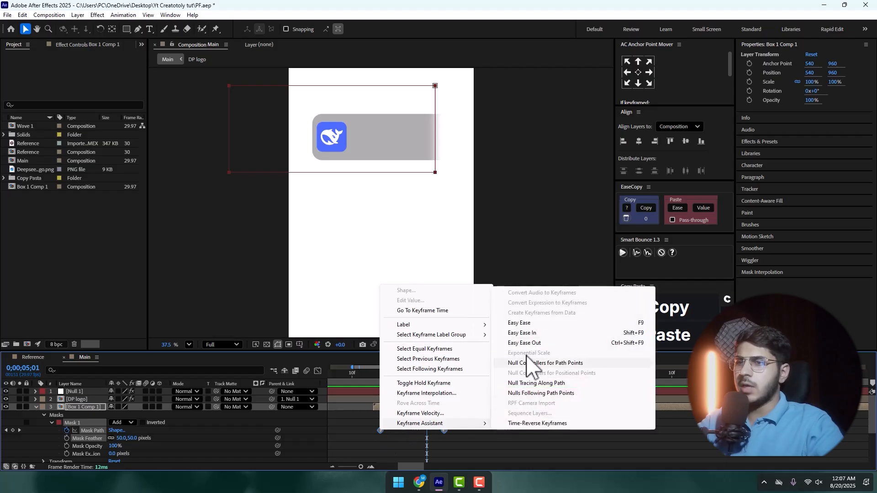
click(516, 322)
click(318, 371)
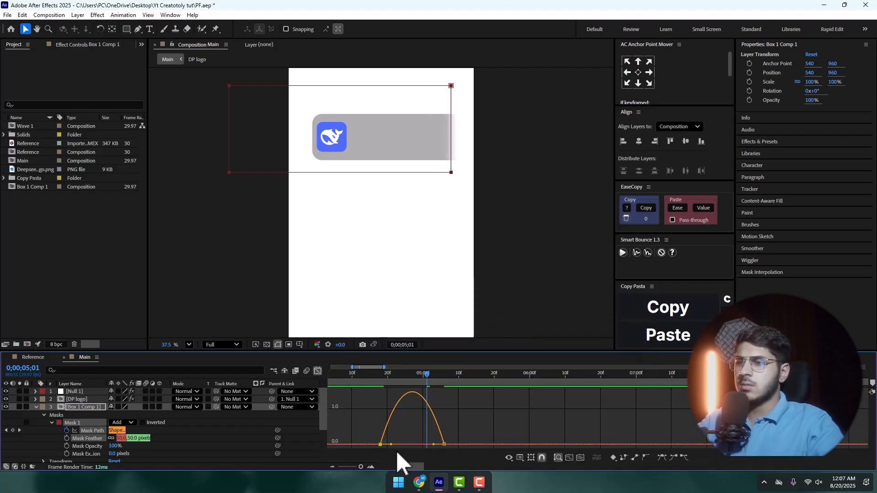
Step: Try a Mask Path speed curve that starts slowly and peaks late, and preview the reveal
drag(391, 443, 409, 444)
drag(355, 381, 336, 382)
key(space)
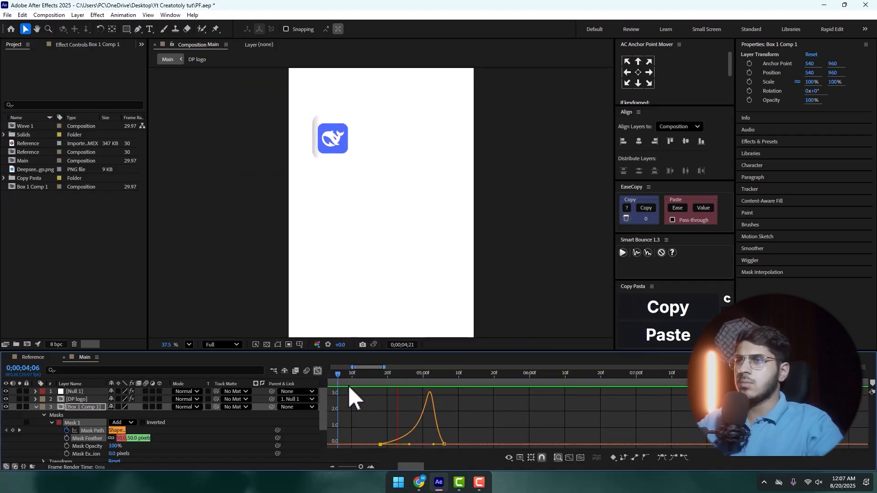
key(space)
click(318, 371)
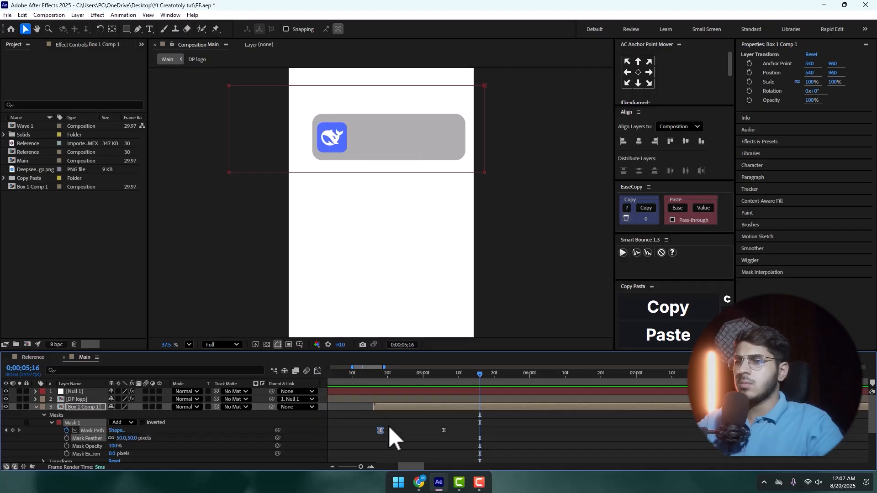
click(318, 371)
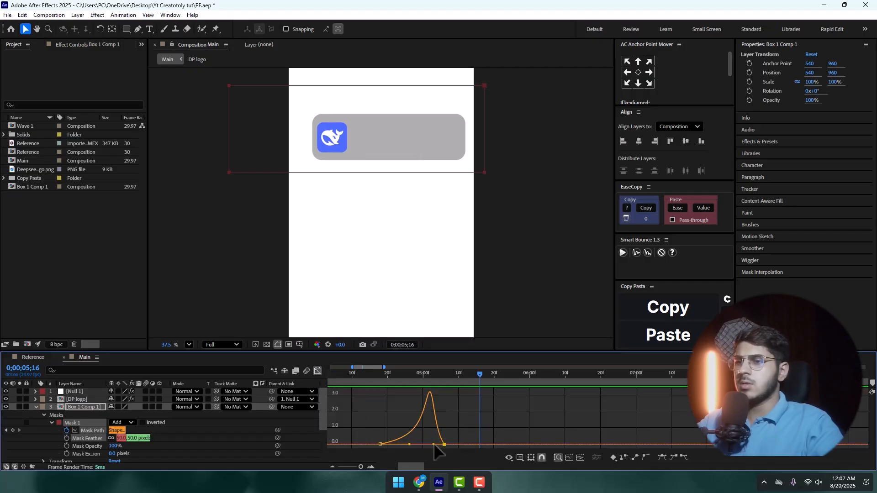
Step: Reshape the Mask Path speed curve to peak right at the start and ease out slowly, and preview it
drag(410, 444, 385, 444)
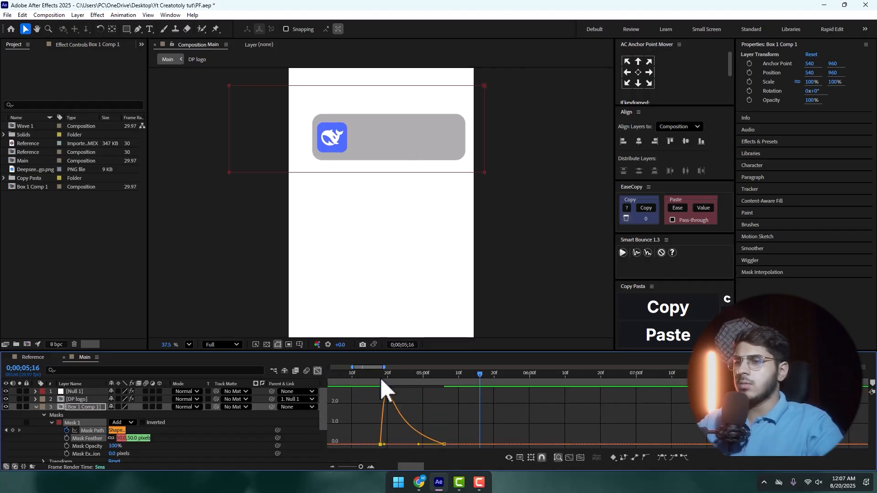
drag(380, 376, 332, 384)
key(space)
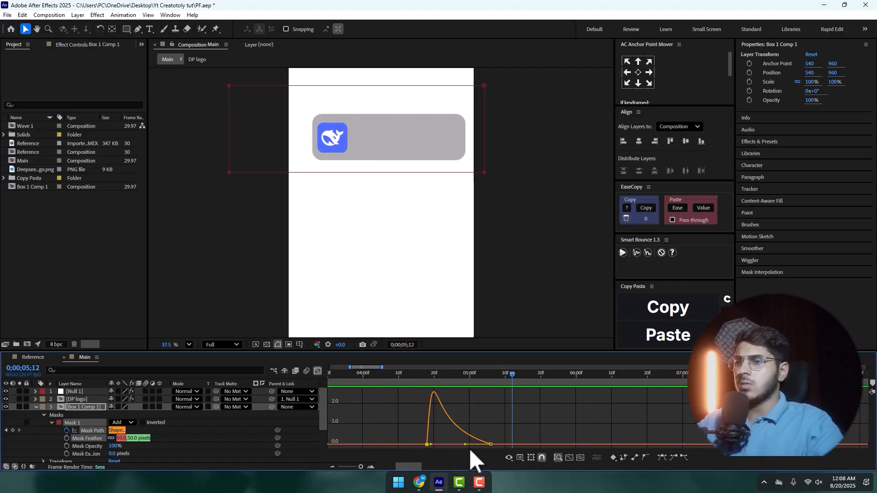
Step: Move the last Mask Path keyframe earlier to about 0;00;04;29, preview the faster reveal and leave the graph view
drag(491, 443, 466, 444)
key(space)
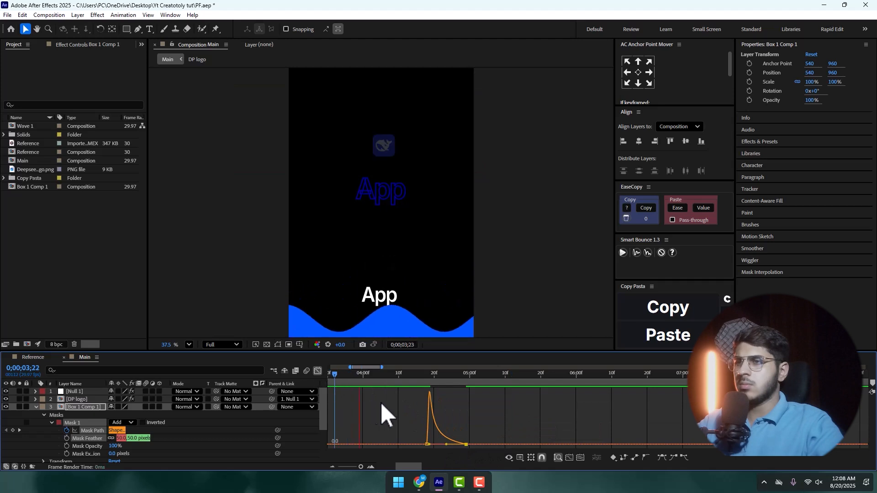
click(318, 370)
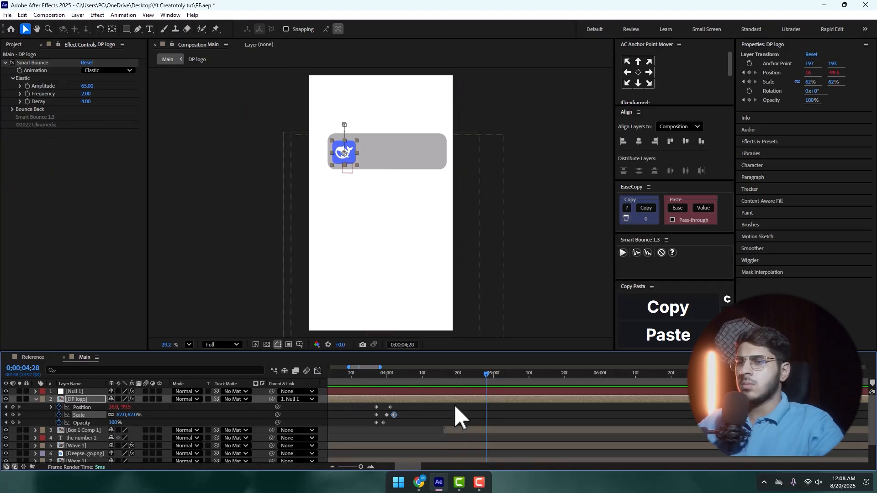
Step: Collapse the DP logo layer's keyframes and preview the logo move together with the box reveal
key(u)
click(340, 373)
key(space)
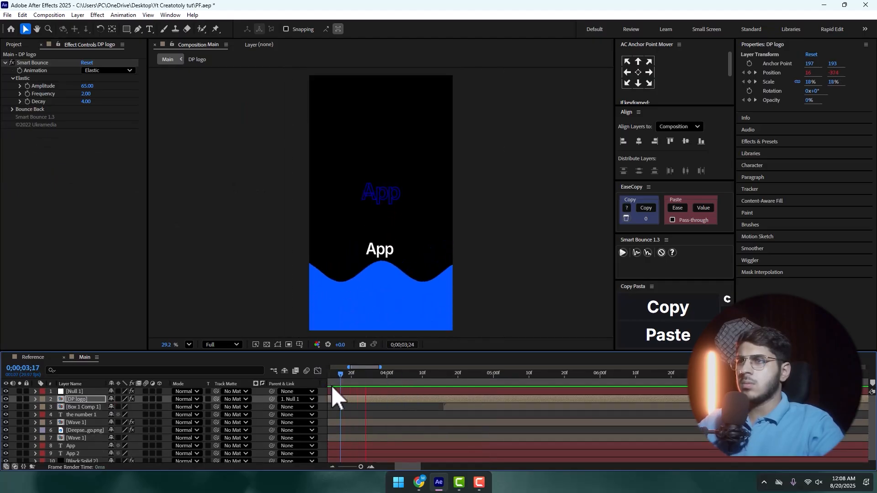
key(space)
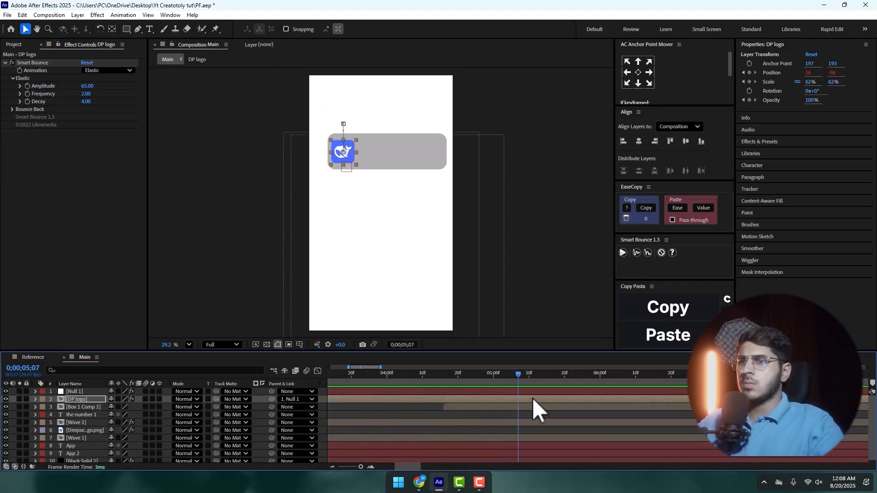
scroll(533, 397, up, 1)
click(341, 379)
key(space)
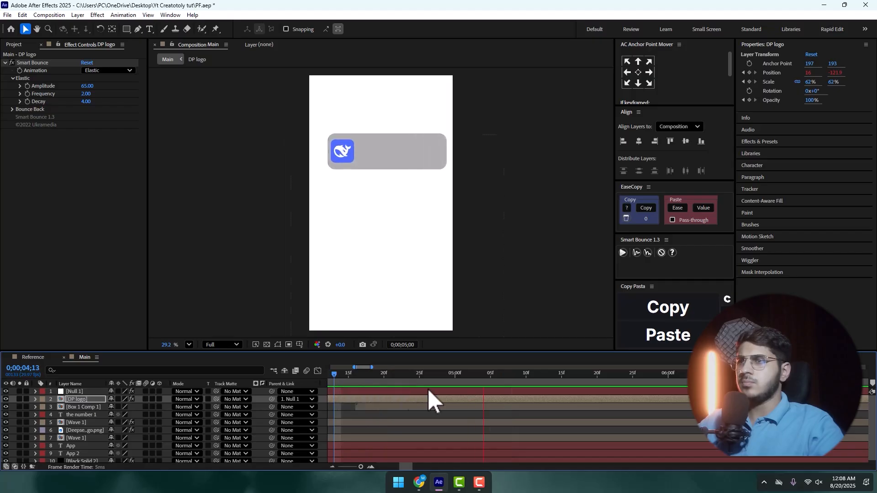
Step: Duplicate the Box 1 Comp 1 layer and move the copy down to Position 540, 1260, below the first box
click(75, 406)
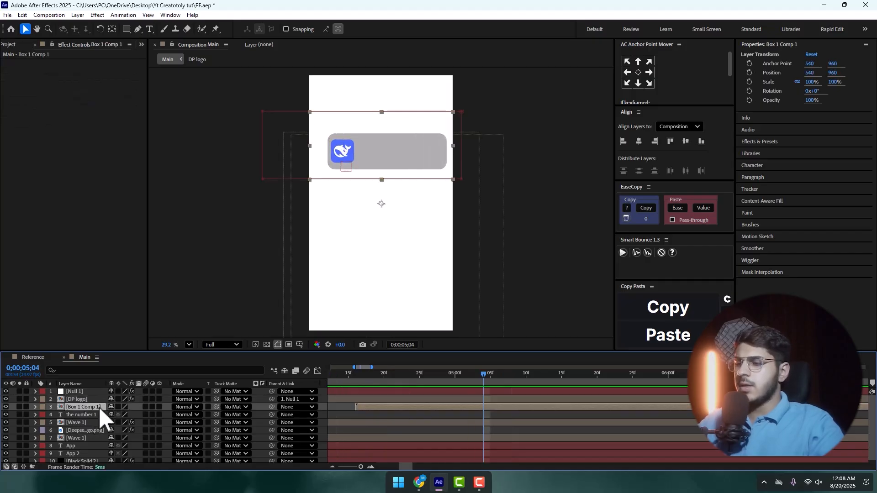
key(ctrl+d)
key(shift+Down)
key(shift+Down)
key(shift+Down)
key(shift+Down)
key(shift+Down)
key(shift+Down)
key(shift+Down)
key(shift+Down)
key(shift+Down)
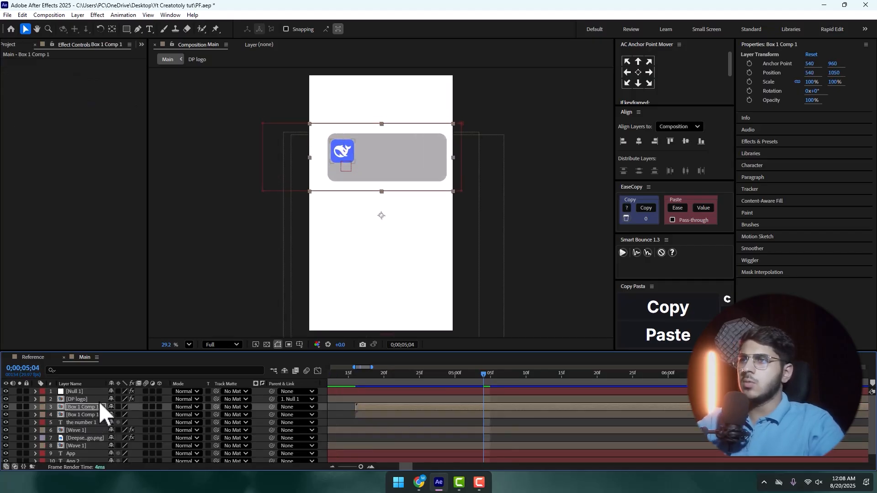
key(shift+Down)
key(shift+Down)
key(shift+Down)
key(shift+Down)
key(shift+Down)
key(shift+Down)
key(shift+Down)
key(shift+Down)
key(shift+Down)
key(shift+Down)
key(shift+Down)
key(shift+Down)
key(shift+Down)
key(shift+Down)
key(shift+Down)
key(shift+Down)
key(shift+Down)
key(shift+Down)
key(shift+Down)
key(shift+Down)
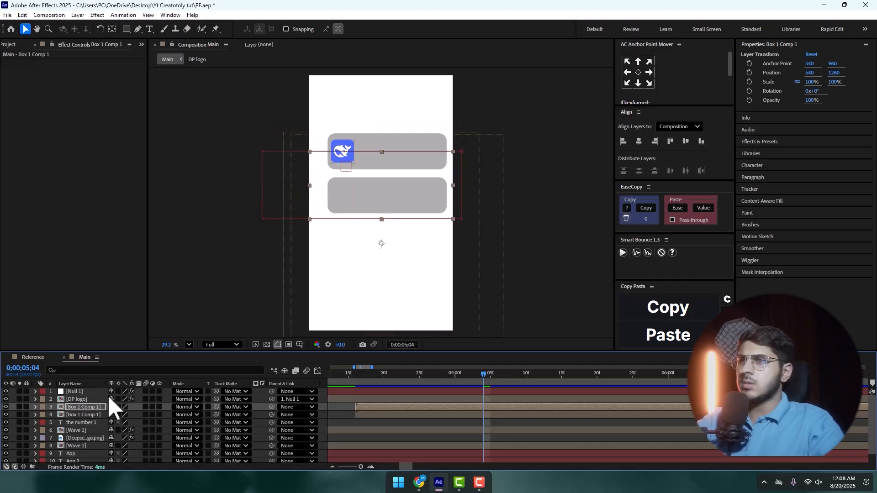
Step: Shift the duplicated Box 1 Comp 1 layer in time to start at 0;00;04;22, and preview the staggered reveal
drag(434, 377, 315, 377)
key(space)
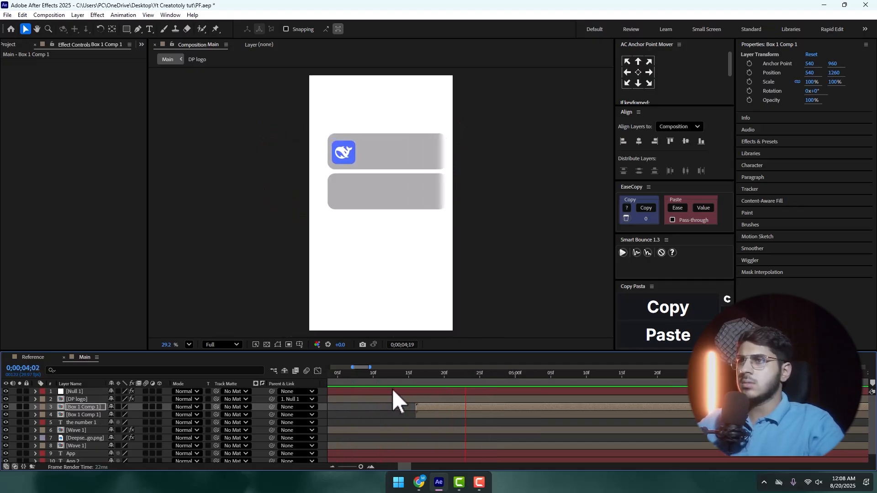
key(space)
drag(432, 408, 519, 407)
click(394, 375)
key(space)
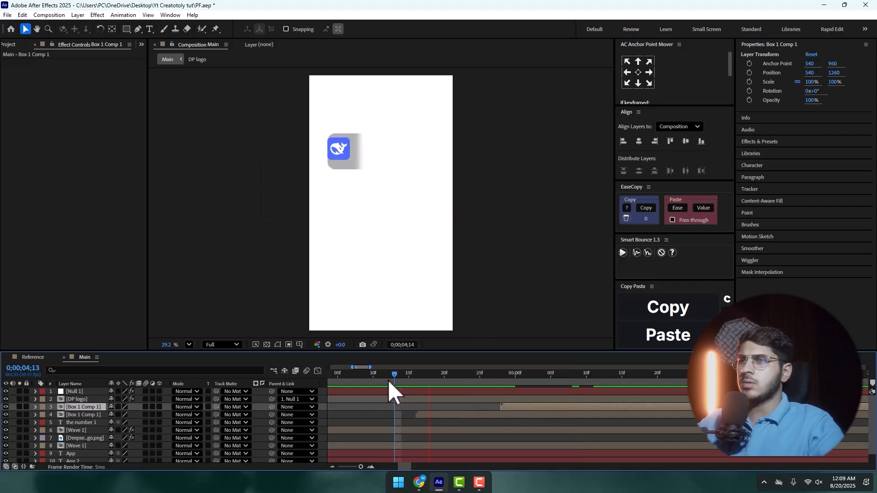
drag(482, 404, 466, 405)
click(440, 406)
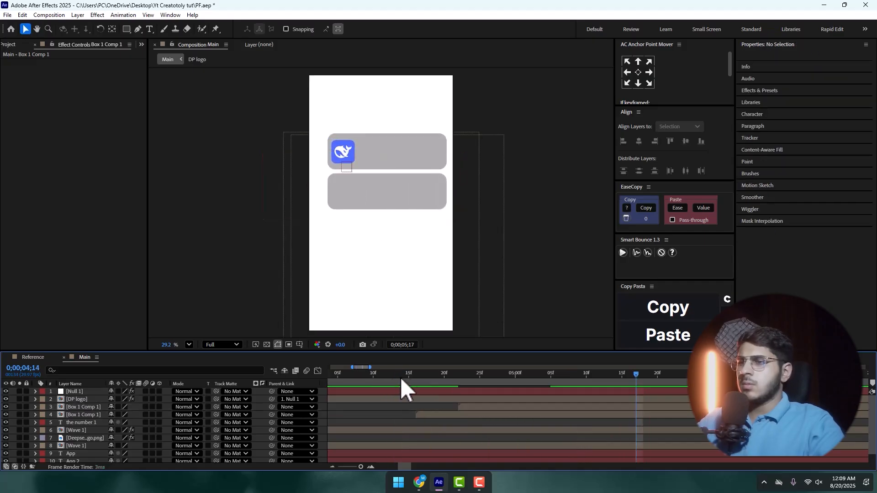
click(382, 375)
key(space)
key(space)
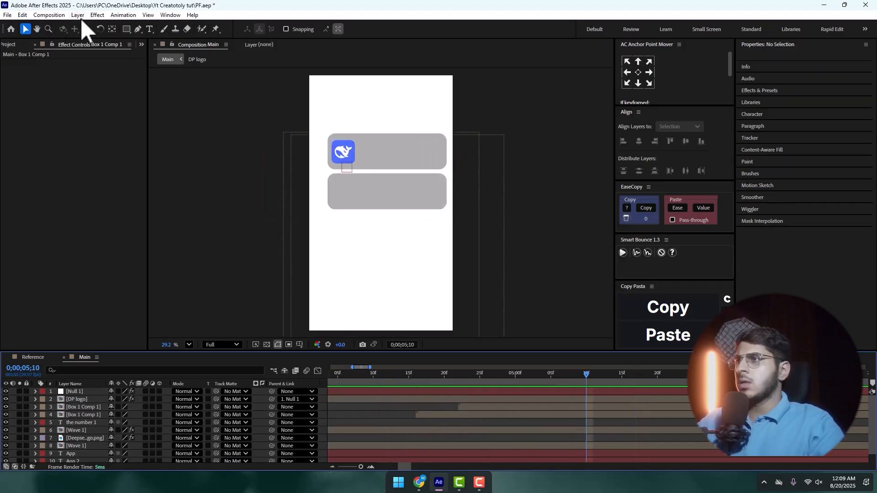
Step: Import the Chatgpt.png logo into the project and place it in the Main composition over the lower box
click(13, 45)
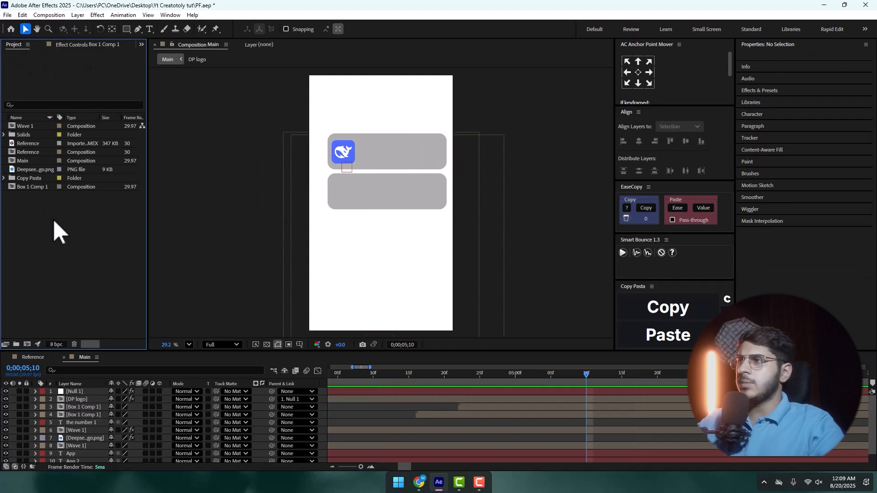
double_click(53, 218)
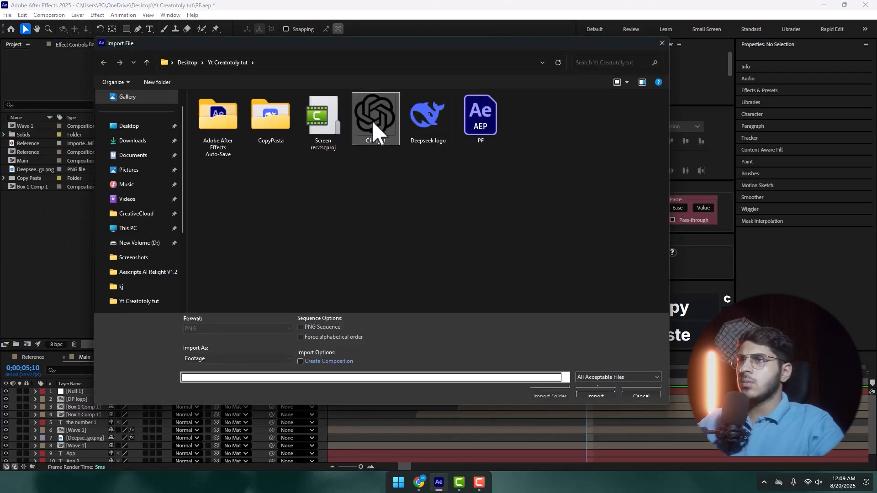
double_click(374, 118)
drag(34, 186, 344, 192)
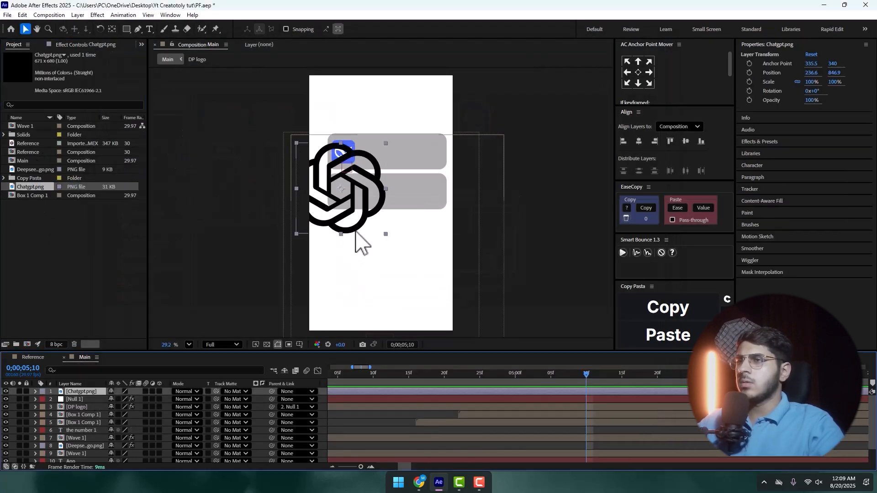
Step: Scale the Chatgpt.png layer to 25% and place it at the lower box's left end, at Position 258.6, 872.9
key(s)
drag(122, 398, 88, 398)
scroll(320, 219, up, 2)
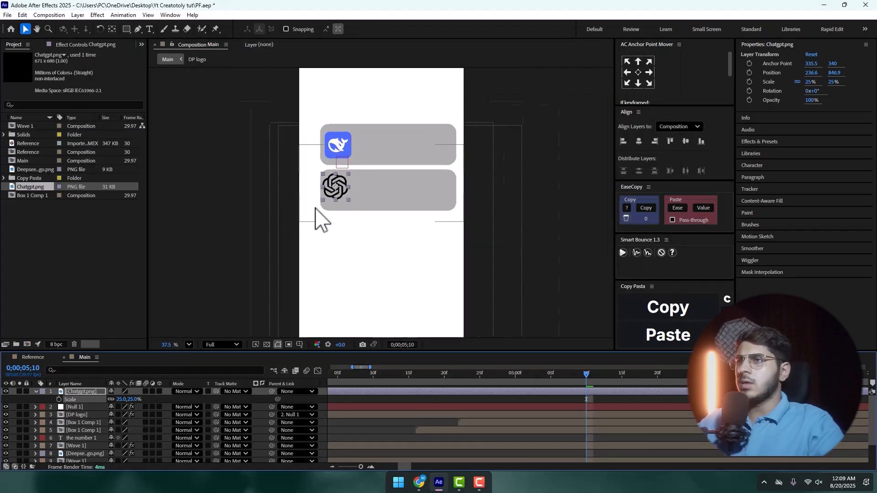
click(80, 272)
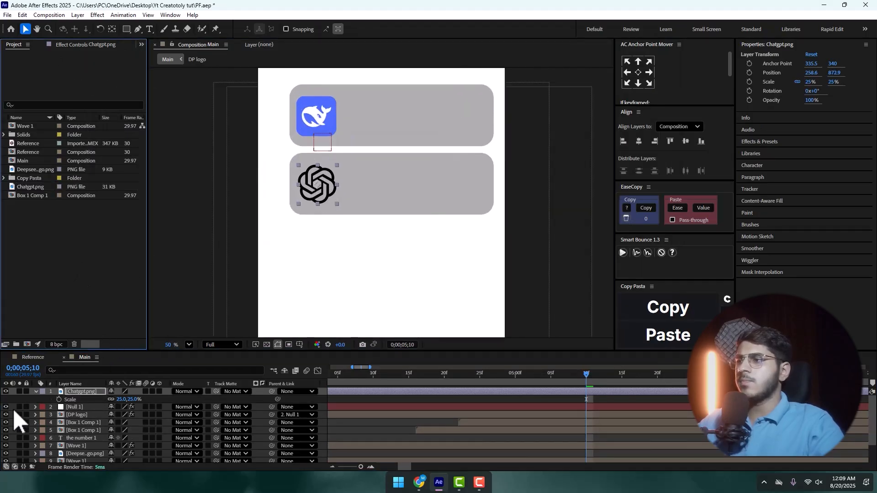
click(35, 393)
key(F2)
scroll(345, 221, down, 1)
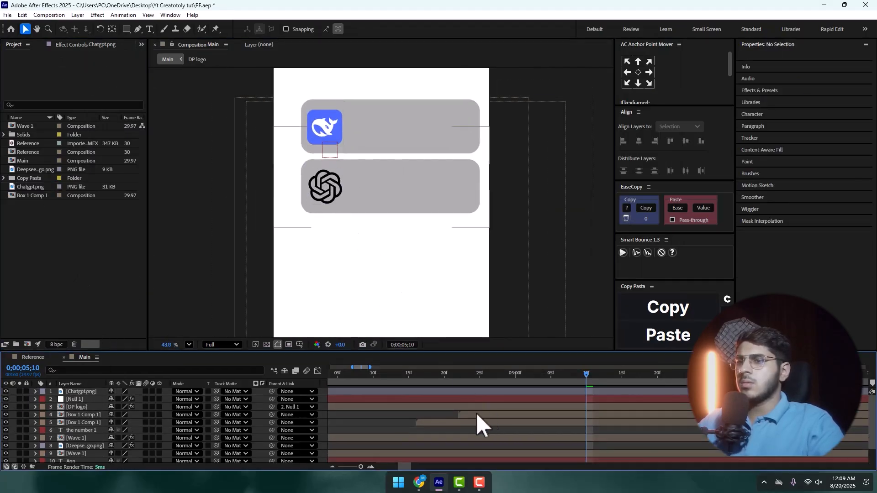
Step: Trim the start of the Chatgpt.png layer to 0;00;04;22, where the lower box begins
scroll(475, 411, up, 2)
click(450, 381)
click(443, 390)
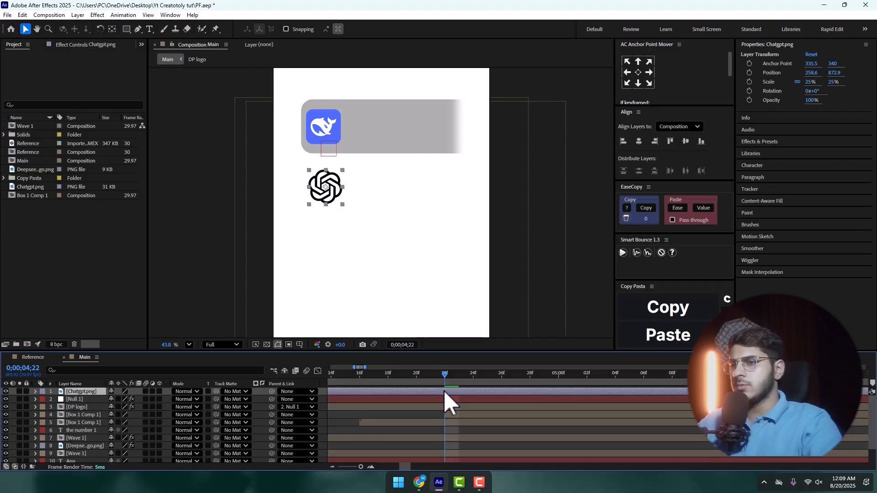
key(alt+bracketleft)
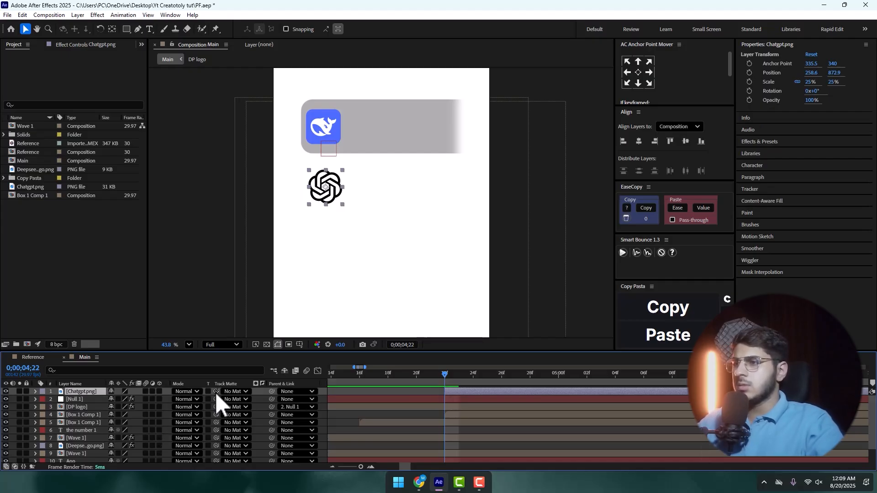
Step: Try using the duplicated Box 1 Comp 1 (layer 4) as the track matte for Chatgpt.png, and preview it
drag(216, 391, 84, 415)
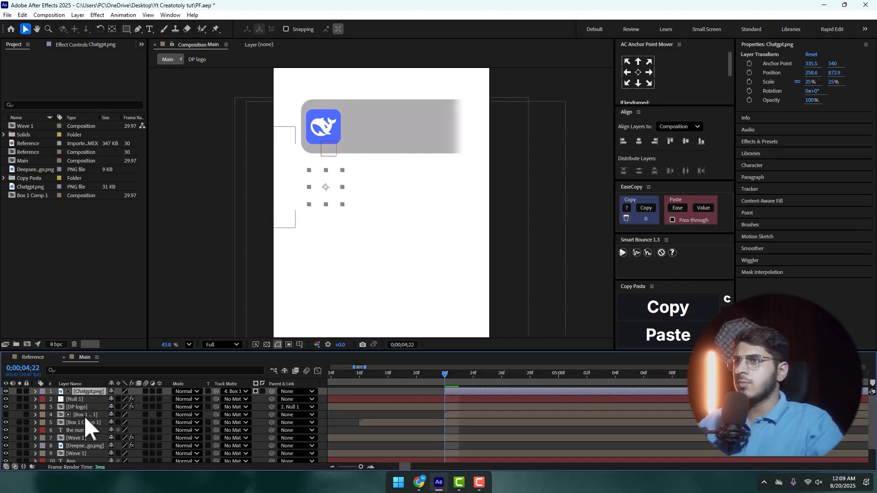
key(space)
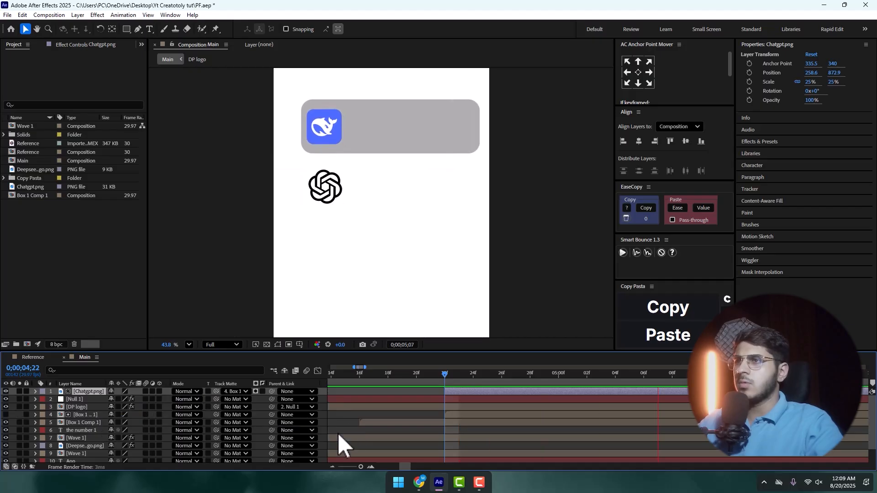
key(space)
key(ctrl+z)
Step: Try using the original Box 1 Comp 1 (layer 5) as the track matte for Chatgpt.png with that box visible
drag(216, 391, 73, 423)
key(space)
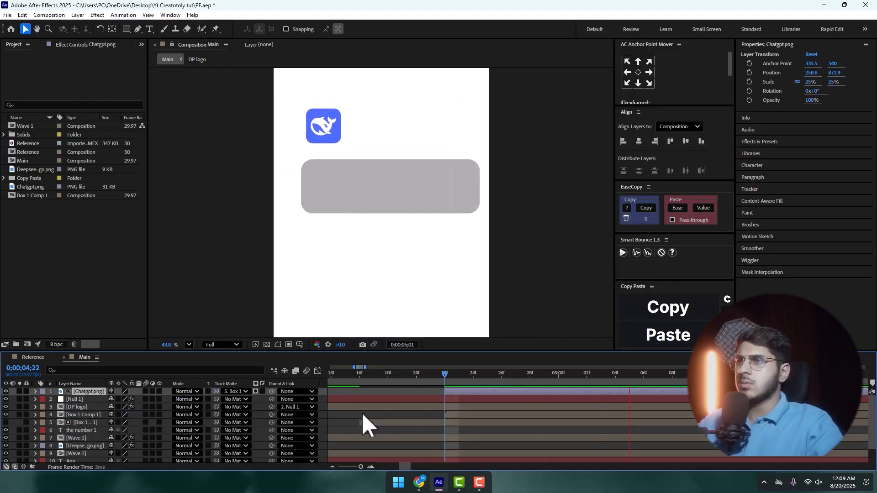
click(5, 421)
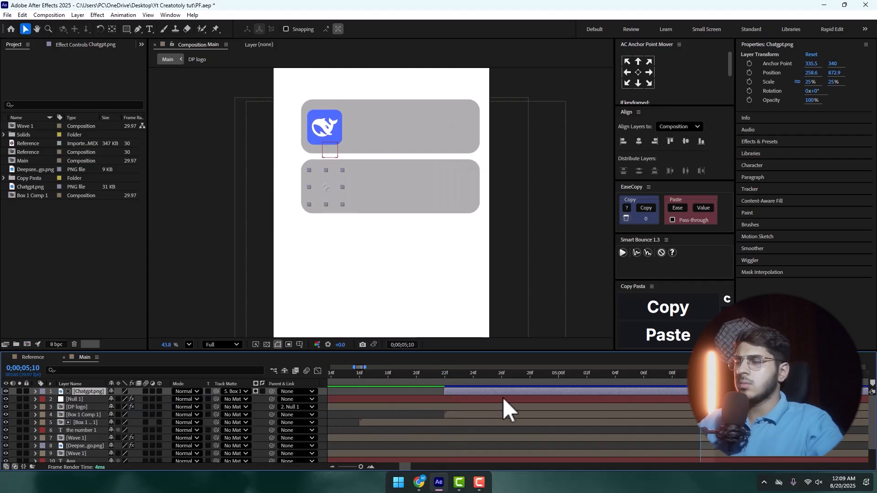
key(ctrl+z)
key(ctrl+z)
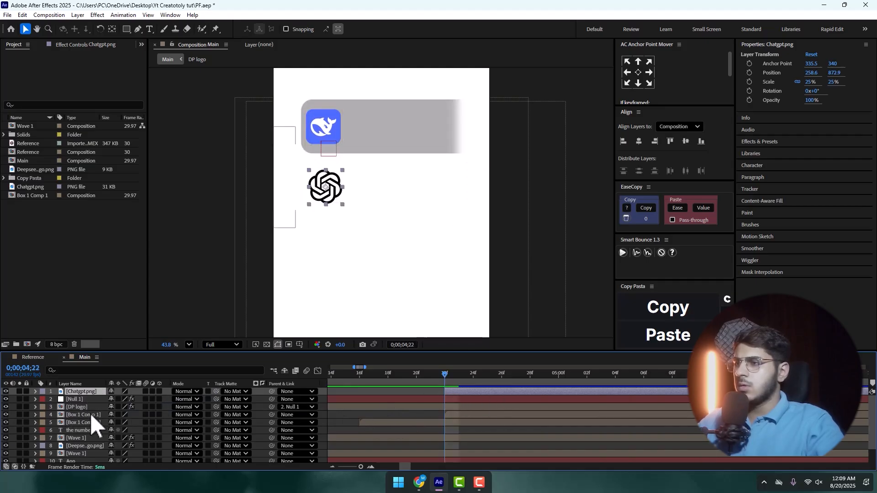
Step: Set the duplicated Box 1 Comp 1 (layer 4) as the track matte for Chatgpt.png, keep that box visible, and preview it
click(89, 414)
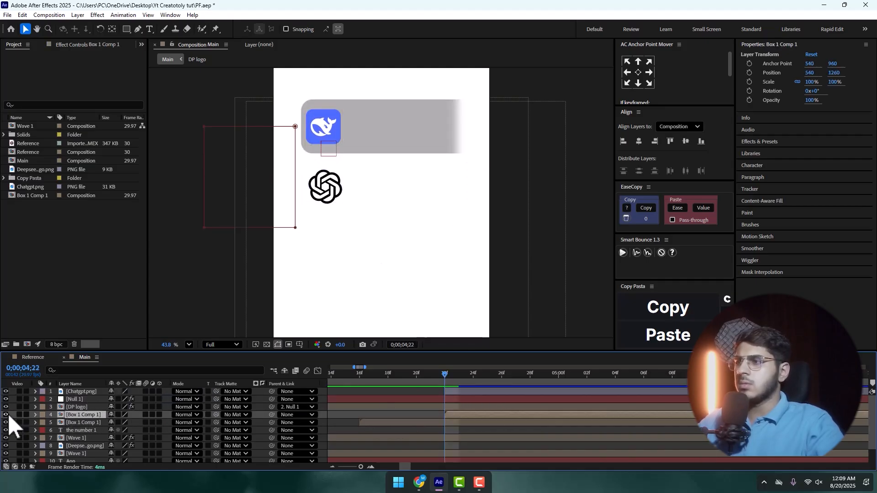
drag(216, 391, 87, 414)
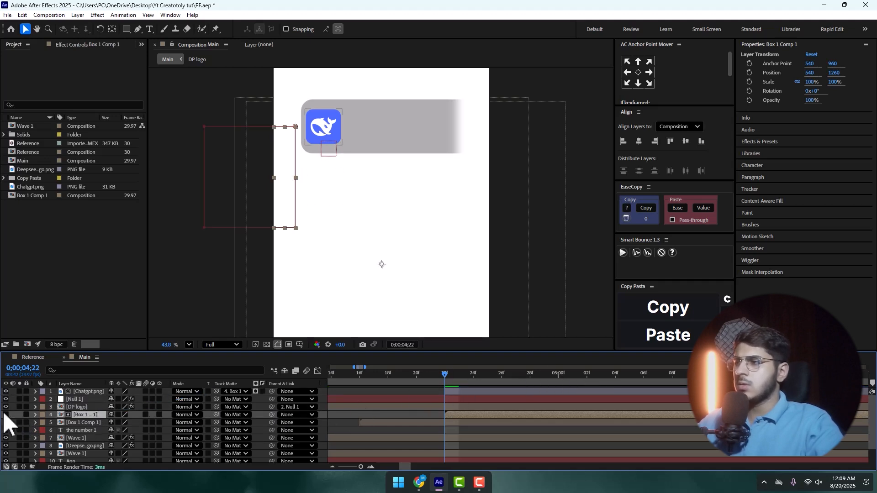
click(6, 414)
key(space)
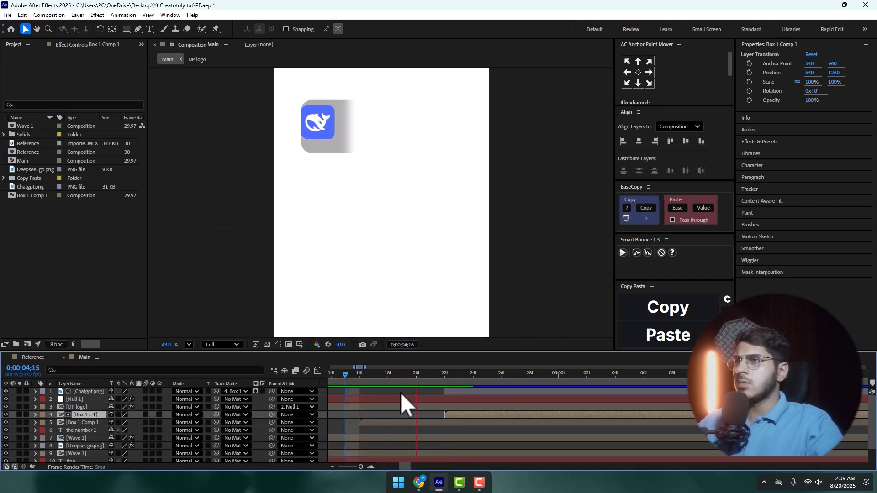
Step: Delay the duplicated Box 1 Comp 1 (layer 4) to start at 0;00;04;24 and preview the staggered reveal
drag(467, 414, 492, 415)
click(387, 373)
key(space)
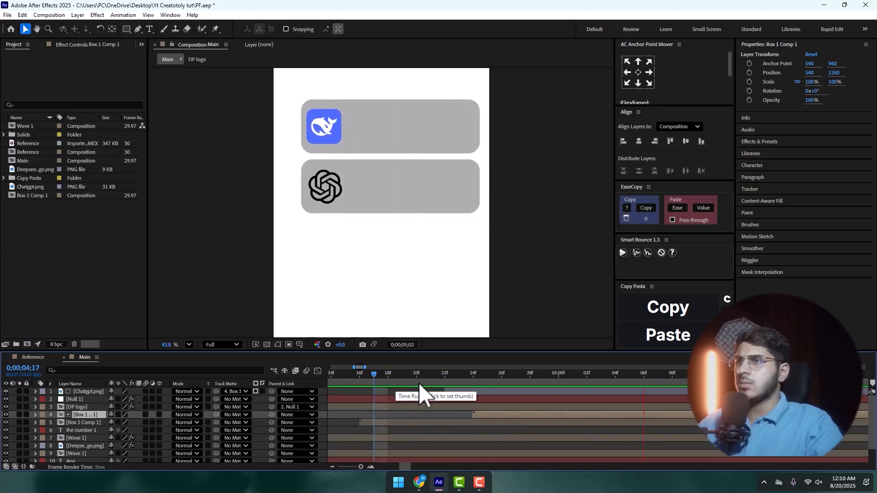
Step: Add a text layer reading "Deepseek" over the upper card
scroll(378, 221, down, 1)
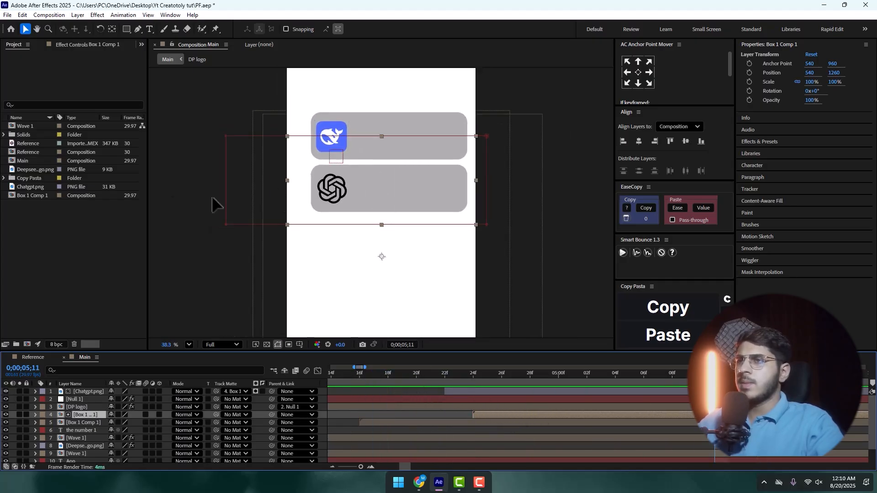
click(176, 186)
click(150, 29)
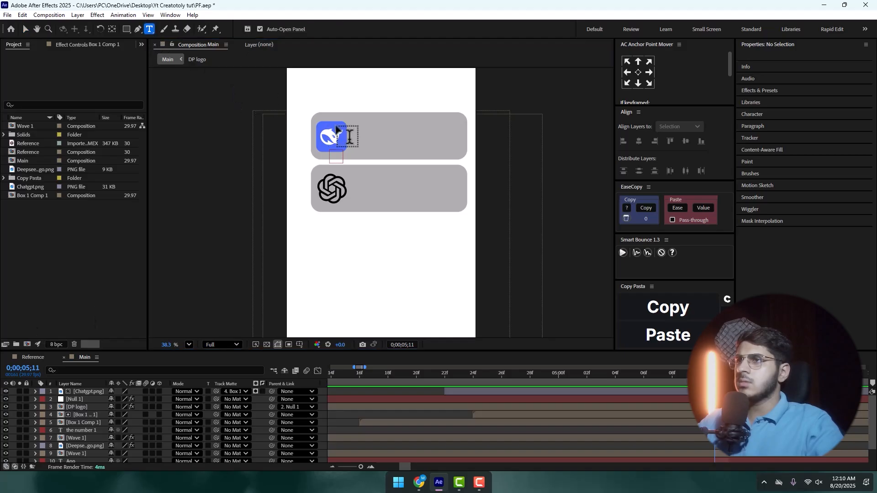
click(373, 143)
text(De)
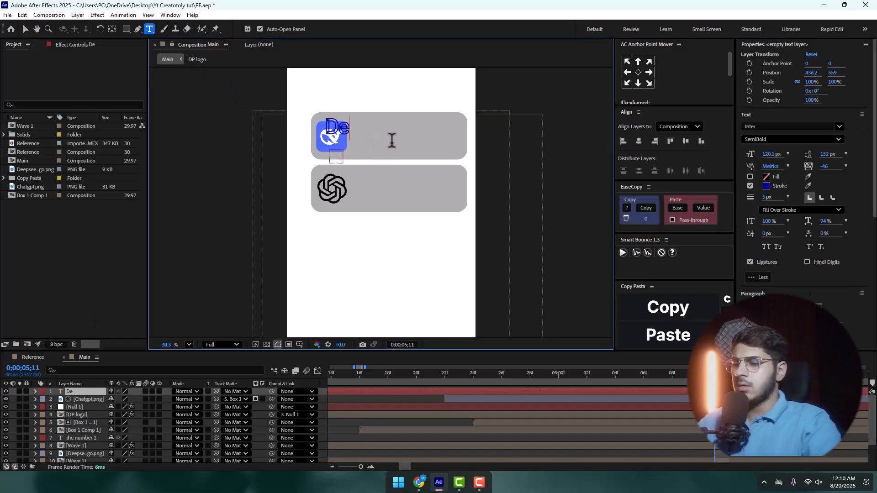
text(epseek)
Step: Remove the Deepseek text's stroke and fill it with the blue #5673FF sampled from the DeepSeek logo
key(ctrl+a)
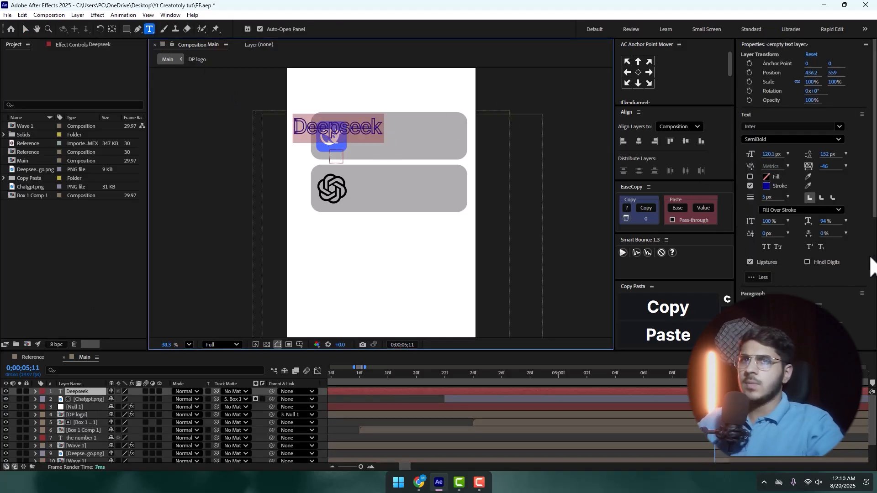
click(750, 186)
click(767, 176)
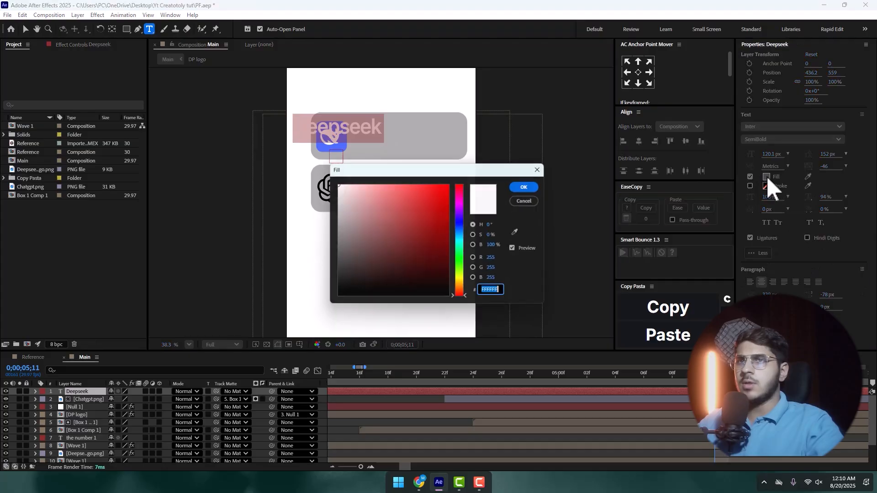
click(520, 232)
click(342, 131)
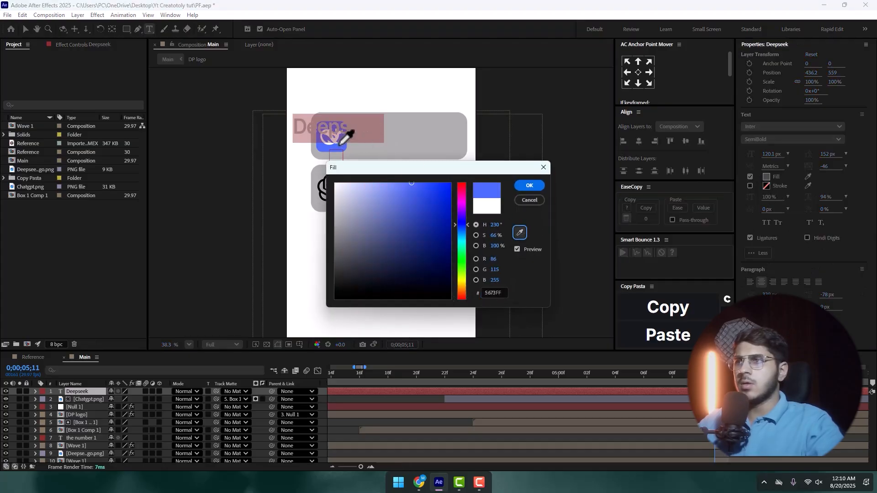
click(528, 186)
Step: Place the Deepseek text beside the upper card's logo at Position 812.4, 613.9 and trim its start to 0;00;04;24
click(26, 30)
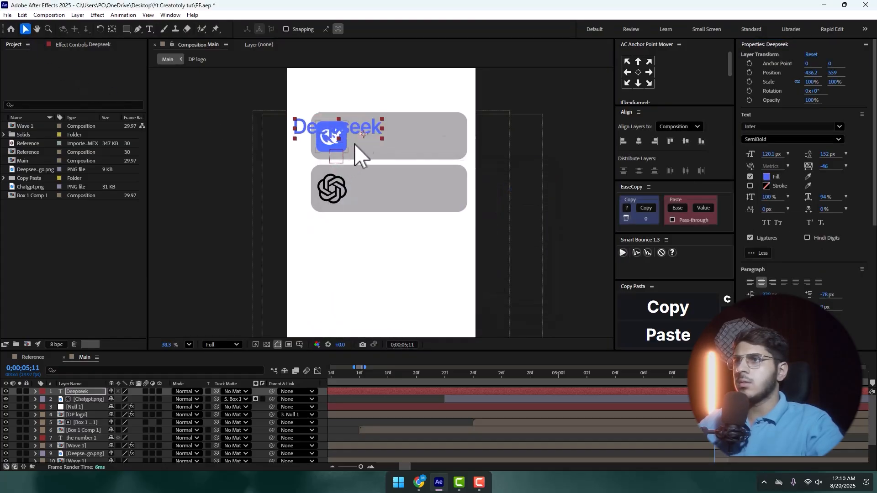
drag(355, 144, 418, 134)
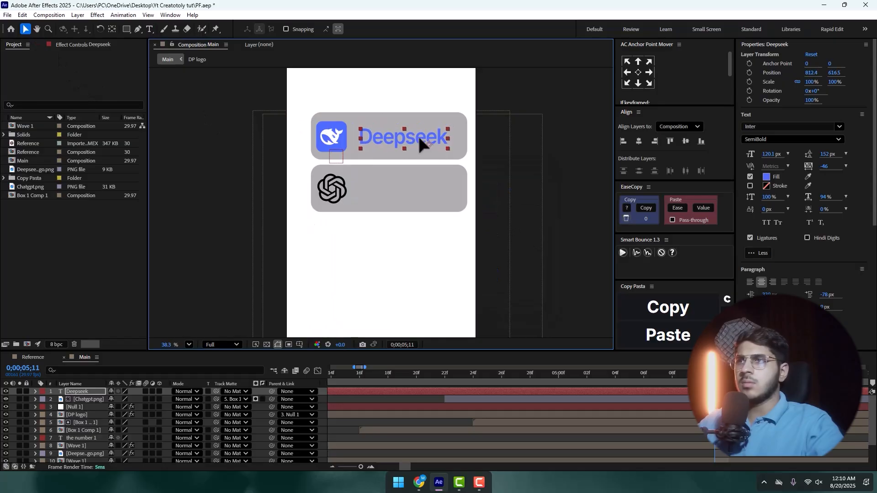
click(445, 377)
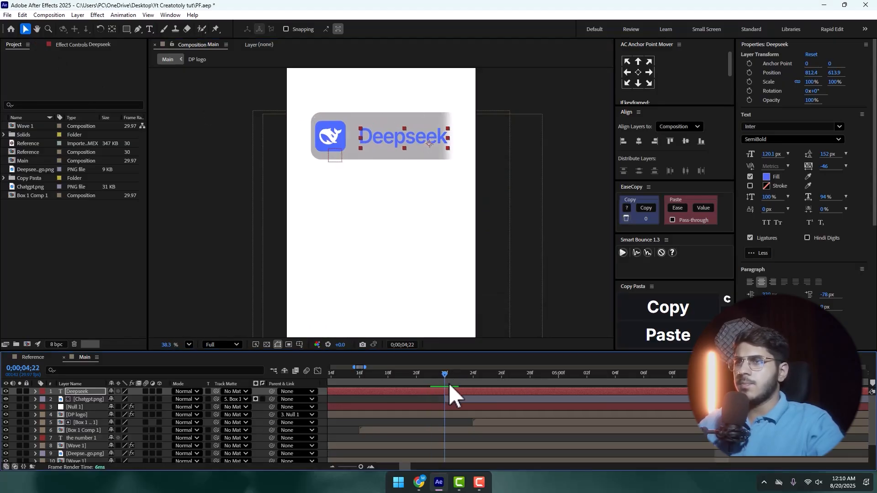
drag(449, 382, 482, 379)
key(ctrl+space)
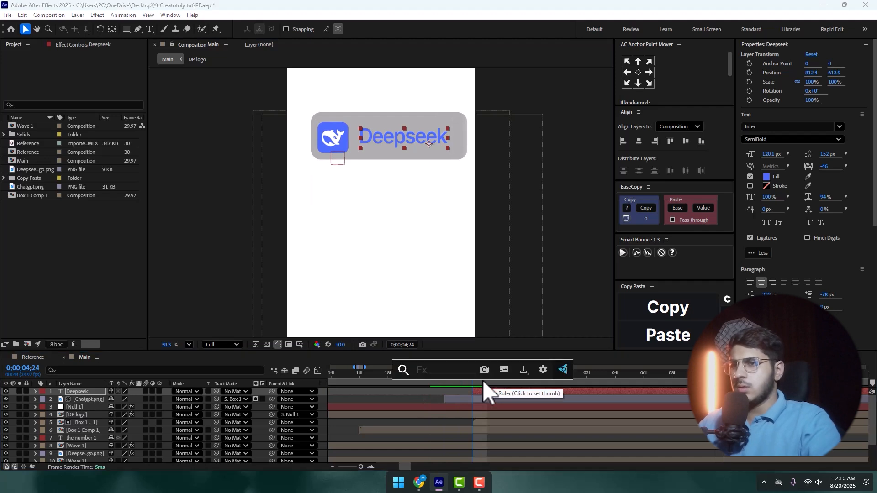
key(Escape)
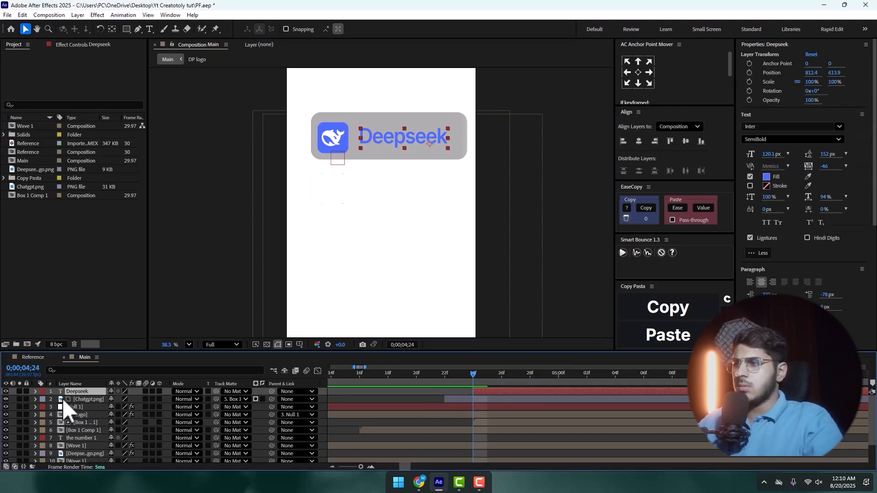
Step: Add a Position text animator to the Deepseek layer and set its offset to 0.0, 202.0
click(35, 391)
click(165, 400)
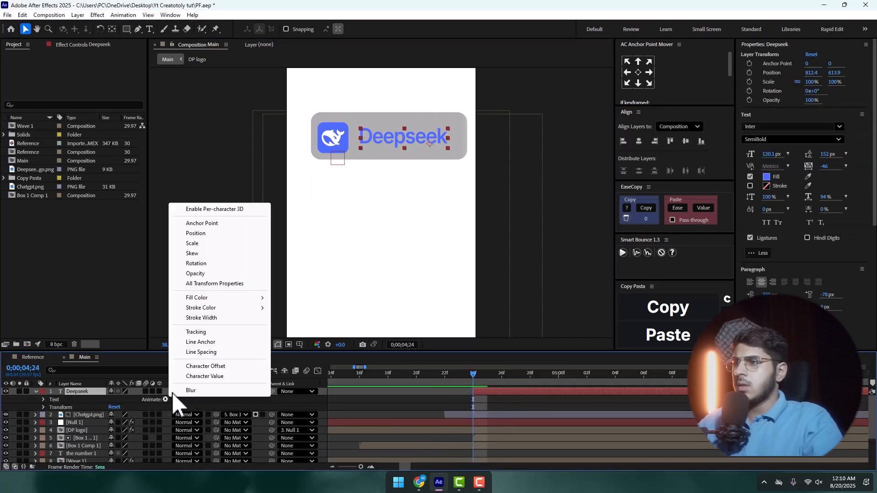
click(196, 233)
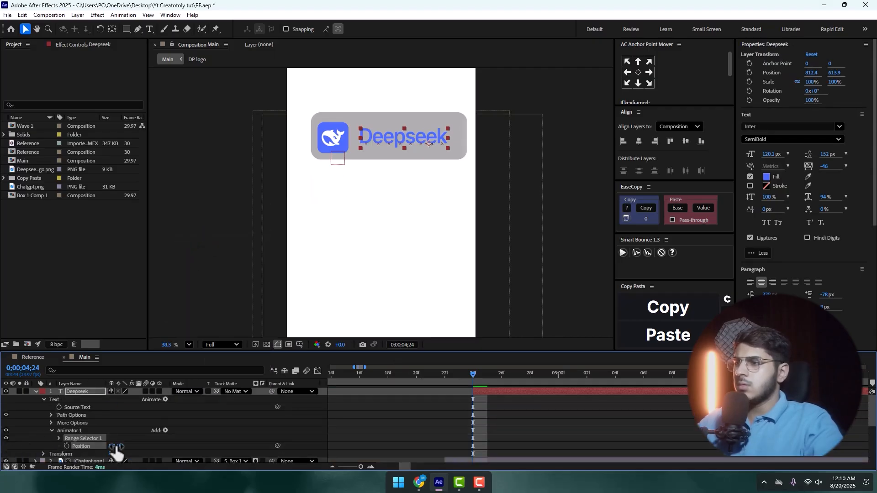
drag(121, 446, 222, 438)
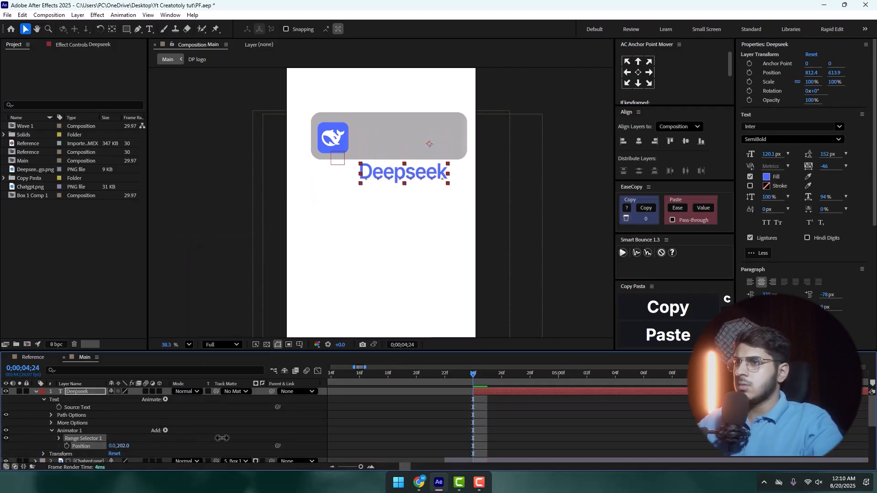
Step: Keyframe Range Selector 1's Start from 0% at 0;00;04;24 to 100% at 0;00;04;27
scroll(94, 406, down, 3)
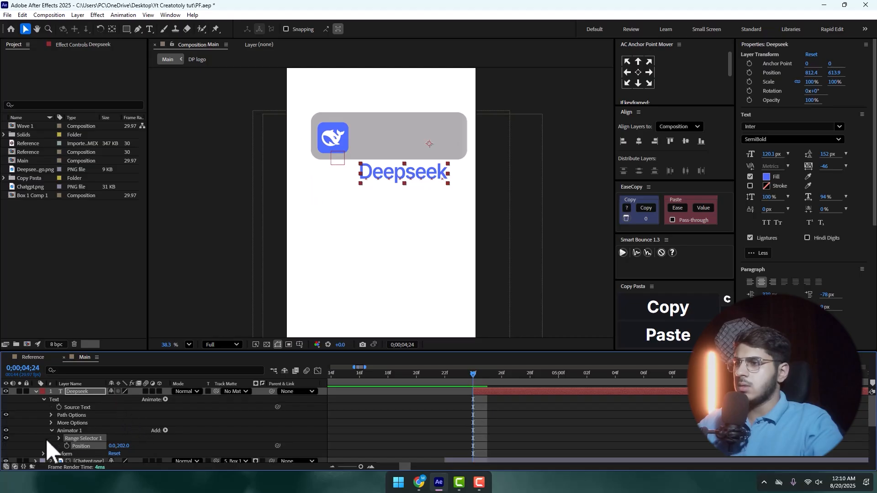
click(58, 438)
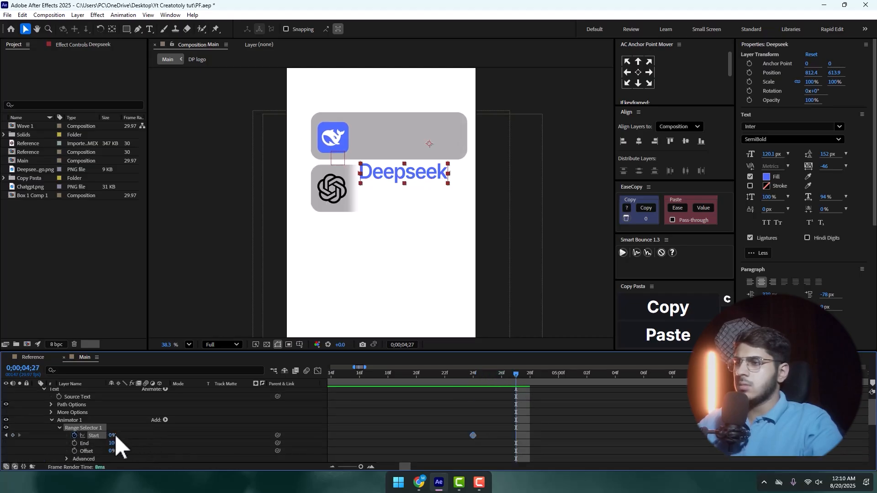
drag(111, 435, 178, 440)
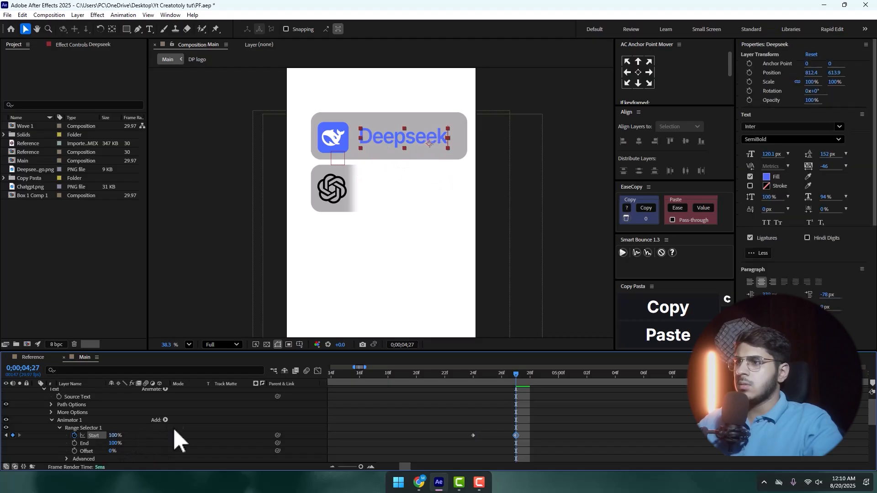
scroll(96, 445, down, 3)
scroll(577, 414, up, 3)
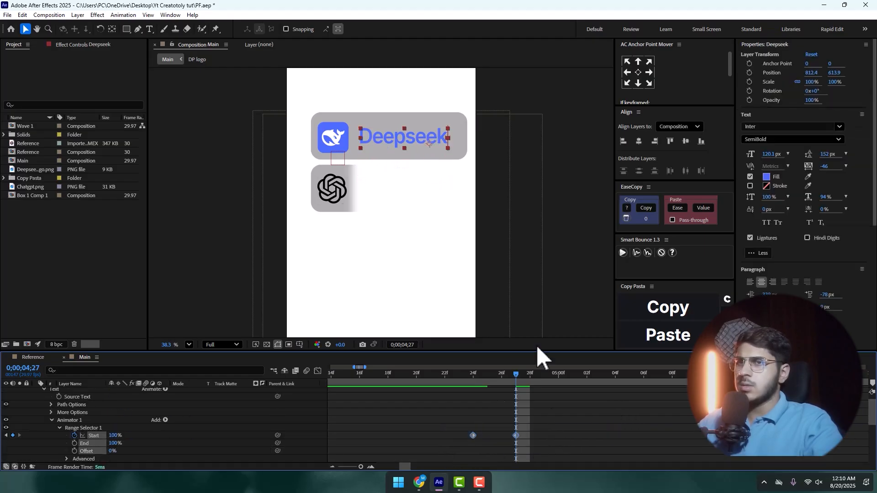
Step: Try Smart Bounce with Elastic animation on the Deepseek text's range selector, preview it, and undo it
click(636, 252)
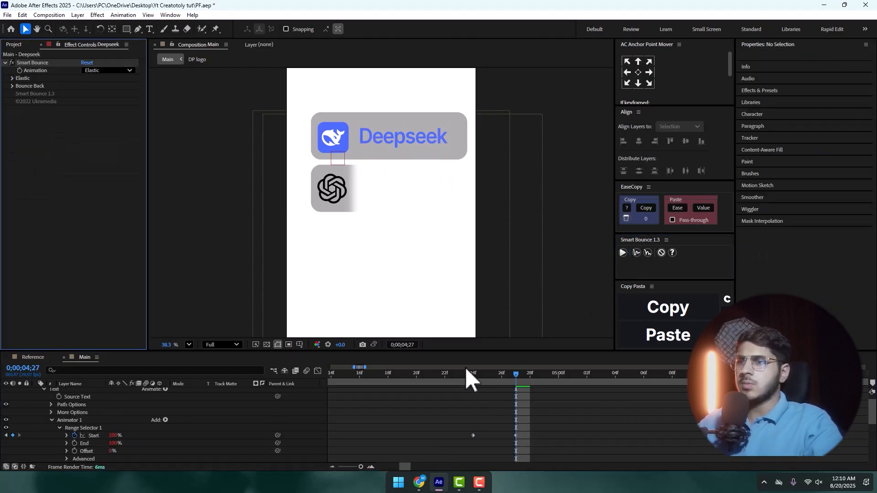
click(402, 373)
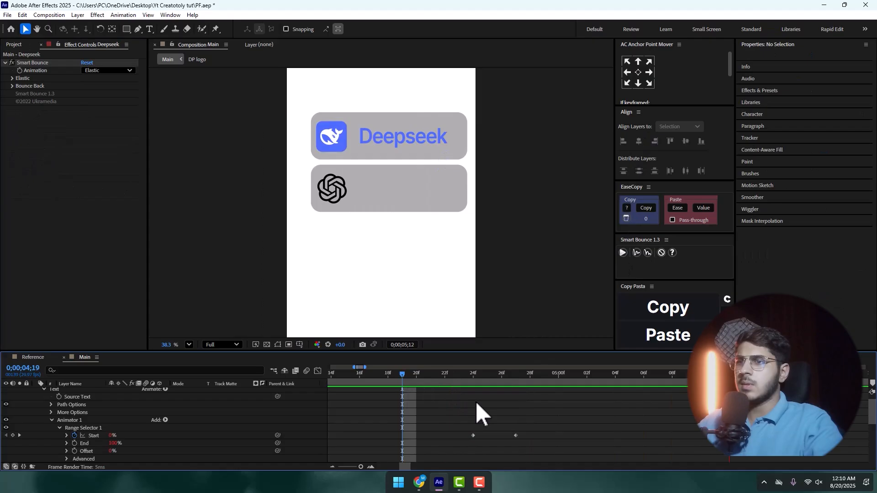
key(space)
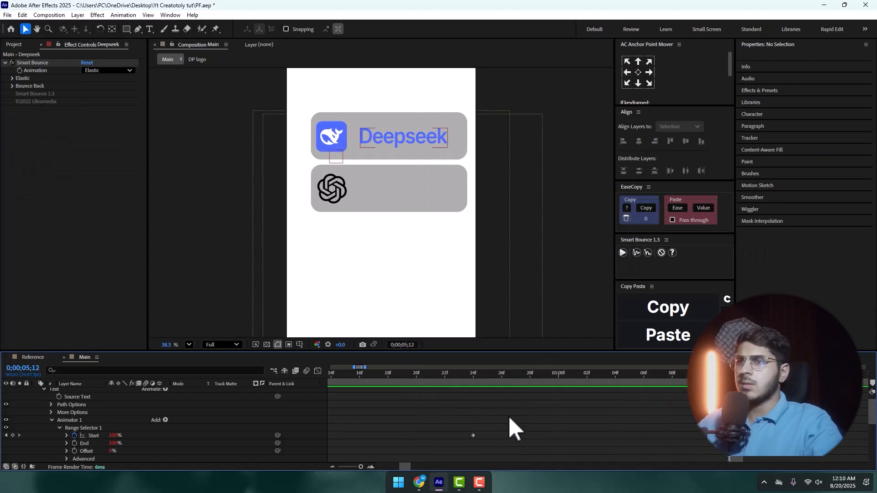
key(ctrl+z)
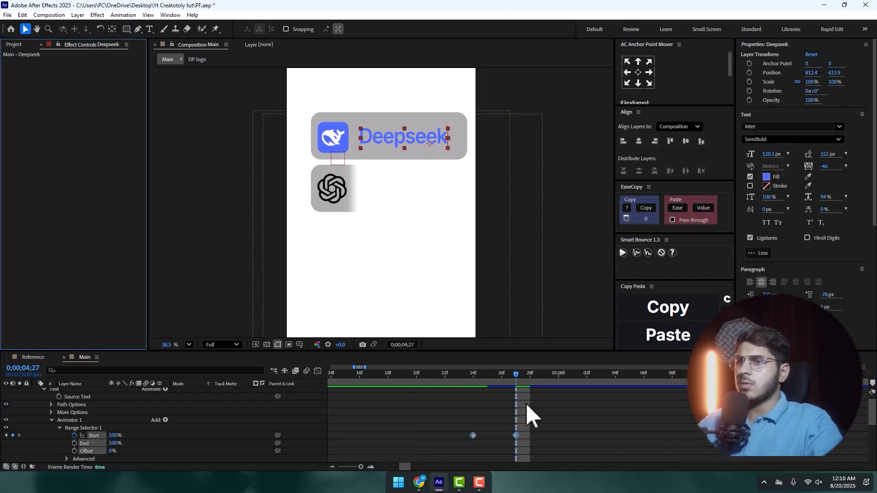
Step: Move the second Start keyframe to 0;00;05;04 and base Range Selector 1 on Words
drag(517, 436, 625, 434)
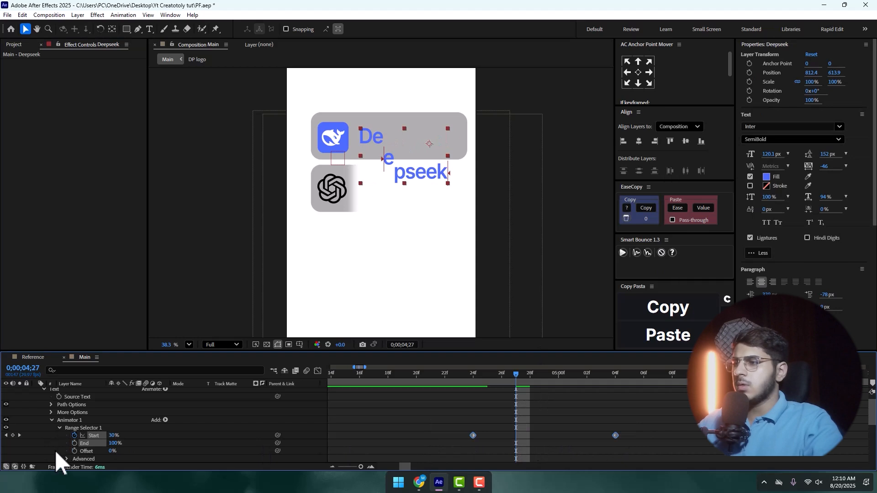
click(66, 459)
scroll(61, 436, down, 3)
click(137, 407)
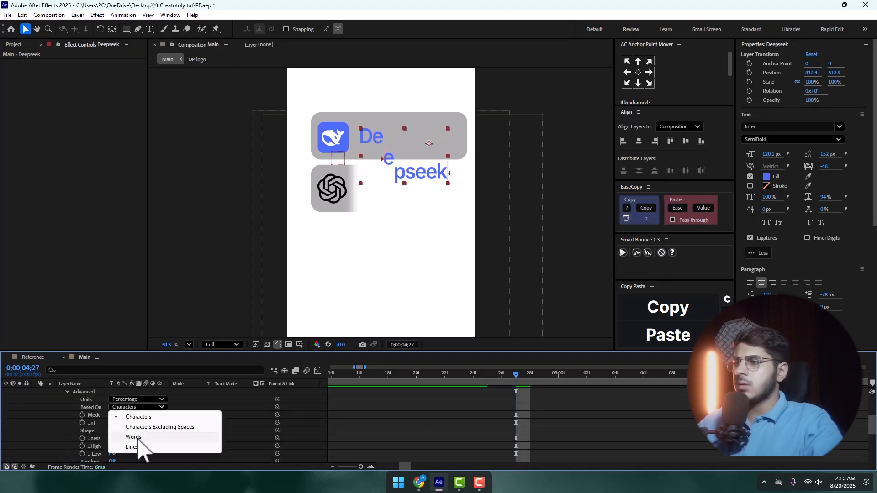
click(137, 439)
Step: Shorten the Deepseek text's move by bringing the second Start keyframe back to 0;00;04;29, and preview it
click(434, 373)
scroll(543, 425, up, 3)
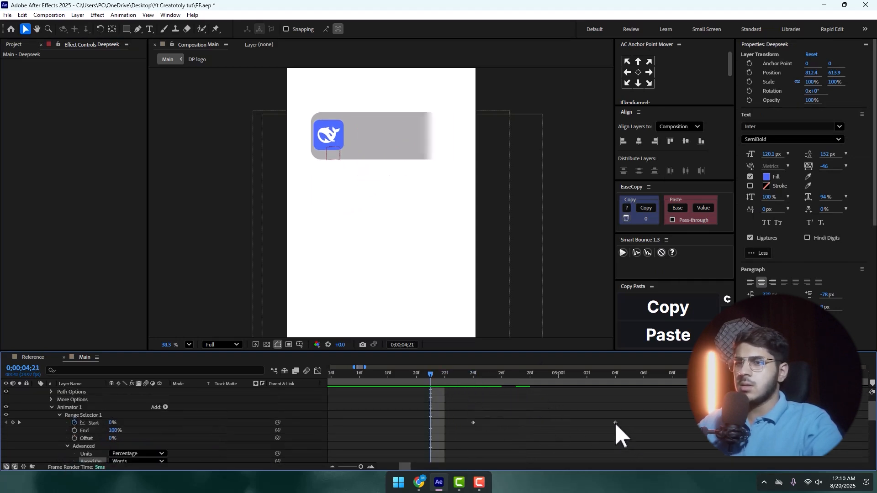
drag(615, 423, 540, 423)
key(space)
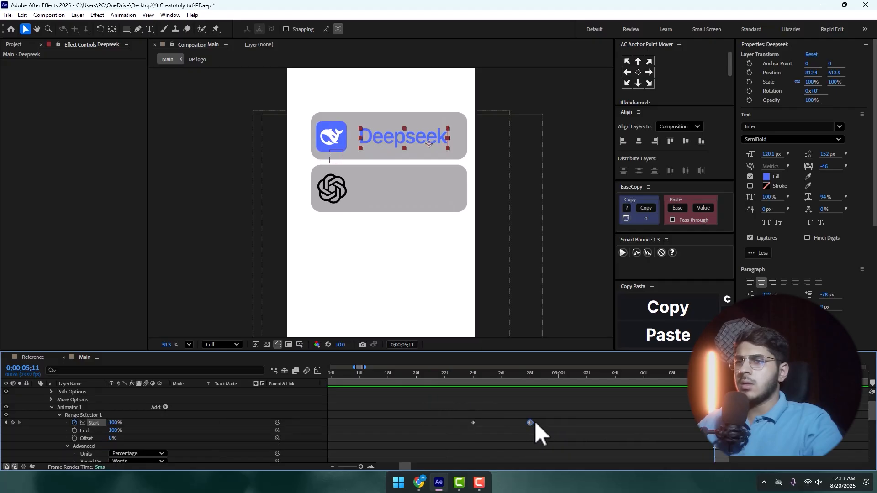
Step: Add an Opacity property to the Deepseek text's Animator 1, set it to 0%, and preview the fade-in
click(473, 373)
scroll(163, 411, up, 2)
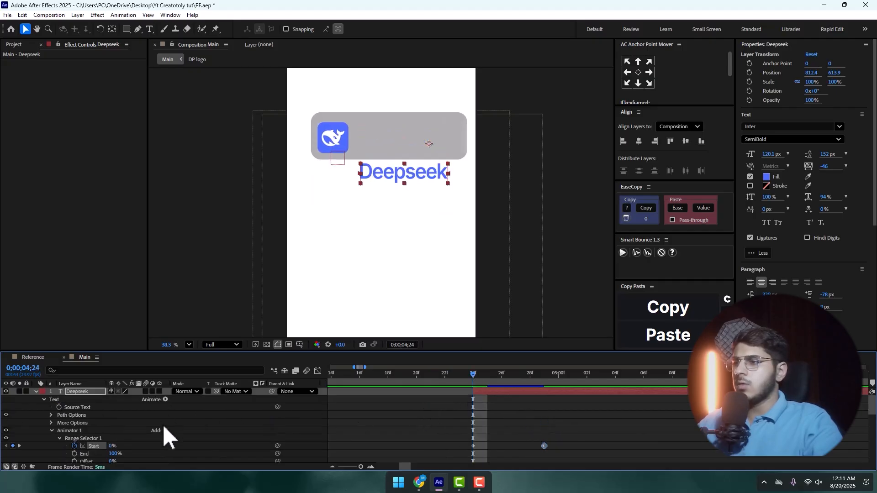
click(165, 430)
mouse_move(182, 433)
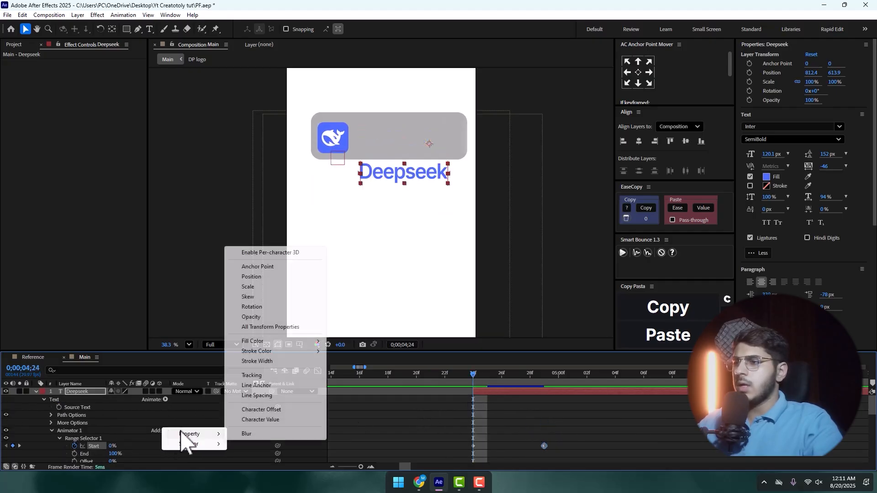
click(258, 318)
drag(115, 459, 4, 464)
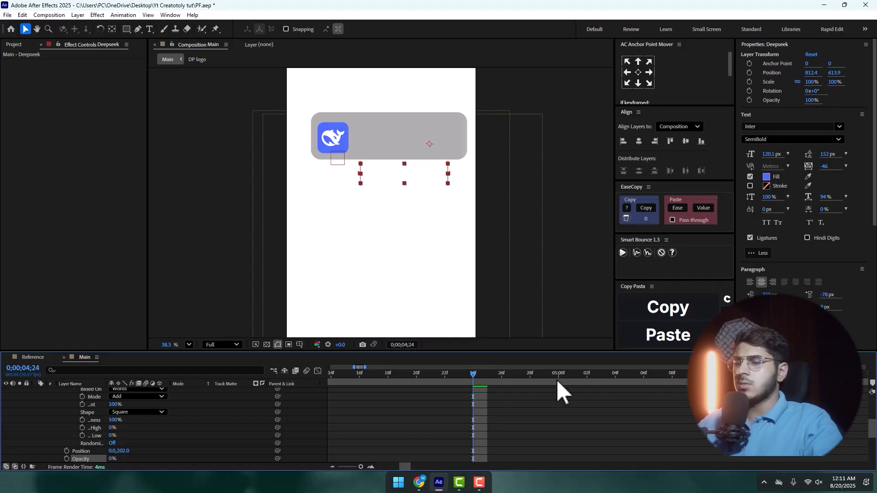
key(space)
key(space)
Step: Apply Smart Bounce with Elastic animation to the Deepseek text's two Start keyframes and preview the result
scroll(594, 418, up, 4)
drag(571, 422, 432, 465)
click(623, 252)
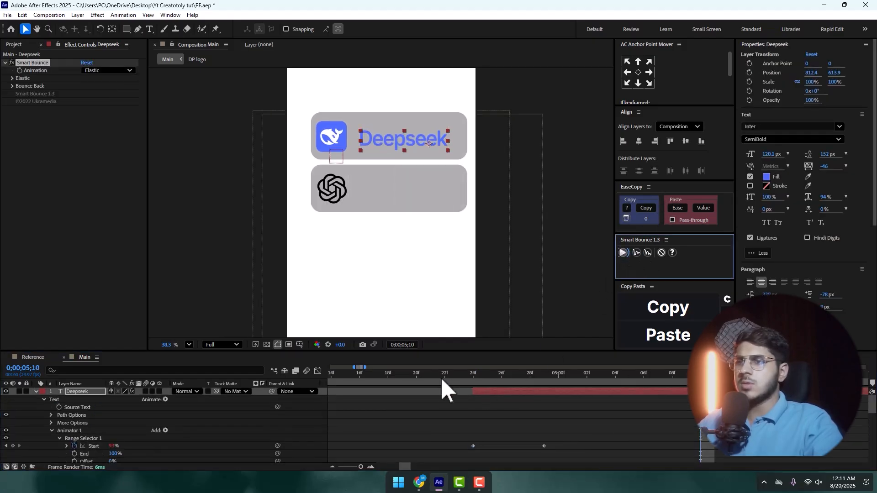
drag(441, 377, 402, 375)
key(space)
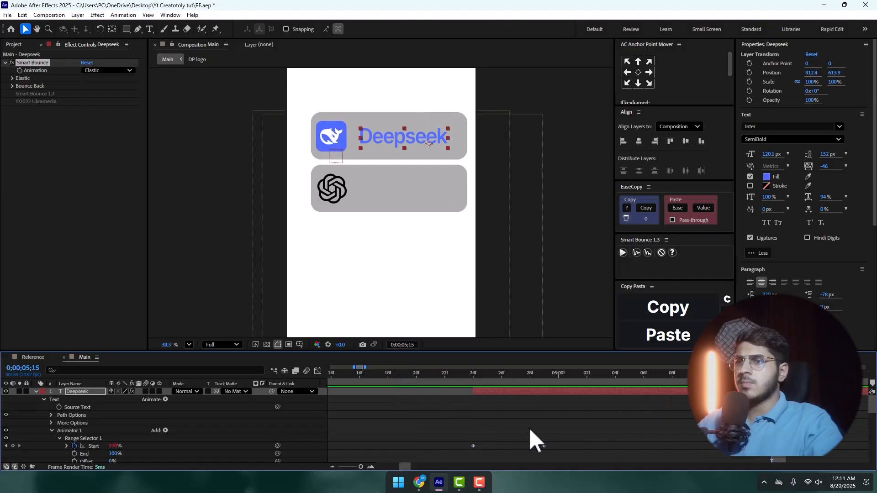
Step: Preview the Deepseek text's elastic bounce and delete Animator 1 from its layer
click(421, 375)
key(space)
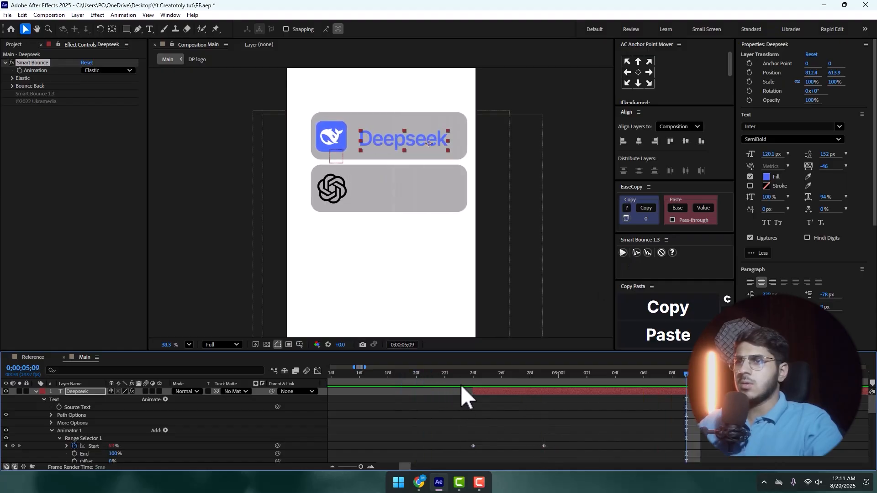
drag(542, 379, 657, 387)
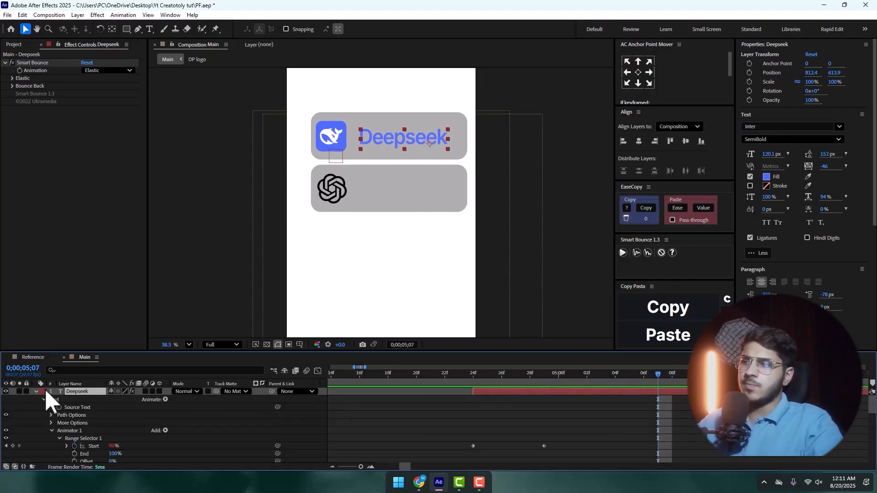
click(80, 430)
key(Delete)
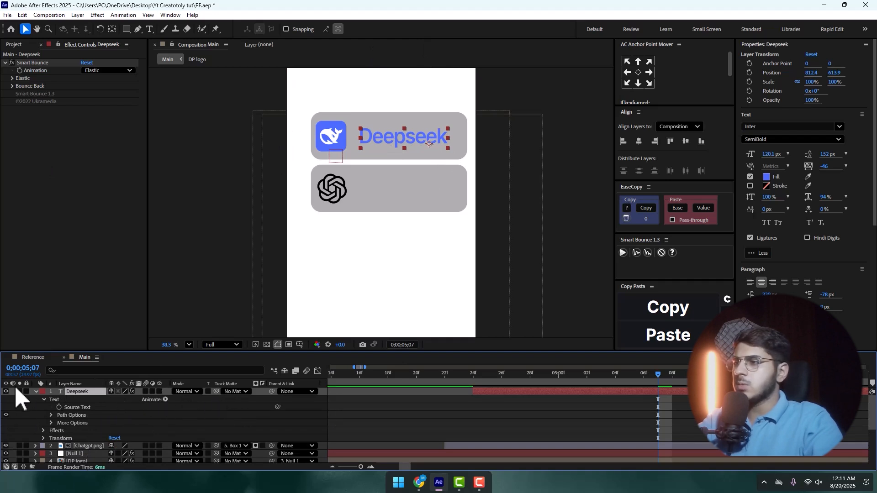
click(36, 392)
Step: Use the DeepSeek card's Box 1 layer as the Deepseek text's track matte, and make the matte layer visible again
click(354, 121)
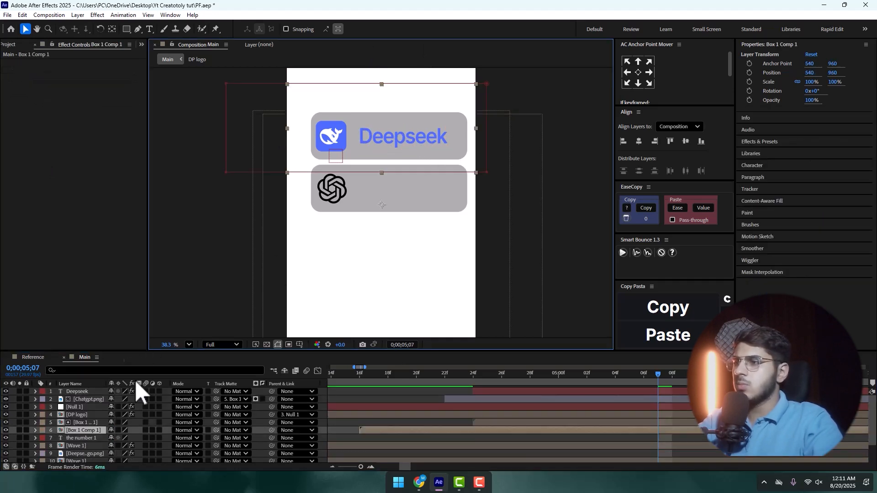
drag(217, 392, 85, 431)
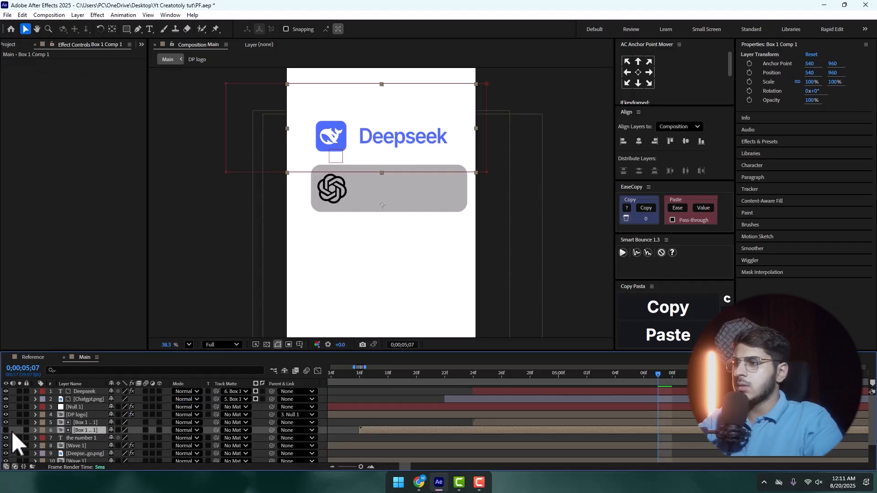
click(6, 430)
Step: Keyframe the Deepseek text's Position from Y 845.9 at 0;00;04;26 up to Y 639.9 at 0;00;05;06
click(76, 393)
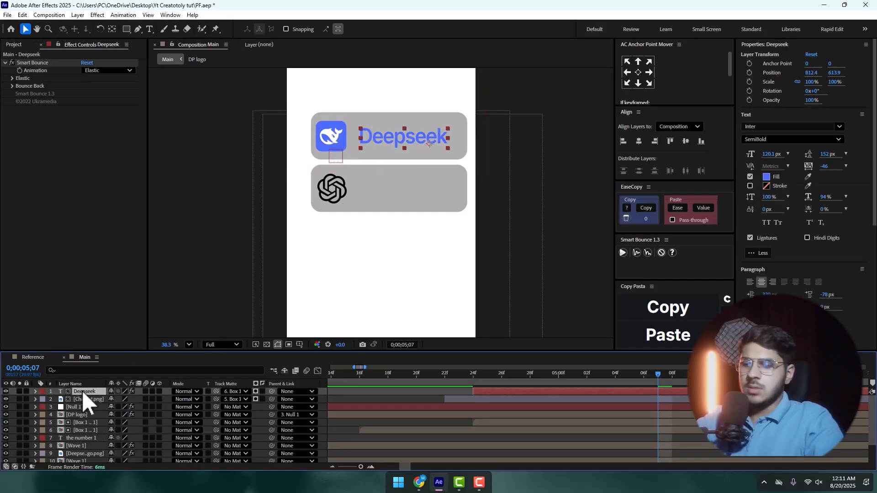
key(p)
drag(475, 374, 501, 376)
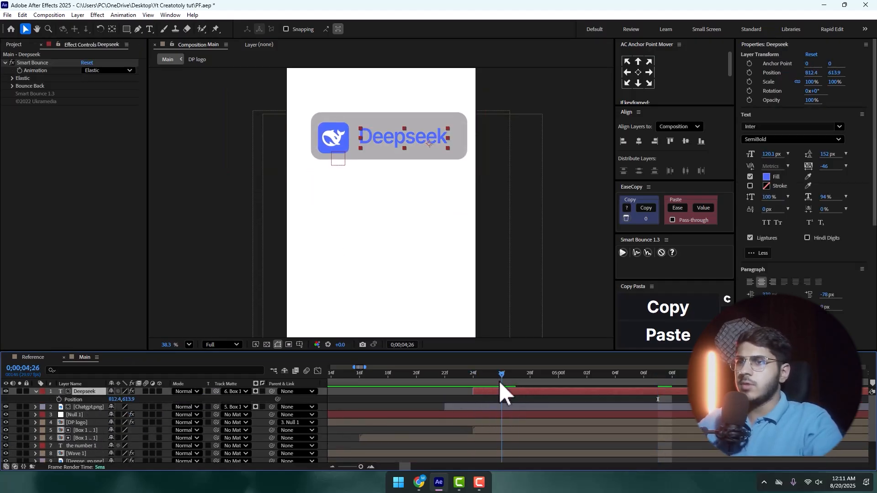
click(133, 399)
text(845.9)
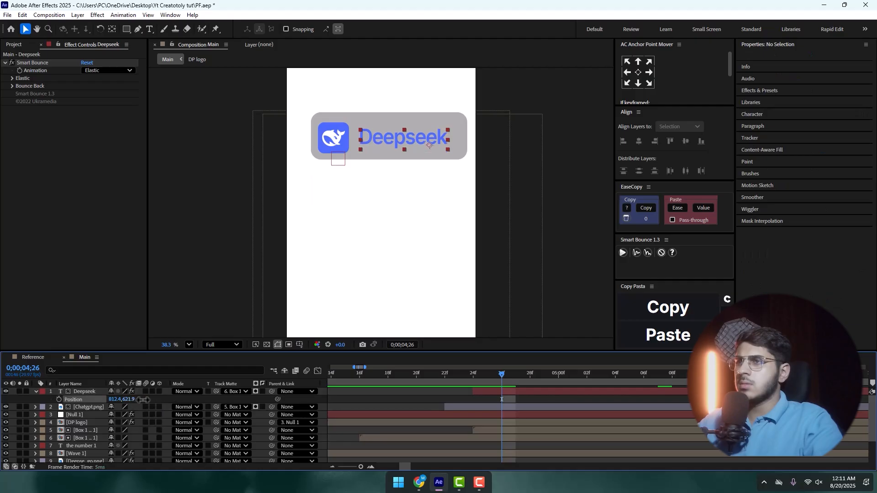
key(Return)
click(58, 399)
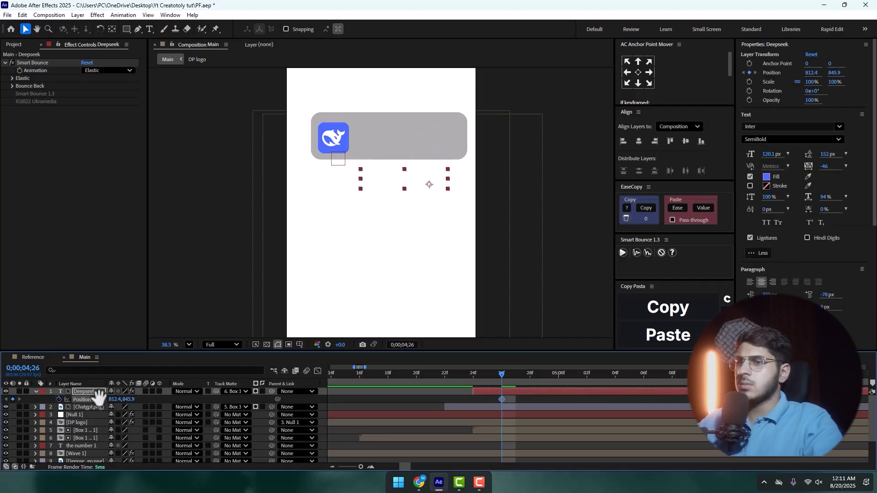
key(shift+Page_Down)
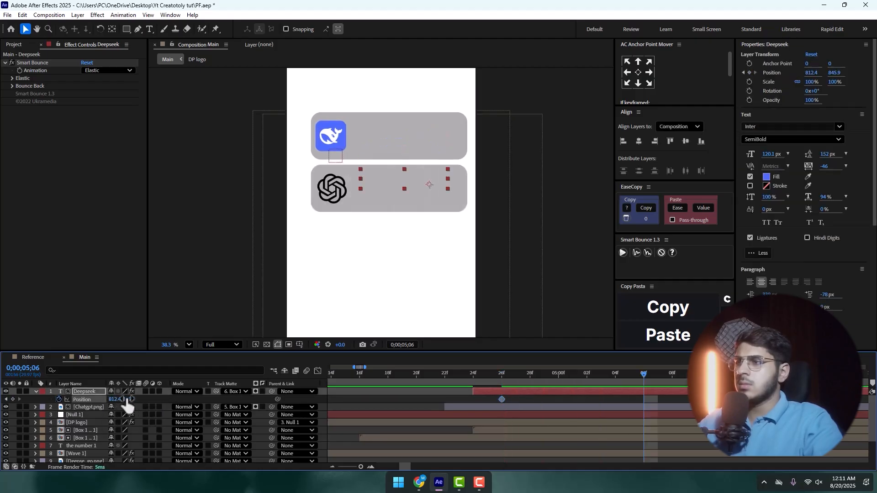
drag(129, 399, 35, 404)
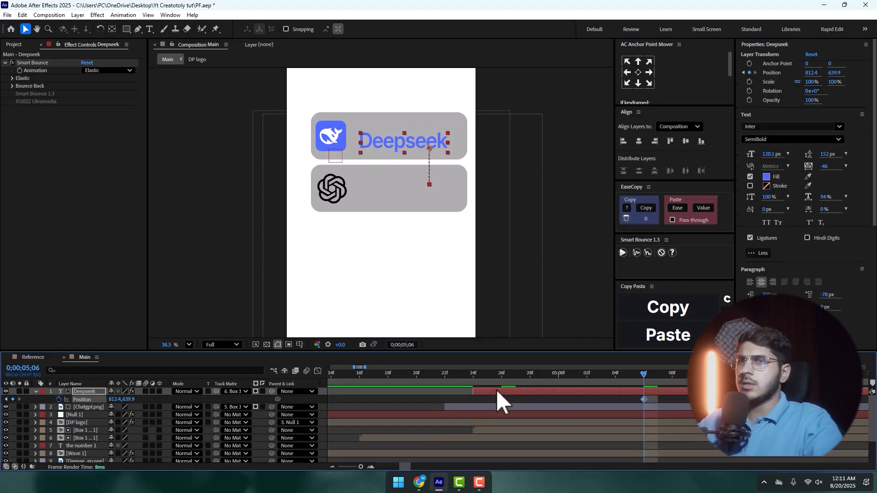
Step: Apply Smart Bounce to the Deepseek text's Position keyframes and preview the slide-in
click(623, 253)
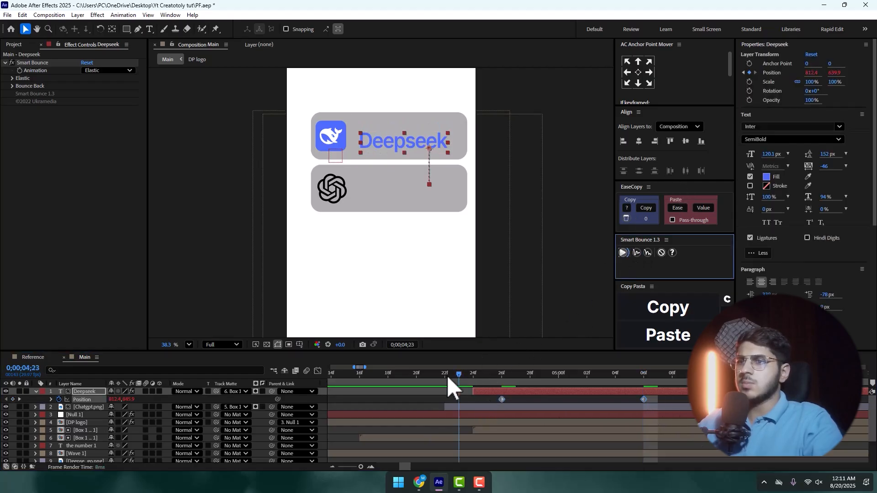
drag(446, 374, 424, 374)
key(space)
key(space)
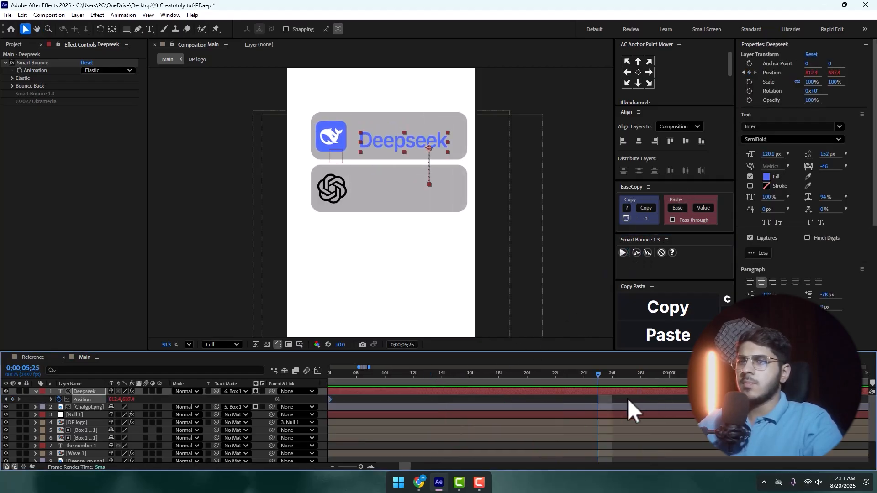
Step: Tighten the Deepseek text's move by placing its Position keyframes at 0;00;04;25 and 0;00;05;00, and preview it
scroll(638, 402, down, 2)
scroll(569, 403, up, 1)
click(505, 400)
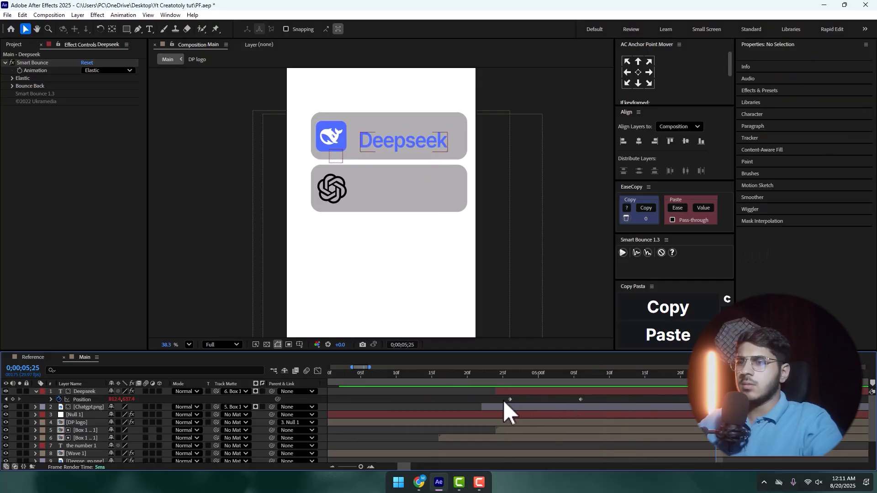
click(580, 399)
drag(579, 399, 537, 399)
click(593, 399)
click(431, 376)
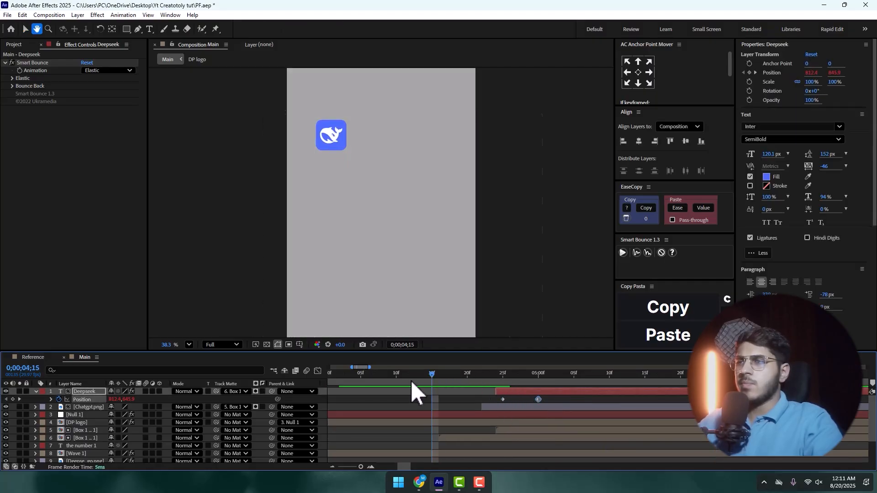
key(space)
key(space)
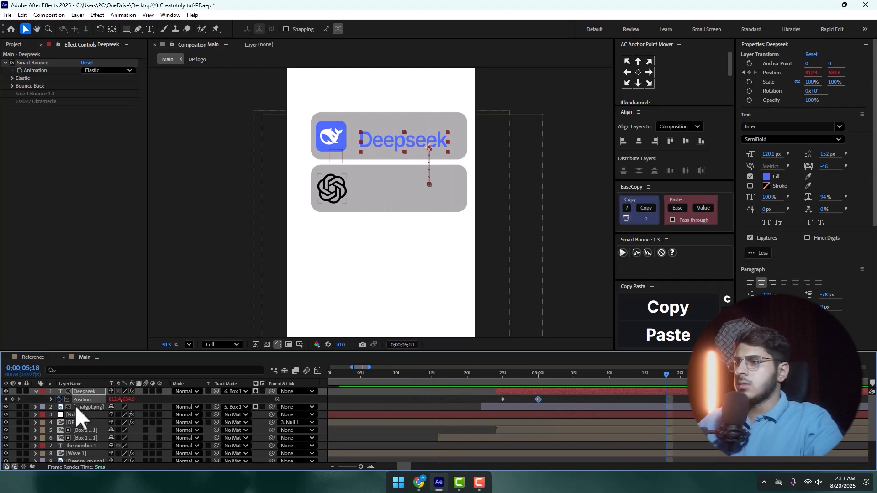
Step: Duplicate the Deepseek text layer, place the copy directly above the DeepSeek card's Box 1 layer, and assign that layer as its track matte
key(ctrl+d)
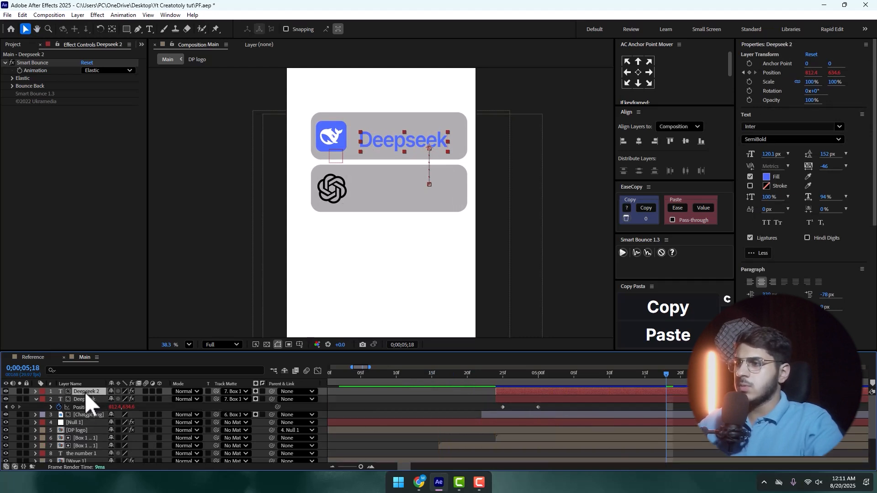
drag(85, 393, 90, 439)
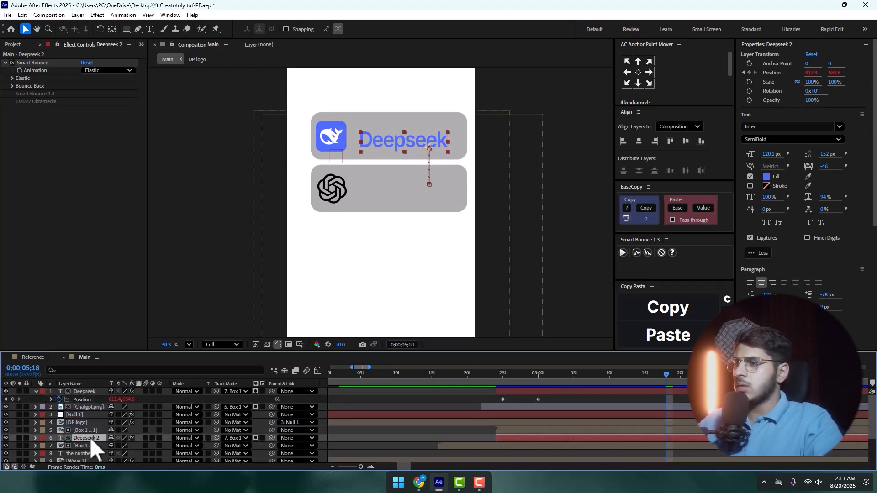
drag(216, 438, 69, 448)
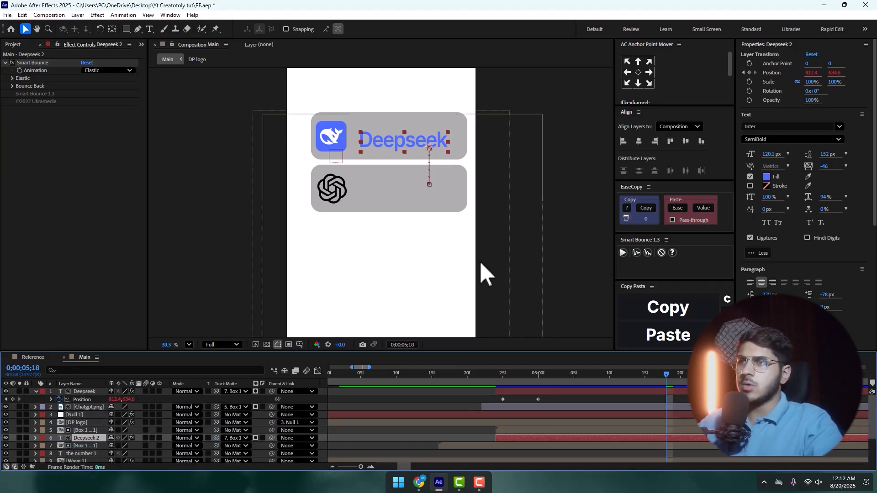
Step: At 0;00;05;00, shift both Position keyframes of Deepseek 2 down together so the text sits in the ChatGPT card, and preview
key(u)
scroll(221, 447, down, 2)
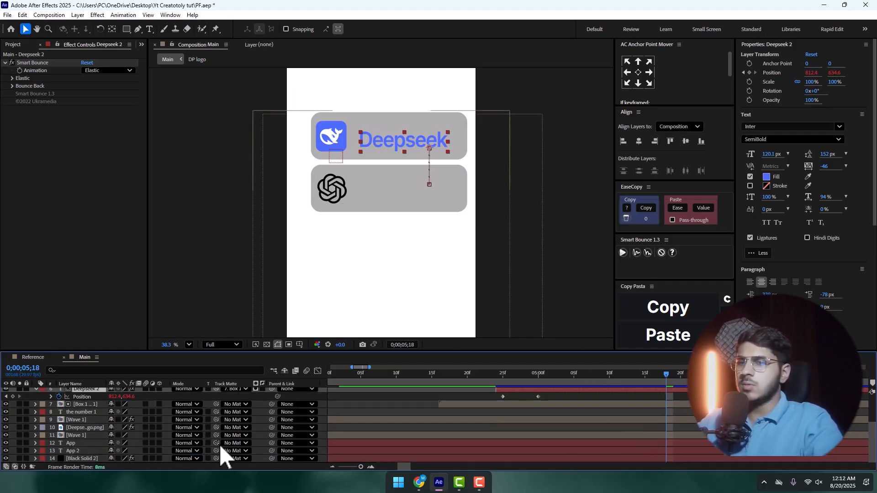
click(6, 397)
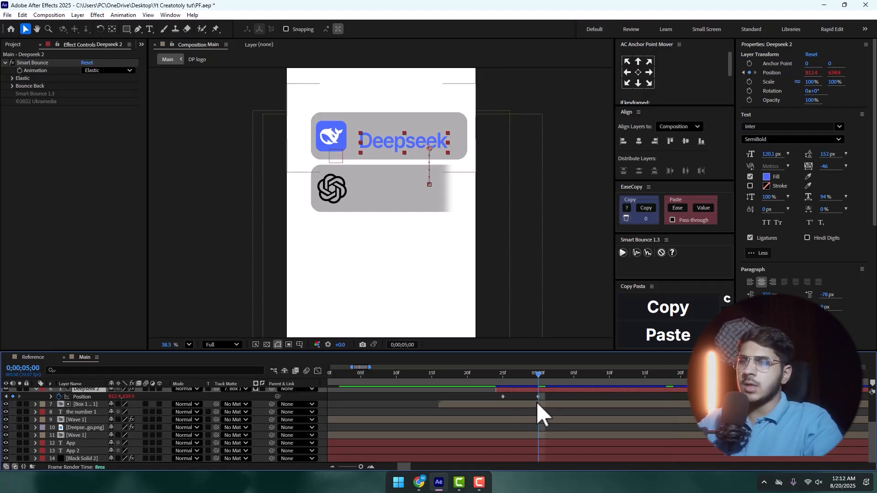
drag(551, 393, 488, 402)
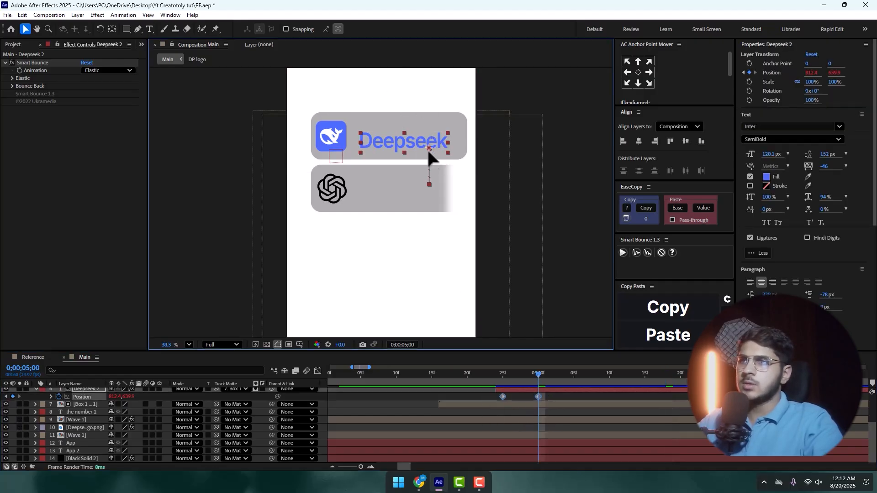
drag(419, 147, 427, 196)
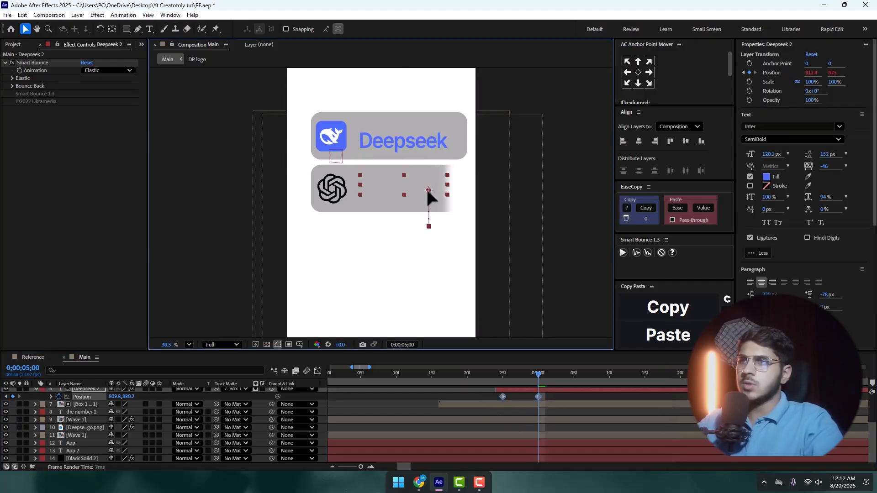
click(559, 398)
key(space)
Step: Move Deepseek 2 directly above the ChatGPT card's Box 1 layer and use that layer as its track matte
scroll(71, 417, up, 3)
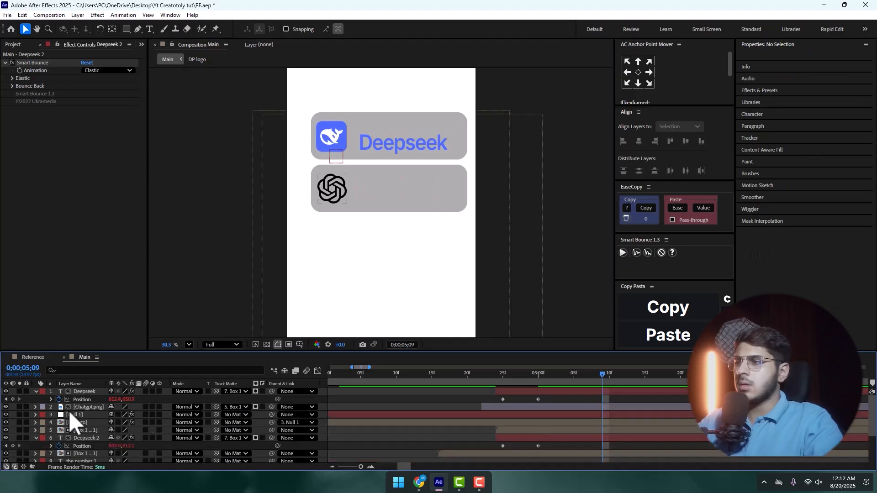
drag(85, 437, 85, 426)
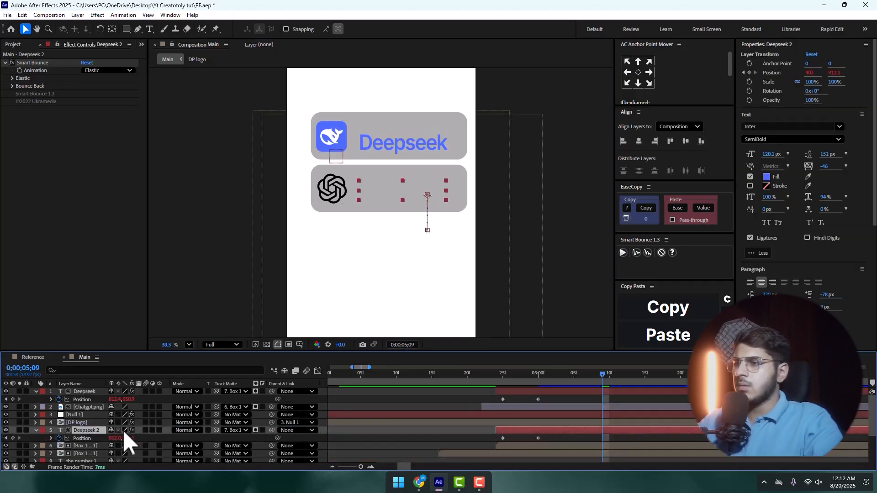
click(68, 454)
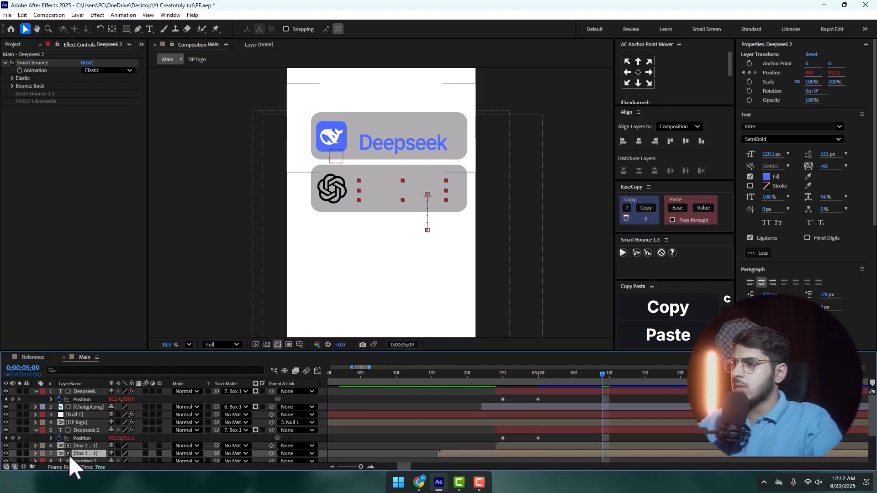
click(5, 453)
click(5, 454)
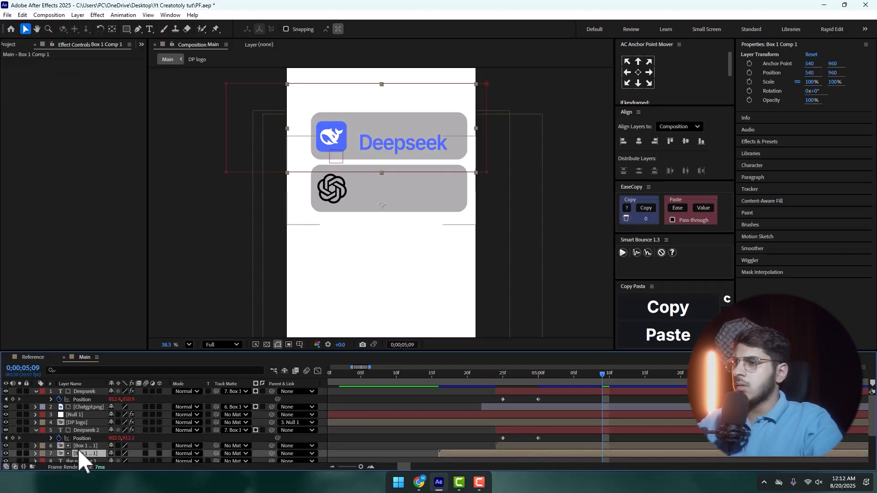
drag(217, 430, 92, 447)
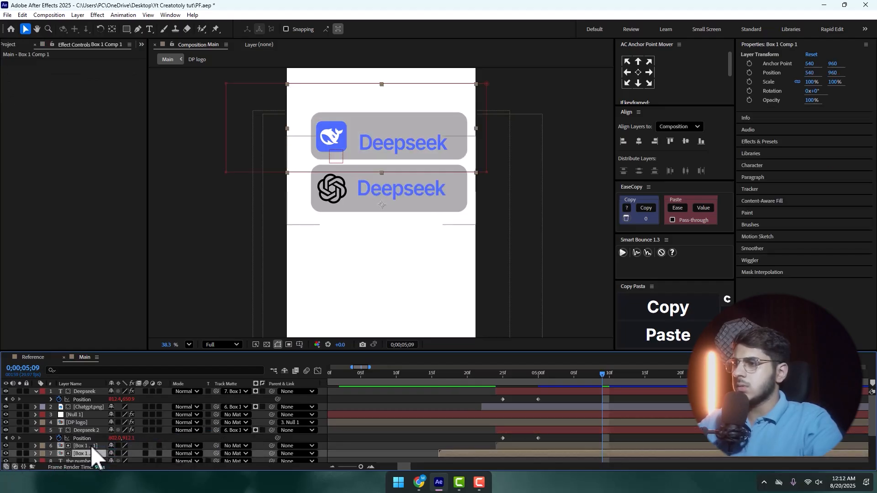
Step: Replace the Deepseek 2 text in the lower card with ChatGPT and select the whole word
double_click(397, 187)
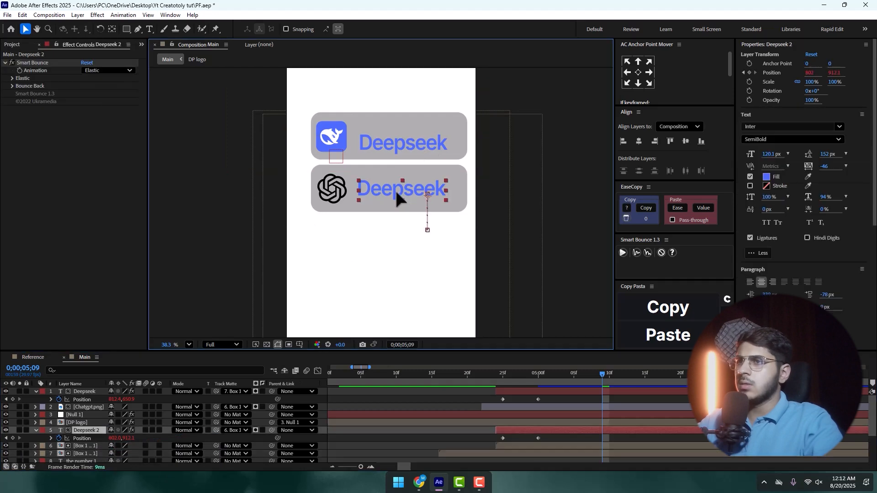
text(ChatGPT)
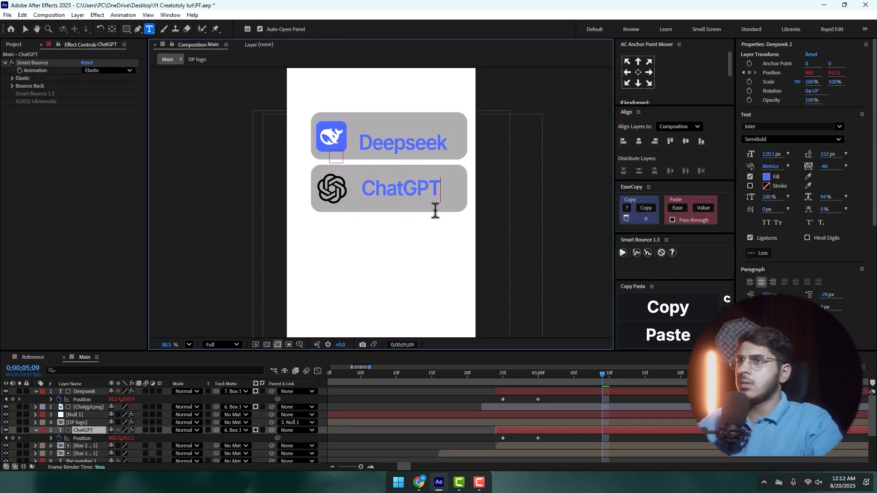
key(ctrl+a)
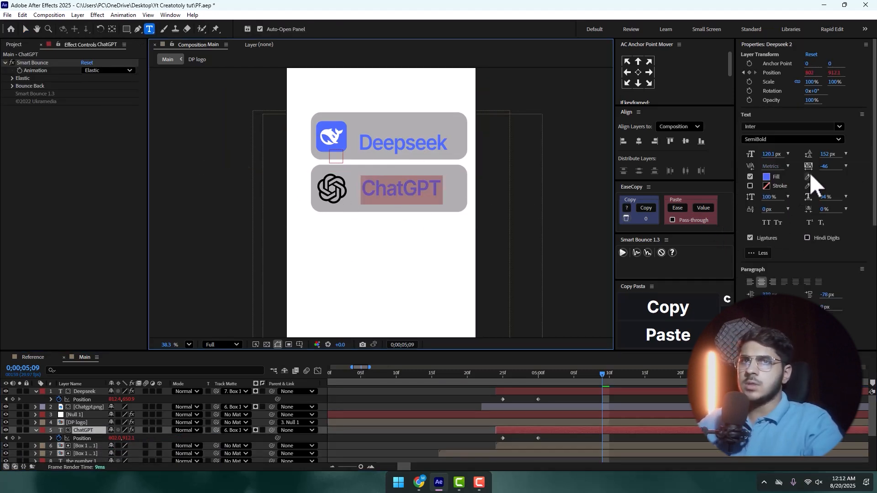
Step: Try a green 0AD56E fill on the ChatGPT text
click(767, 177)
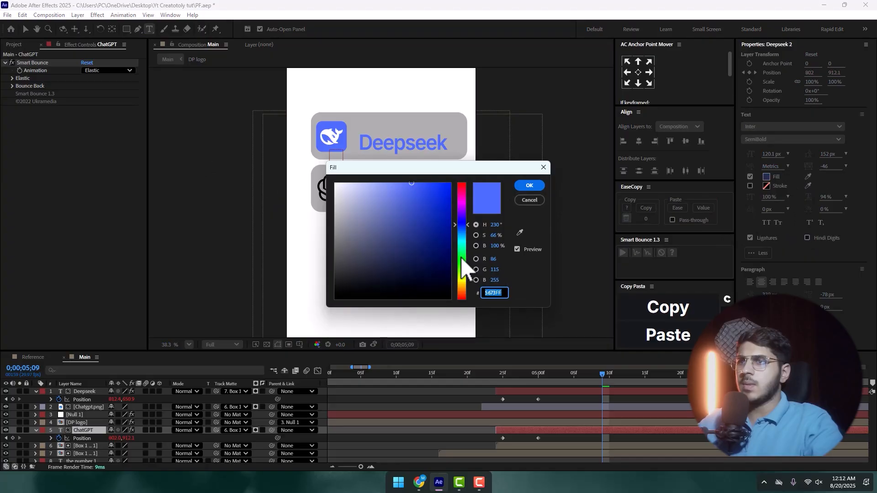
click(462, 257)
drag(408, 180, 380, 182)
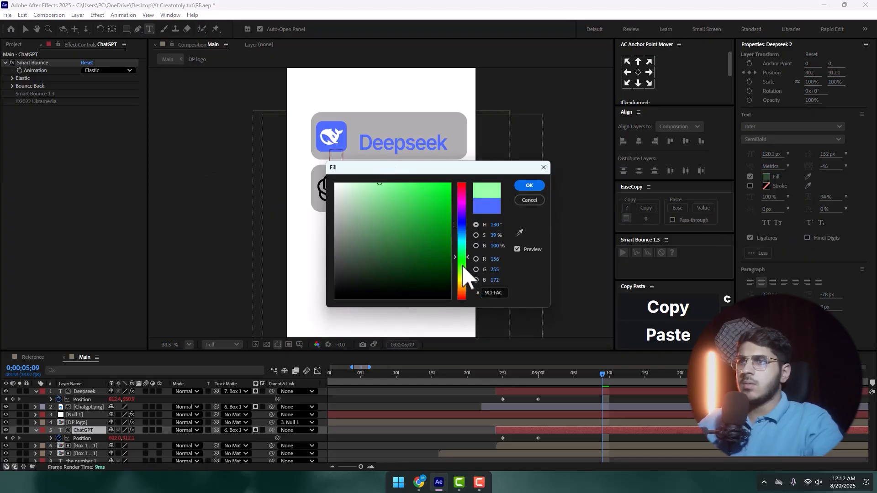
drag(460, 250, 461, 251)
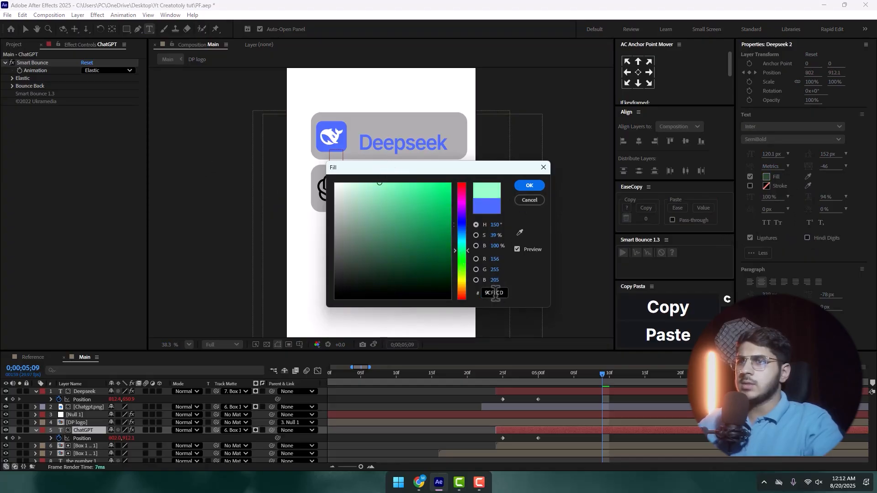
click(414, 185)
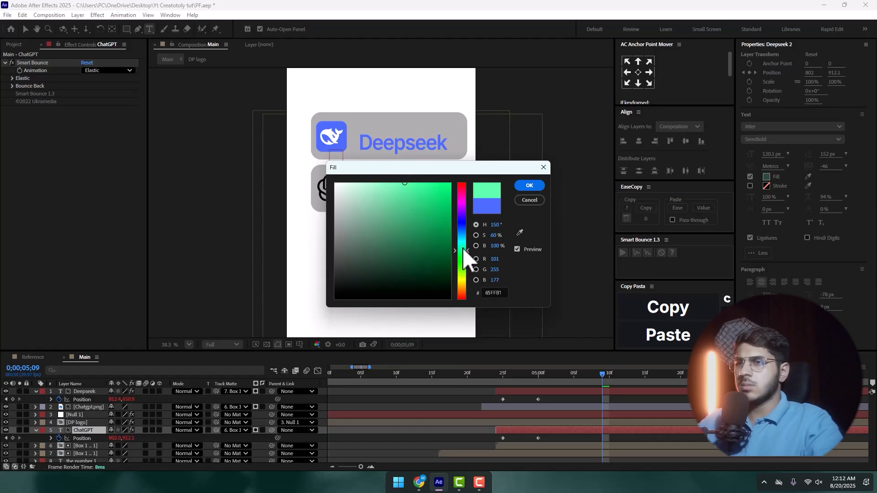
mouse_move(445, 250)
mouse_down()
mouse_move(458, 246)
mouse_move(445, 203)
mouse_up()
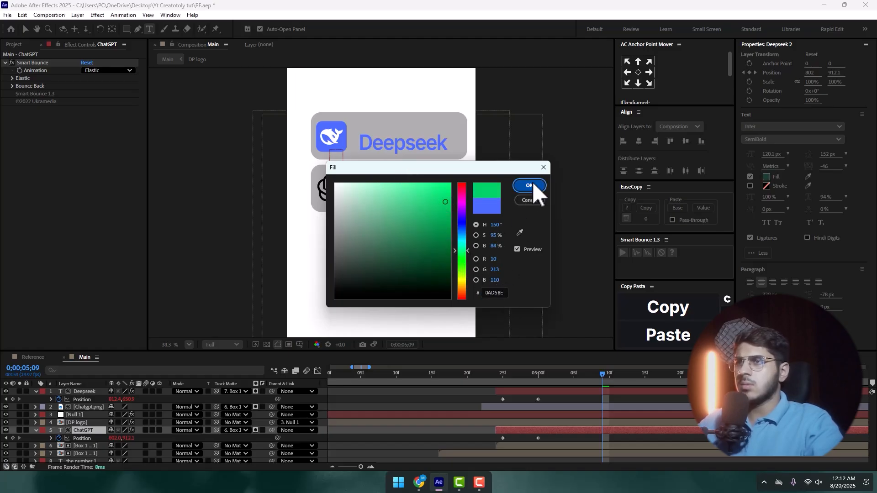
click(532, 186)
click(26, 29)
Step: Reselect the ChatGPT text and try a paler green fill on it
double_click(407, 189)
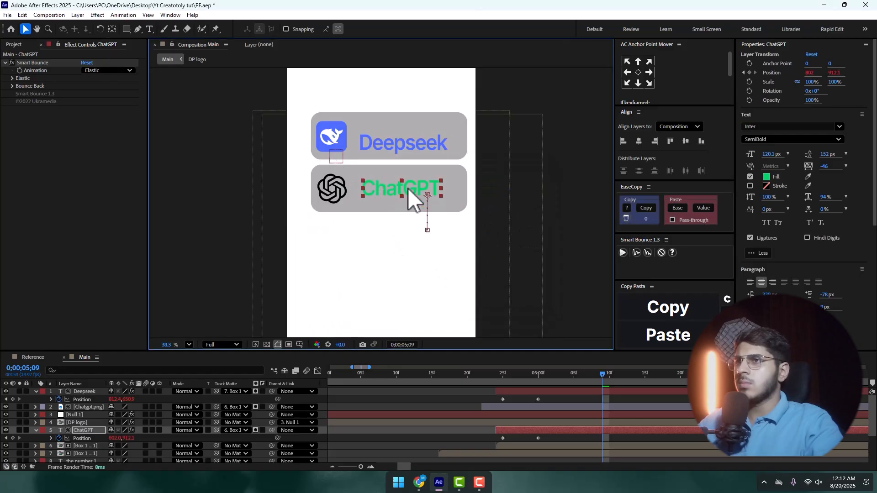
click(767, 176)
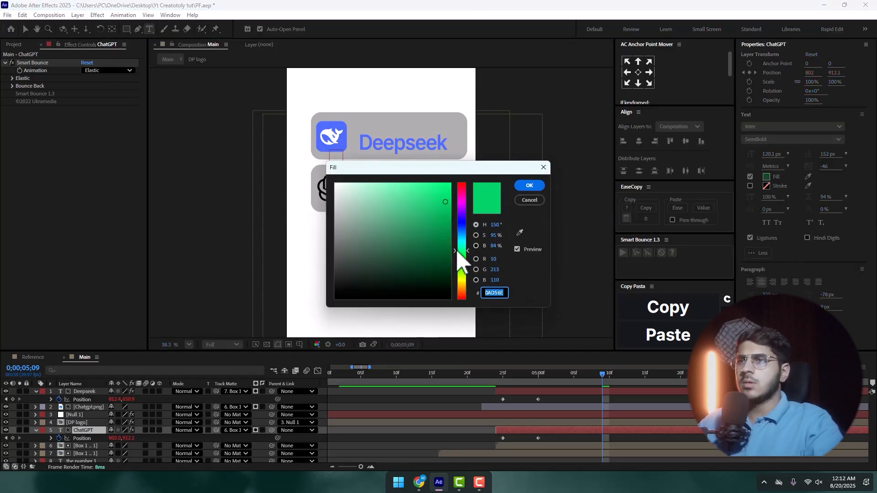
drag(466, 252, 463, 260)
mouse_move(445, 202)
mouse_down()
mouse_move(407, 166)
mouse_move(383, 167)
mouse_up()
click(529, 185)
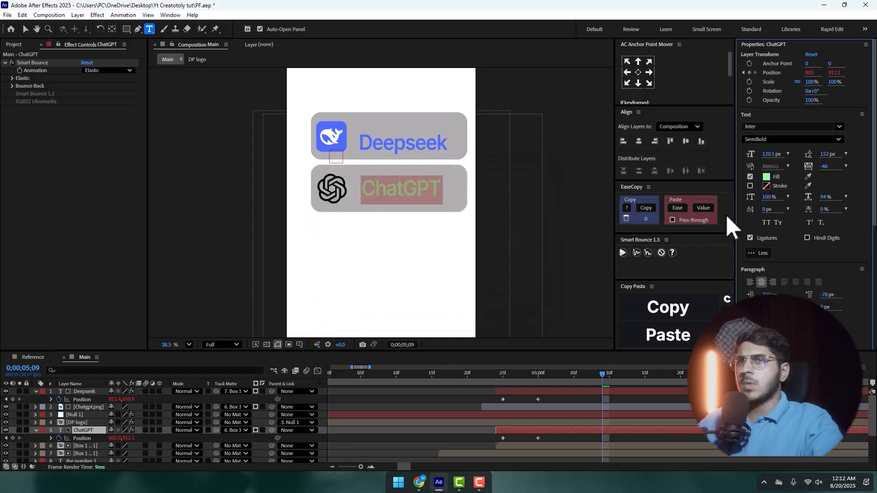
Step: Set the ChatGPT text's fill colour to black to match the logo beside it
click(767, 176)
click(463, 247)
mouse_move(434, 242)
mouse_down()
mouse_move(430, 257)
mouse_move(498, 329)
mouse_up()
click(530, 186)
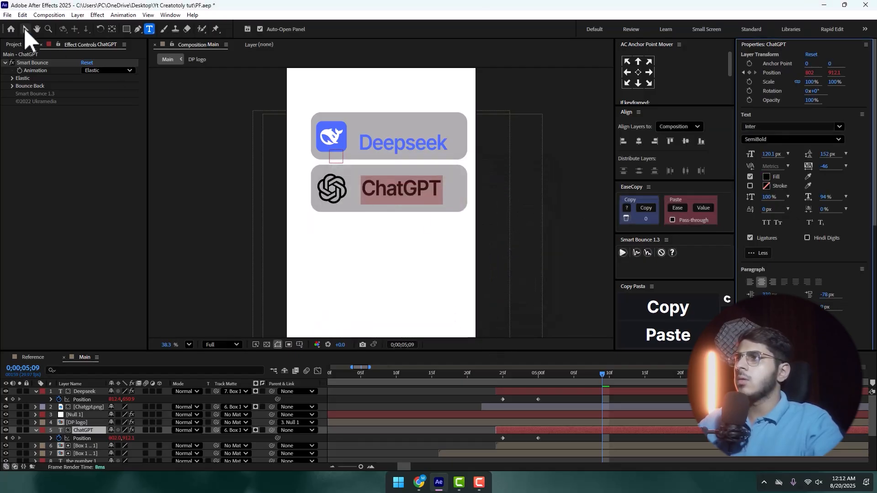
click(25, 29)
Step: Preview the text timing and delay the ChatGPT text layer so it starts at about 0;00;05;03
mouse_move(457, 373)
mouse_down()
mouse_move(444, 372)
mouse_move(459, 375)
mouse_up()
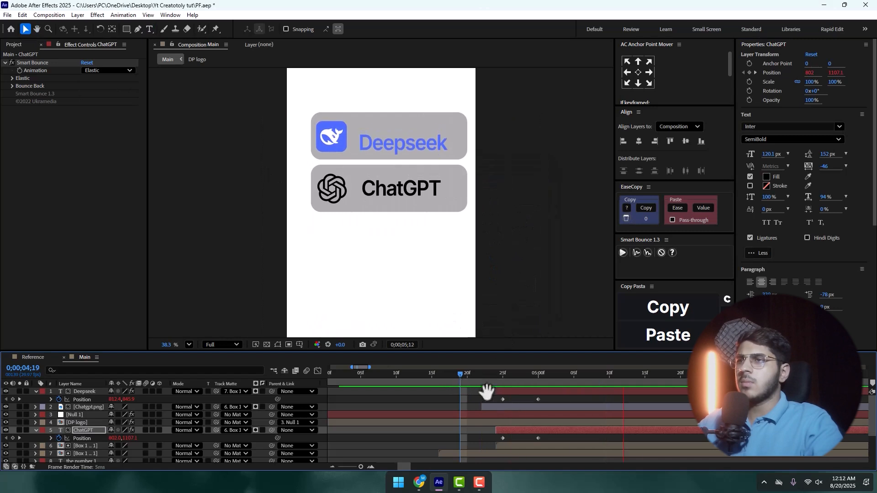
key(space)
drag(512, 431, 597, 425)
click(474, 373)
key(space)
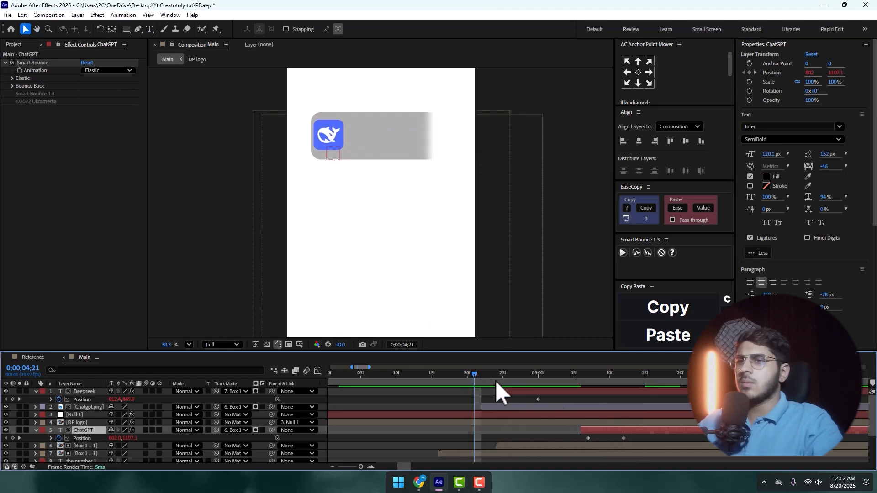
key(space)
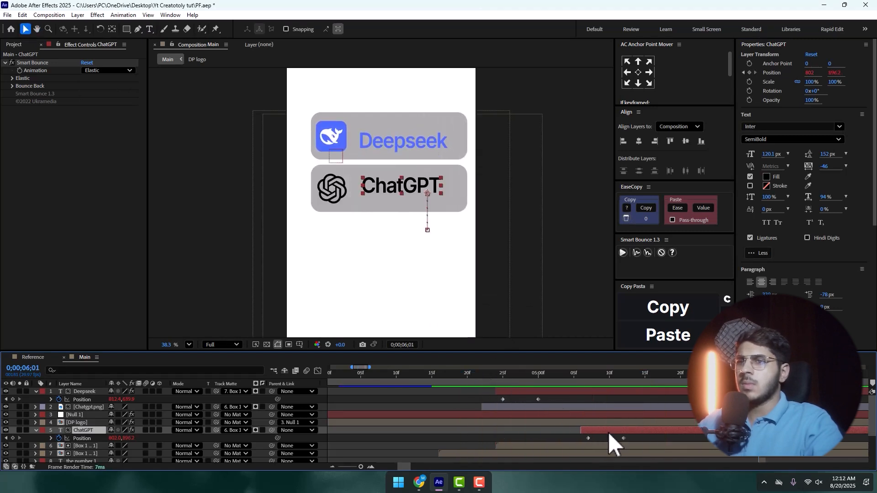
drag(608, 432, 586, 431)
Step: Fit the composition in the viewer and preview the whole Main animation from 0;00;00;00
scroll(544, 428, down, 5)
drag(442, 374, 129, 378)
key(=)
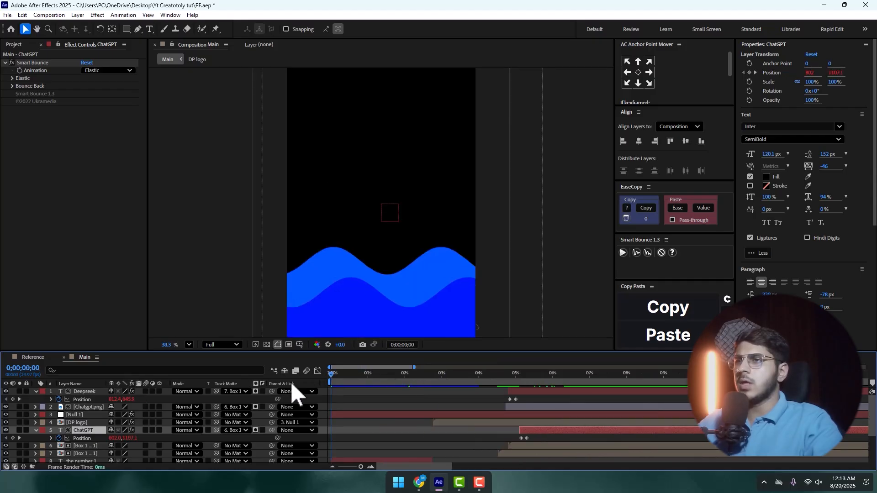
click(189, 345)
click(196, 170)
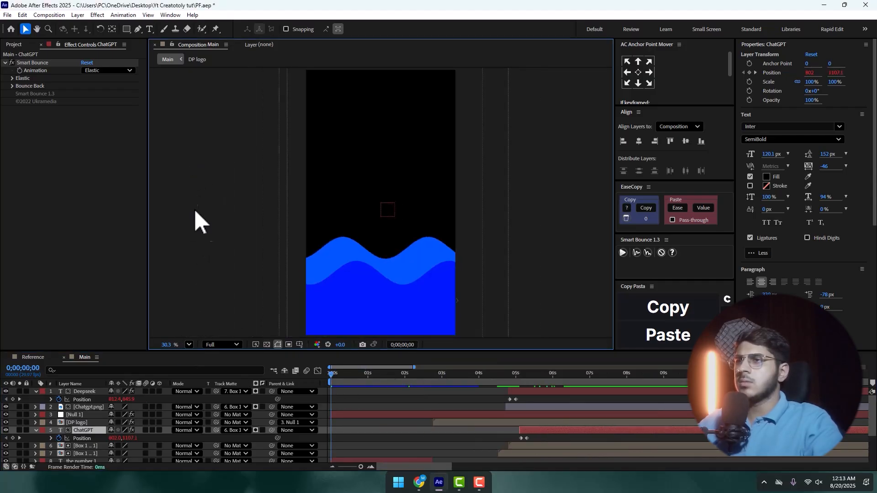
key(space)
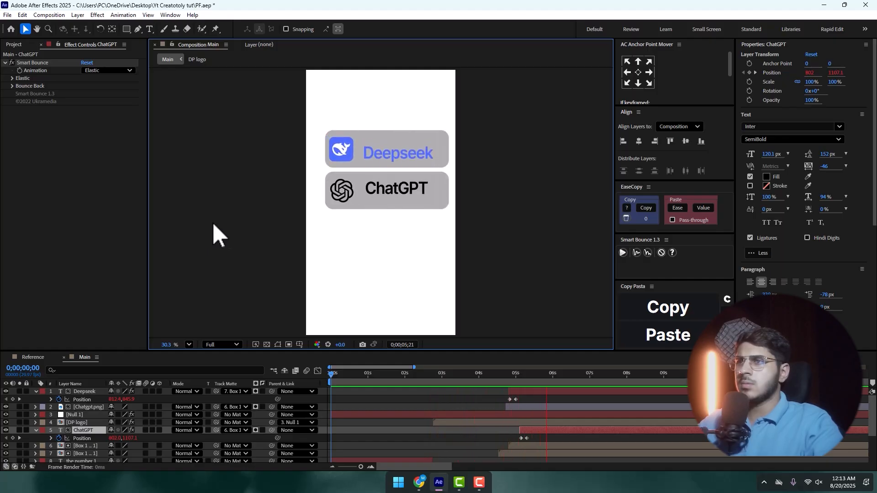
key(space)
scroll(615, 390, down, 3)
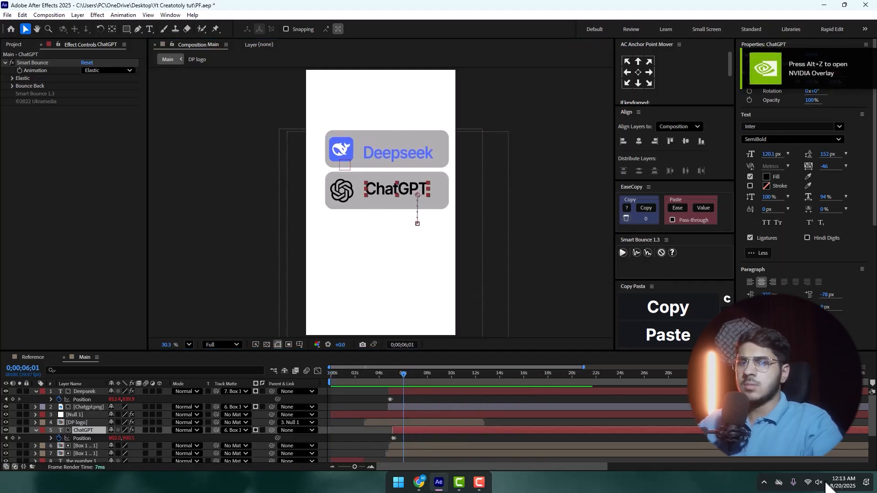